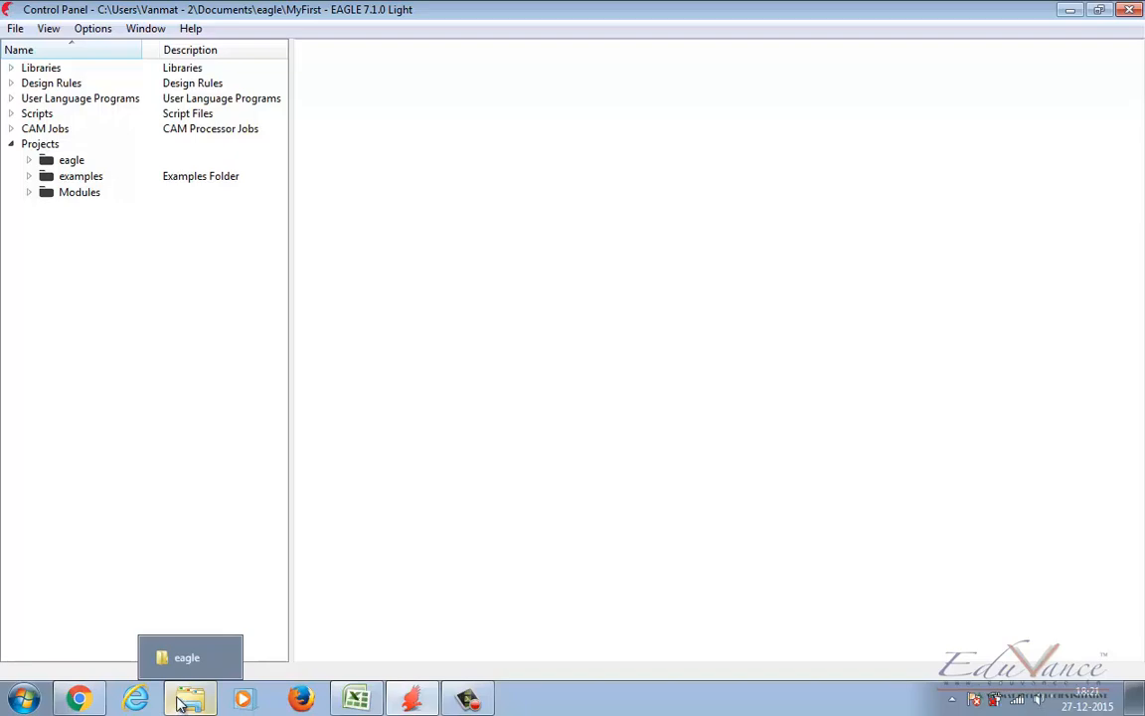
Step: Look through the eagle documents folder in Windows Explorer, checking project folders such as 20_9_old, ves_is_555 and MyFirst, and close it
click(182, 702)
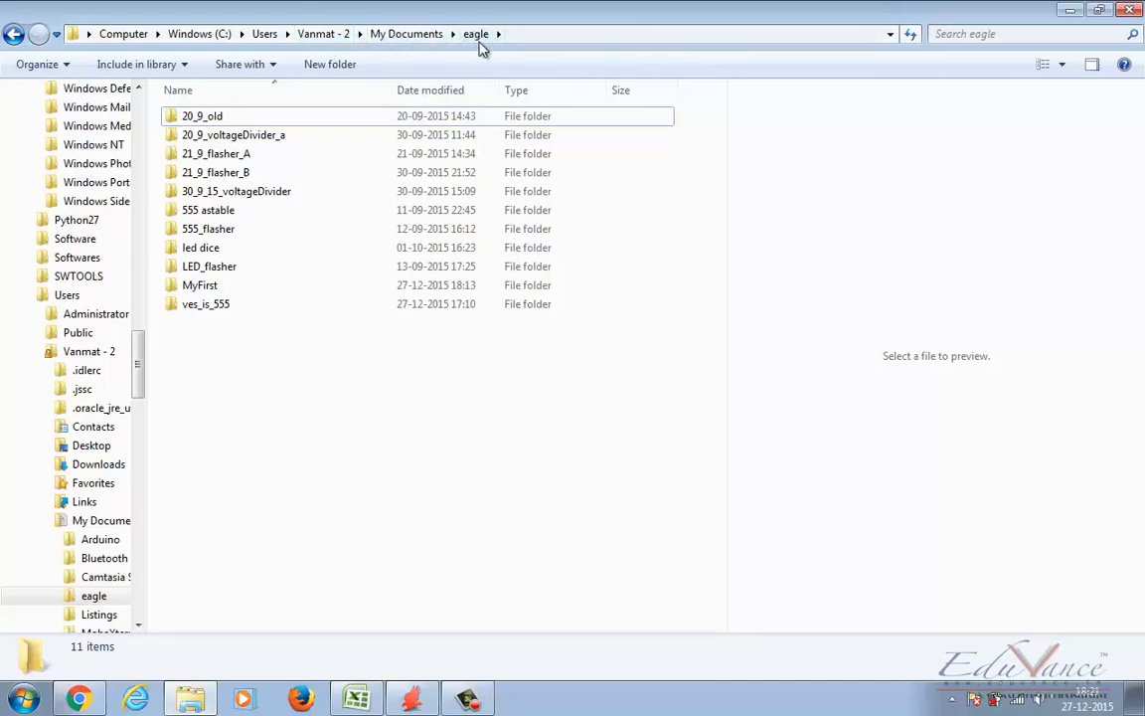
double_click(199, 117)
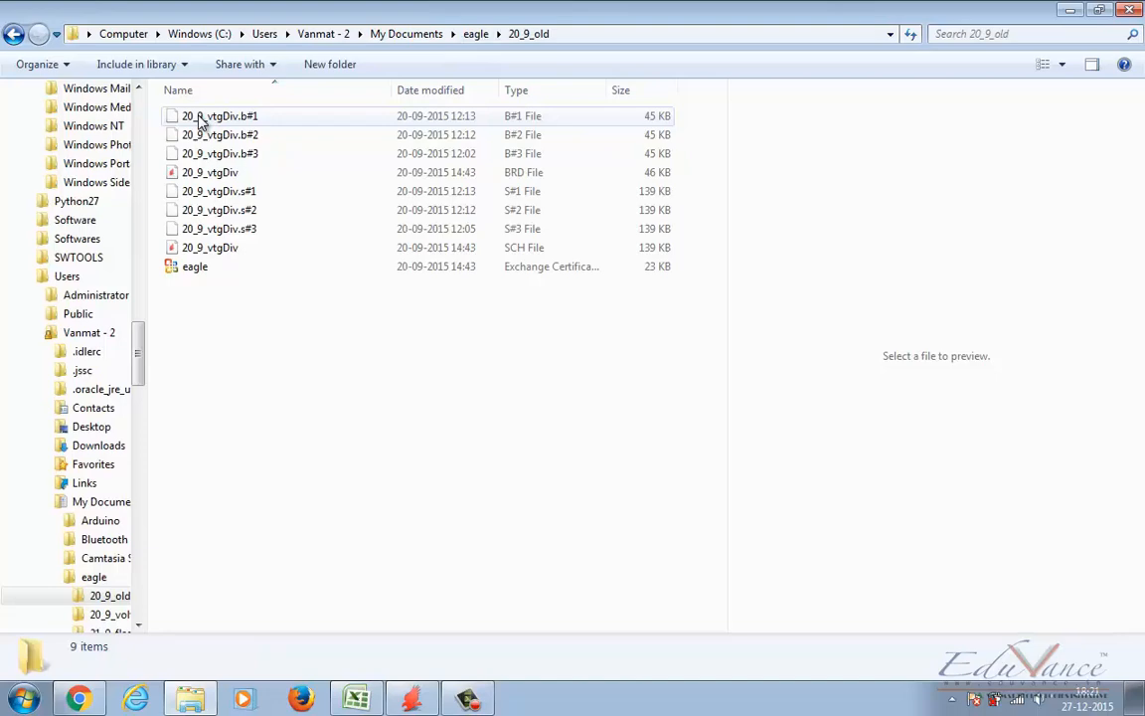
click(9, 39)
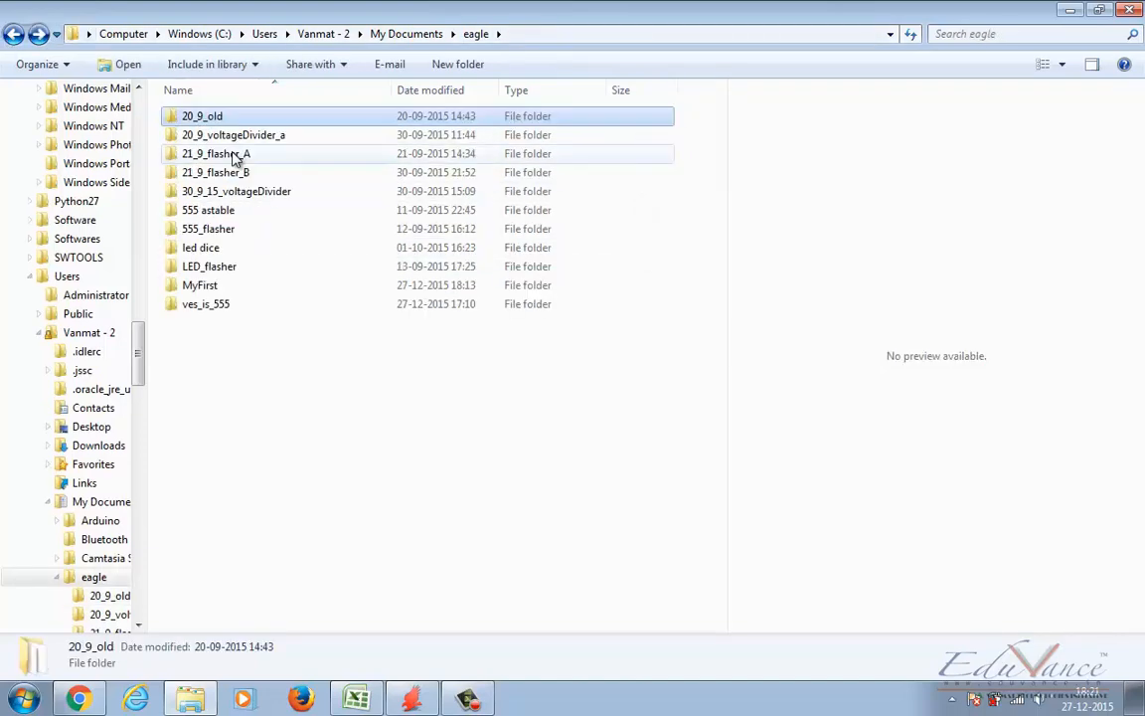
click(231, 155)
click(209, 250)
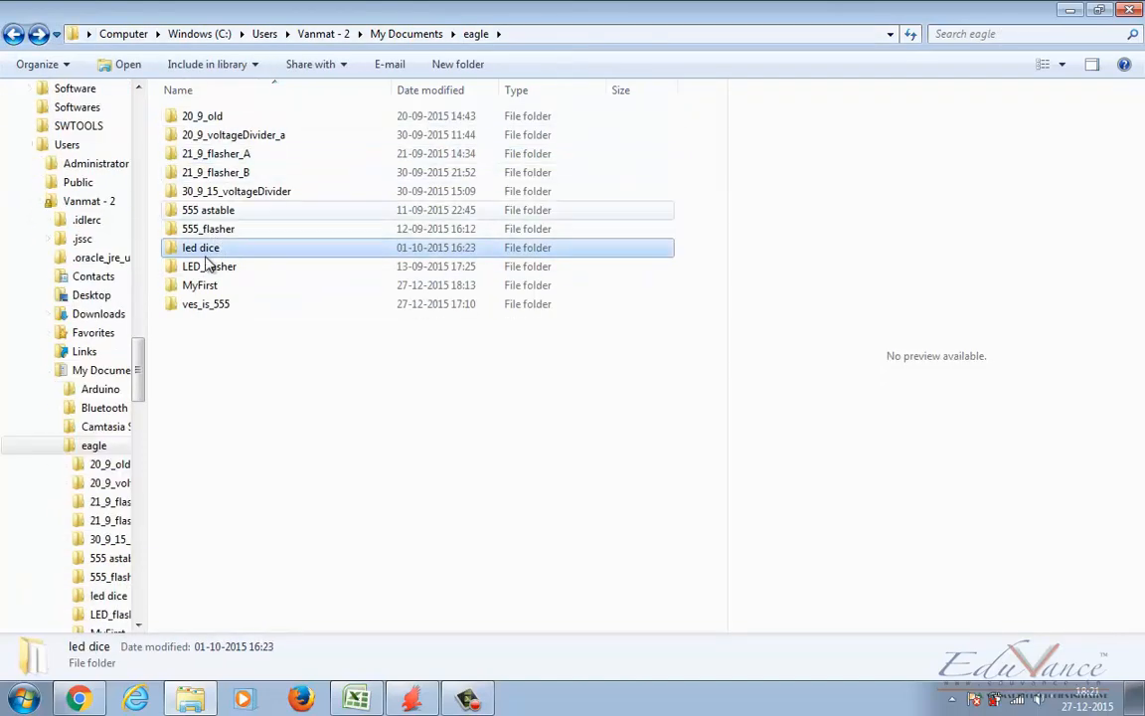
double_click(206, 304)
click(14, 34)
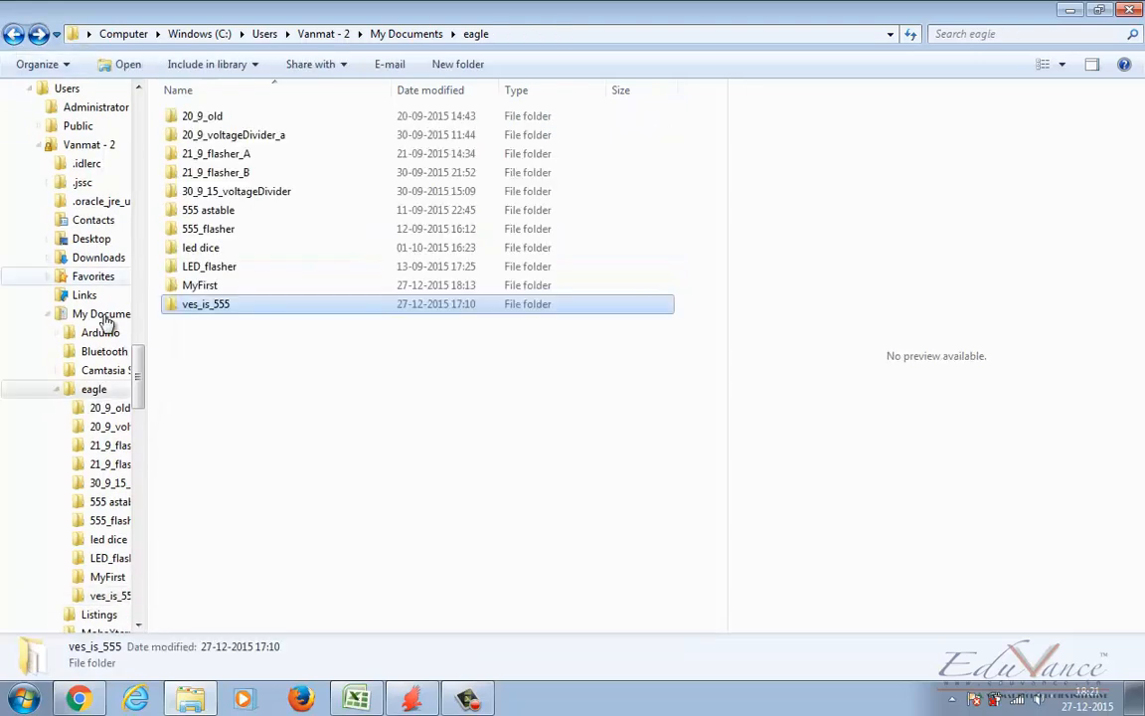
double_click(199, 286)
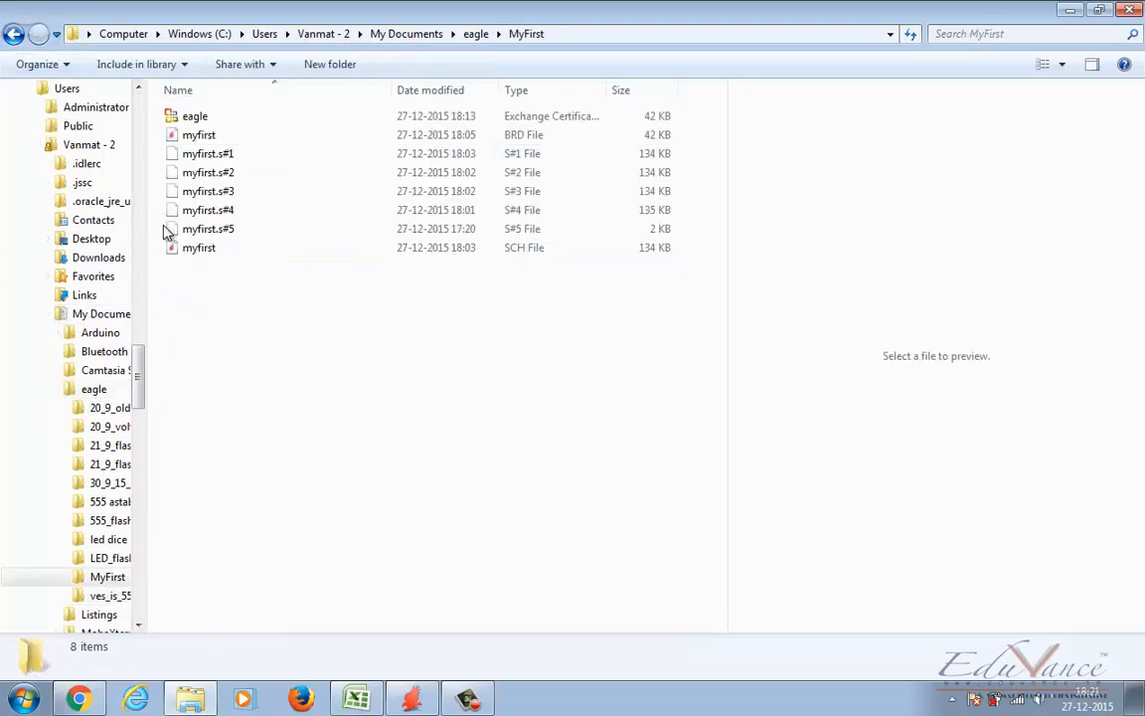
click(14, 33)
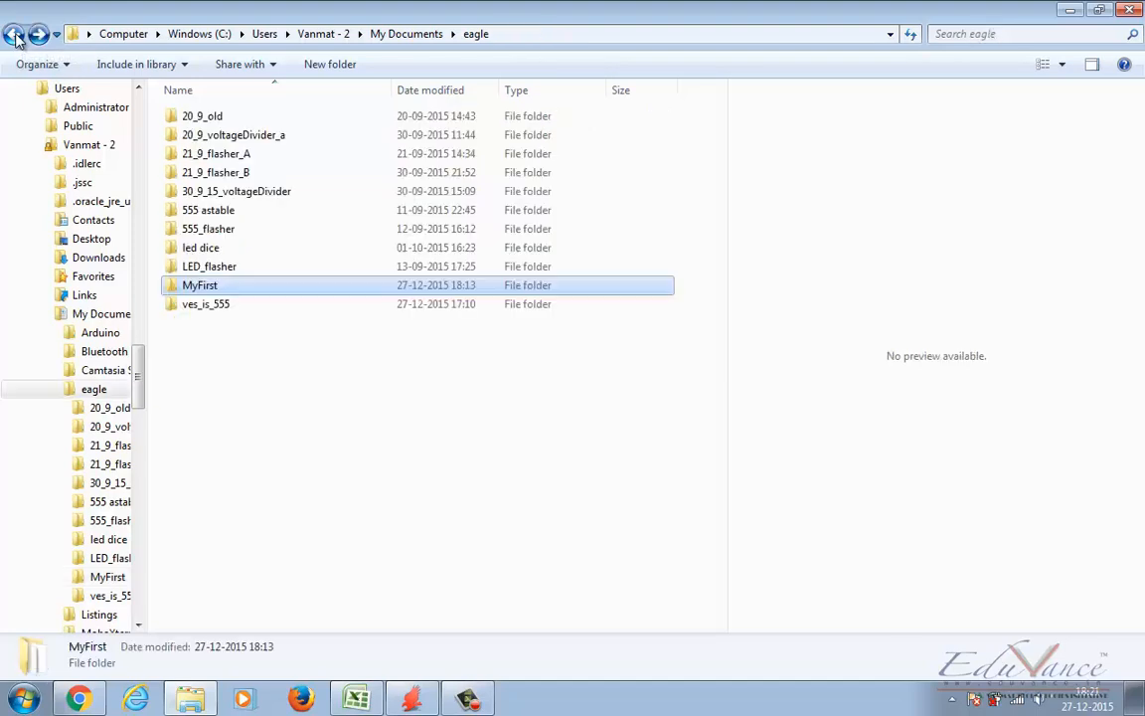
click(1131, 11)
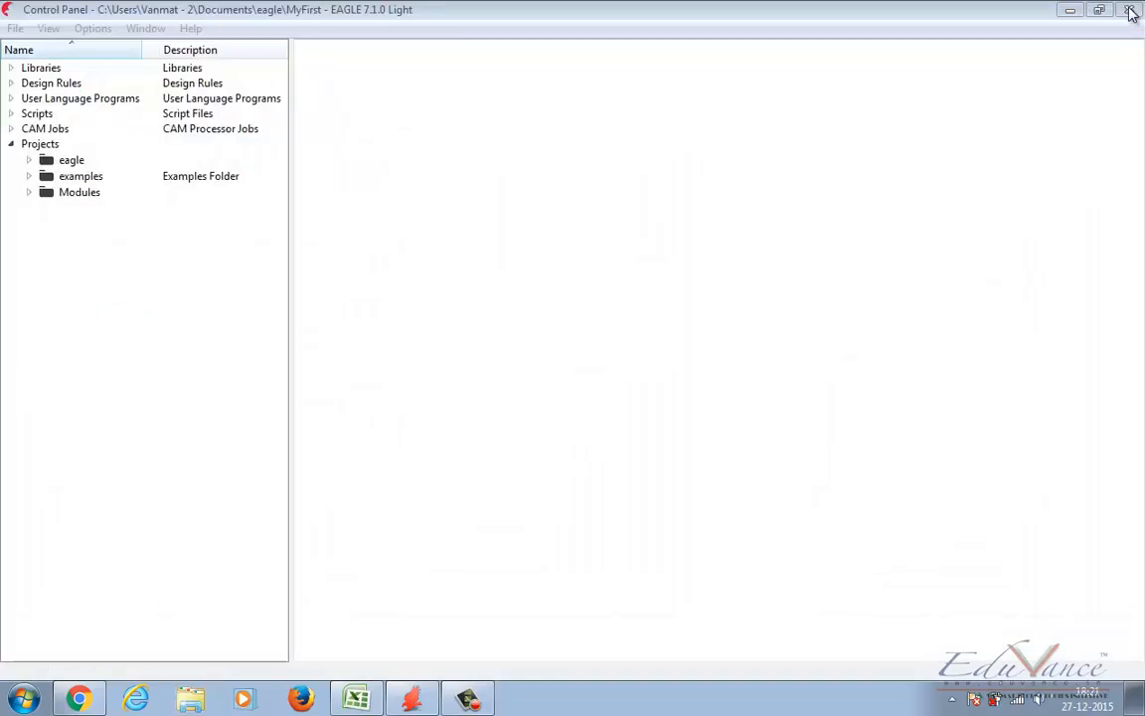
Step: Create a new project named Voltage_divider in the eagle folder under Projects
mouse_move(406, 710)
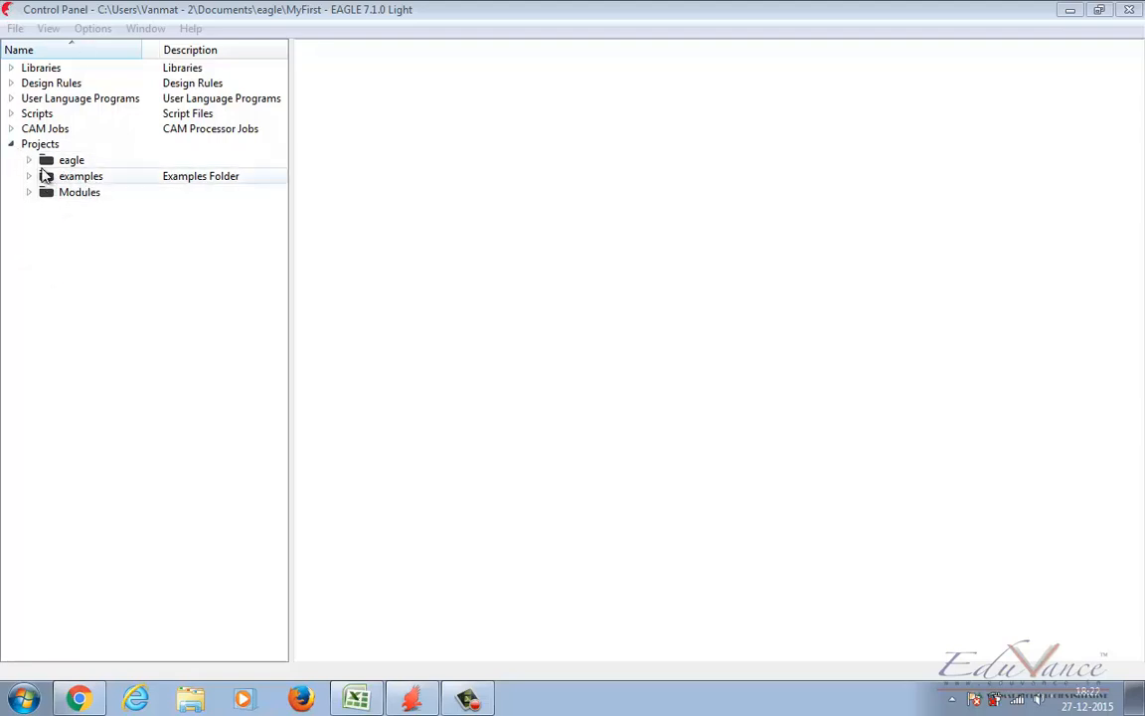
click(11, 145)
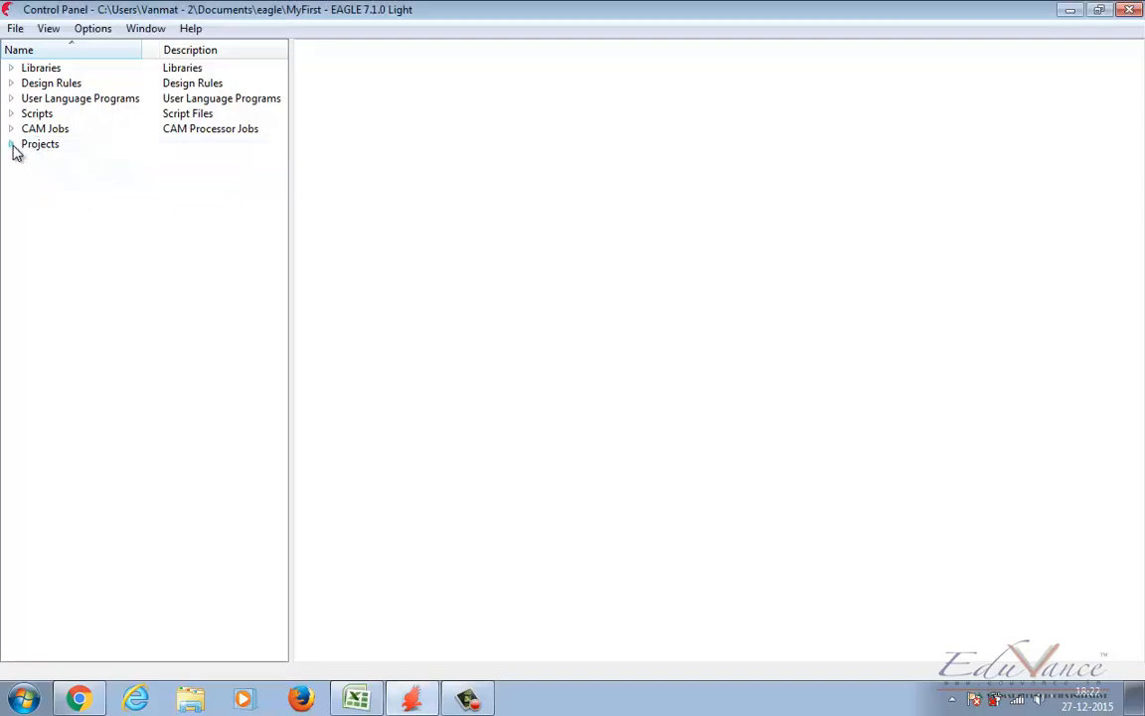
click(10, 145)
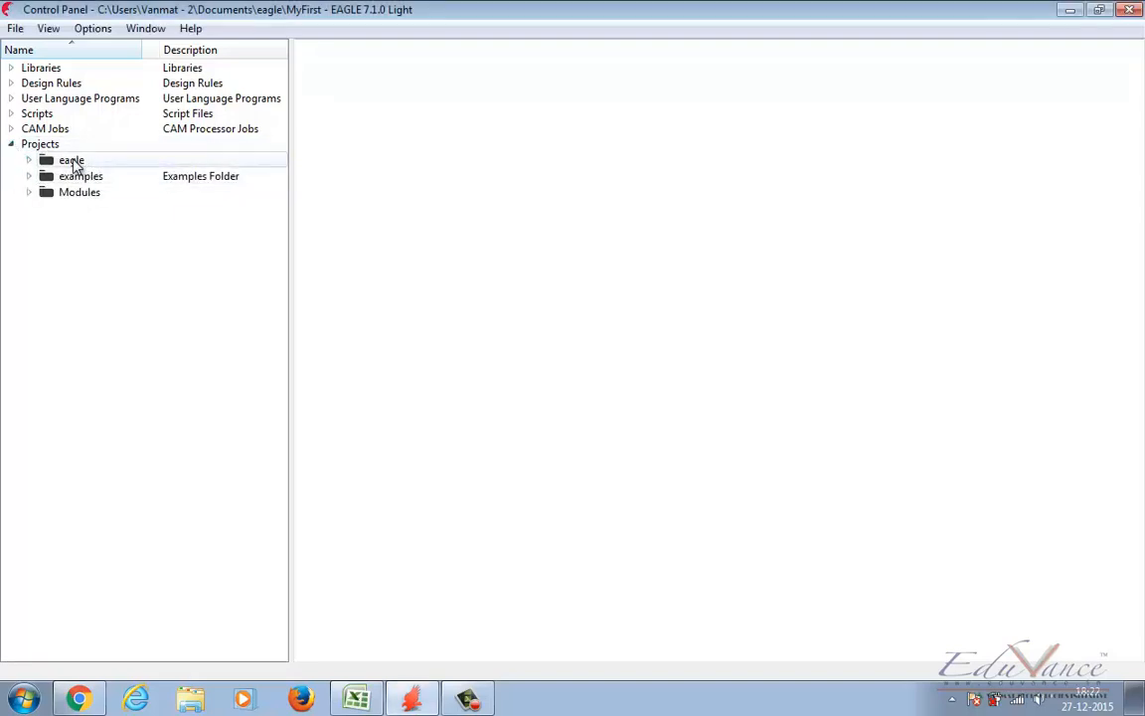
click(30, 162)
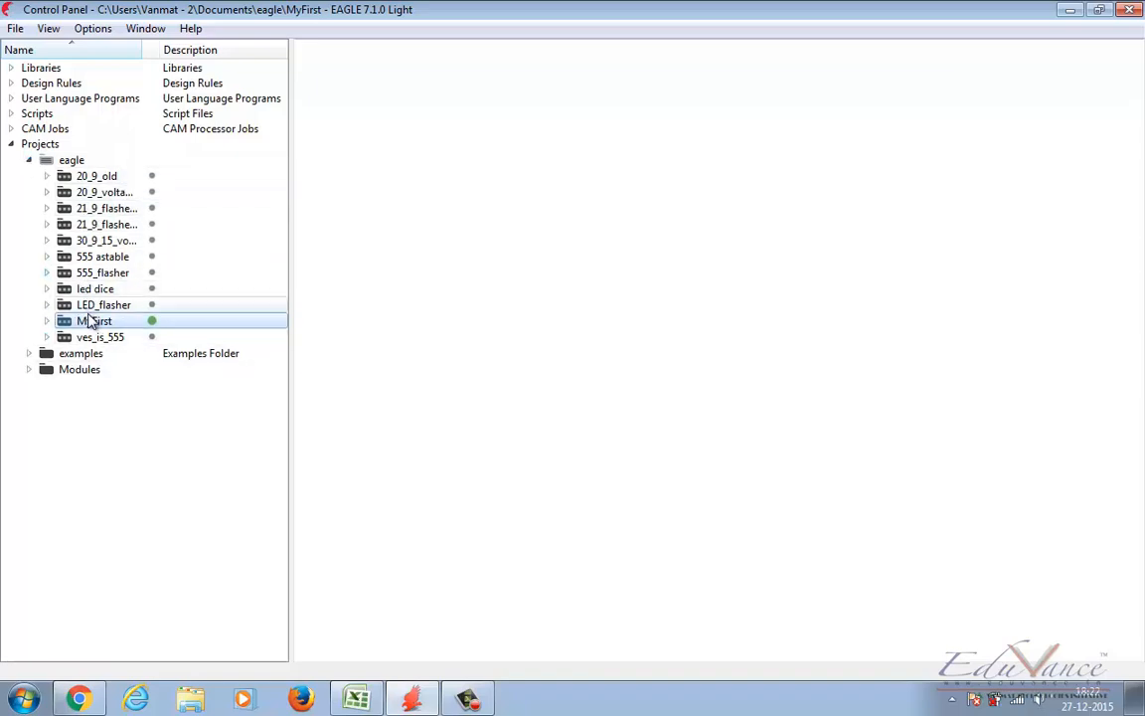
double_click(71, 162)
right_click(72, 162)
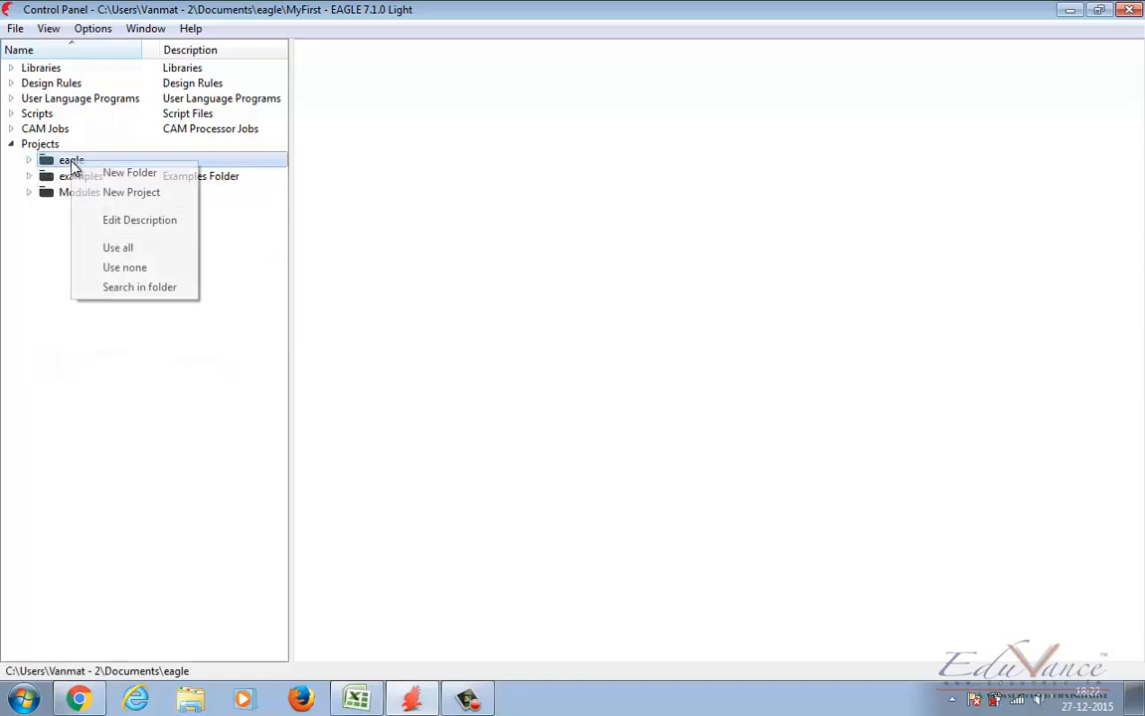
click(136, 195)
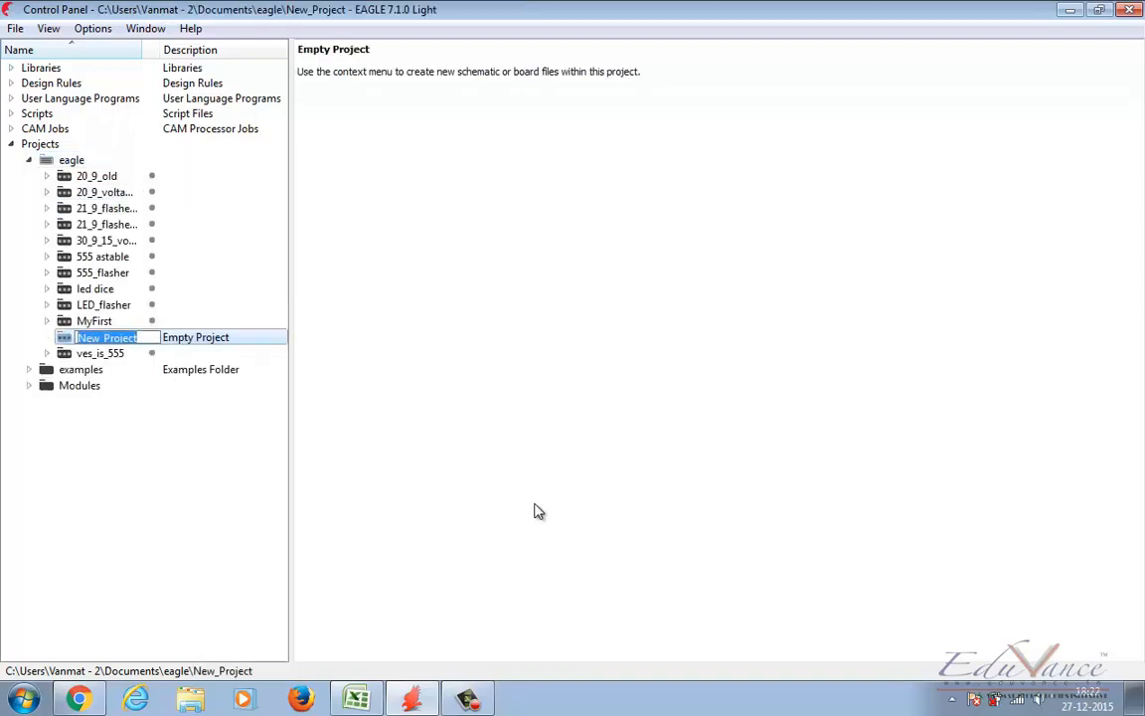
text(Voltage_ divider)
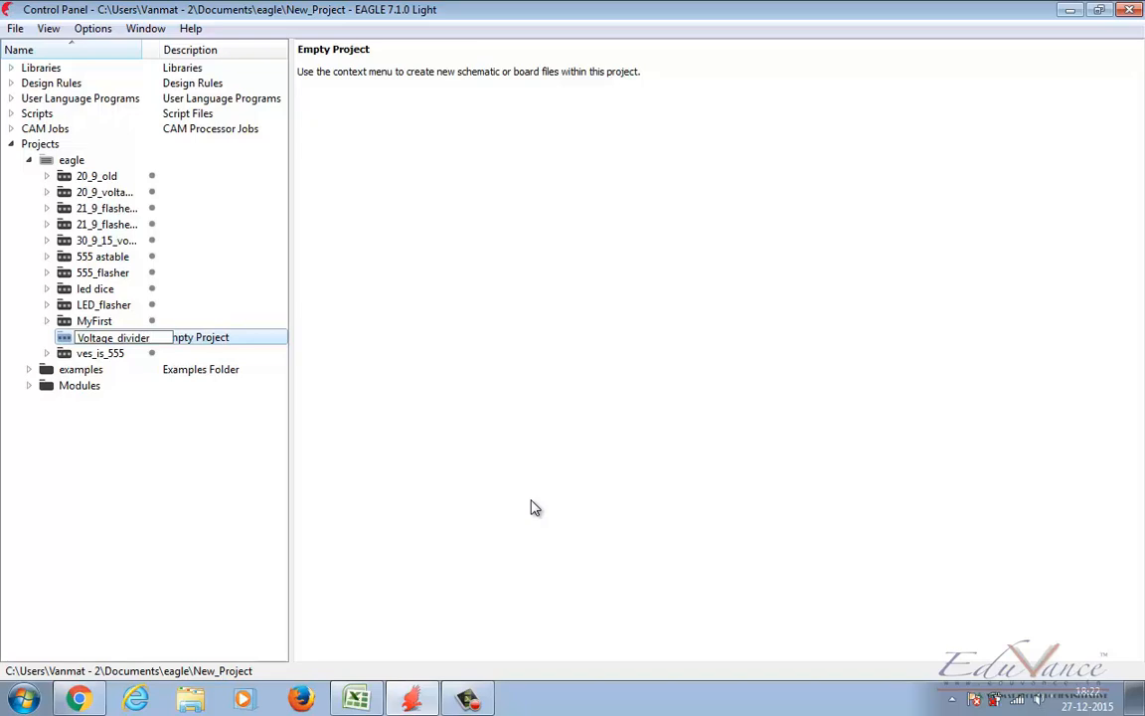
key(Return)
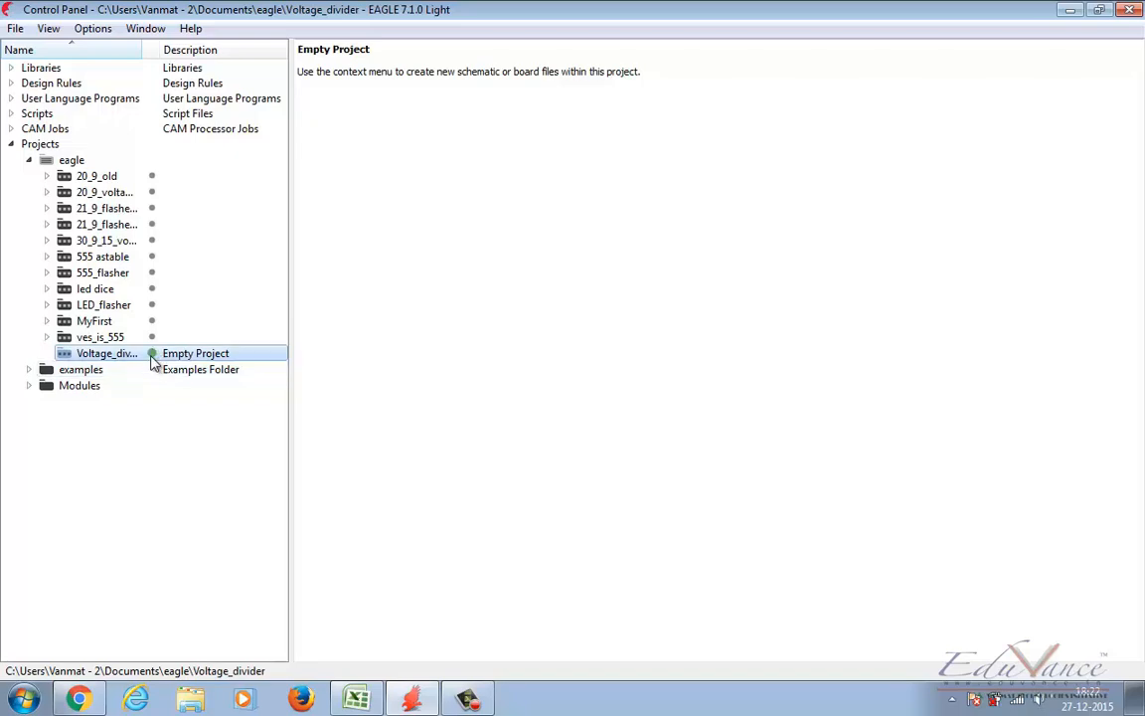
Step: Create a new schematic in the Voltage_divider project and maximize its editor window
right_click(88, 355)
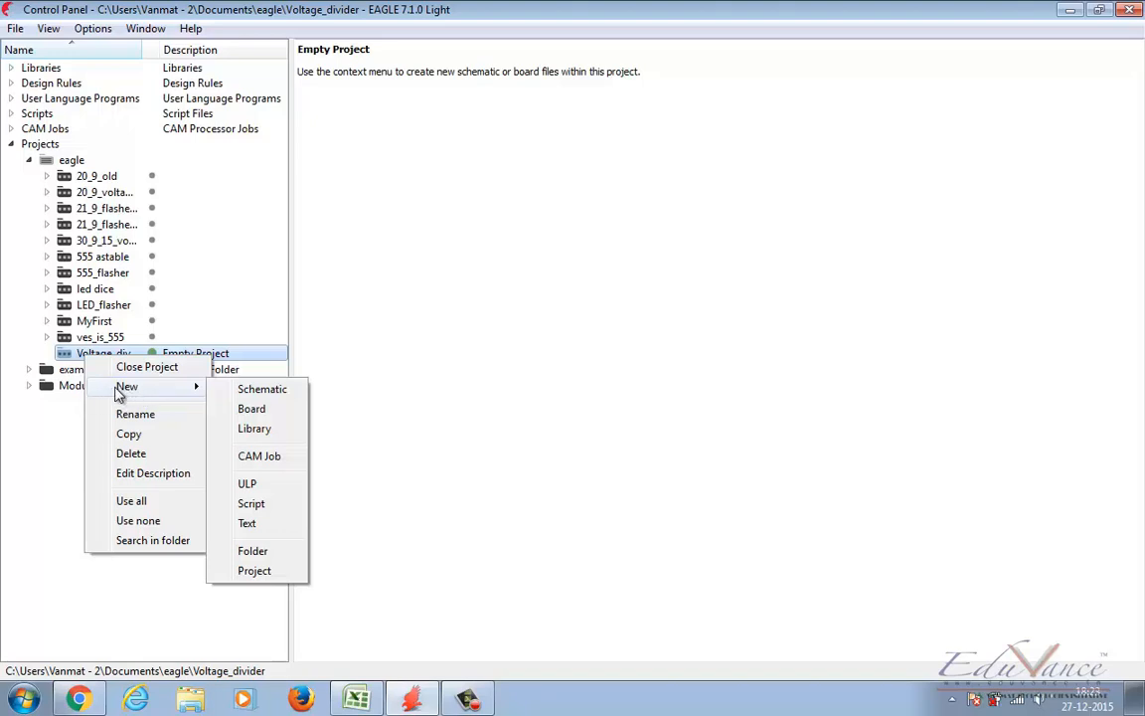
click(260, 391)
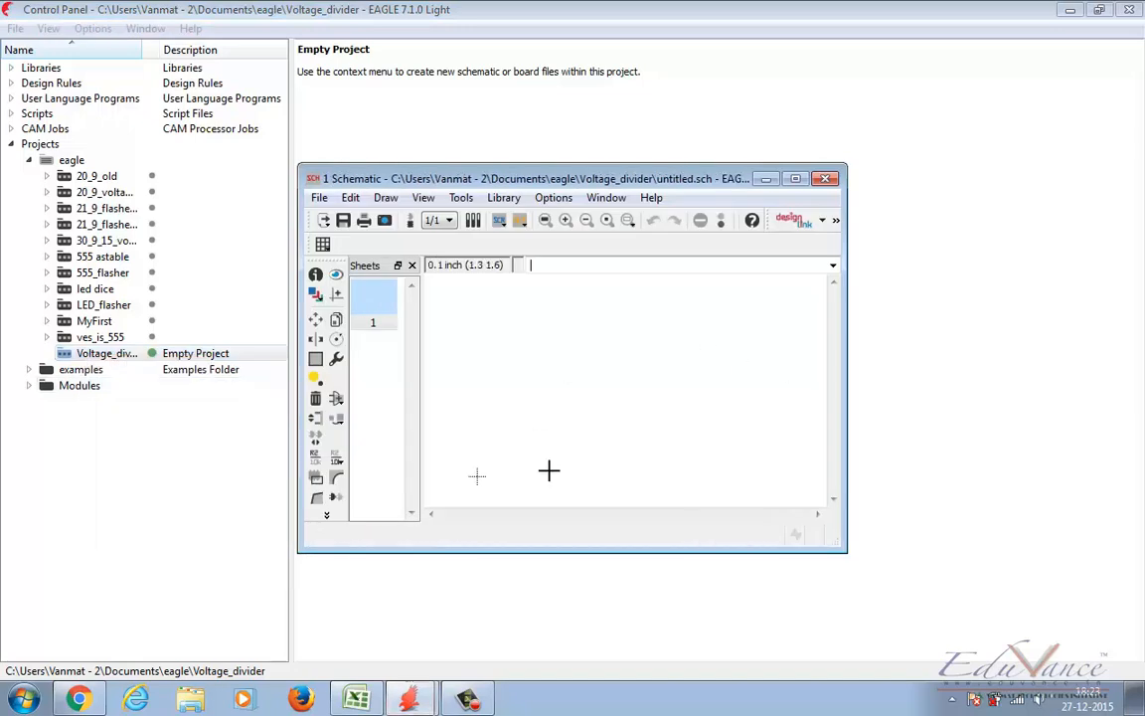
click(796, 179)
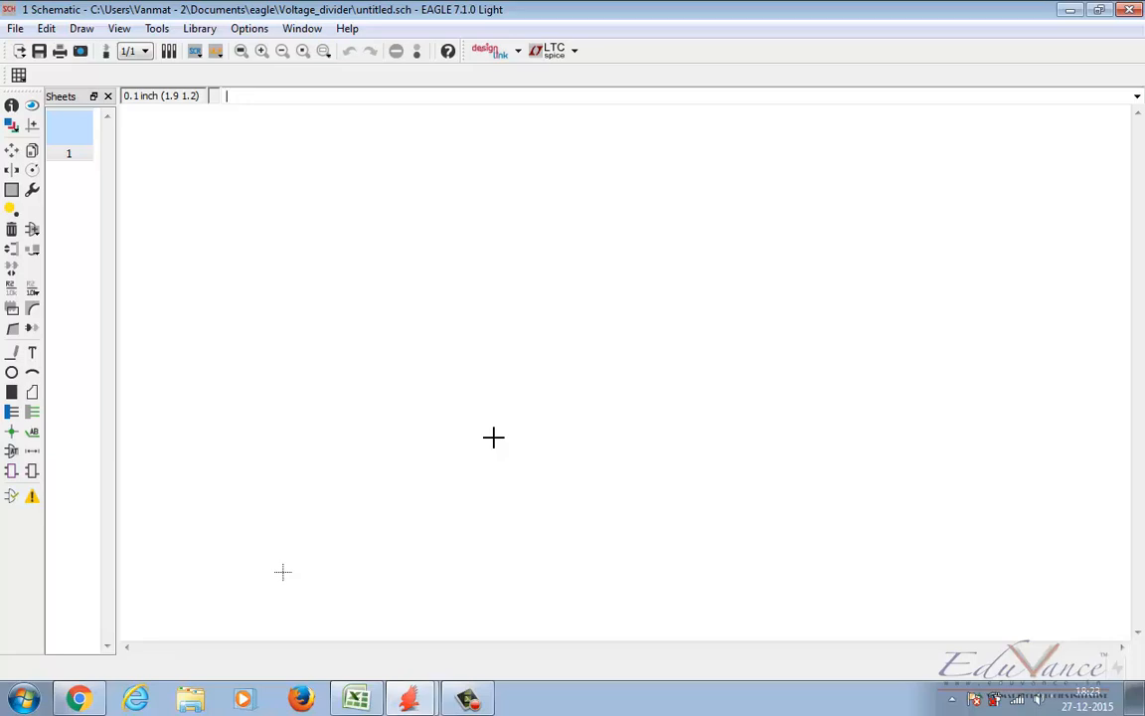
Step: Save the schematic as voltage_divider in the Voltage_divider project folder
click(16, 30)
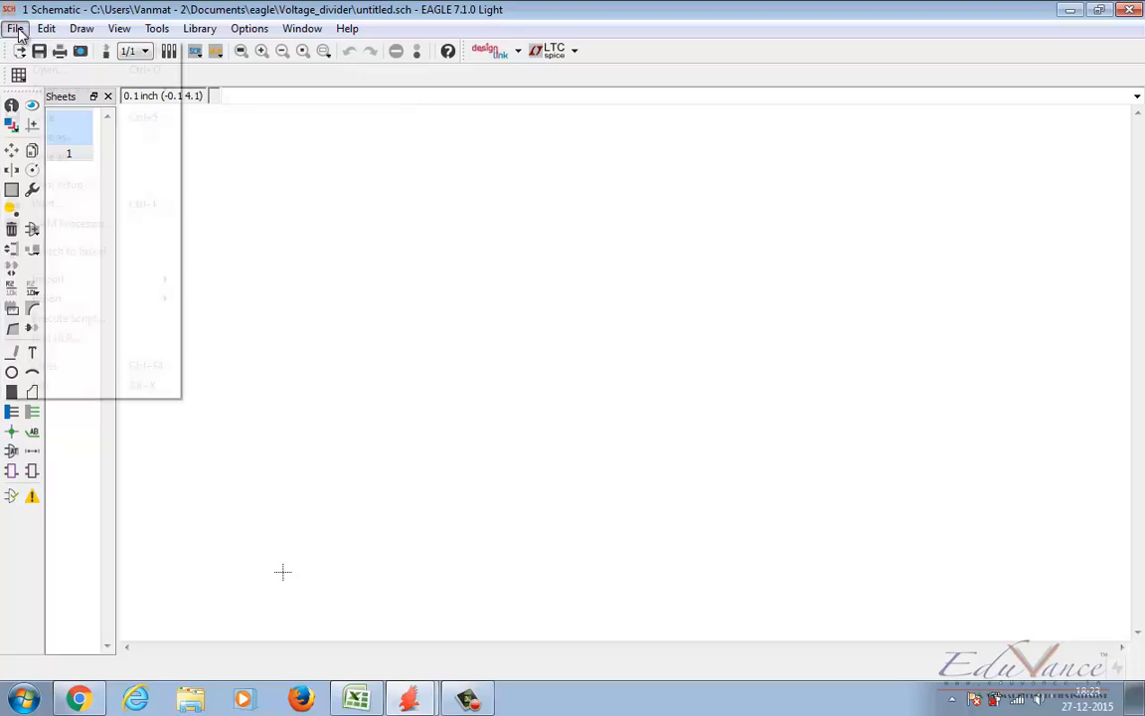
click(43, 120)
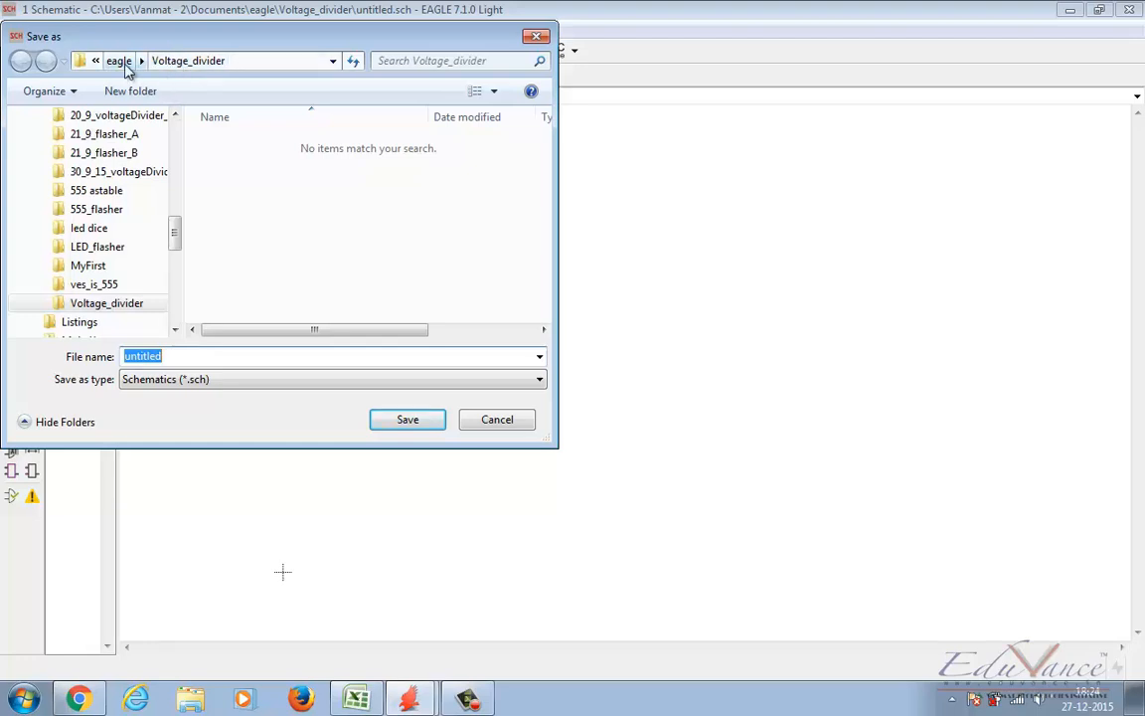
click(96, 61)
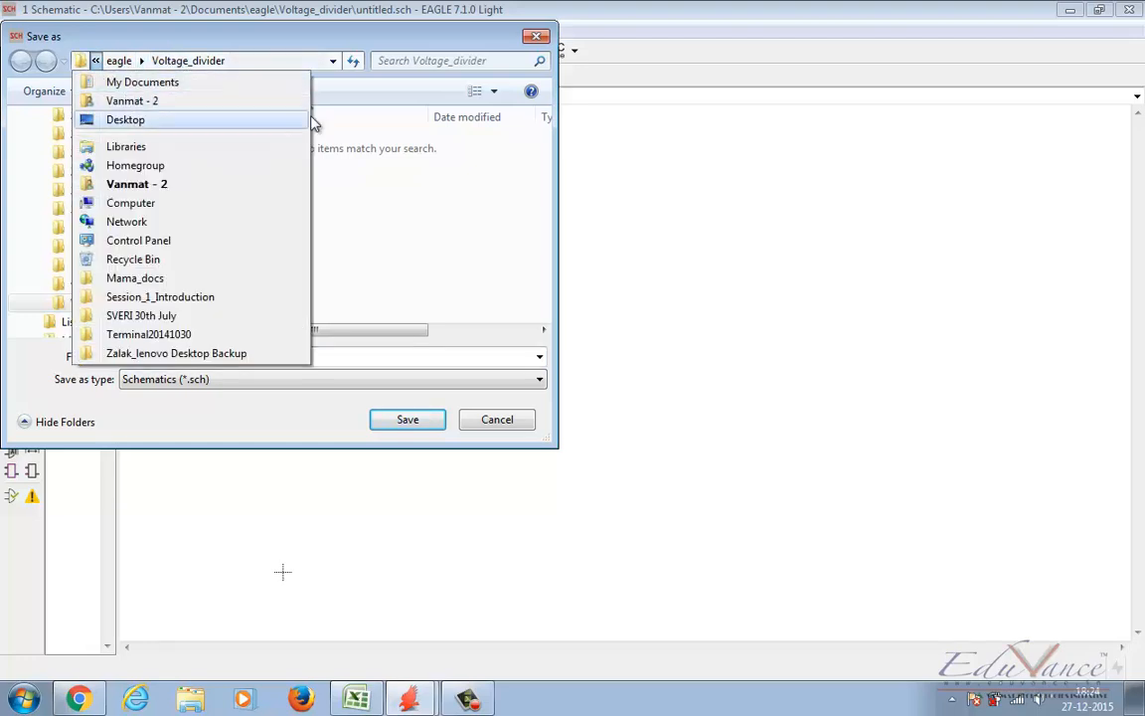
click(141, 60)
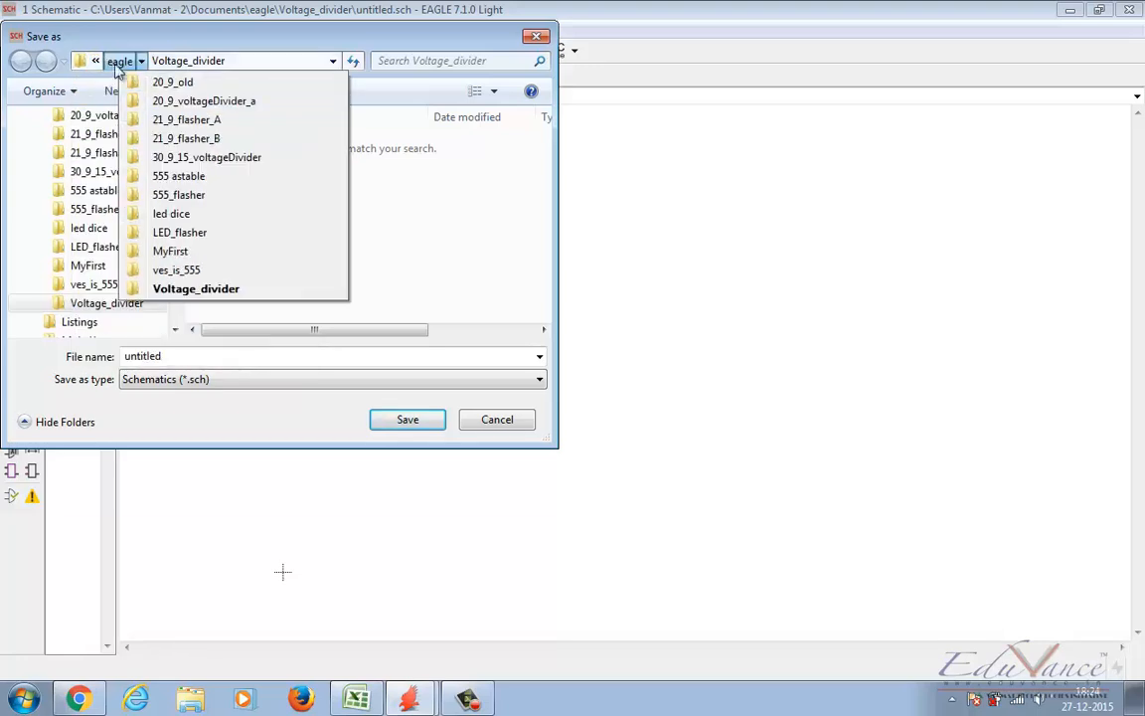
key(Escape)
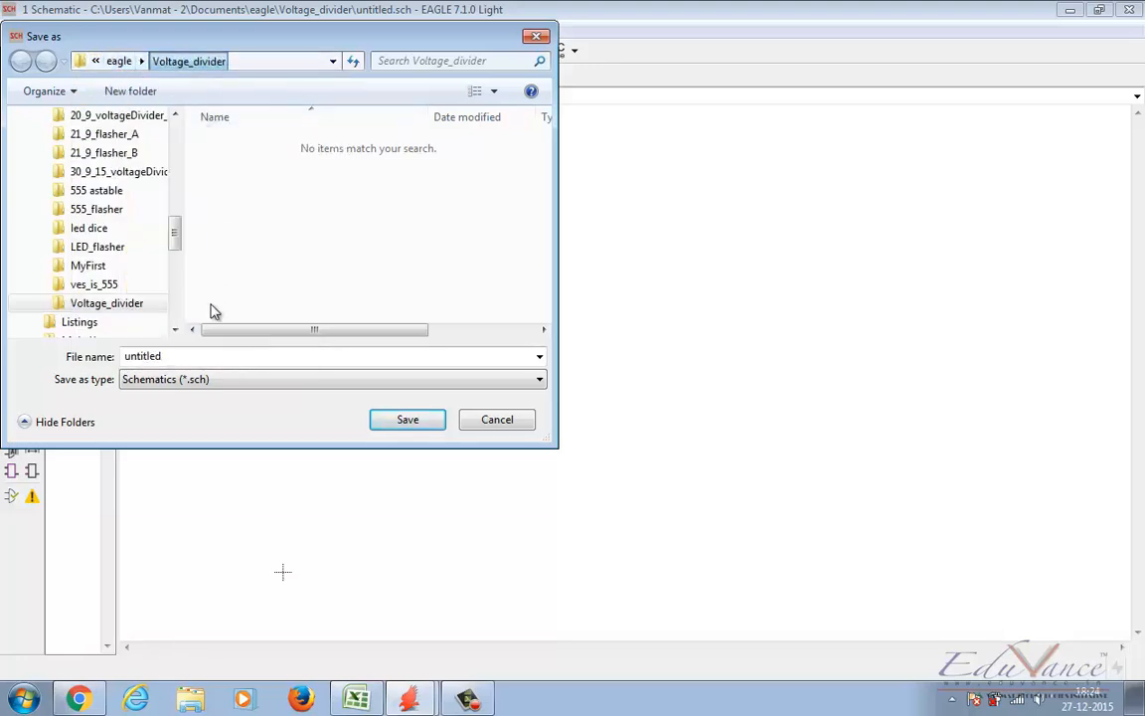
double_click(174, 356)
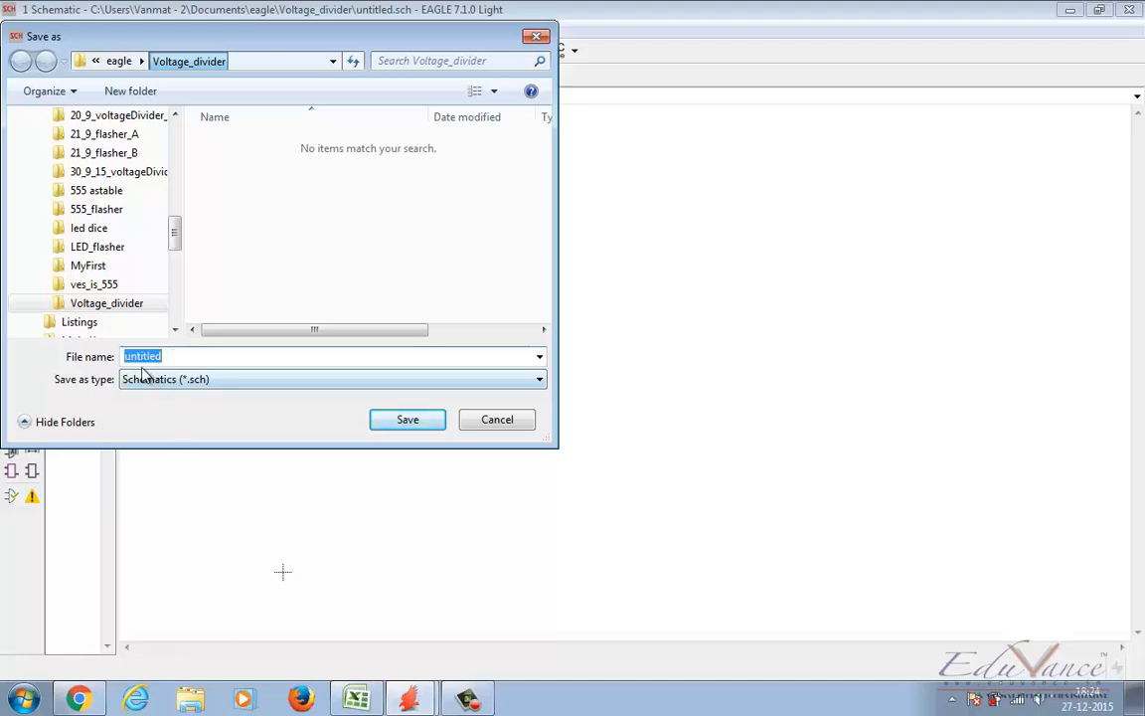
text(voltage_divider)
key(Return)
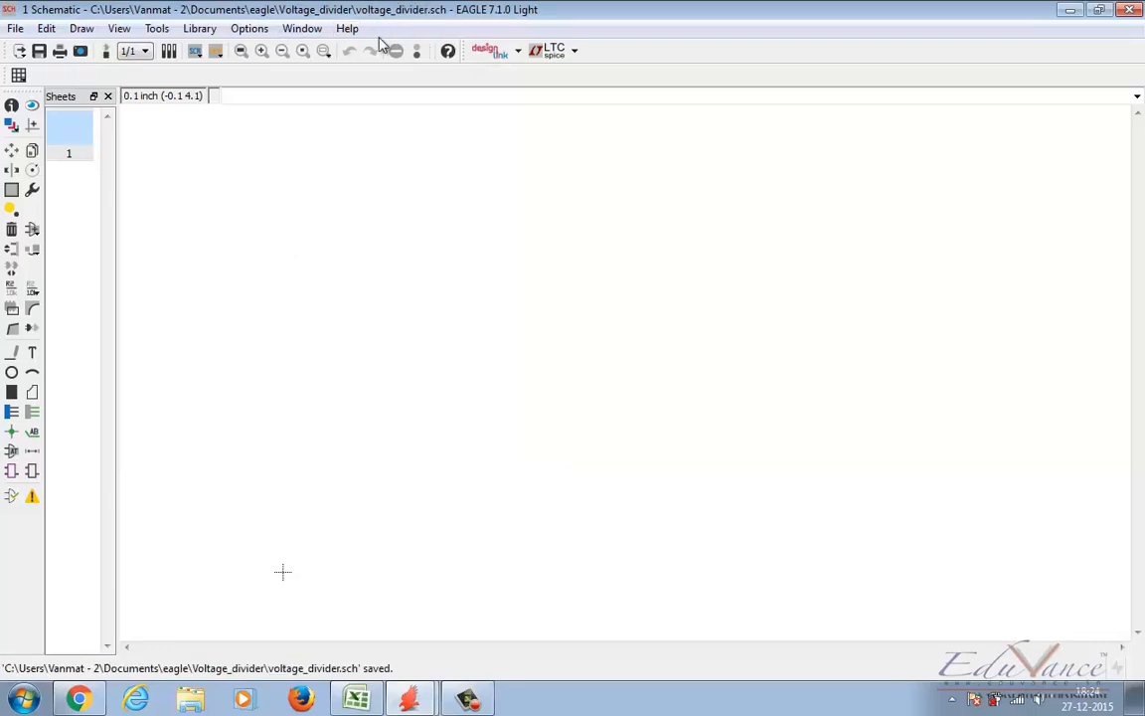
Step: Choose the American-symbol resistor R-US_0207/10 from the resistor library as the part to add
click(32, 231)
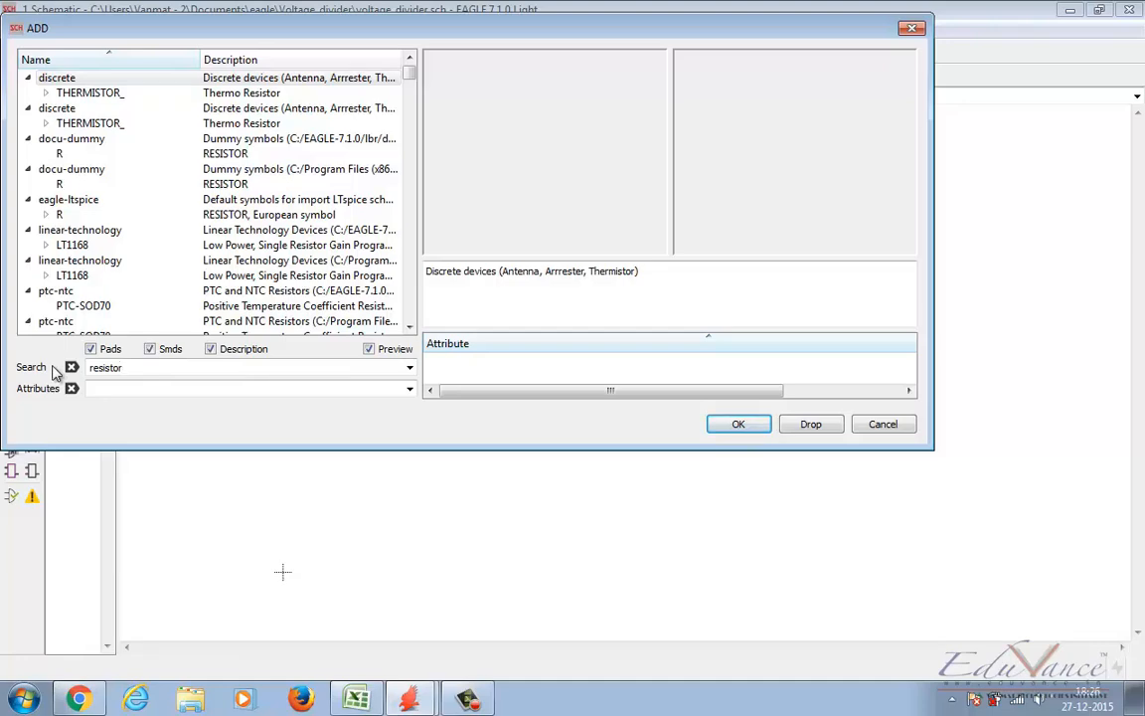
click(408, 326)
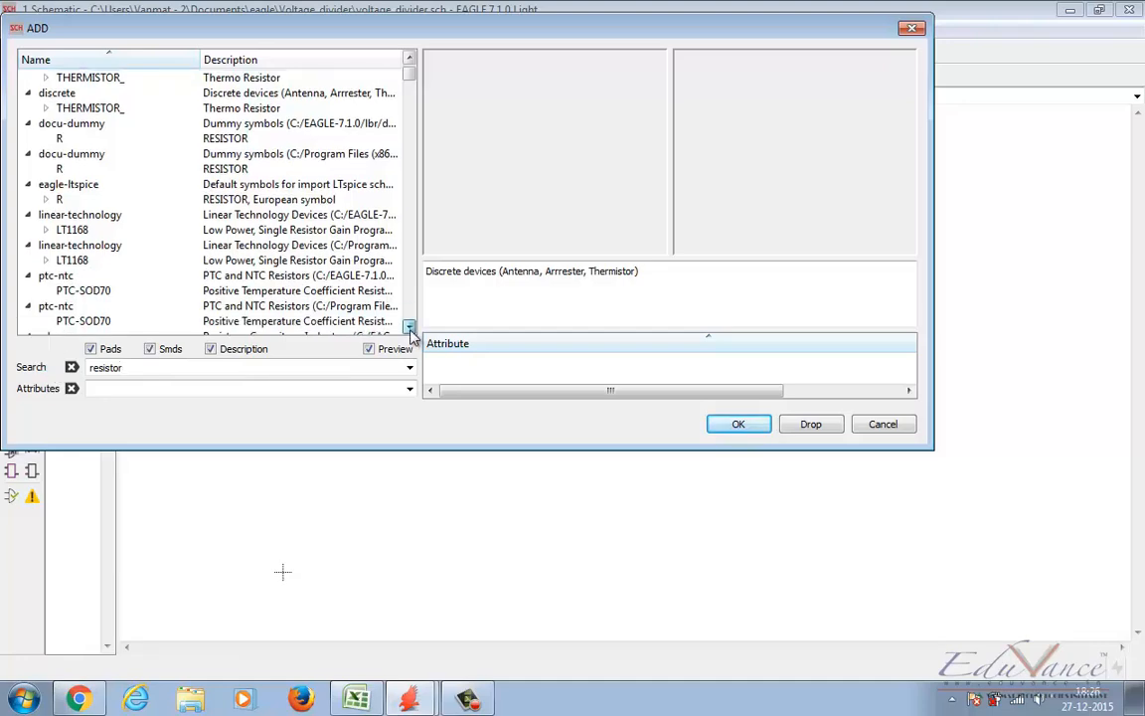
drag(412, 335, 411, 335)
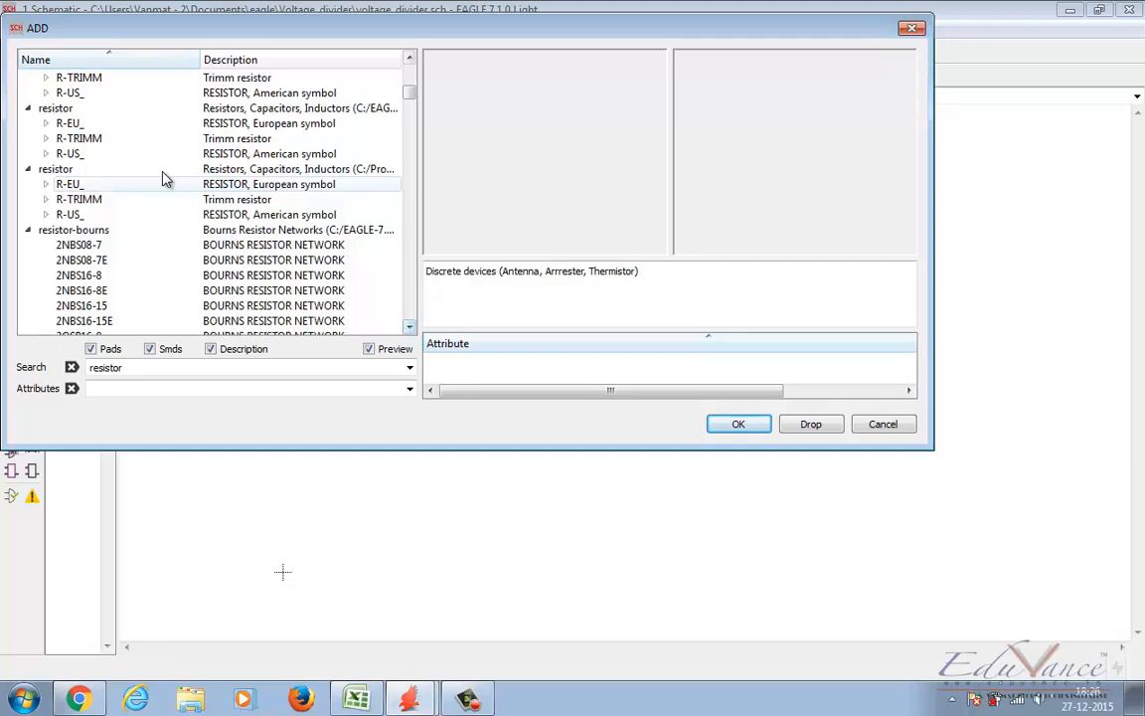
click(45, 154)
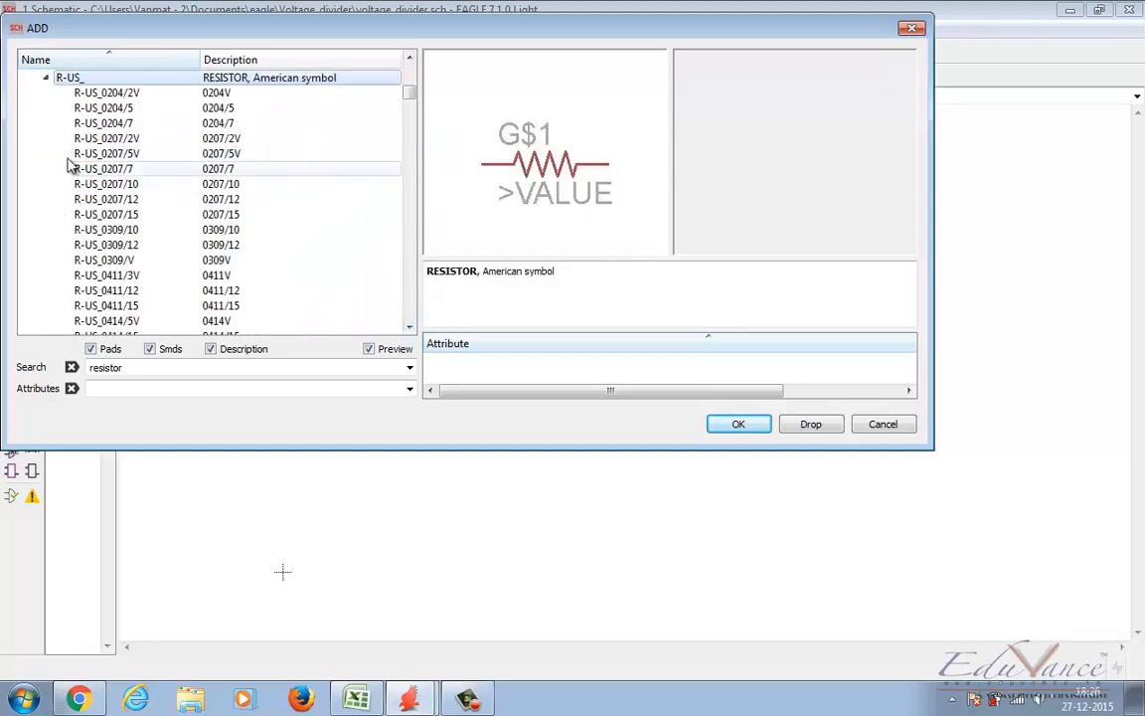
click(122, 188)
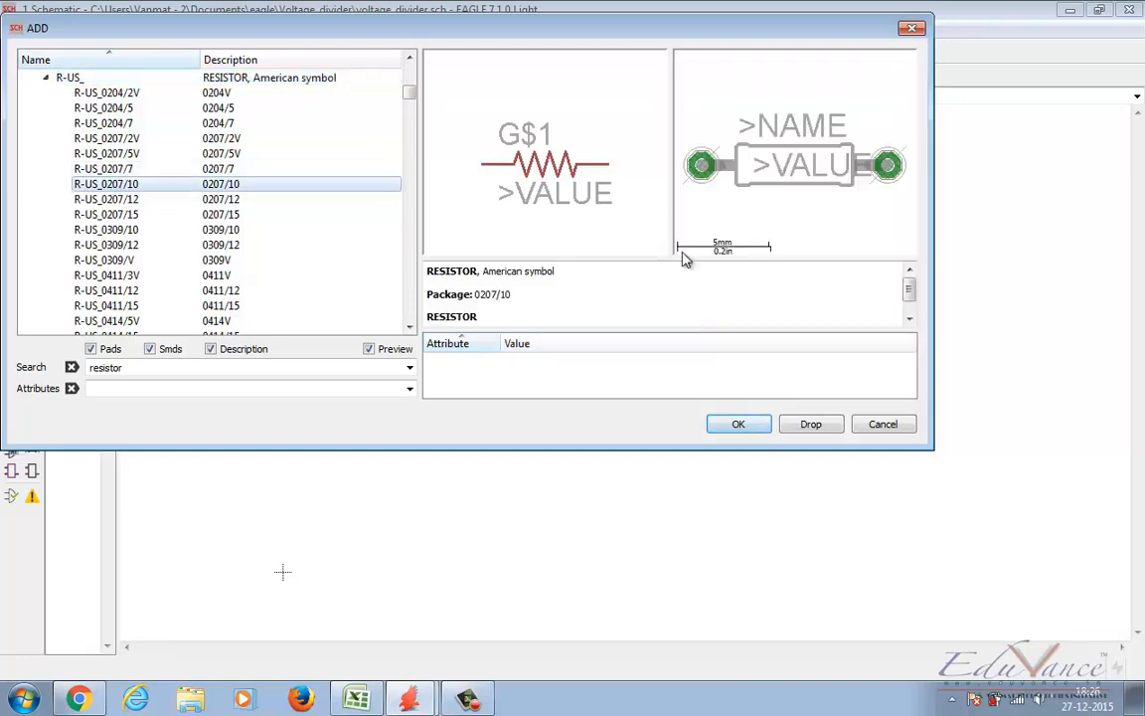
click(739, 424)
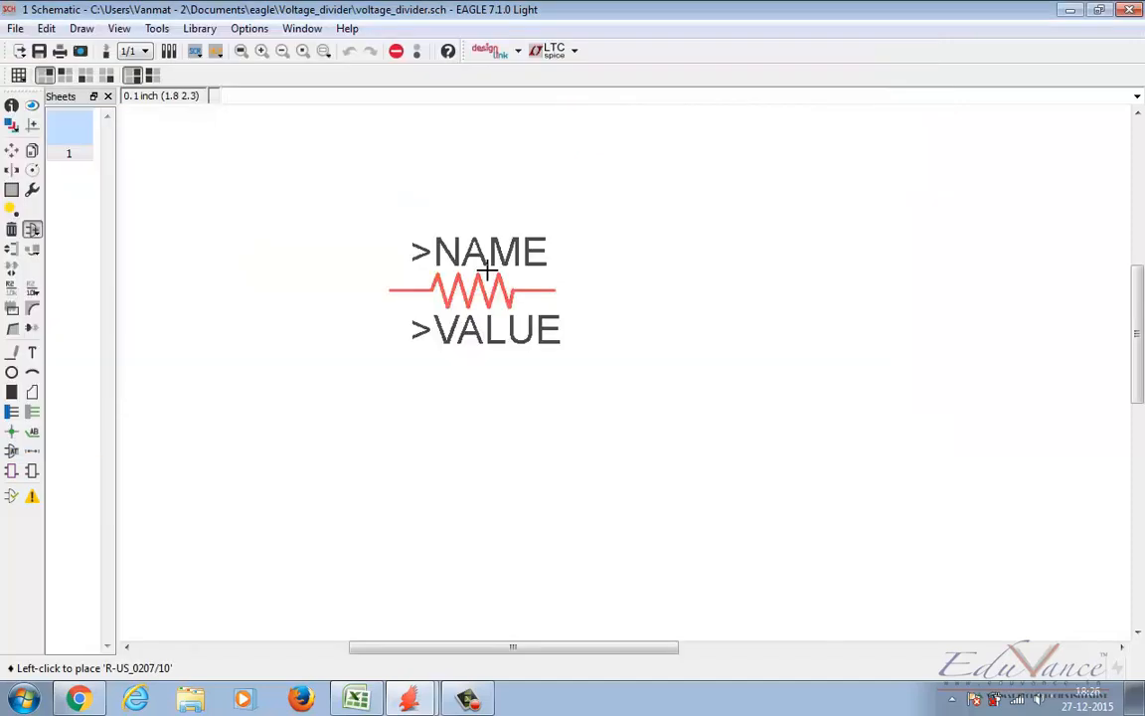
Step: Place two horizontal R-US_0207/10 resistors in the schematic, the second below the first, and end the placement
scroll(486, 276, down, 1)
scroll(467, 264, up, 2)
click(449, 252)
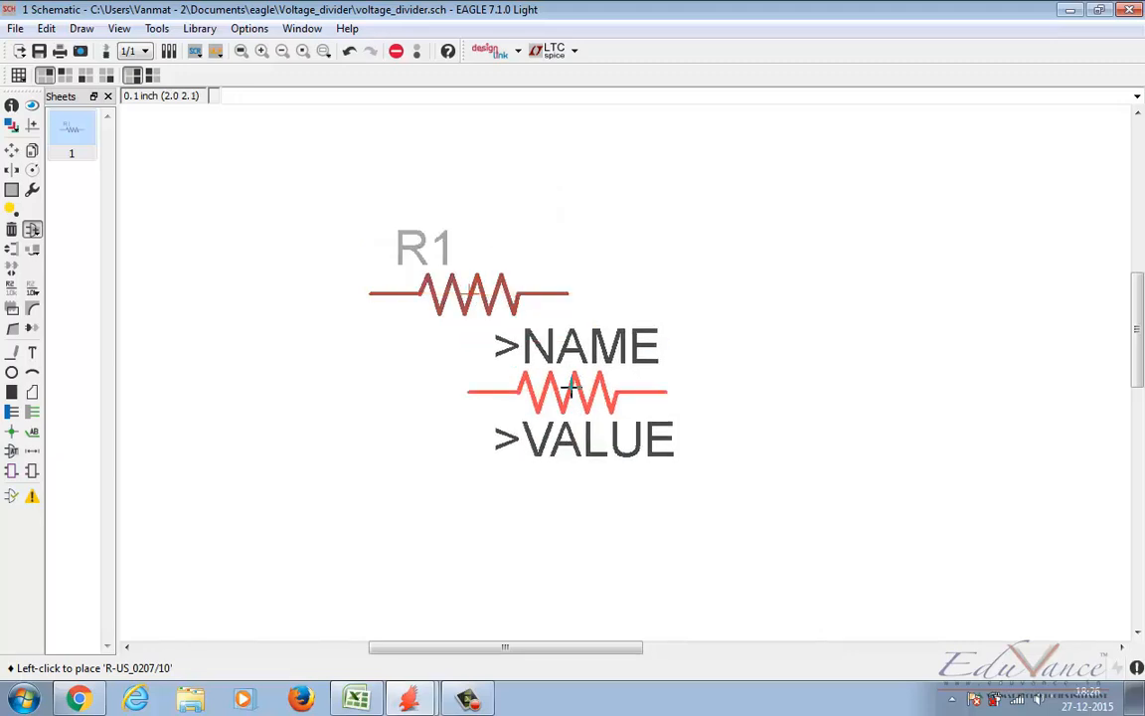
click(497, 438)
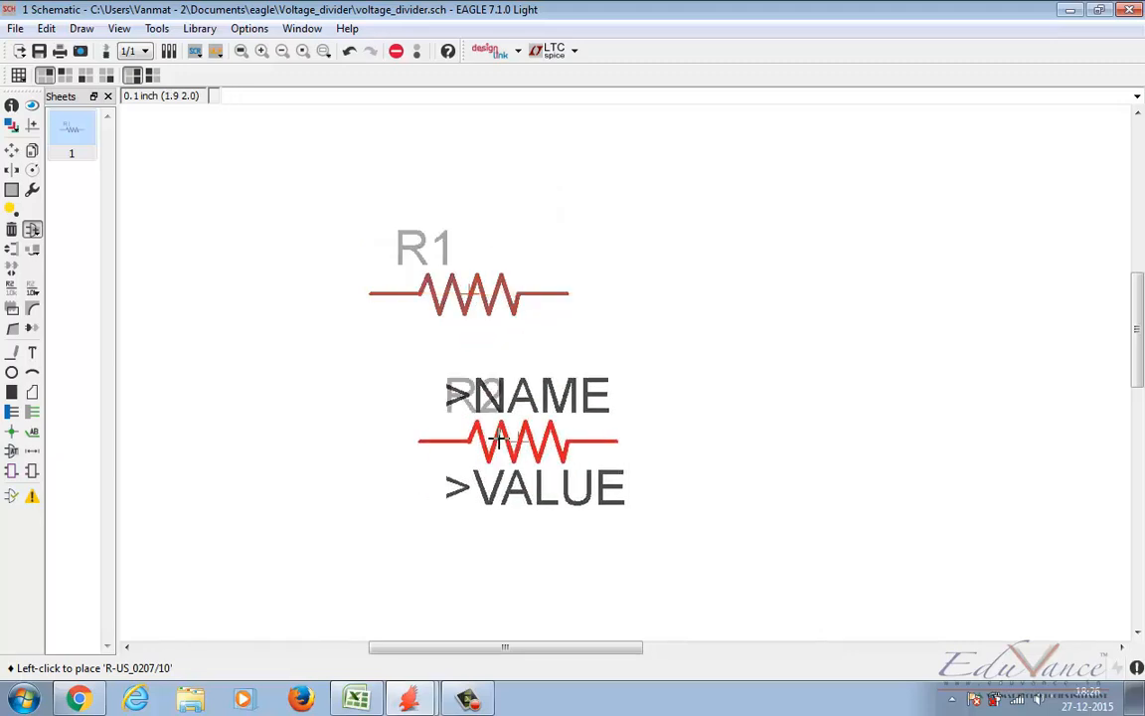
key(Escape)
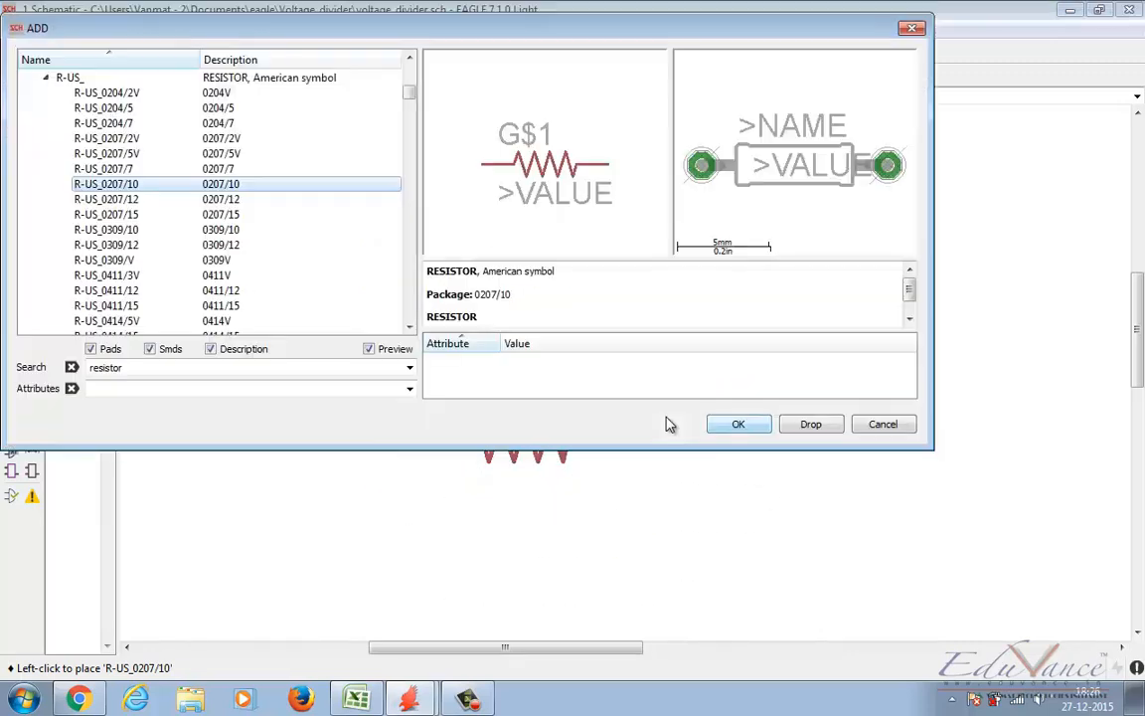
Step: Search the part libraries for vdd and add the VDD supply symbol from supply2 to the schematic
drag(139, 367, 54, 370)
text(v)
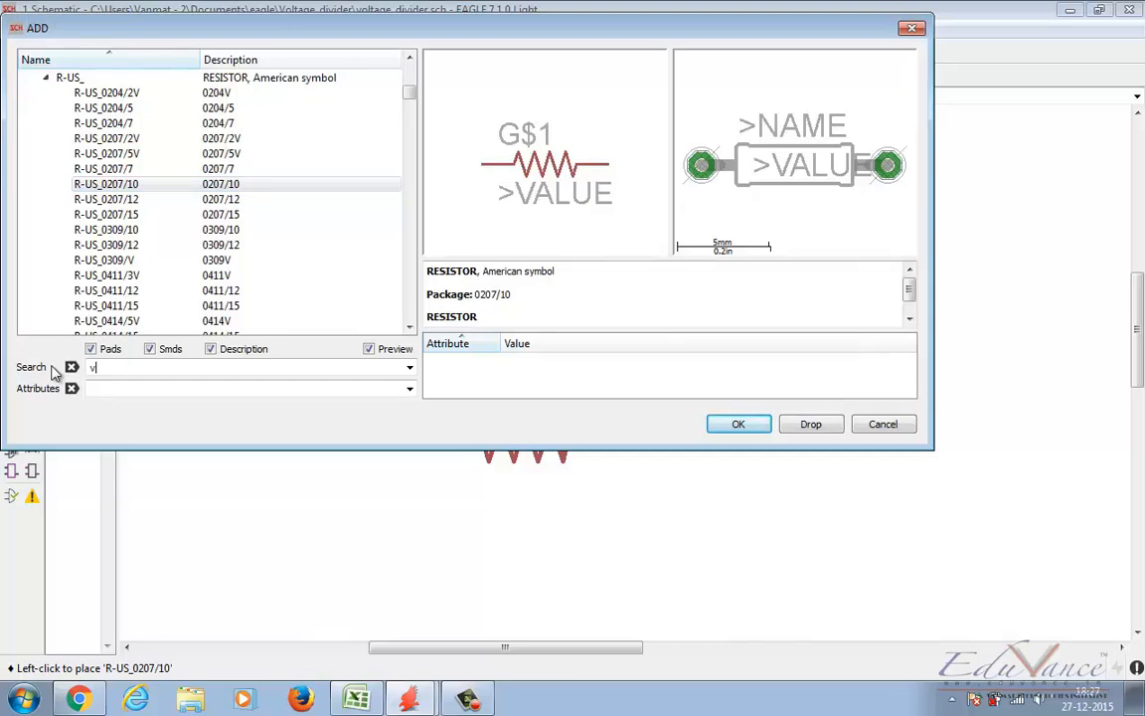
text(dd)
key(Return)
click(66, 153)
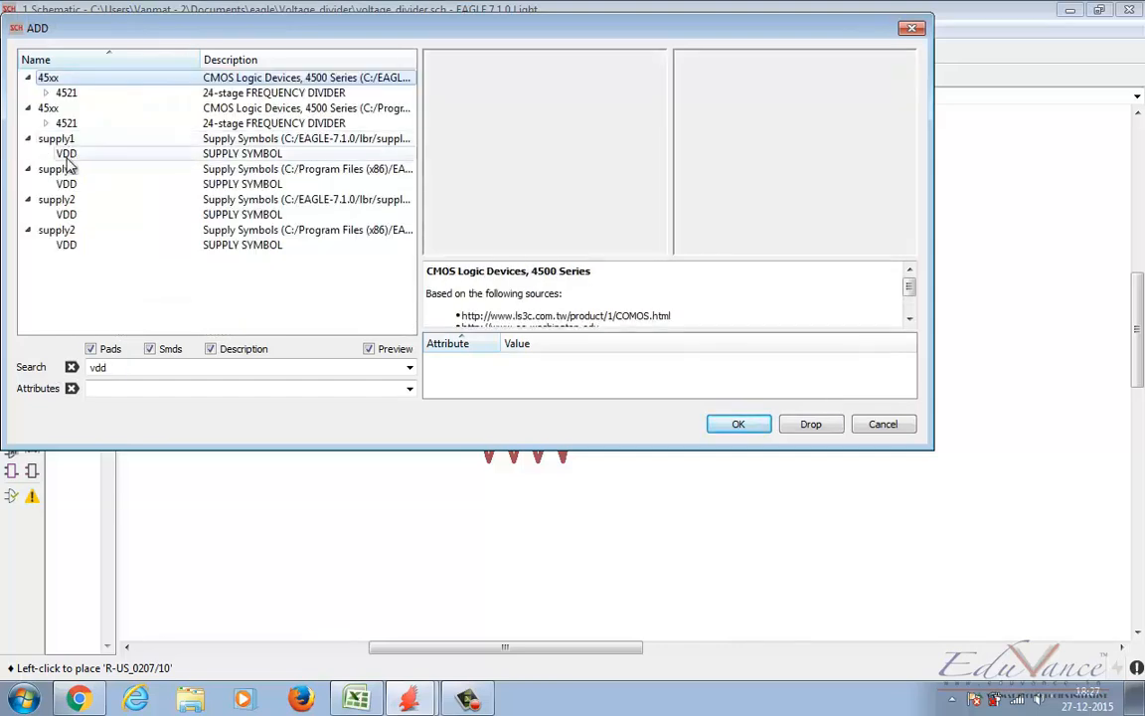
click(77, 215)
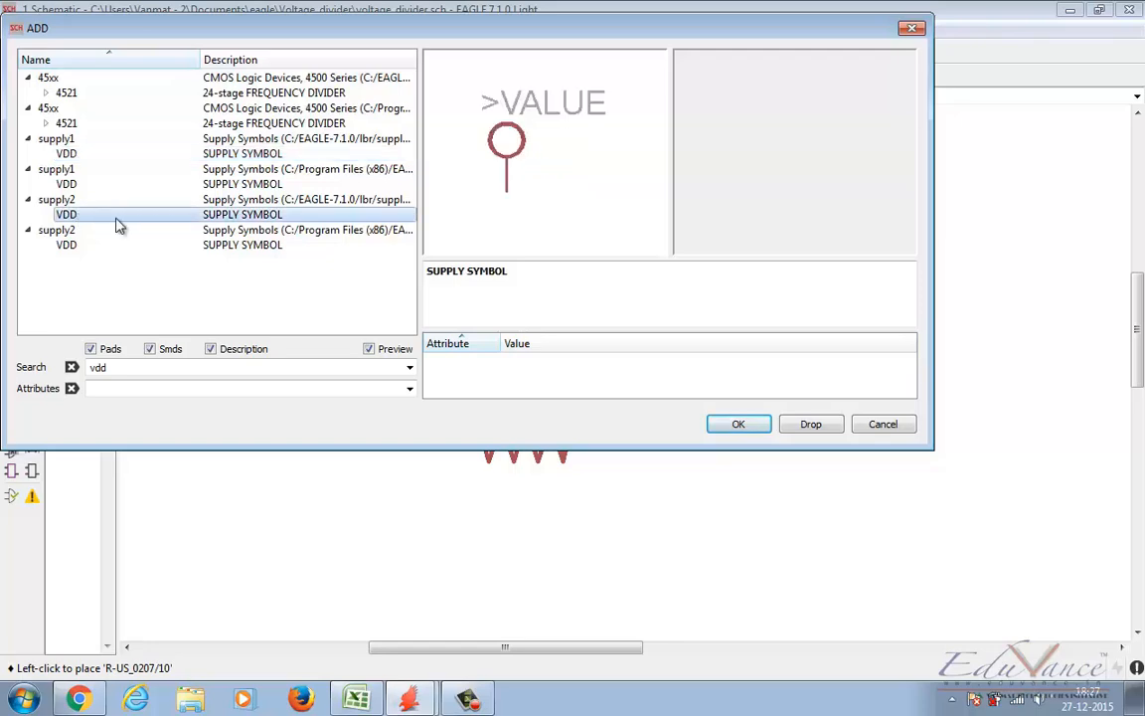
click(733, 425)
Step: Search the part libraries for gnd and add the supply2 GND symbol to the right of the resistors
text(gnd)
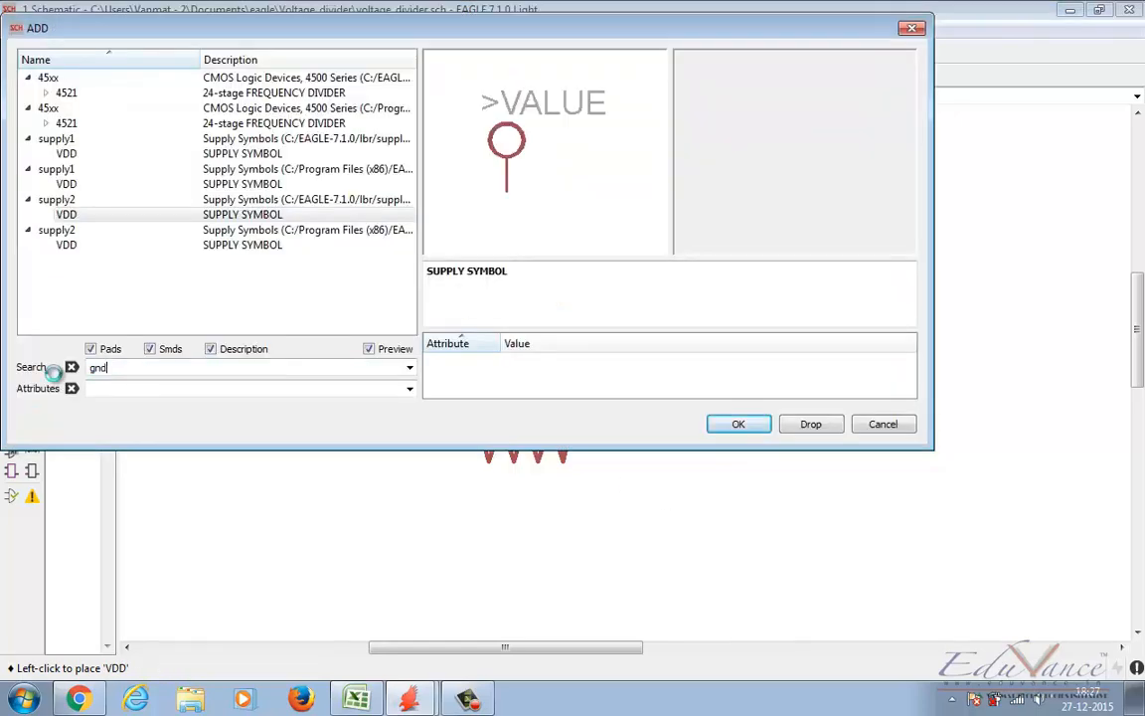
key(Return)
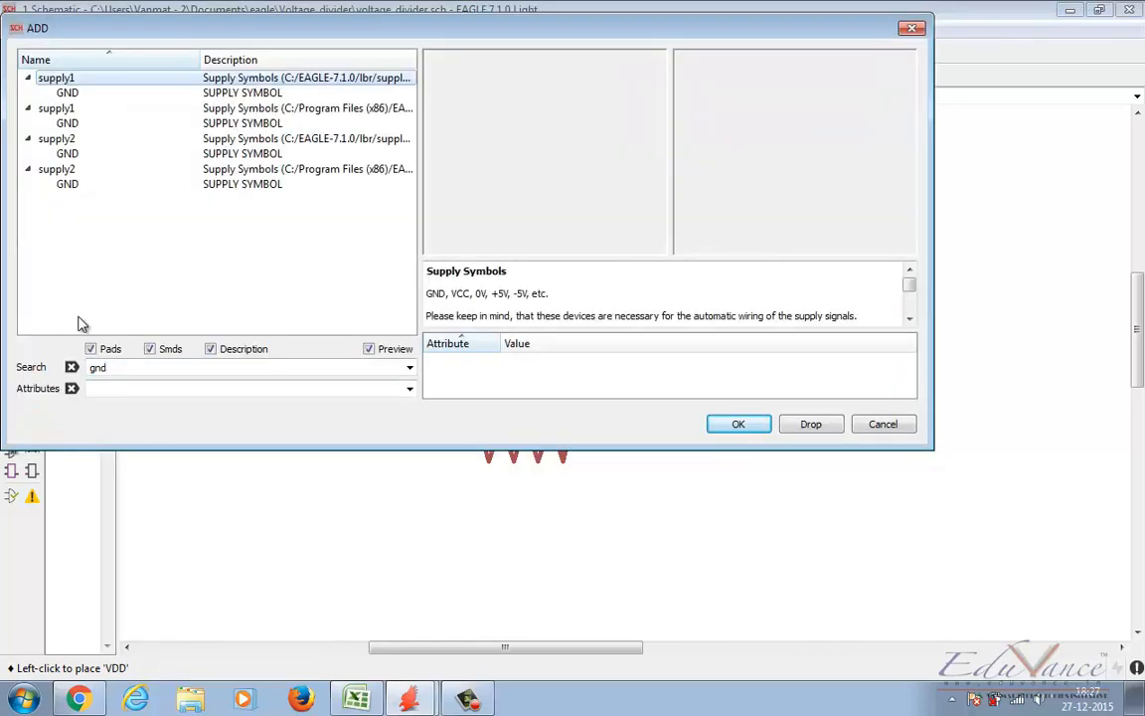
click(71, 154)
click(81, 187)
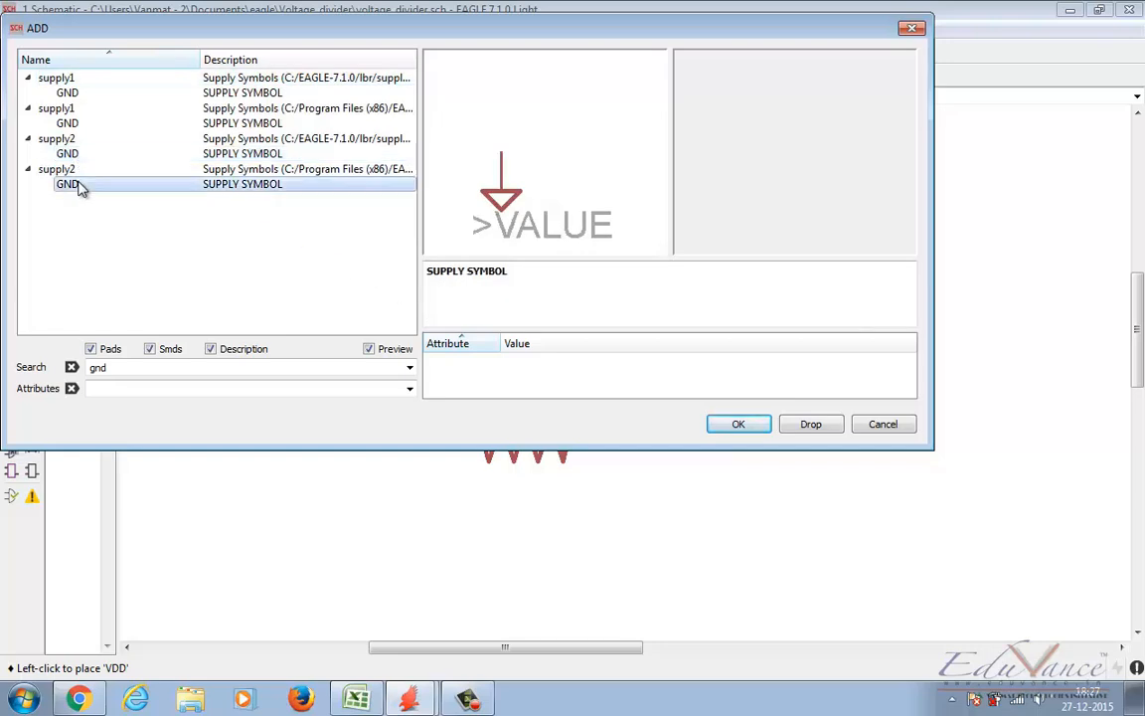
click(72, 154)
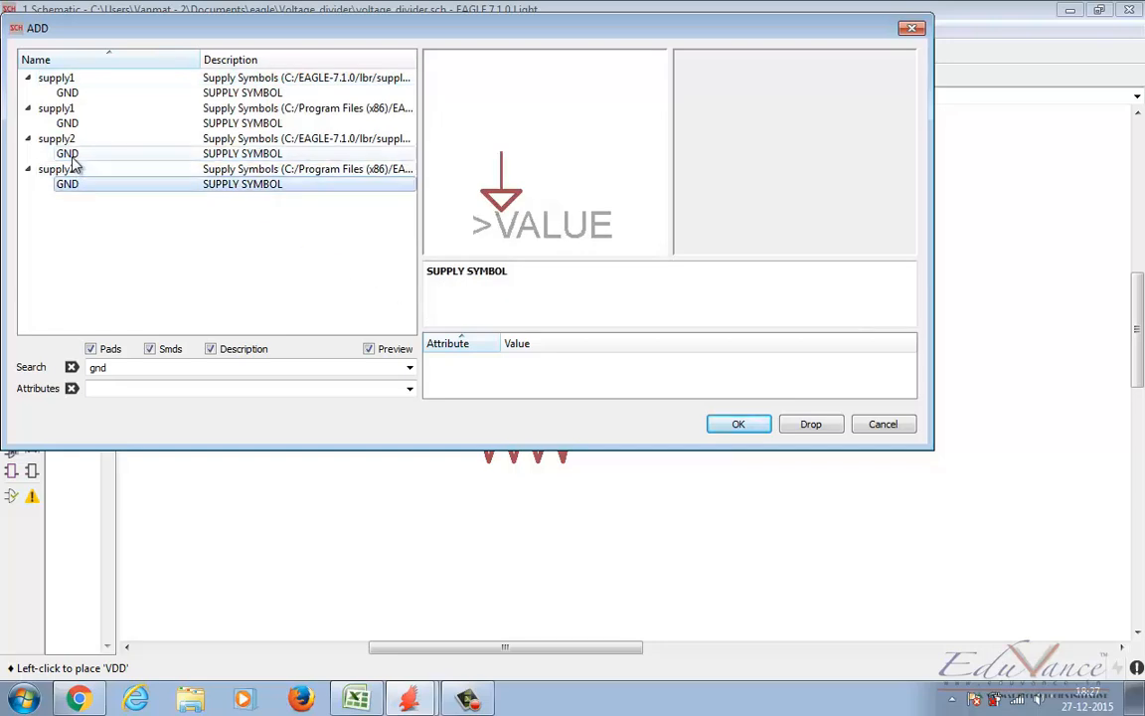
click(729, 427)
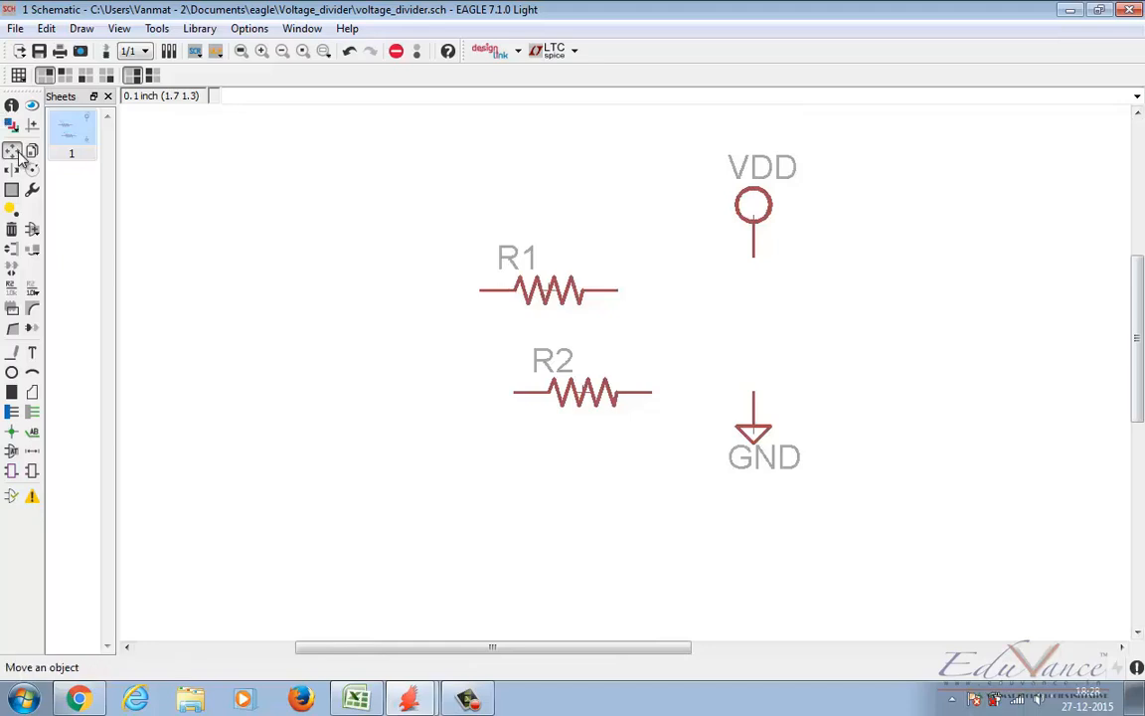
Step: Try to rotate resistor R1 in place, undo the changes, and move the VDD symbol back above GND
click(13, 152)
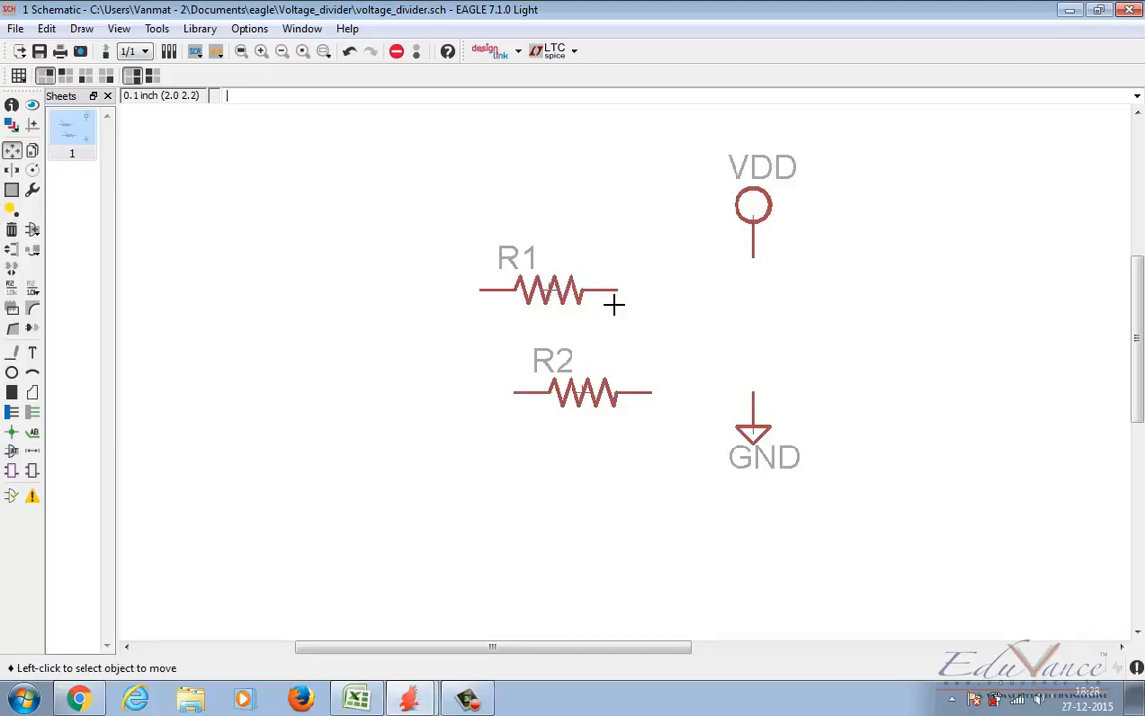
right_click(549, 291)
click(540, 290)
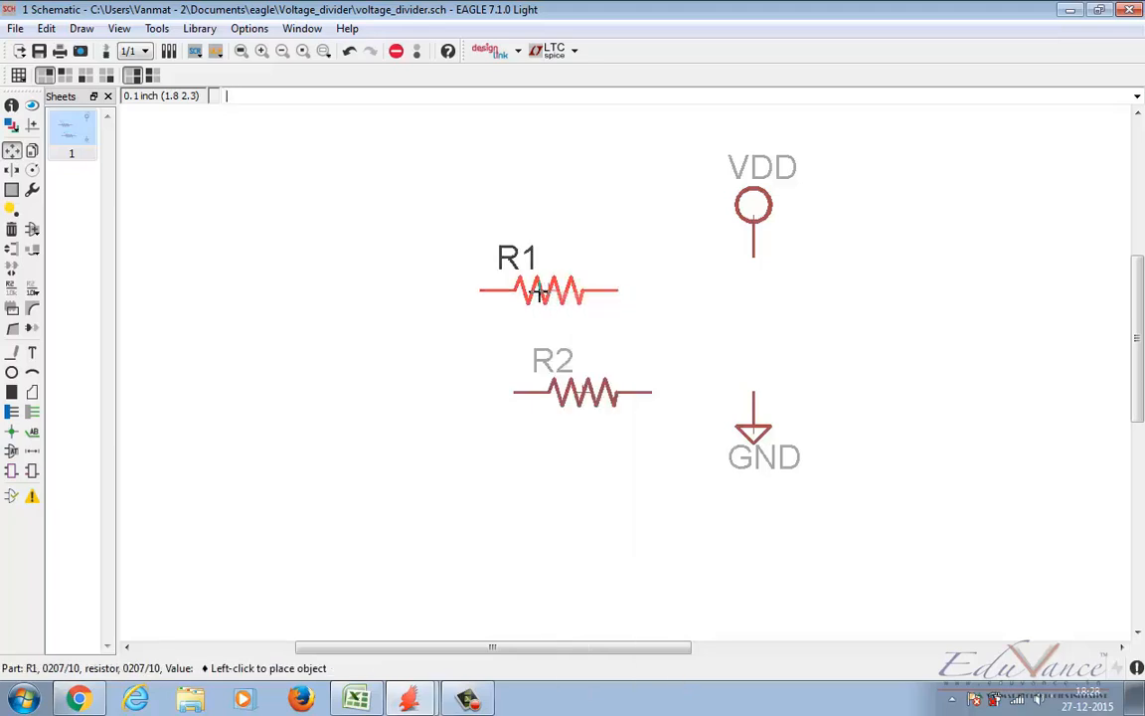
right_click(540, 290)
key(ctrl+z)
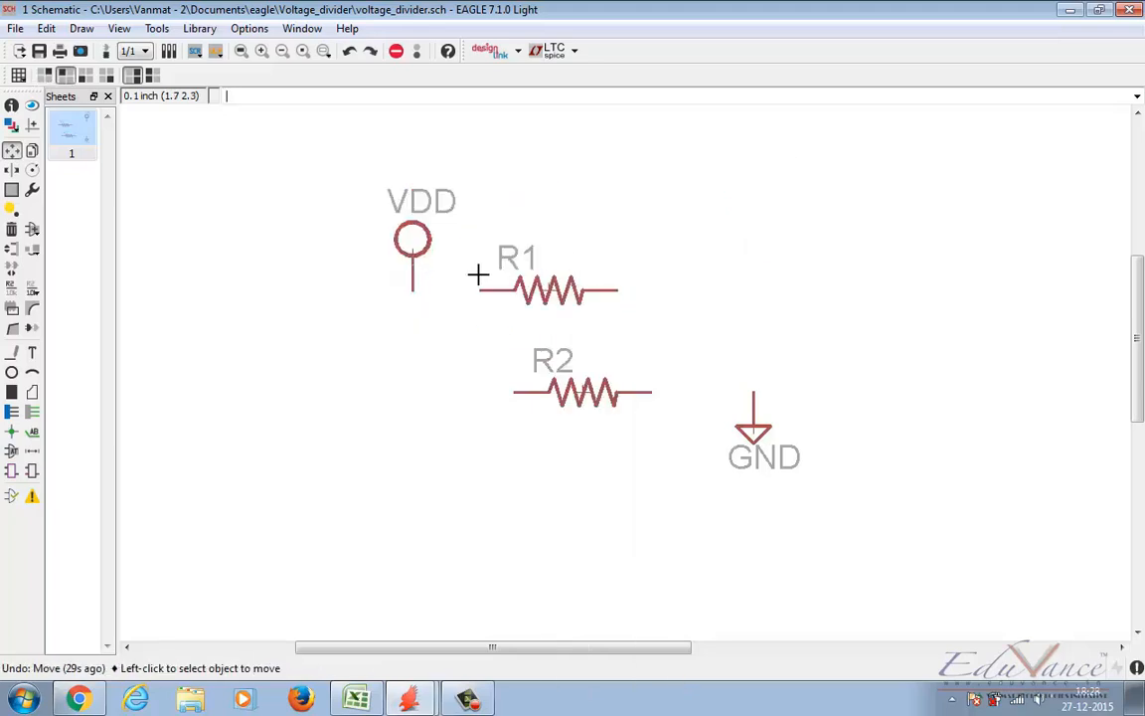
click(413, 239)
click(764, 206)
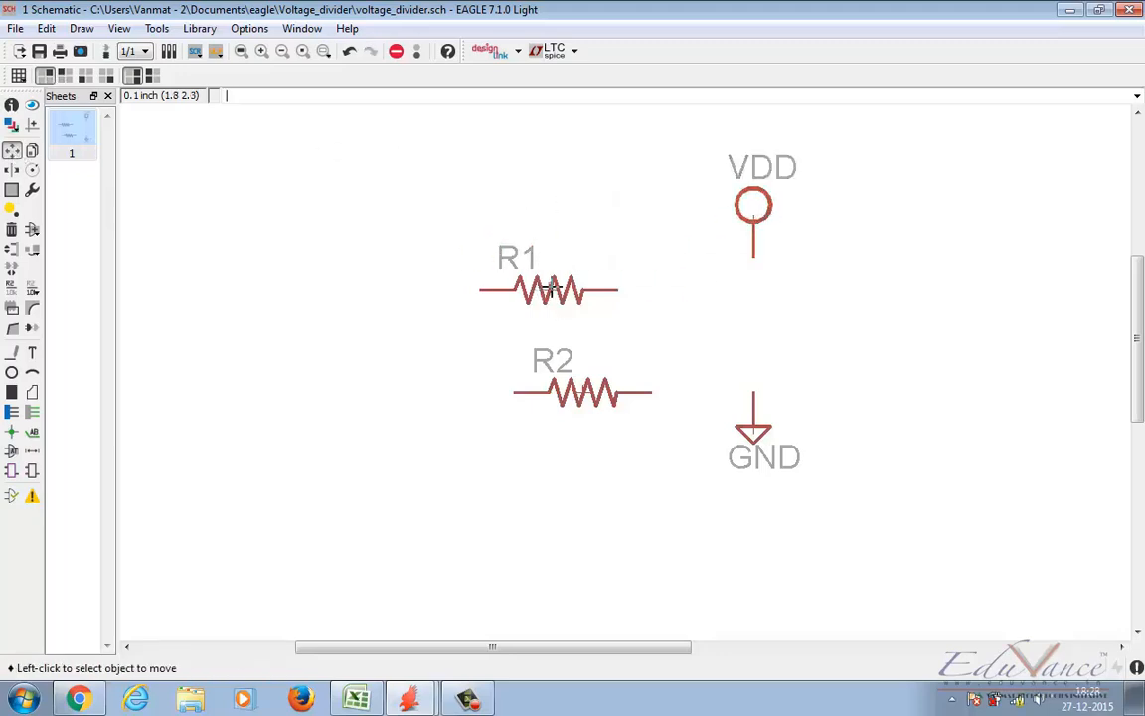
Step: Rotate R1 and R2 to vertical and line up VDD, R1, R2 and GND in one column from top to bottom
click(548, 289)
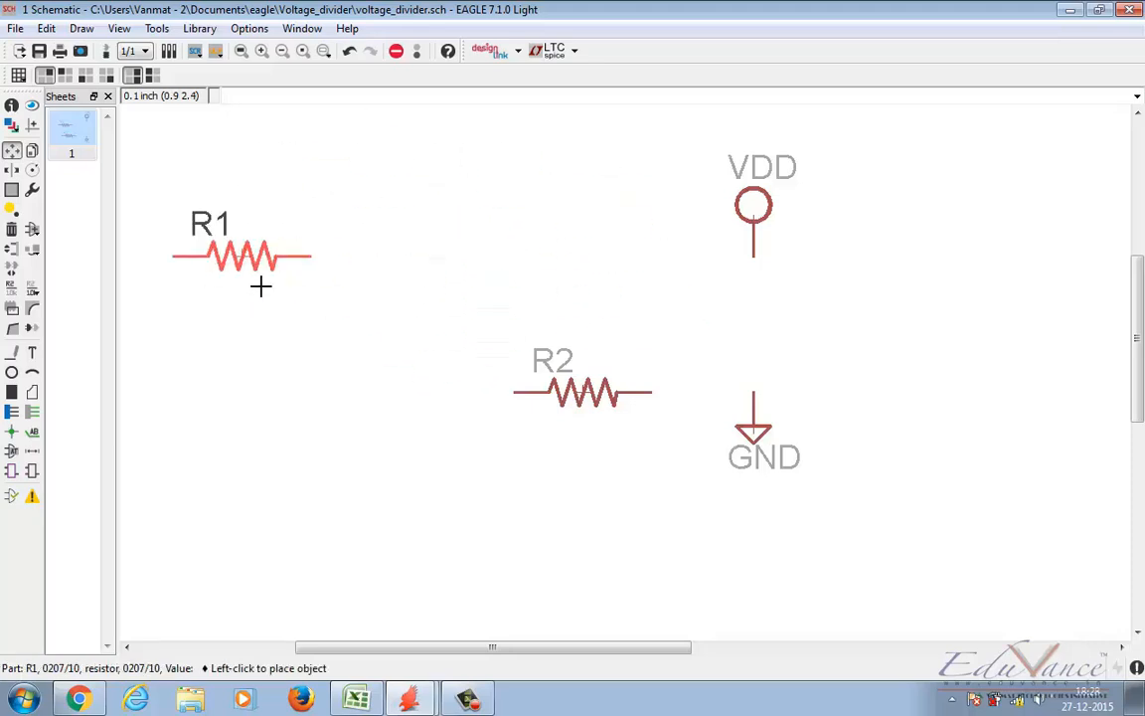
right_click(387, 227)
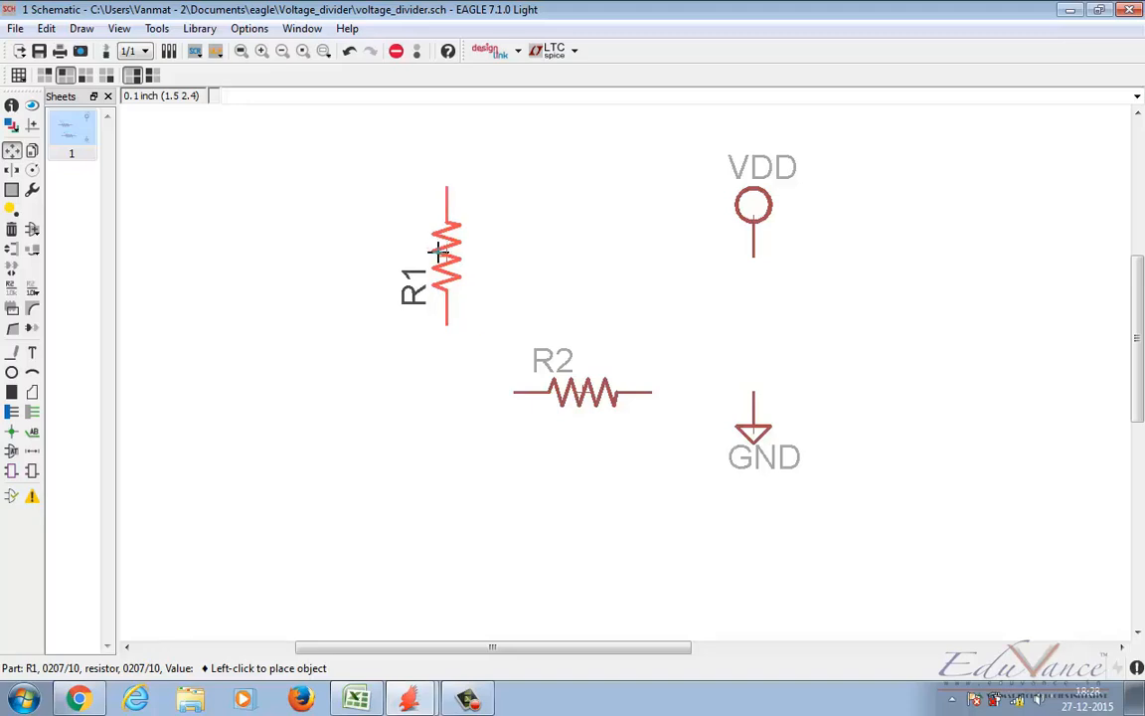
click(448, 254)
click(550, 410)
right_click(434, 459)
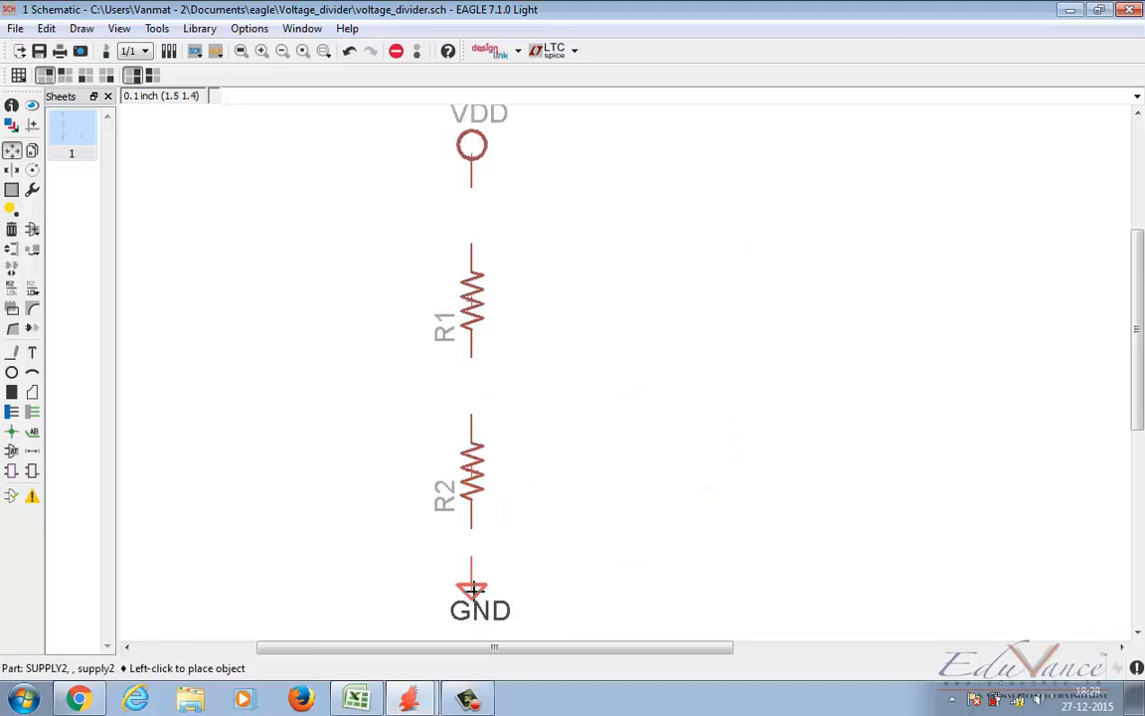
click(472, 592)
Step: Draw a wire on layer 91 Nets from the VDD pin to the upper end of R1
scroll(842, 379, up, 1)
drag(1132, 332, 1119, 302)
click(8, 352)
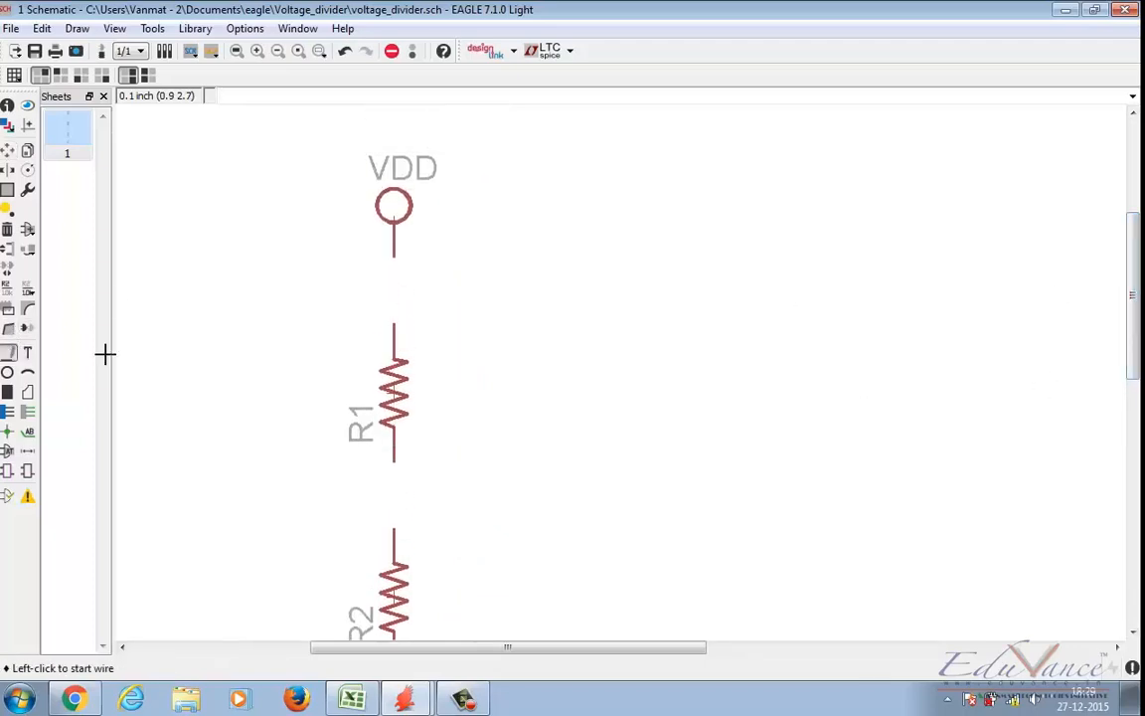
click(393, 257)
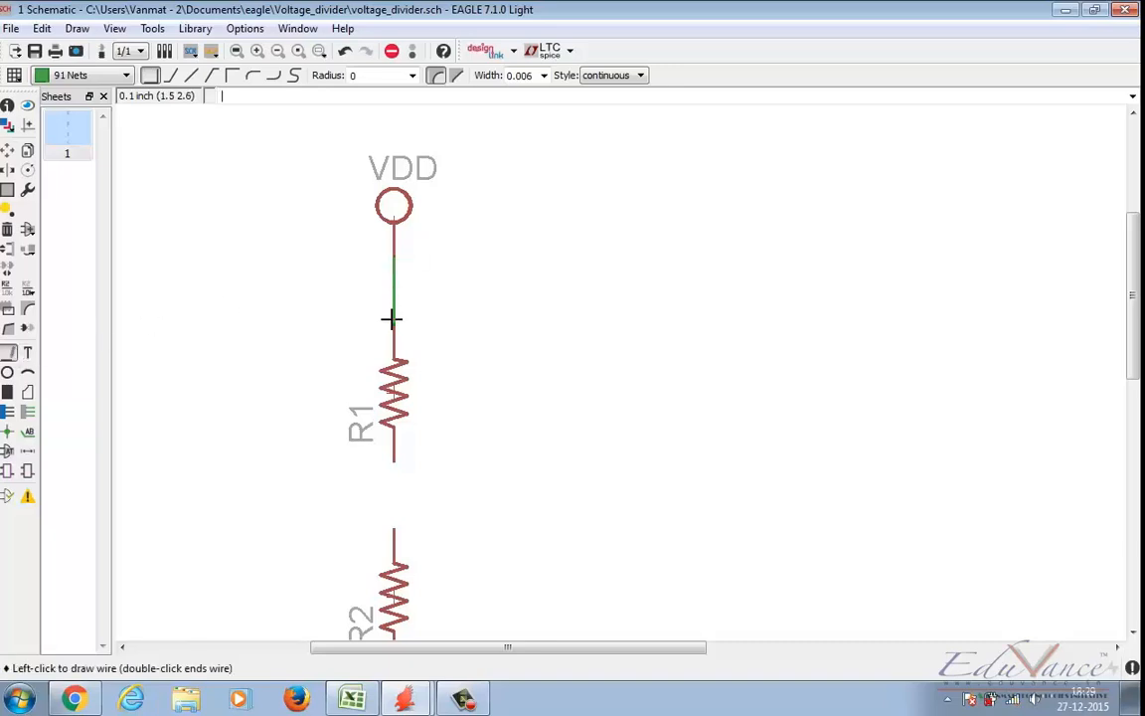
click(392, 328)
Step: Wire the lower end of R1 to the upper end of R2, and the lower end of R2 to GND
scroll(514, 391, up, 3)
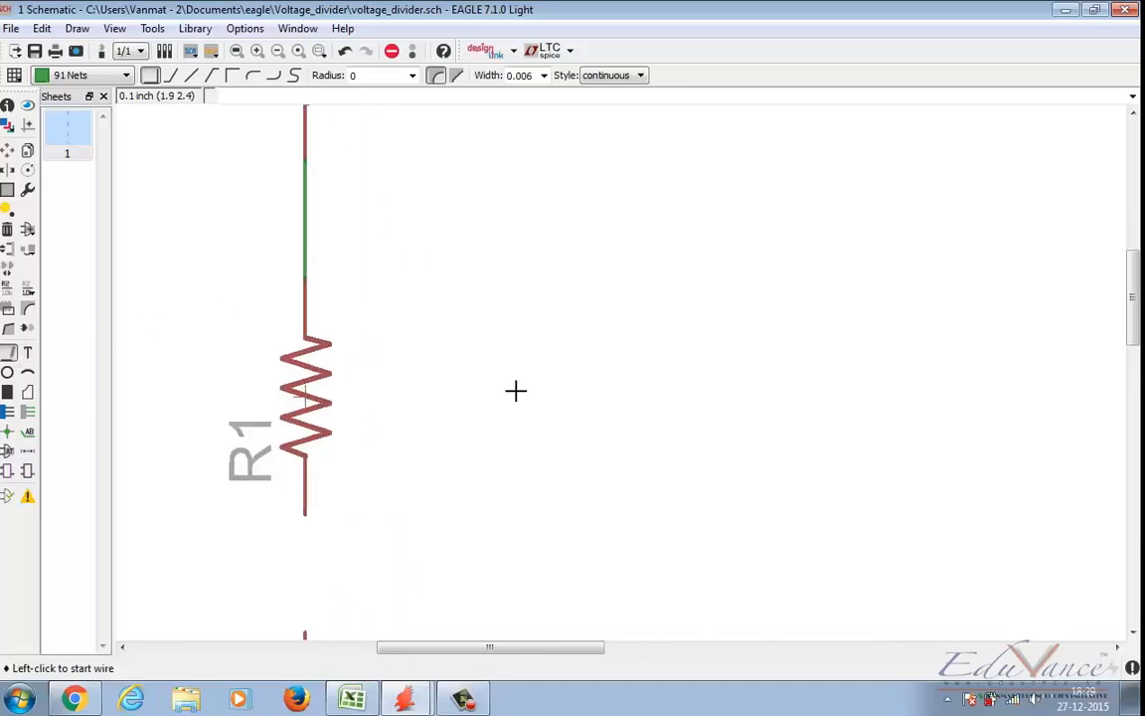
drag(493, 647, 427, 647)
scroll(1015, 404, down, 2)
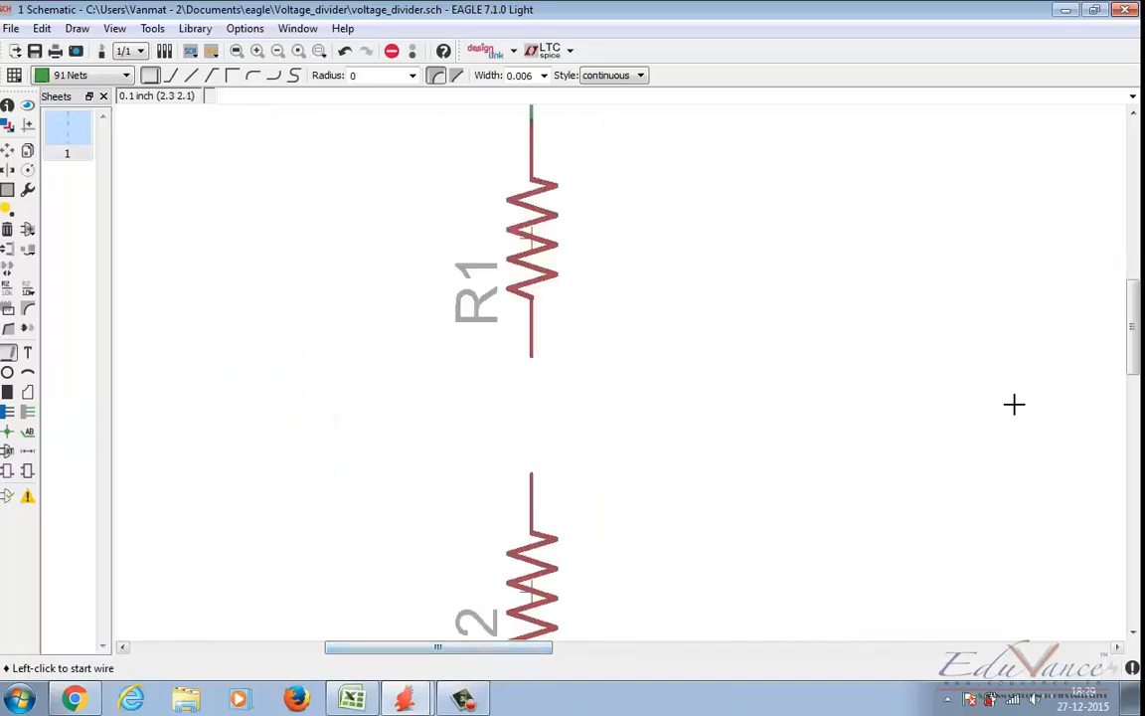
drag(1133, 365, 1133, 371)
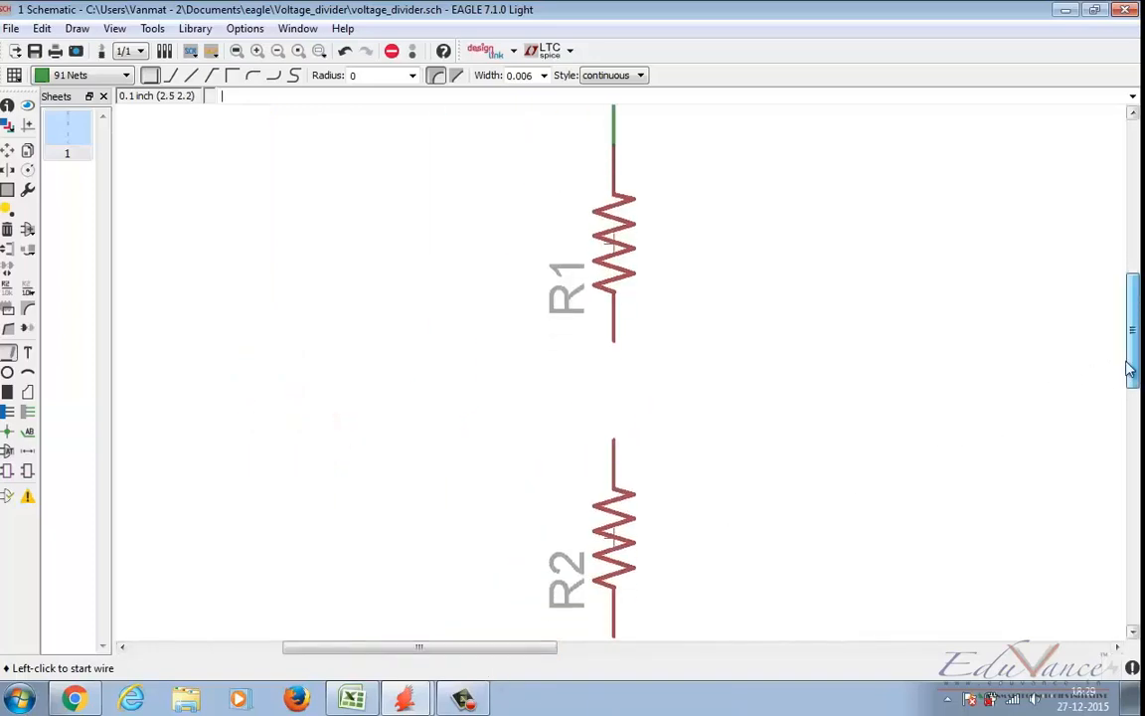
click(613, 345)
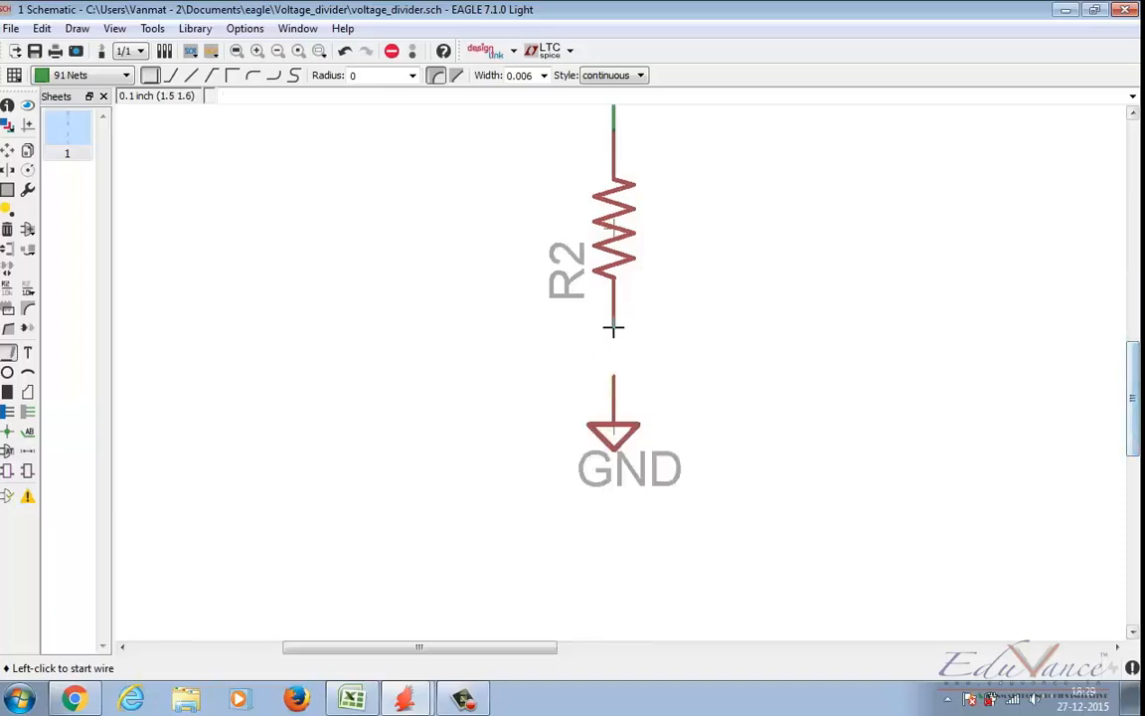
click(614, 329)
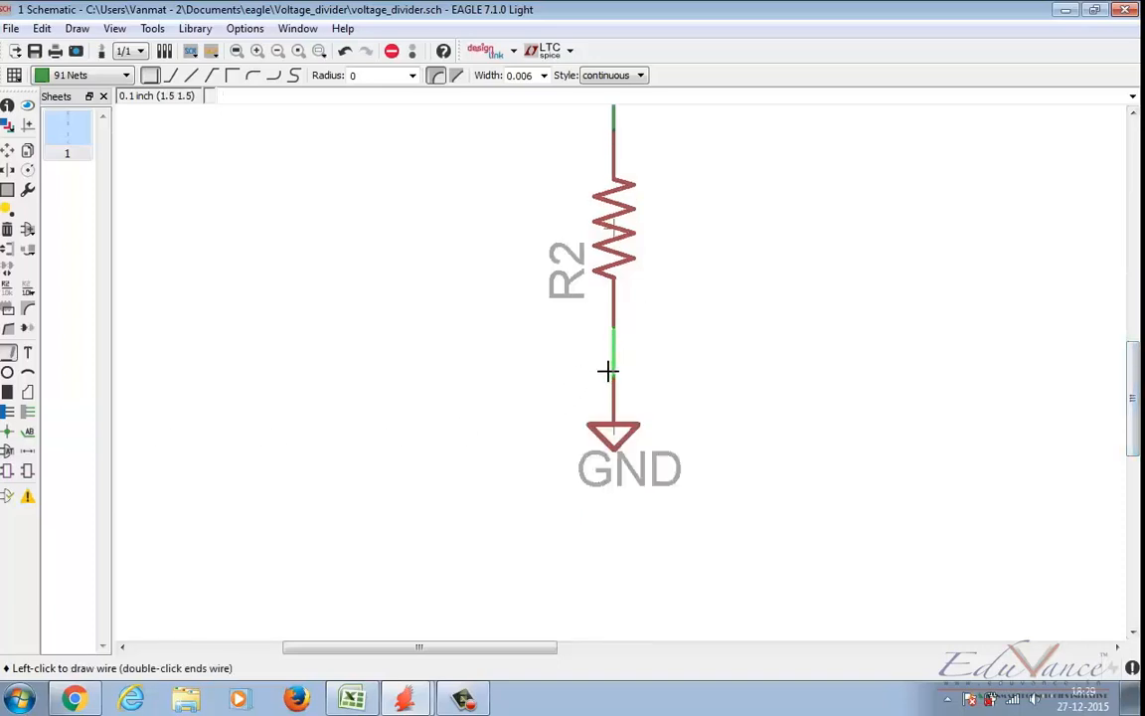
click(608, 371)
Step: Draw a horizontal wire about 0.5 inch long to the right from the middle of the R1–R2 connection
scroll(289, 246, down, 3)
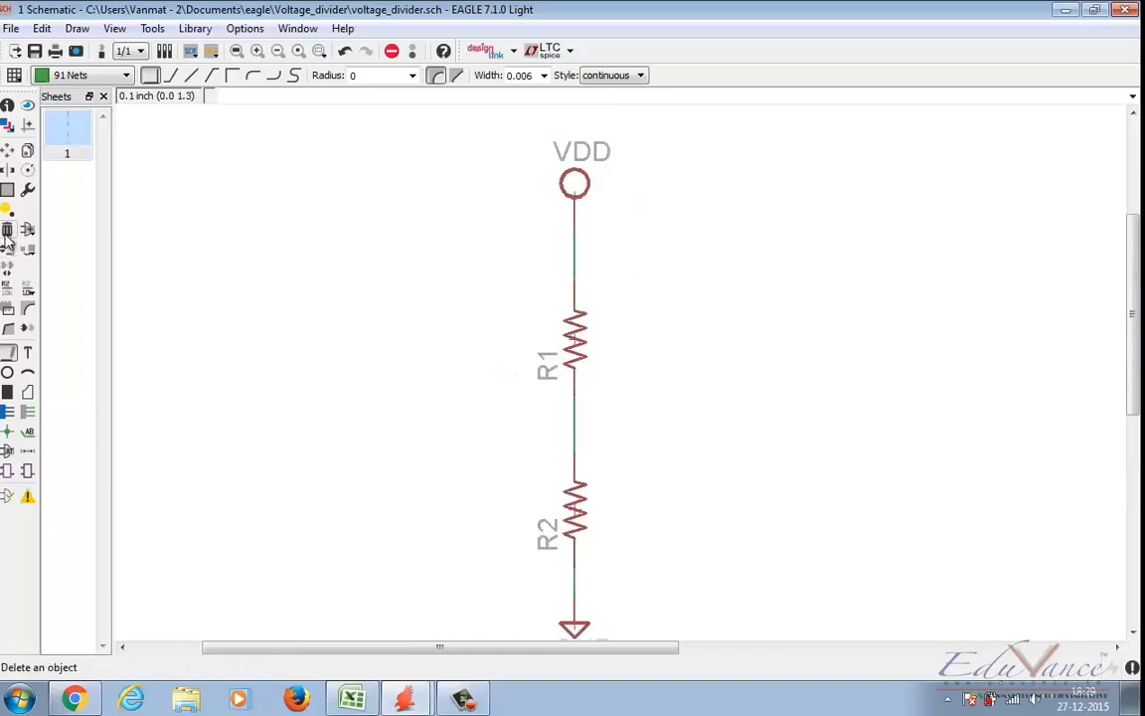
click(7, 329)
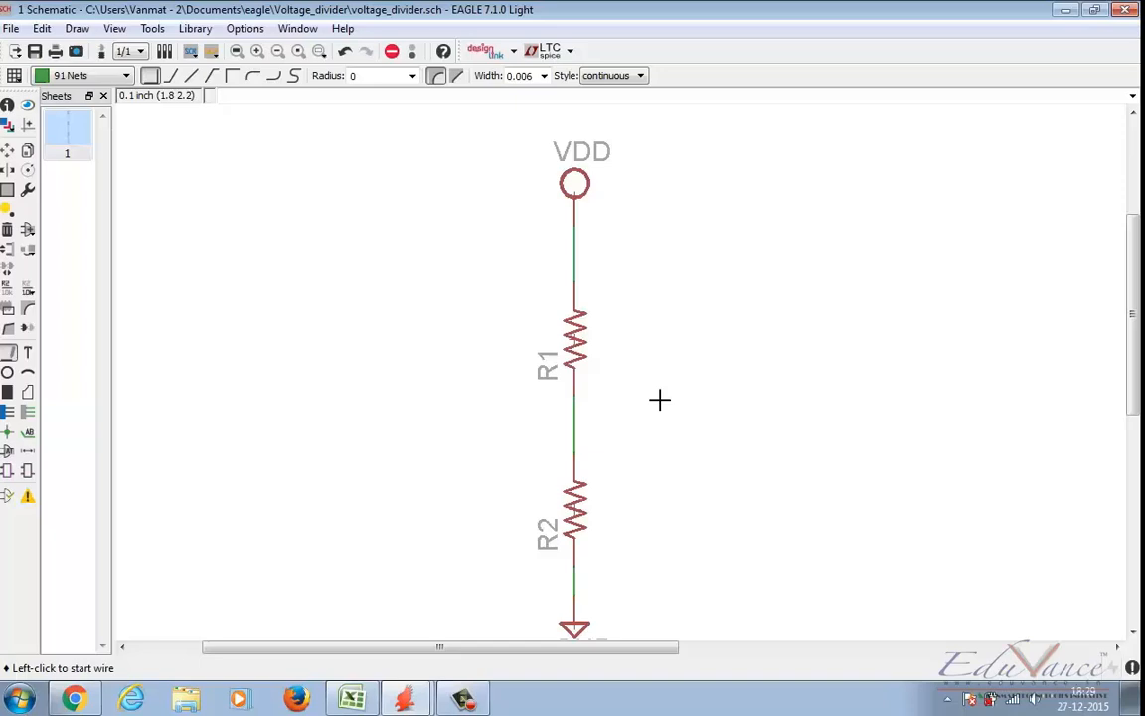
click(574, 421)
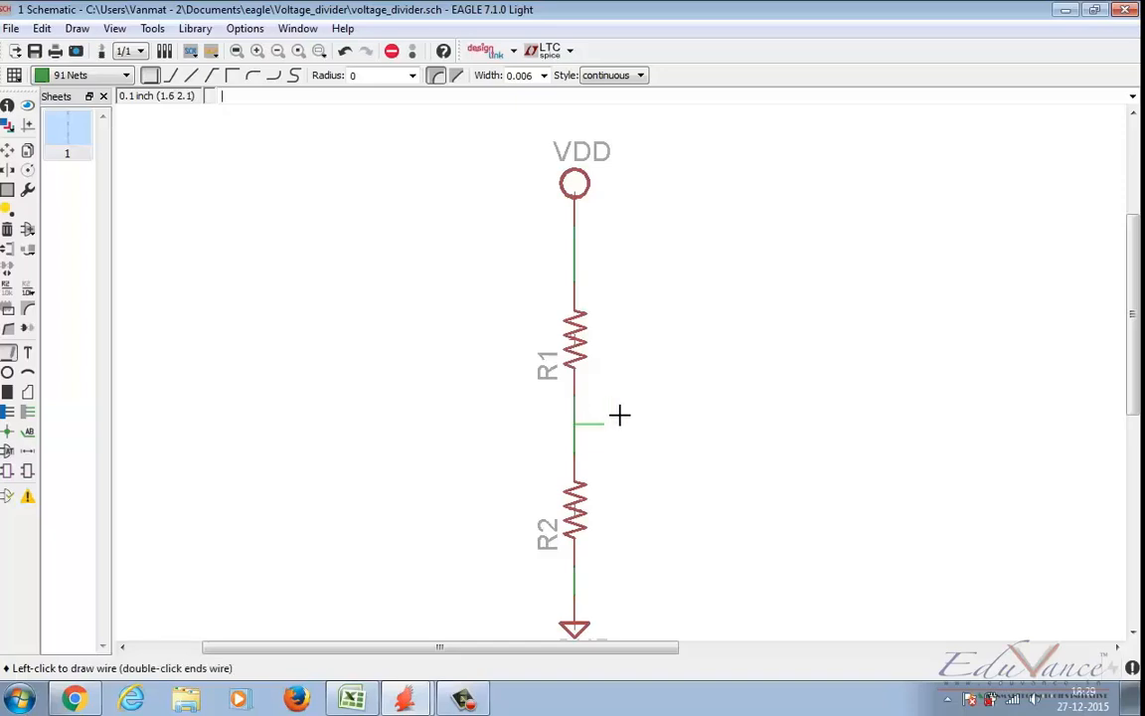
click(709, 410)
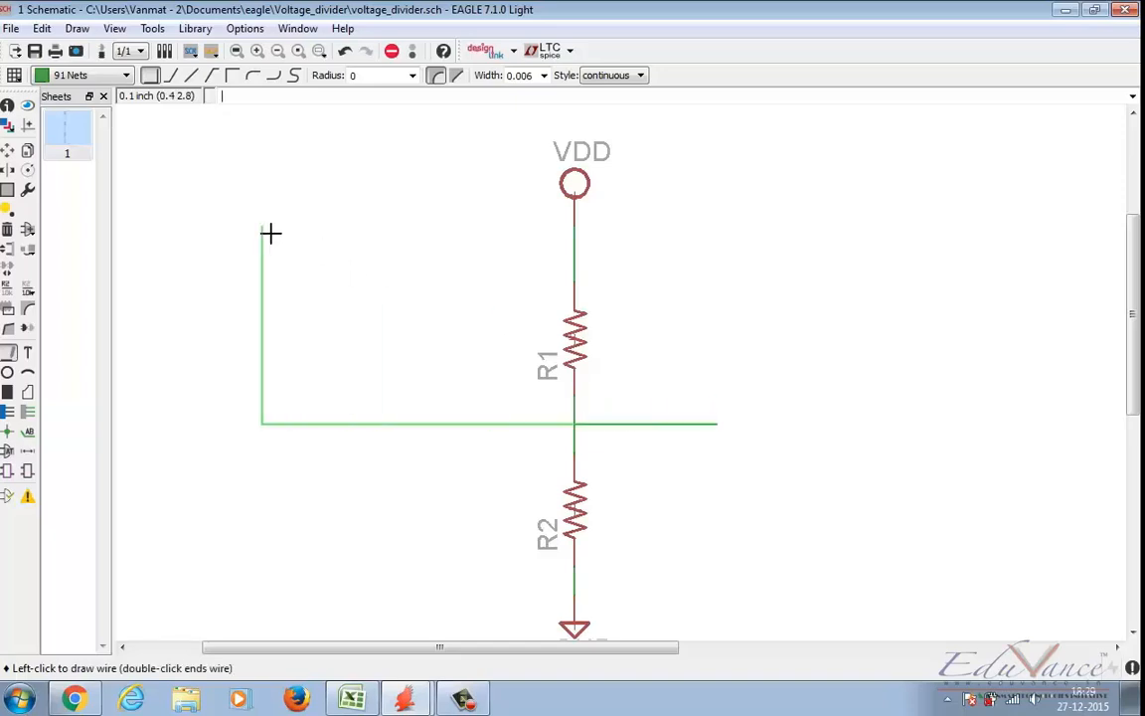
key(Escape)
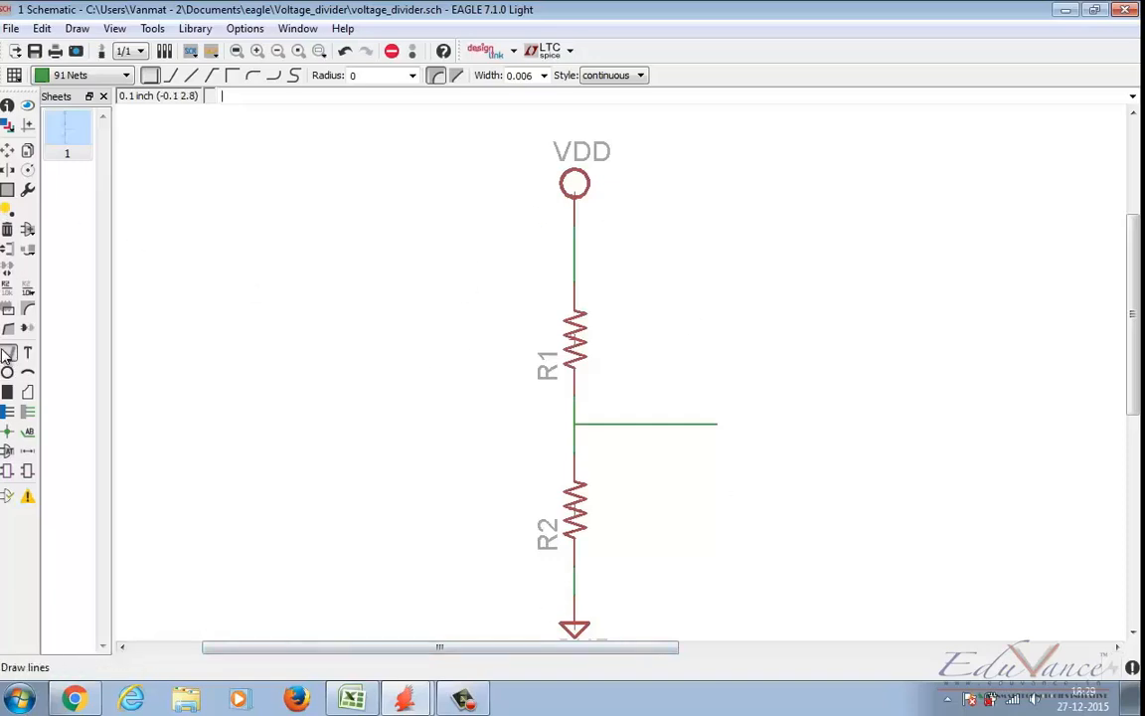
Step: Try to draw short horizontal branch wires from the VDD–R1 wire and the R2–GND wire
click(573, 254)
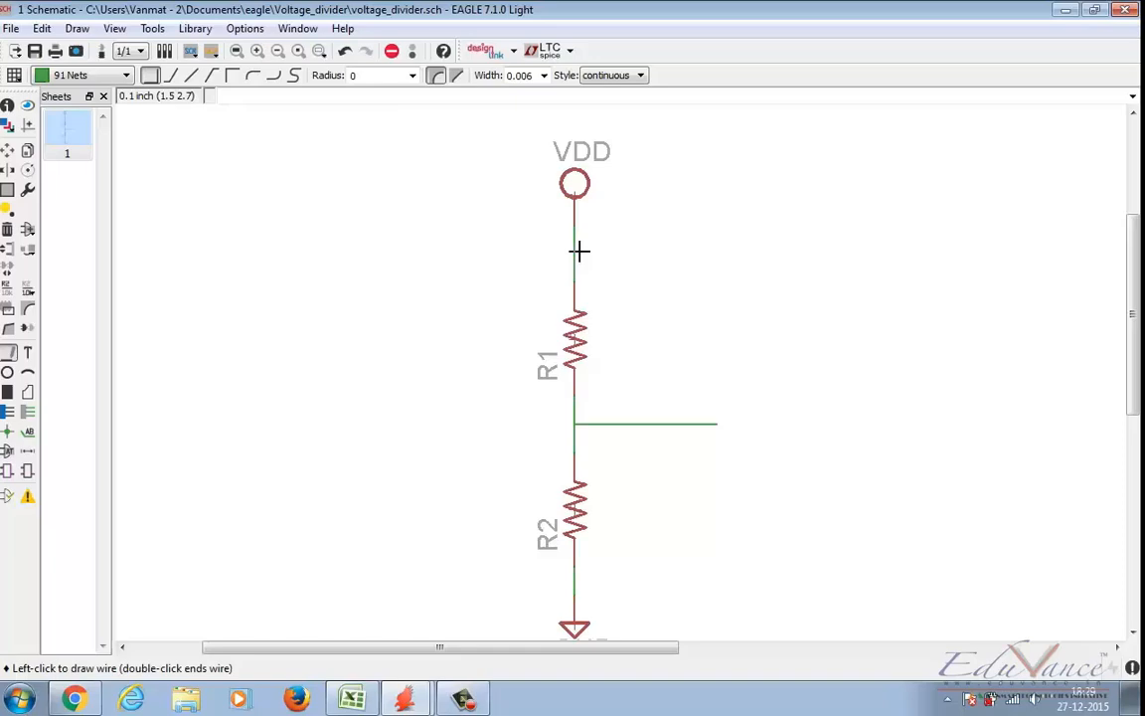
double_click(660, 254)
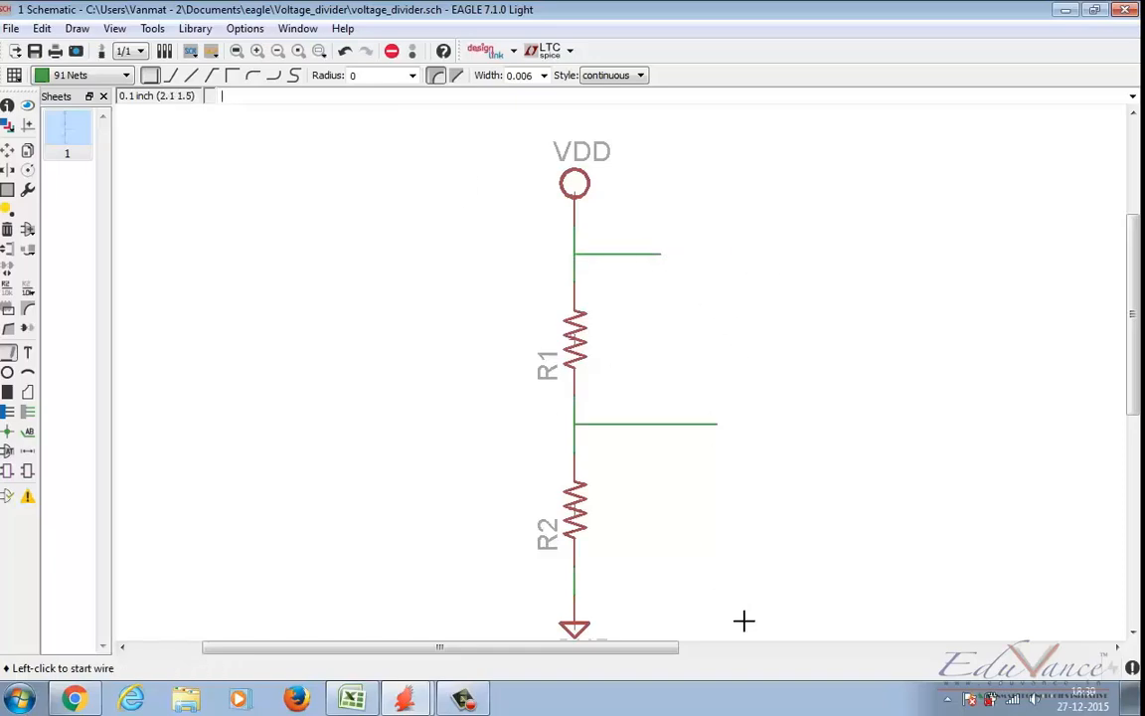
click(574, 579)
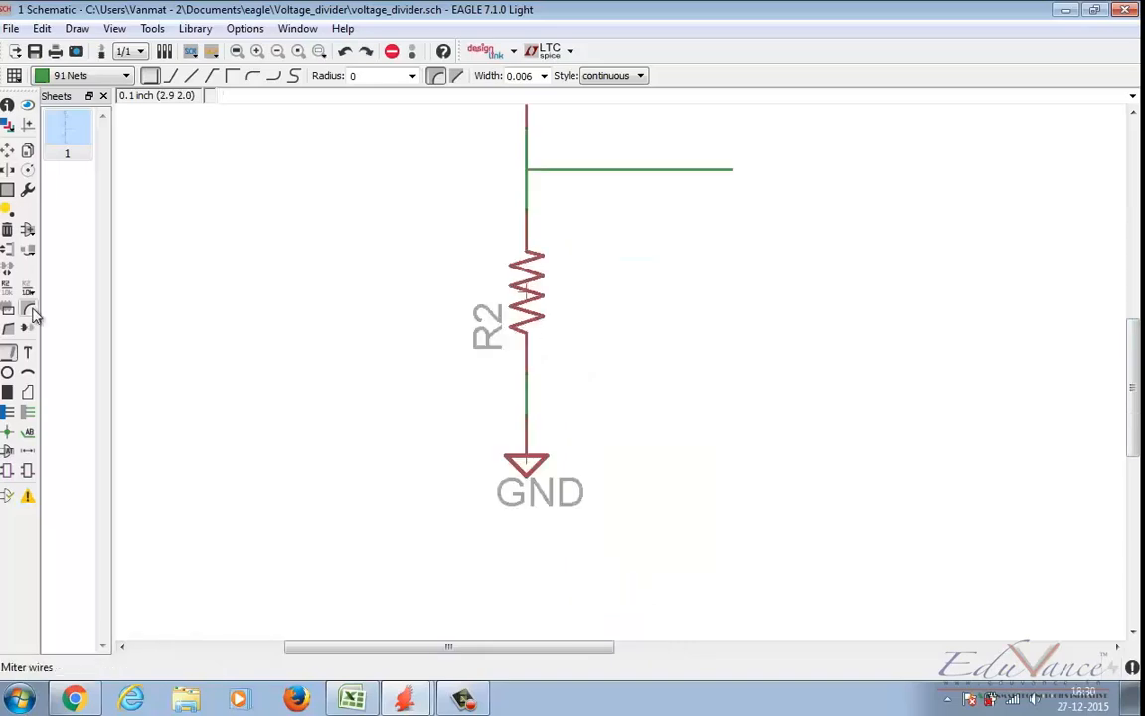
drag(1131, 380, 1115, 283)
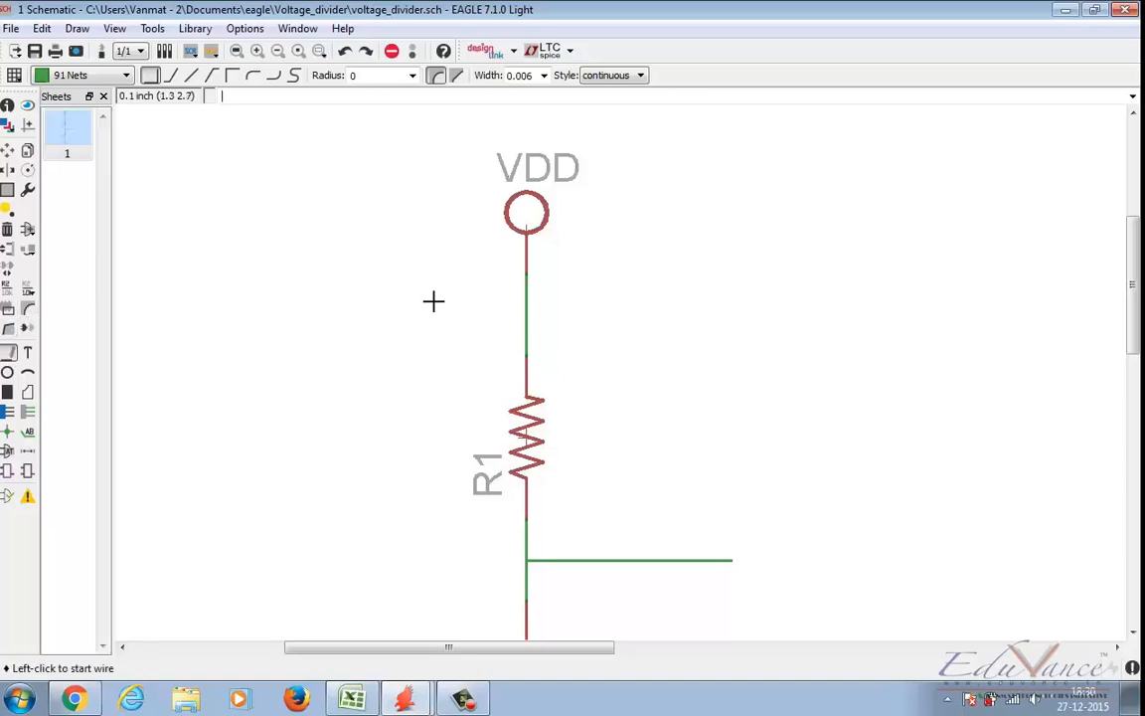
Step: Draw a horizontal wire about 0.3 inch long to the right from the middle of the VDD–R1 connection
click(526, 311)
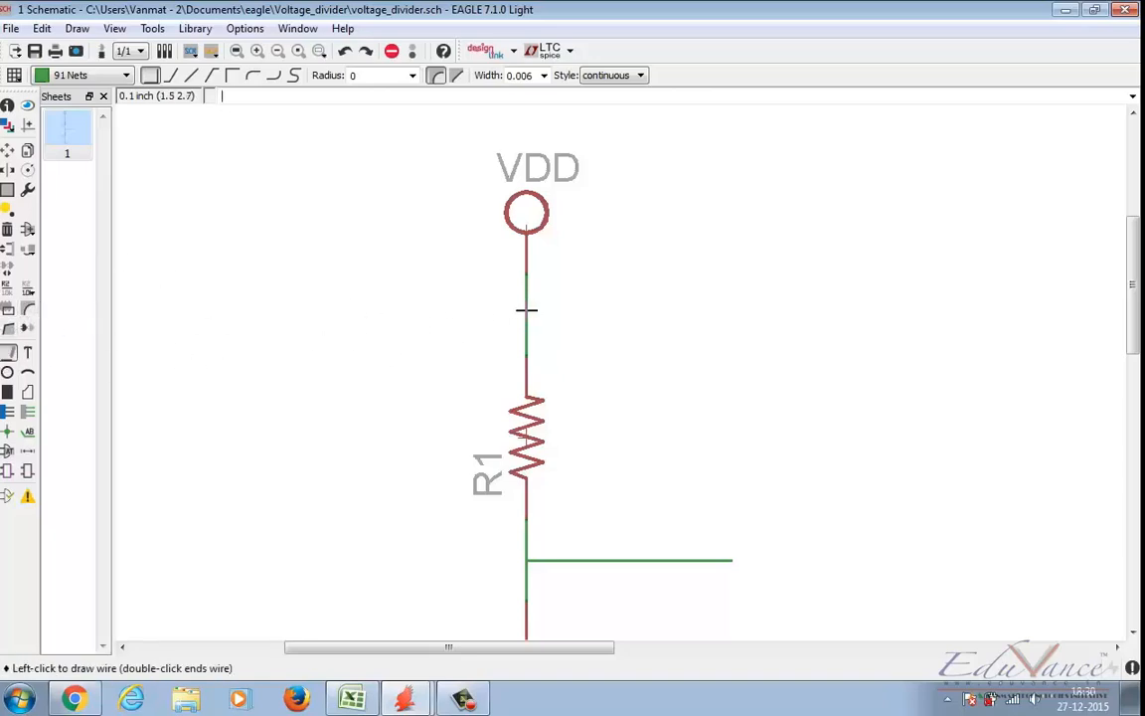
click(648, 316)
key(Escape)
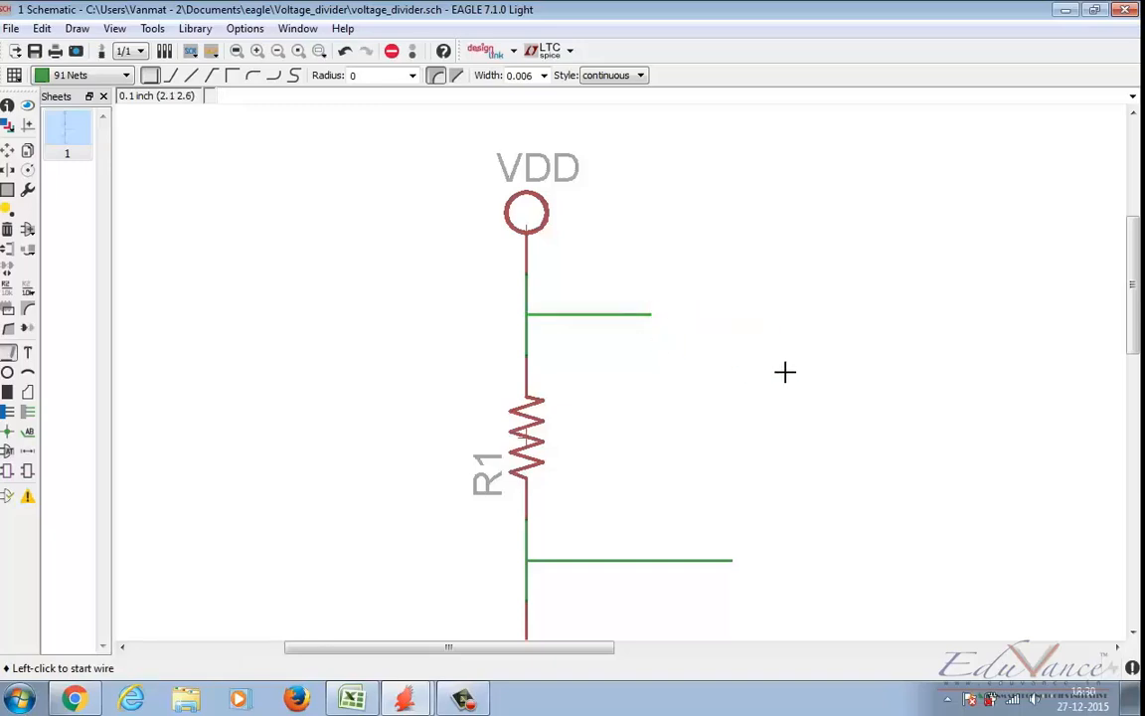
scroll(122, 199, down, 3)
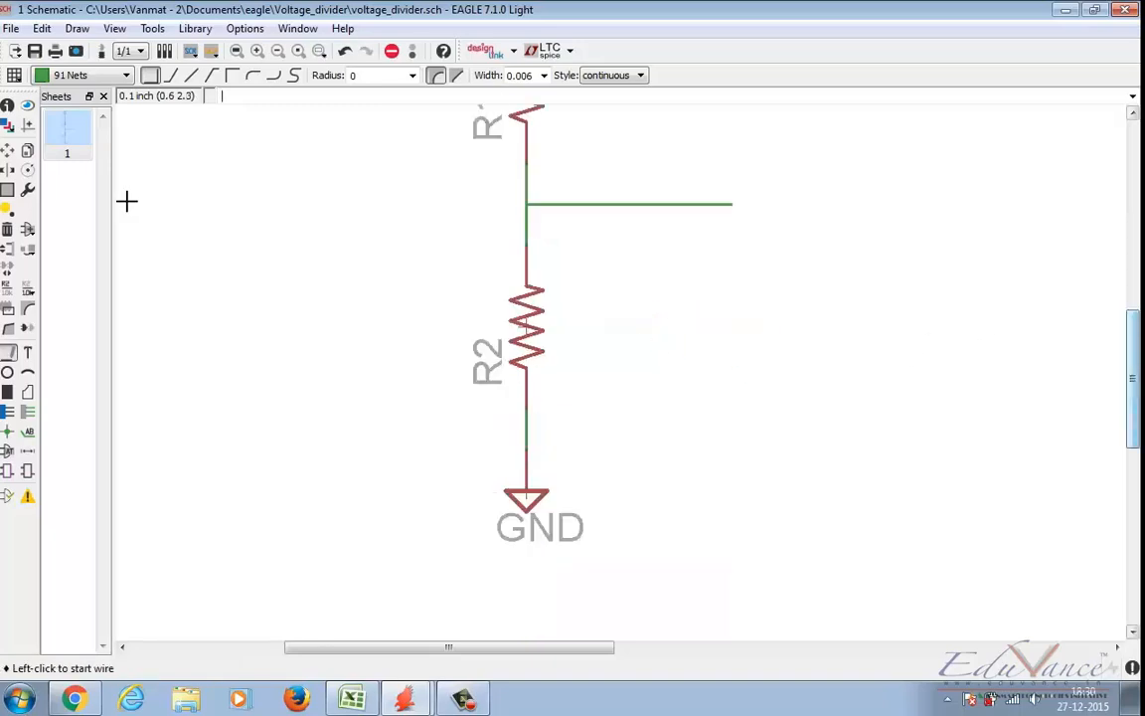
click(522, 430)
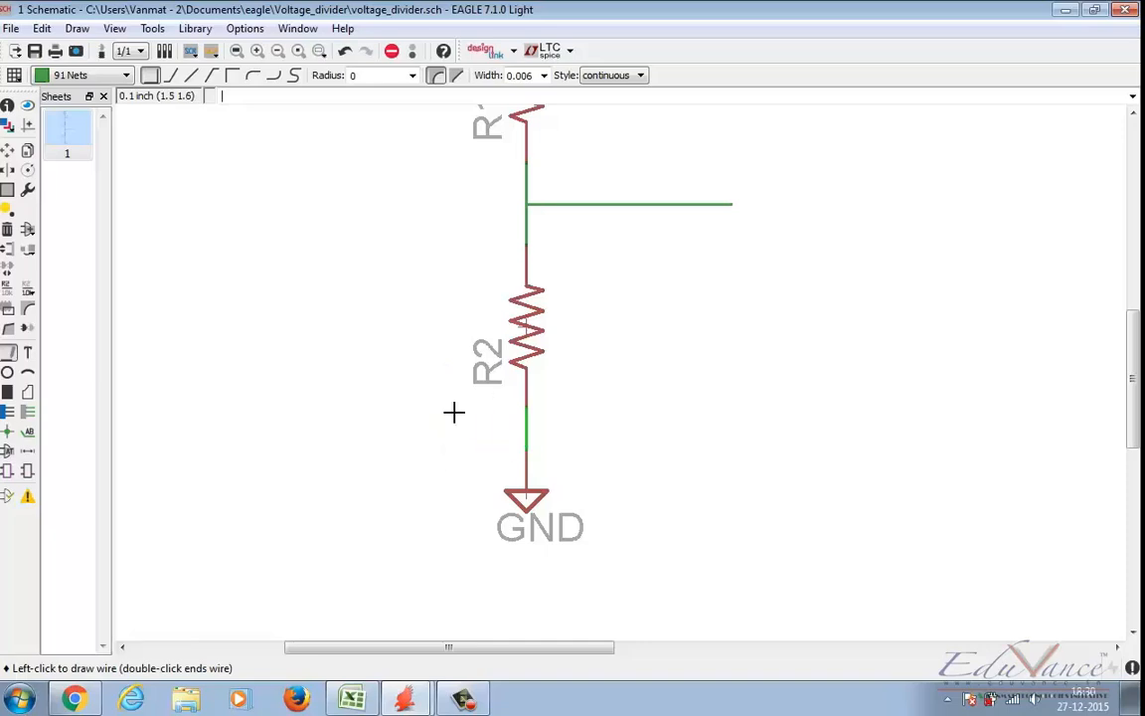
key(Escape)
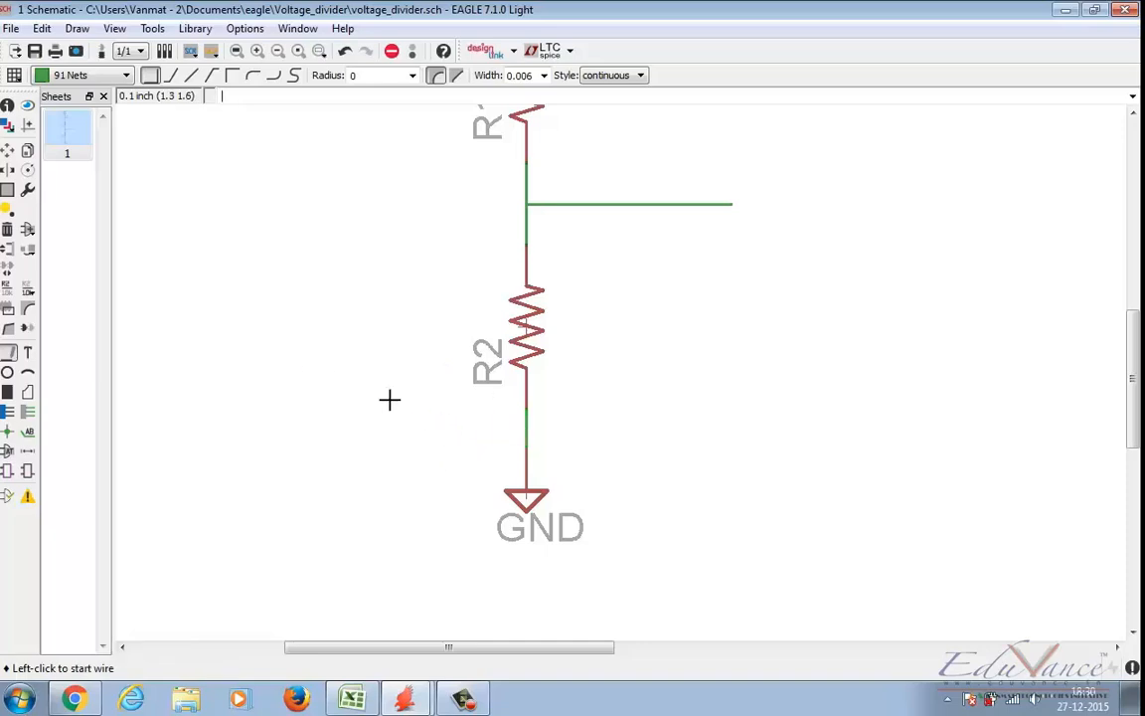
Step: Move the GND symbol about 0.1 inch down to lengthen its wire to R2
click(8, 151)
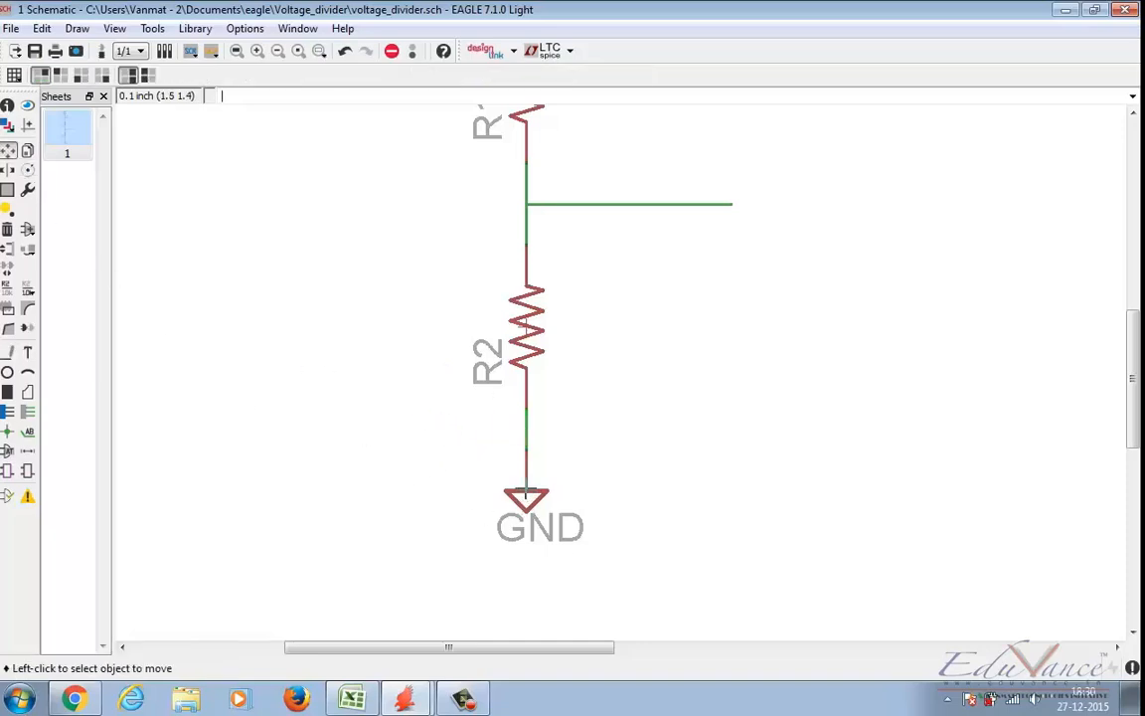
click(526, 494)
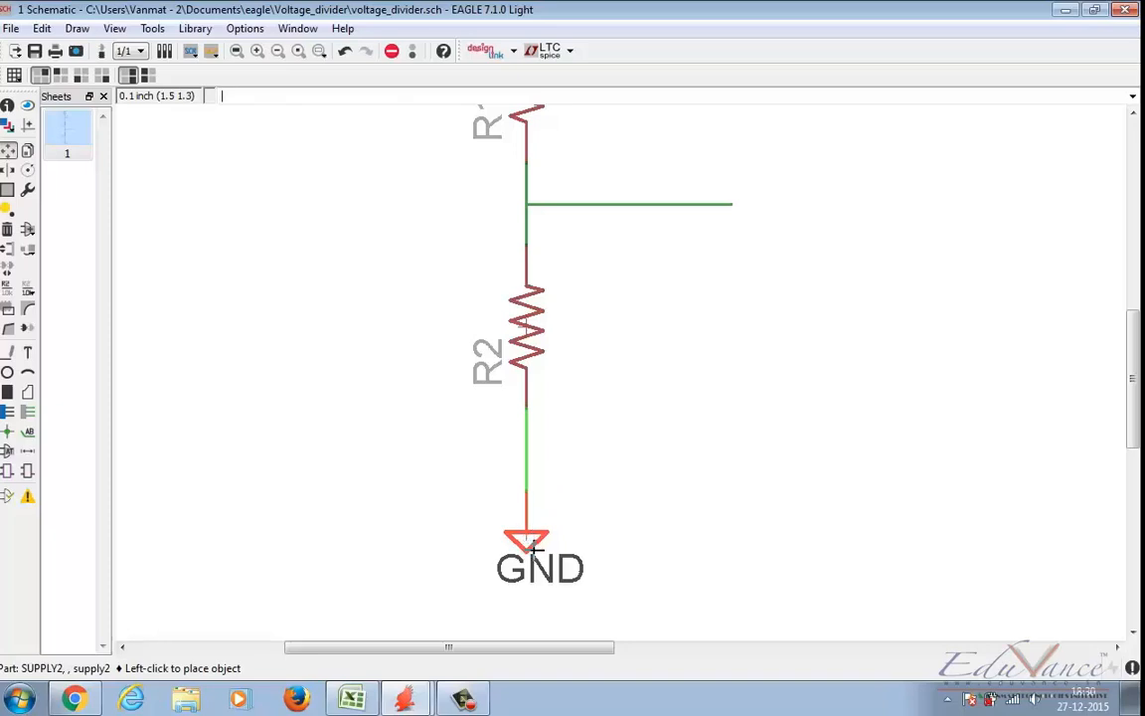
click(534, 546)
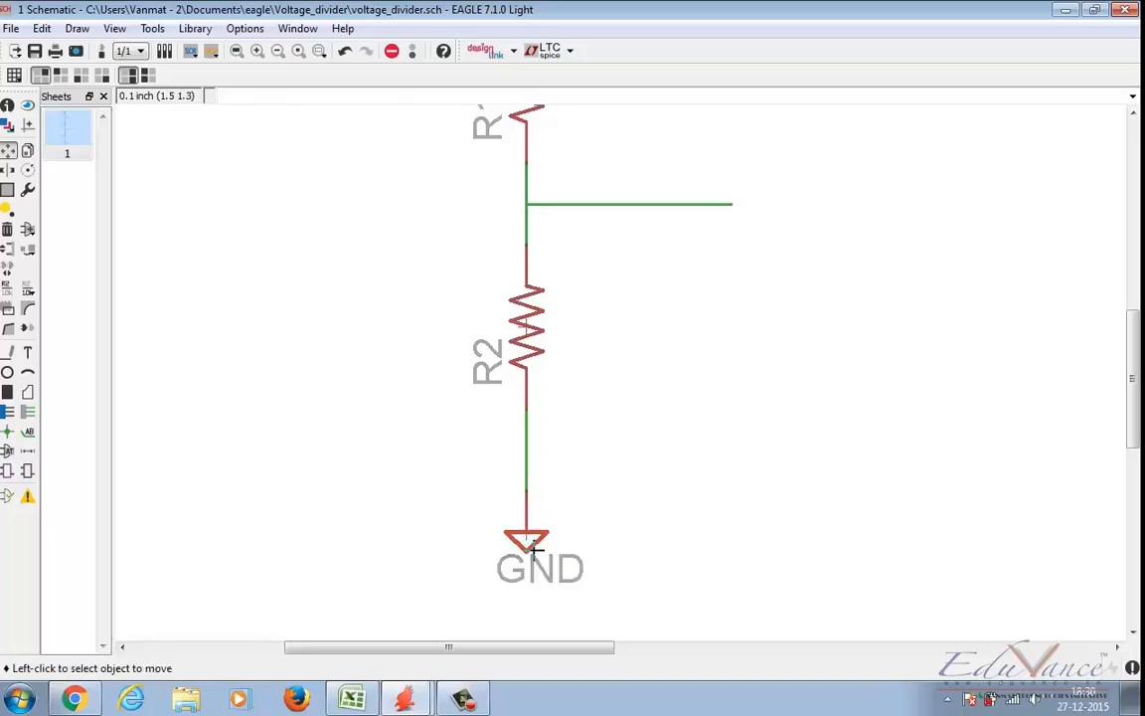
Step: Draw a horizontal wire about 0.2 inch long to the right from the middle of the R2–GND connection
click(8, 355)
click(526, 450)
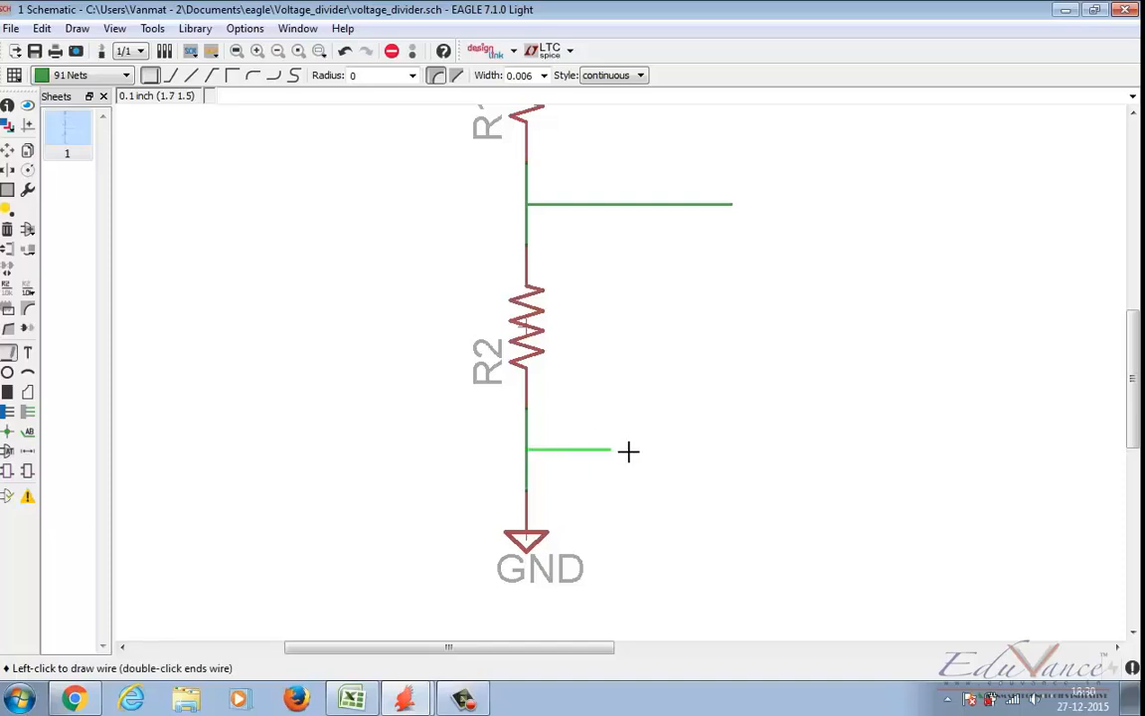
double_click(629, 452)
scroll(628, 453, down, 3)
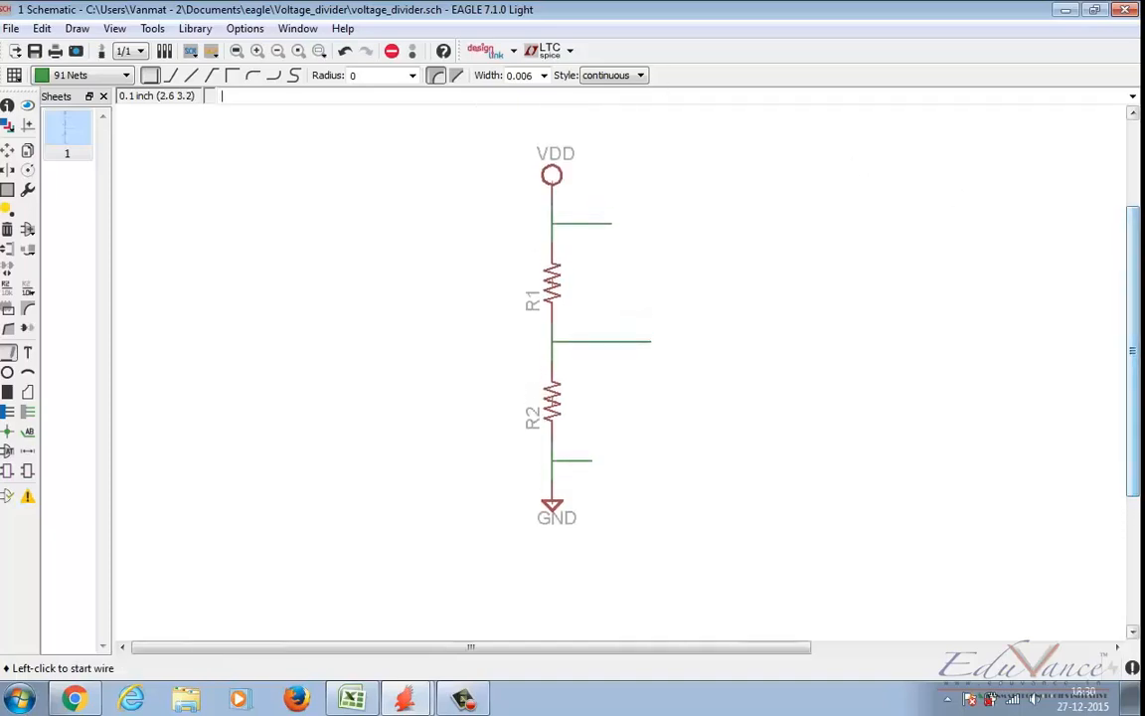
Step: Place a net label on the R1–R2 branch wire and rename that net OUTPUT
click(27, 433)
click(596, 340)
click(592, 339)
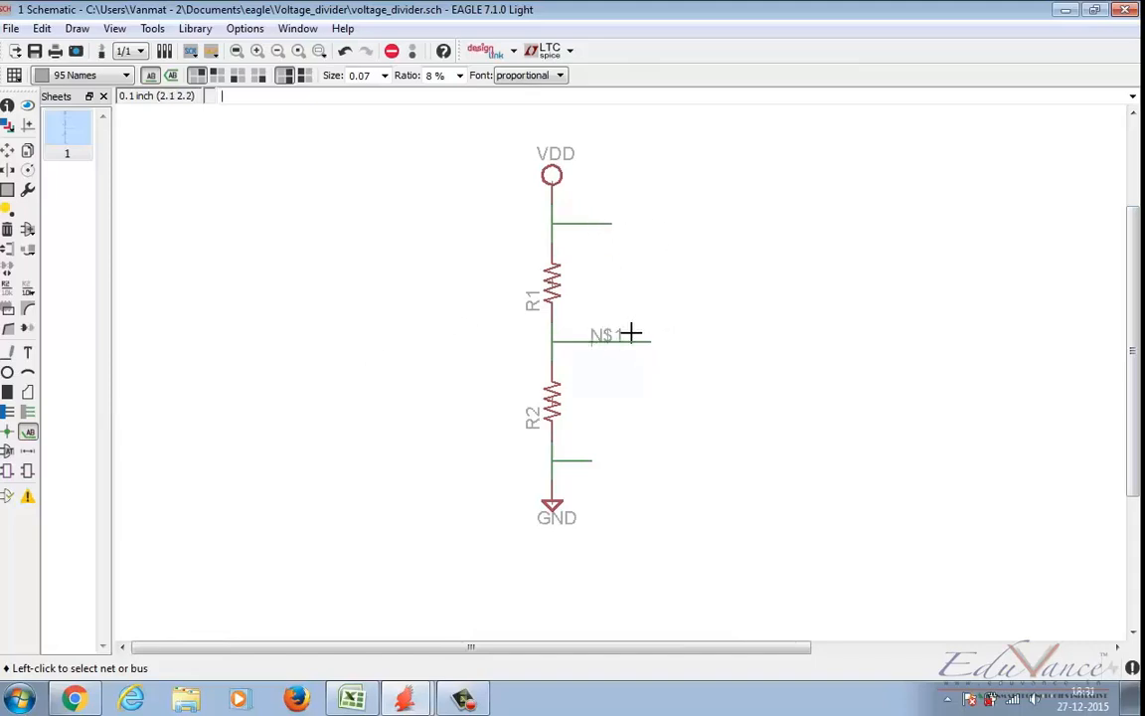
click(8, 288)
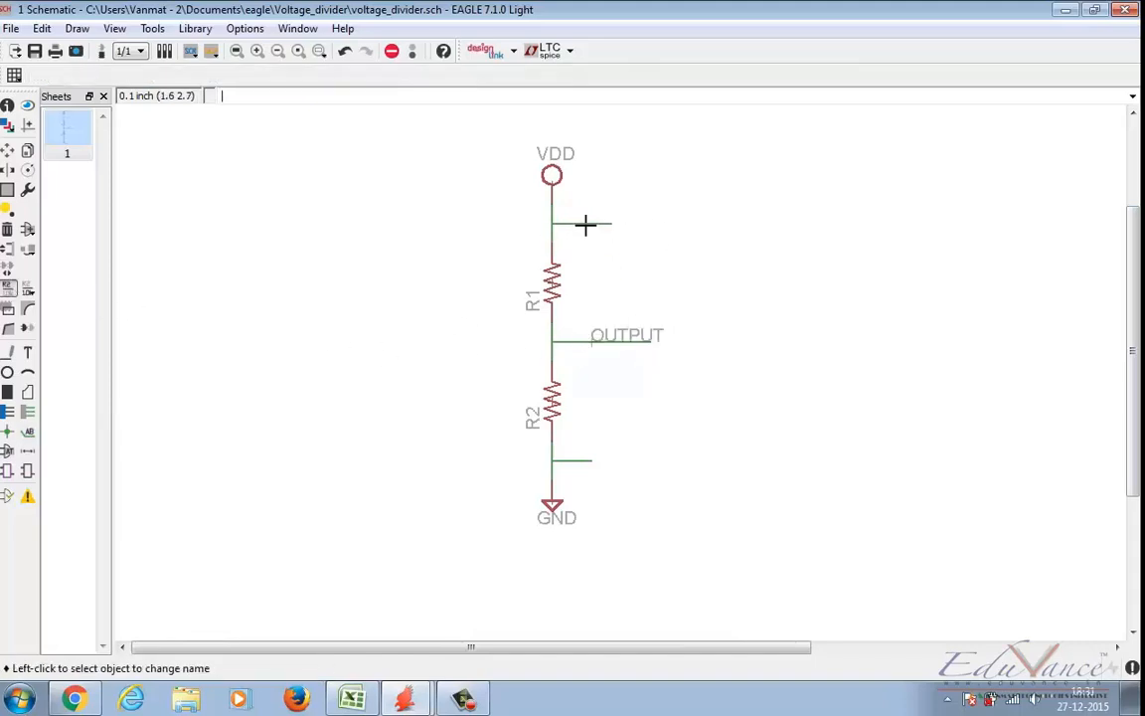
Step: Place net labels on the VDD branch wire and the GND branch wire
click(586, 226)
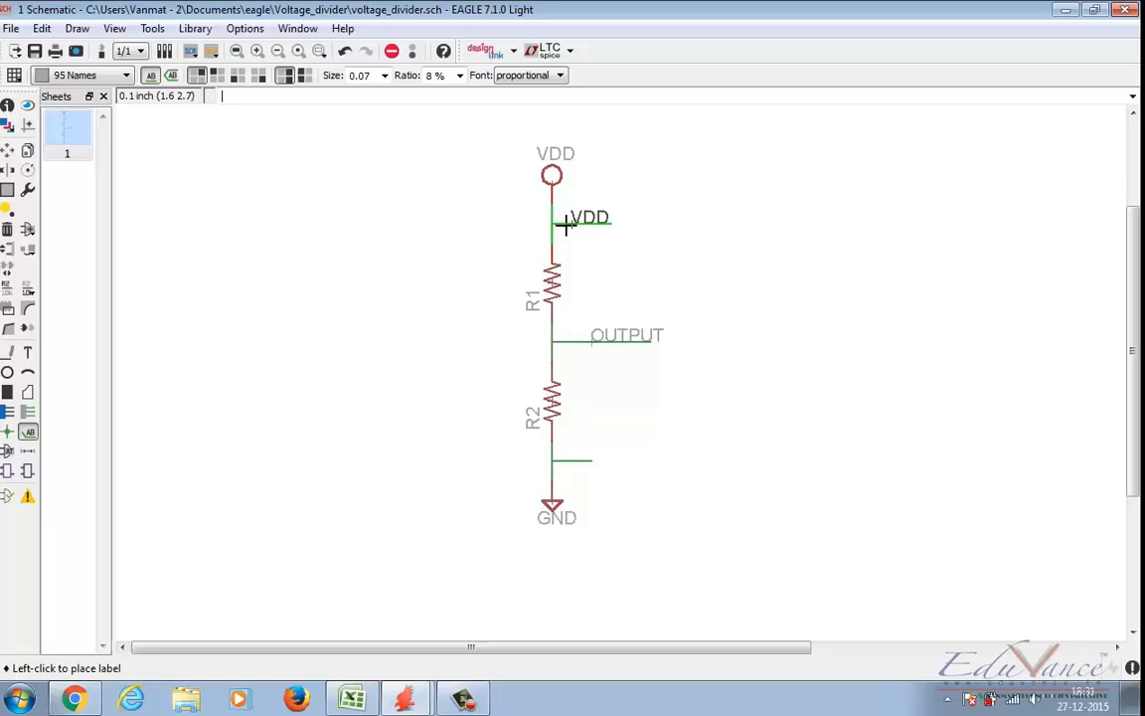
click(569, 228)
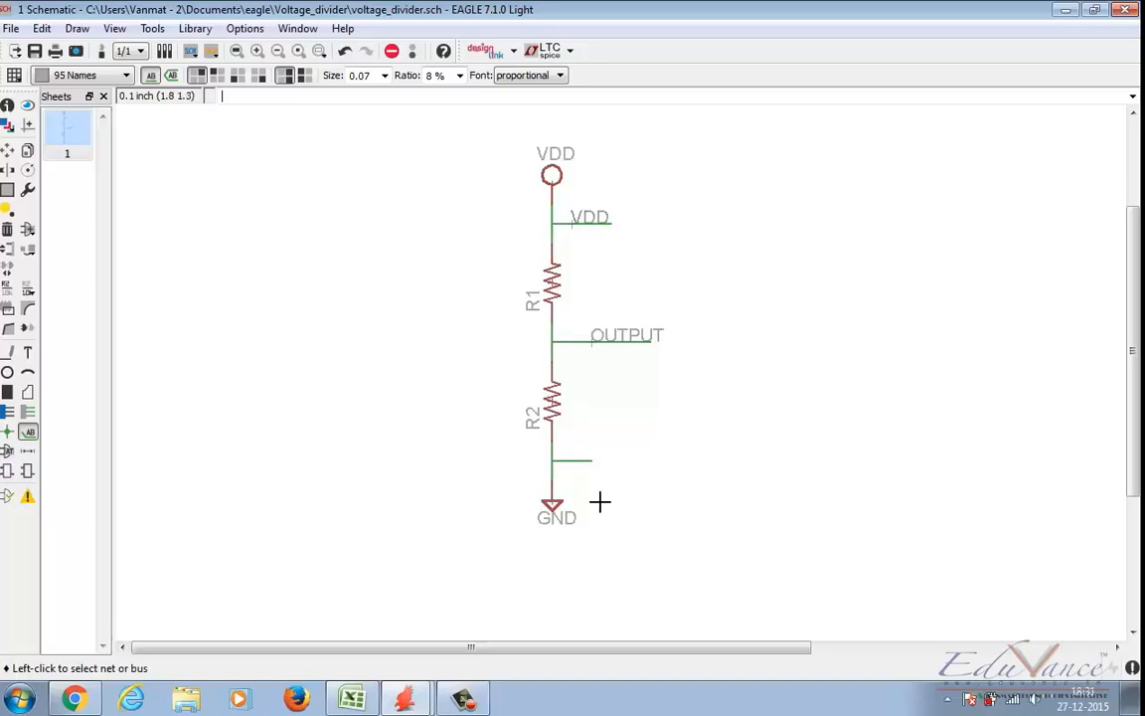
click(576, 460)
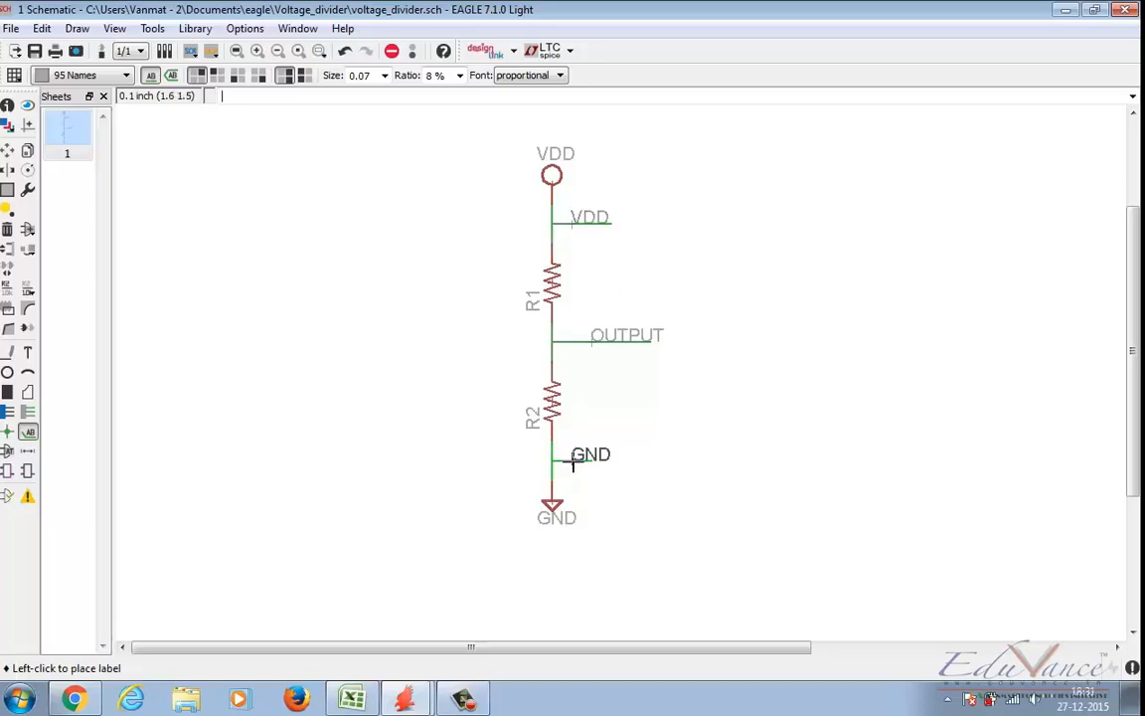
click(574, 460)
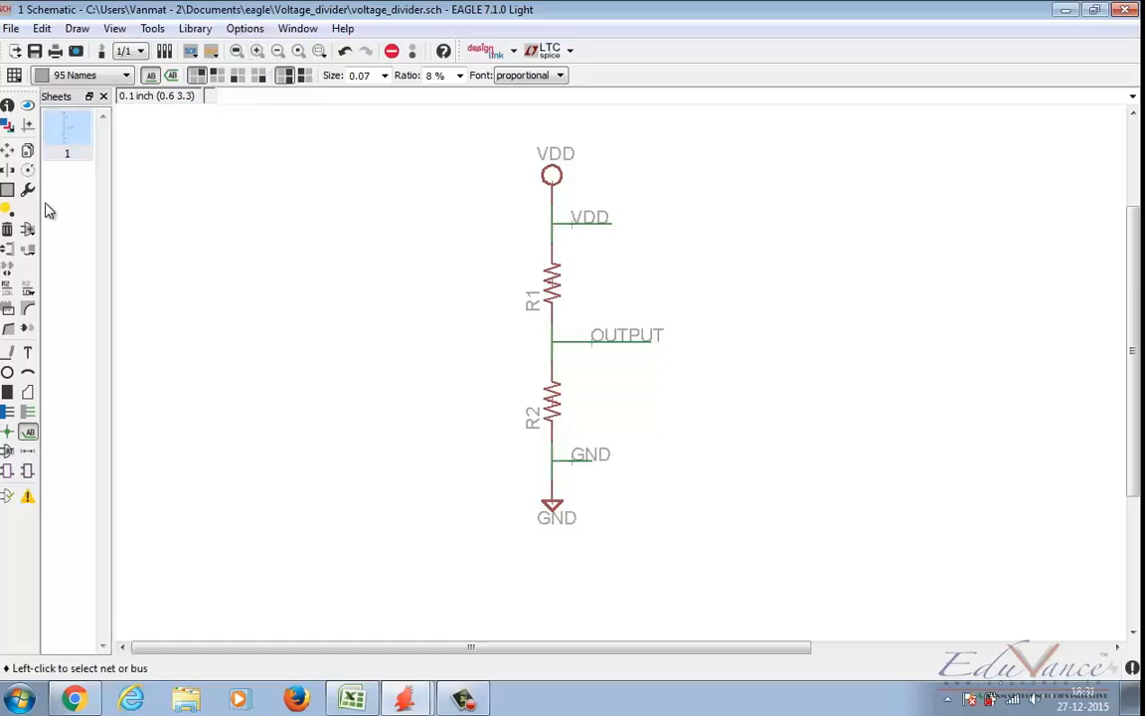
Step: Search the part libraries for "pin header"
click(30, 232)
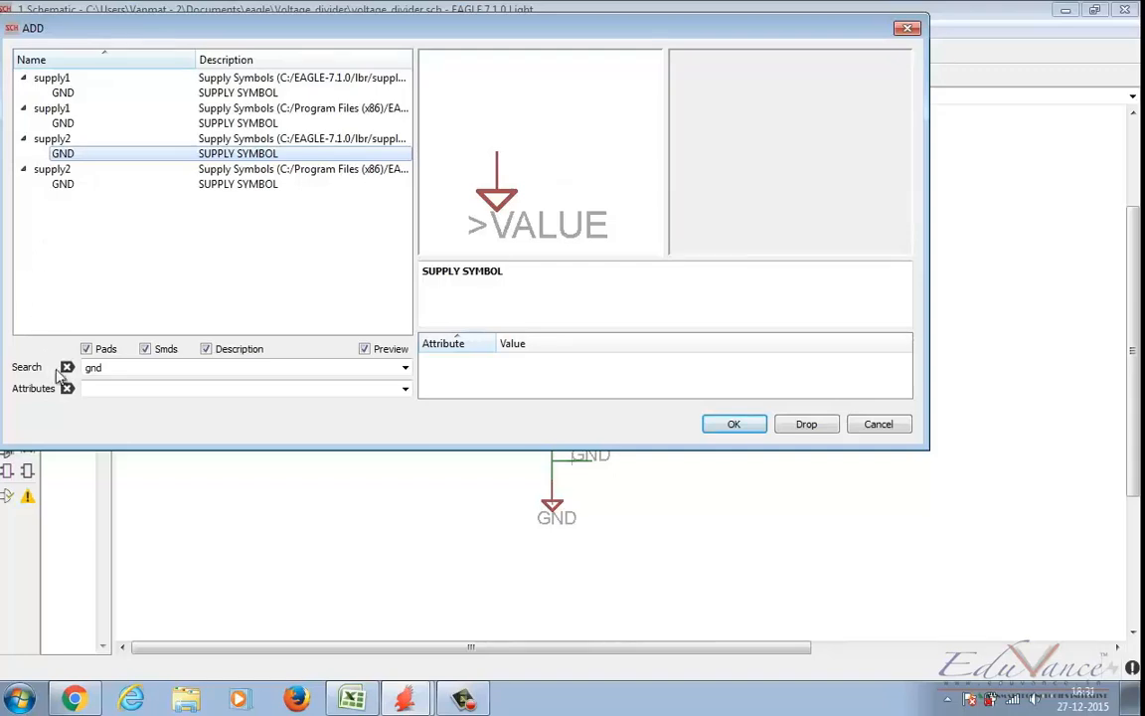
double_click(90, 367)
text(pin he)
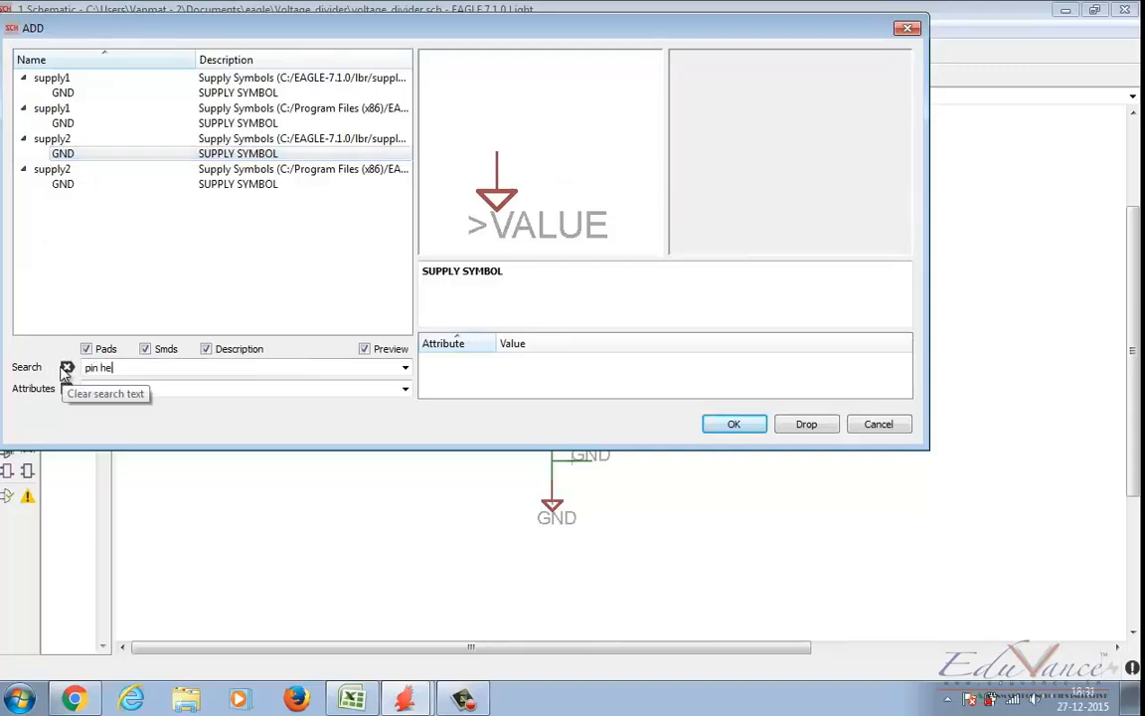
text(ader)
key(Return)
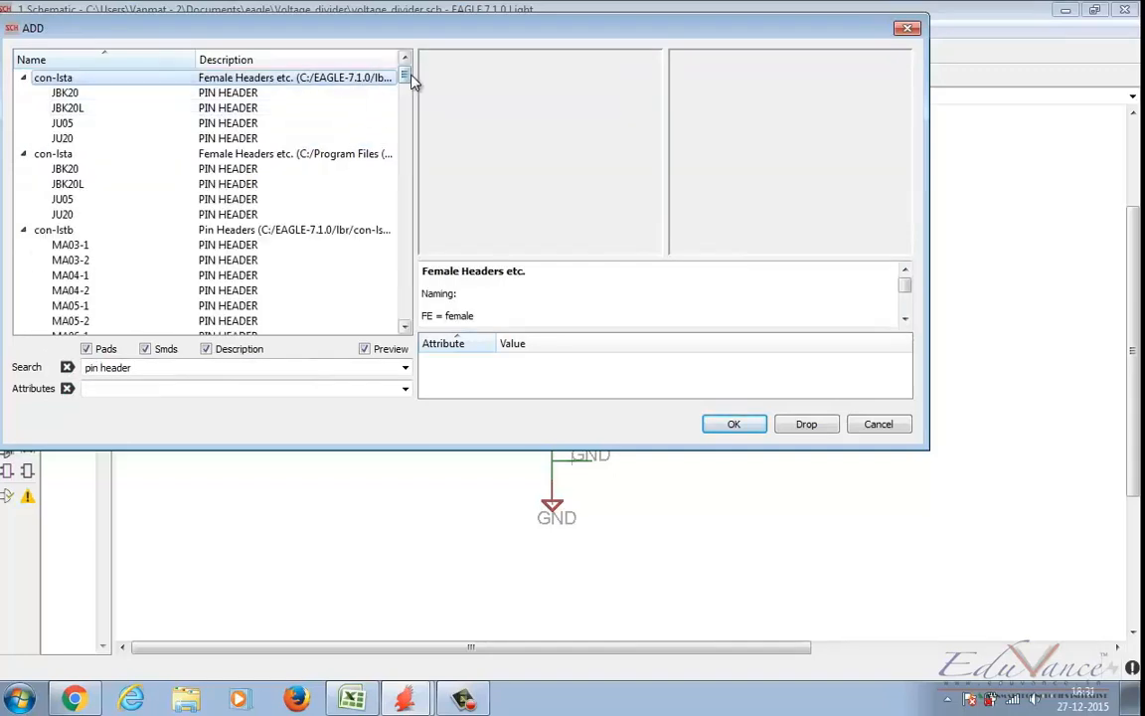
Step: Examine the one-, two- and three-pin headers in the pinhead library and compare the PINHD-1X2 and PINHD-1X2/90 variants
drag(409, 76, 409, 210)
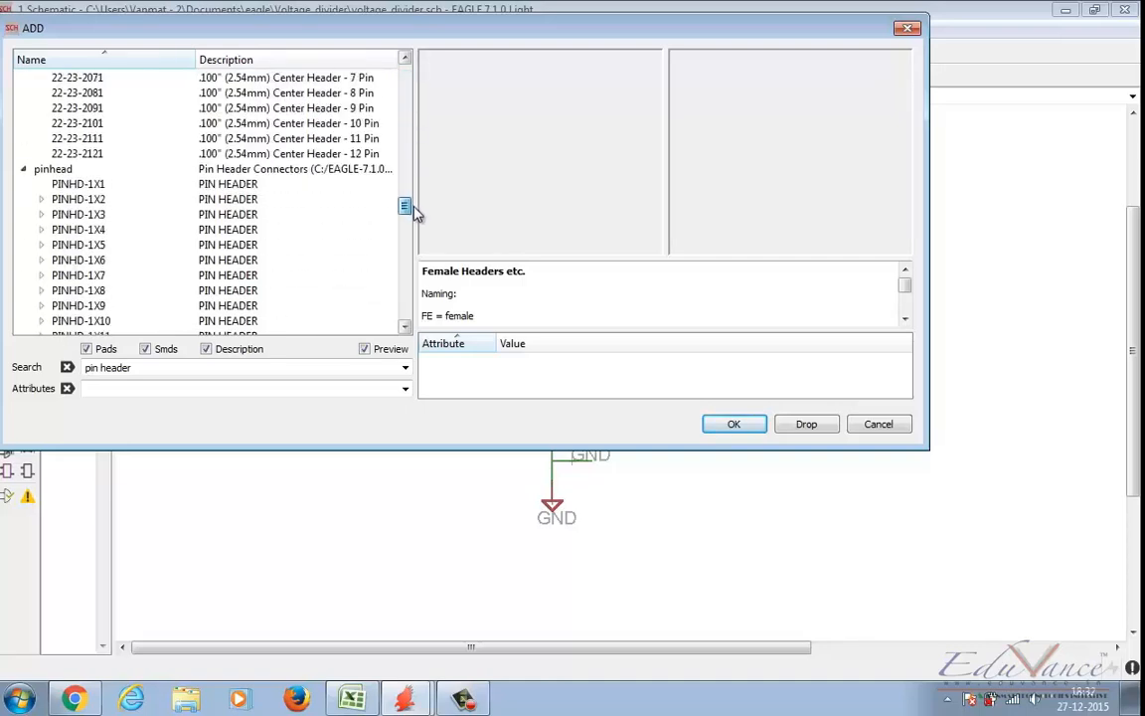
click(71, 140)
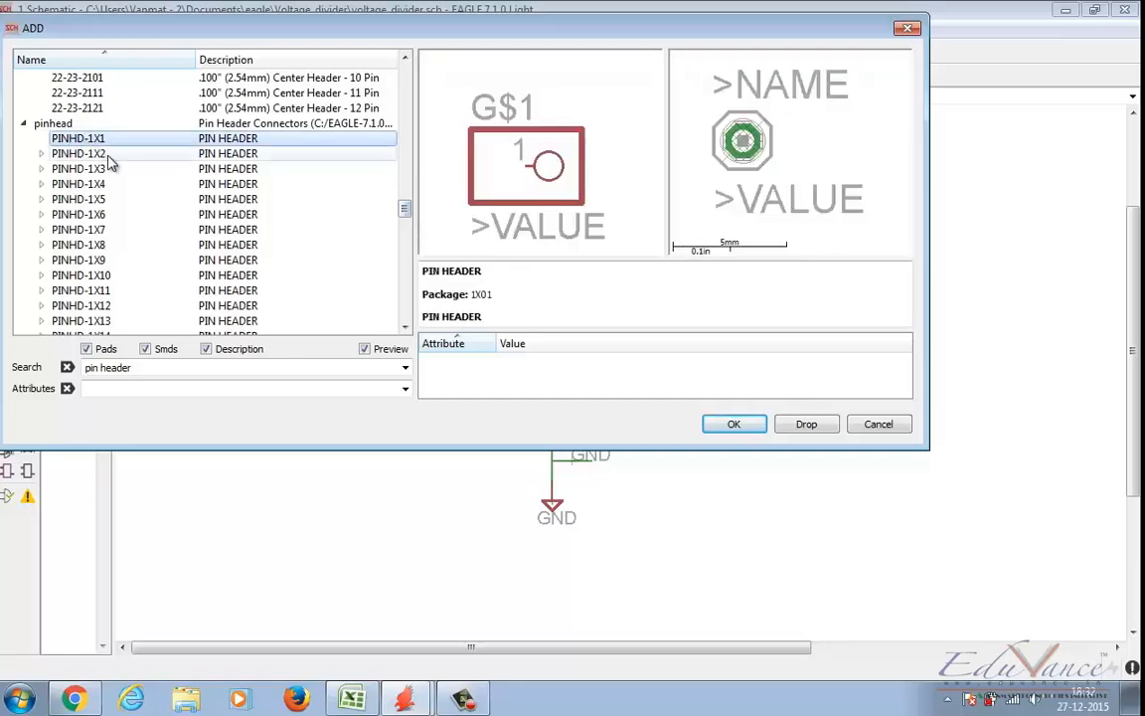
click(80, 155)
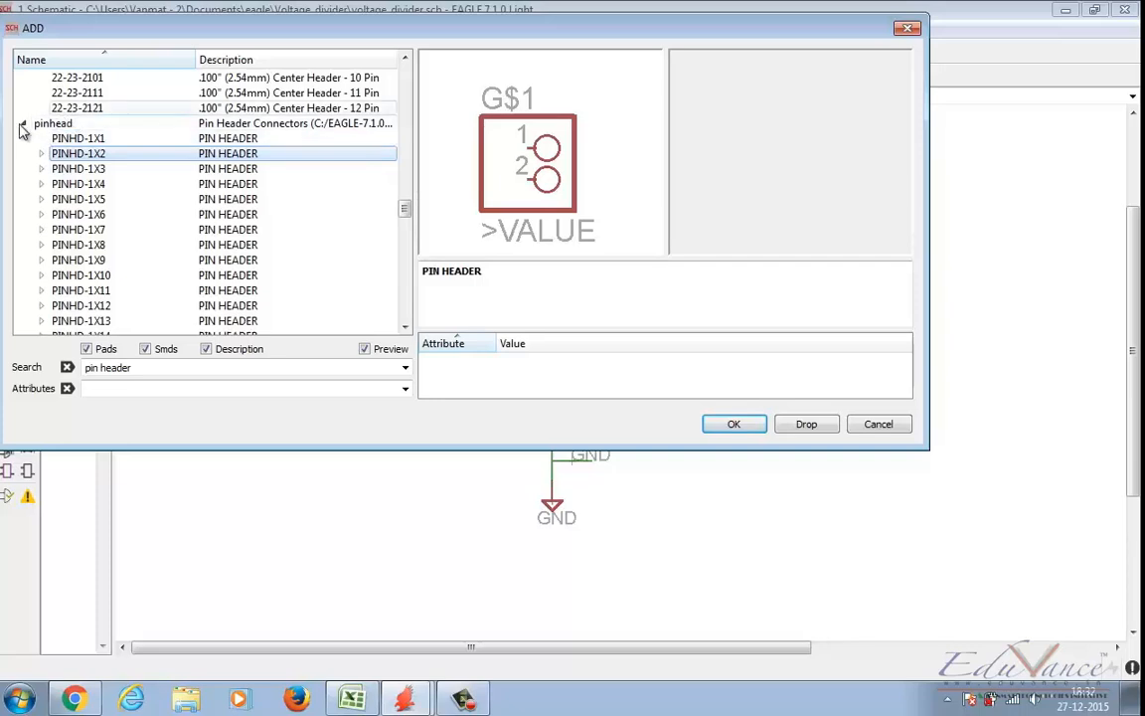
click(106, 171)
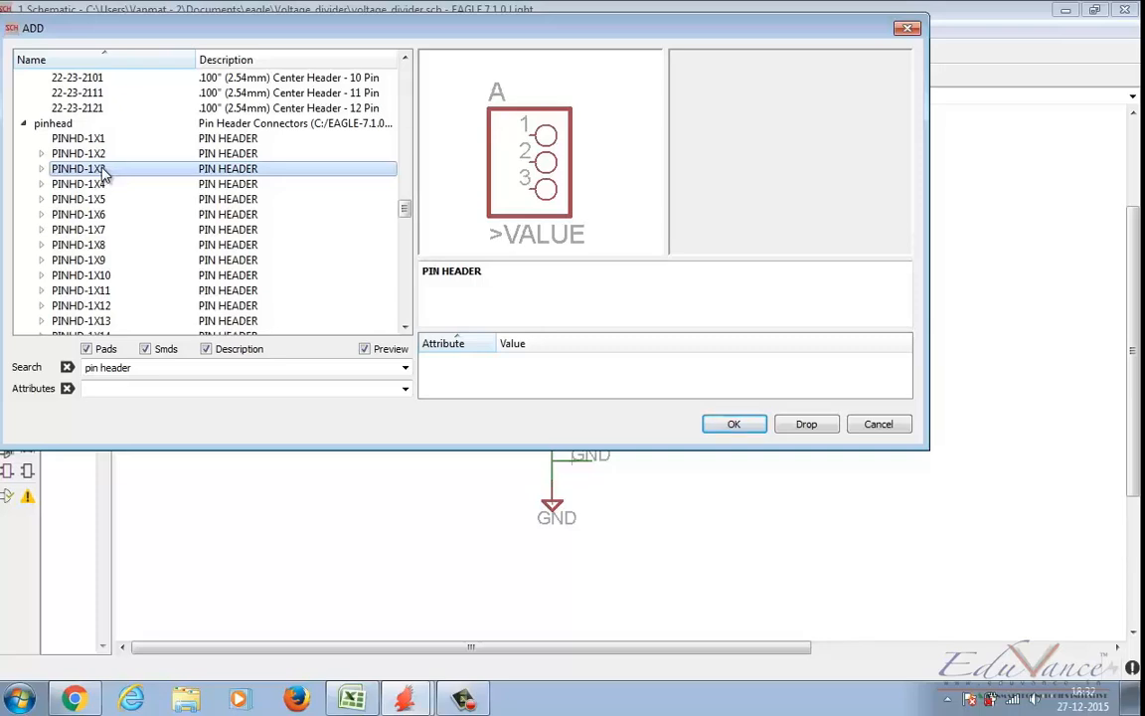
click(40, 155)
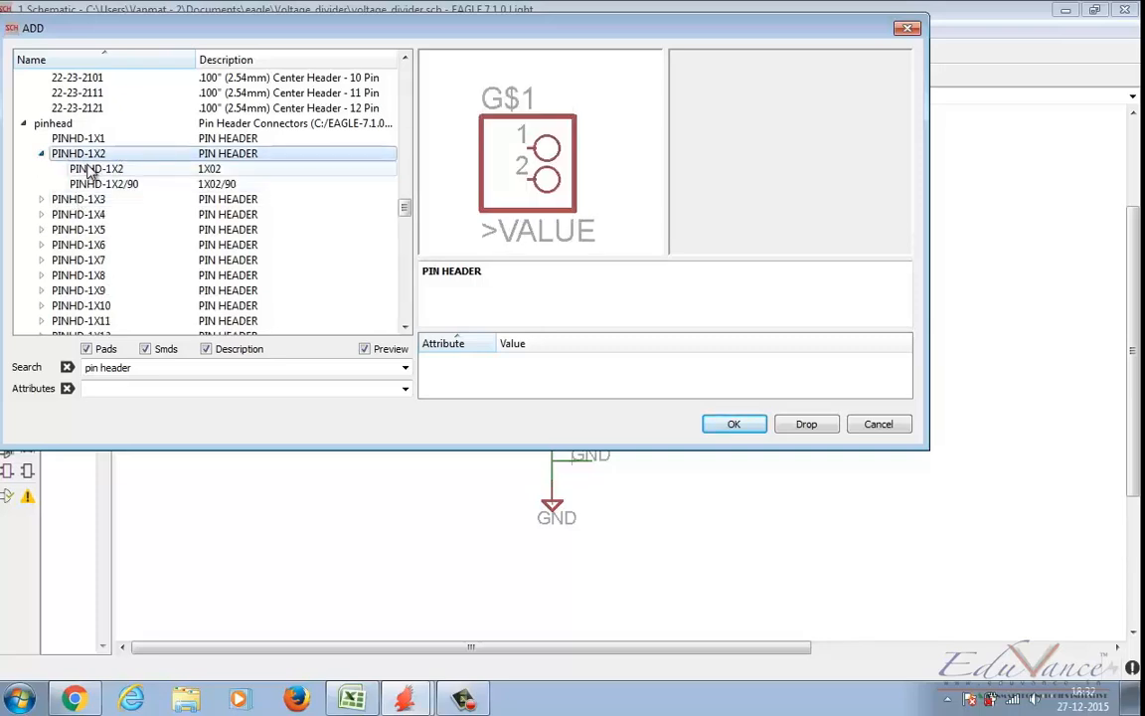
click(84, 169)
click(97, 185)
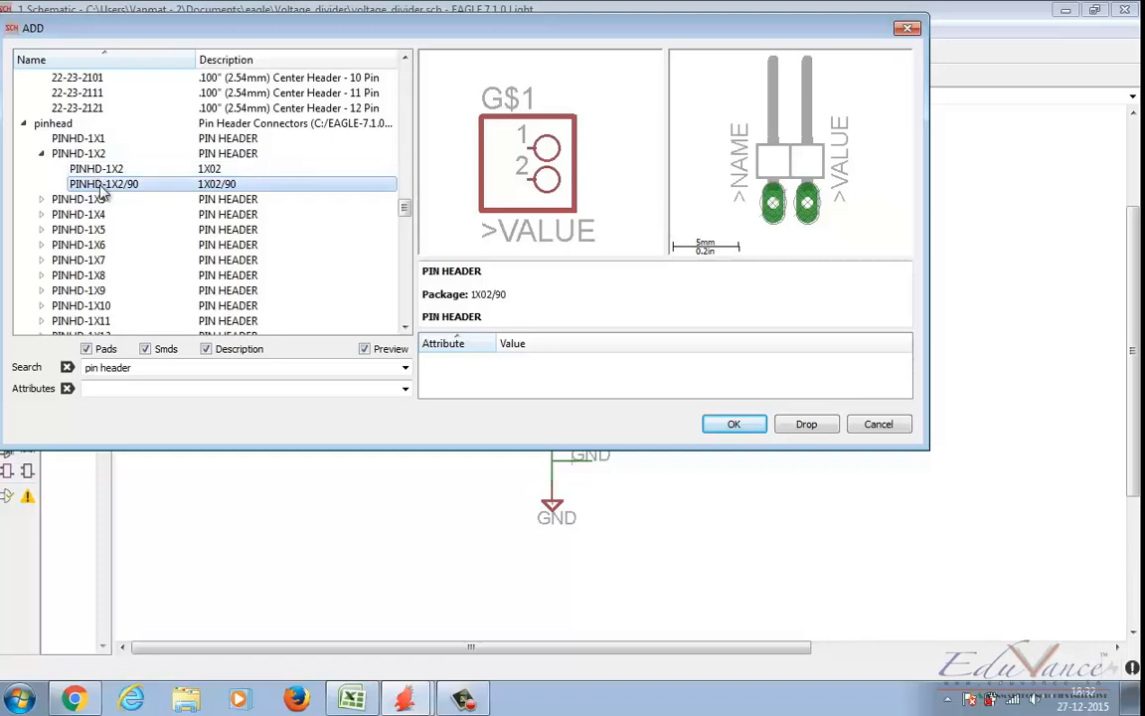
click(104, 170)
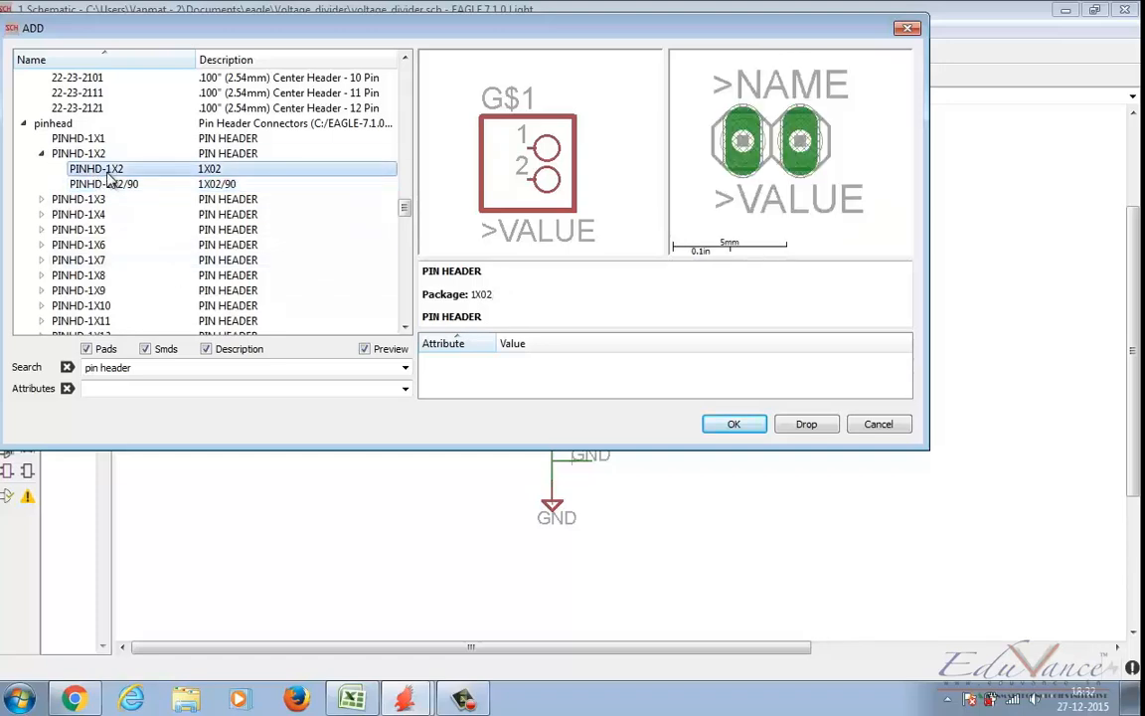
click(109, 185)
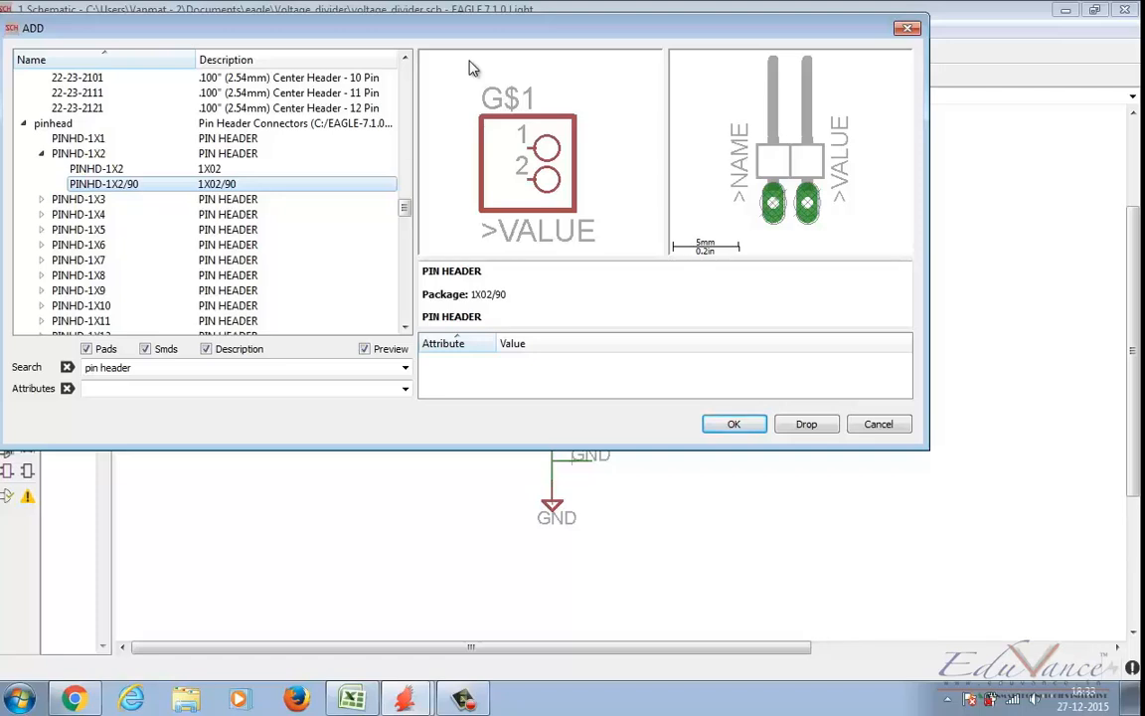
Step: Compare the PINHD-1X3 variants and place one PINHD-1X3 header with package 1X03 to the right of the OUTPUT wire
click(41, 199)
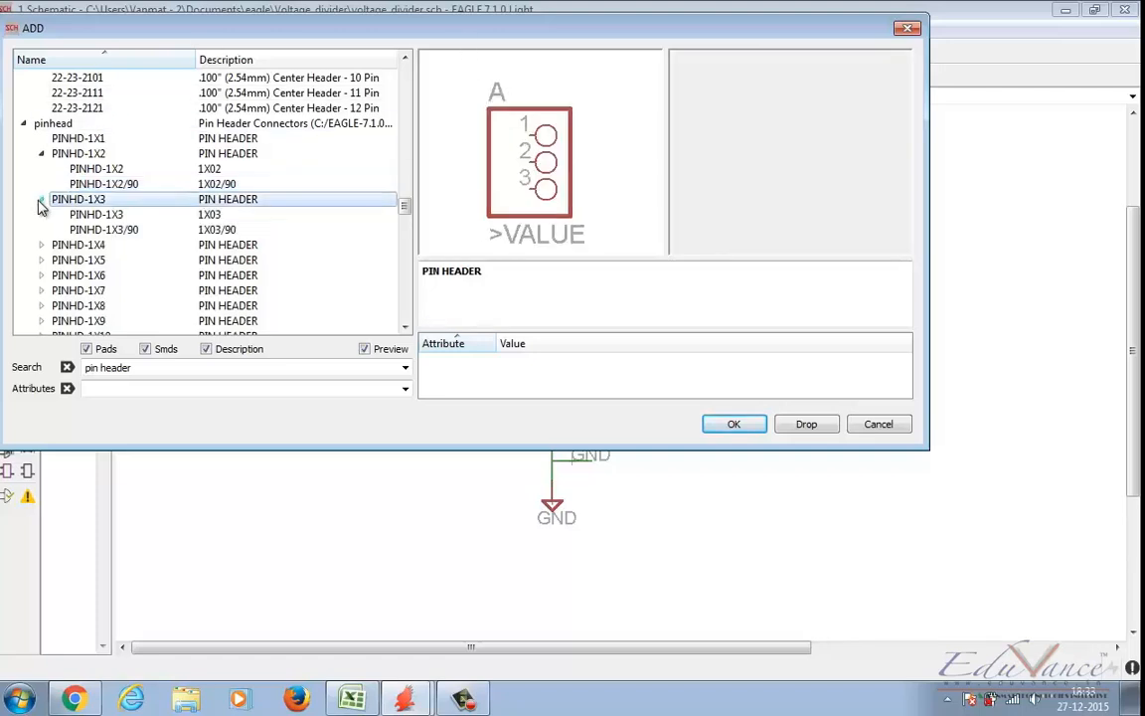
click(111, 218)
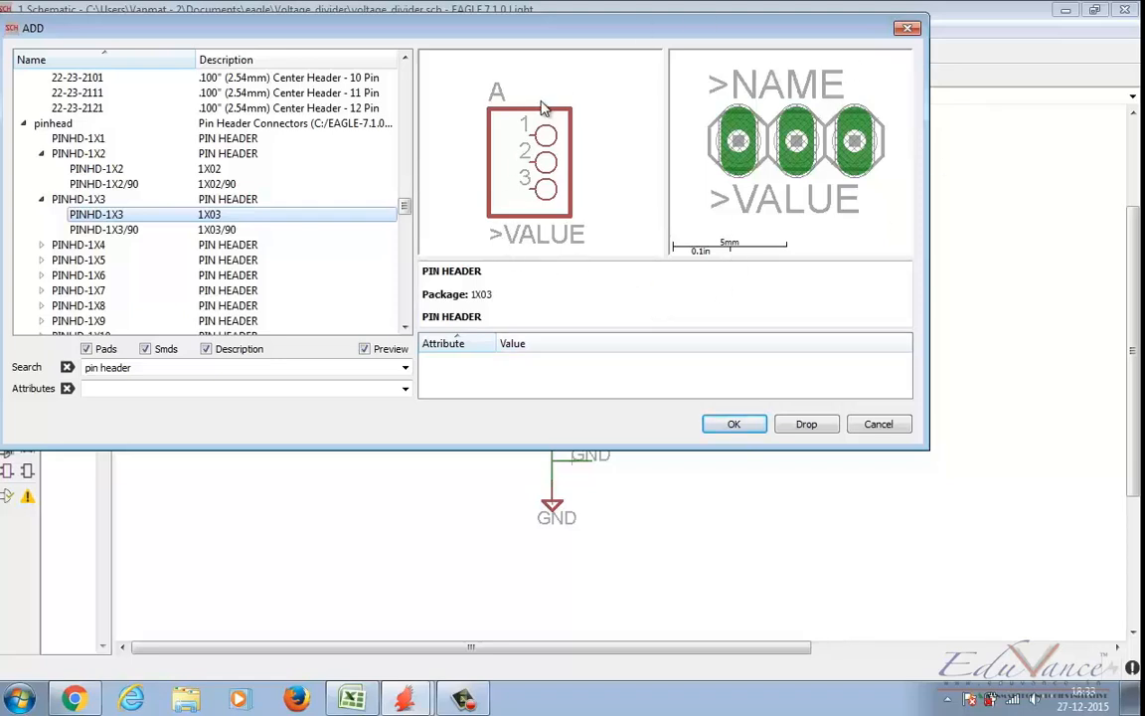
click(89, 229)
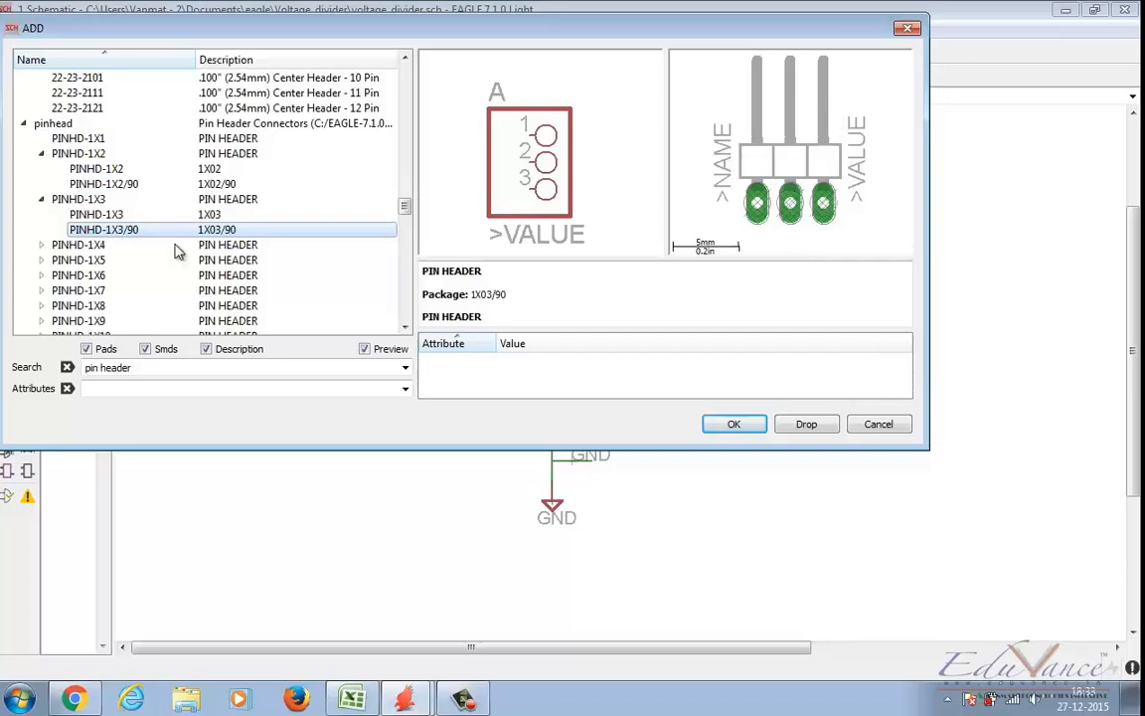
click(97, 214)
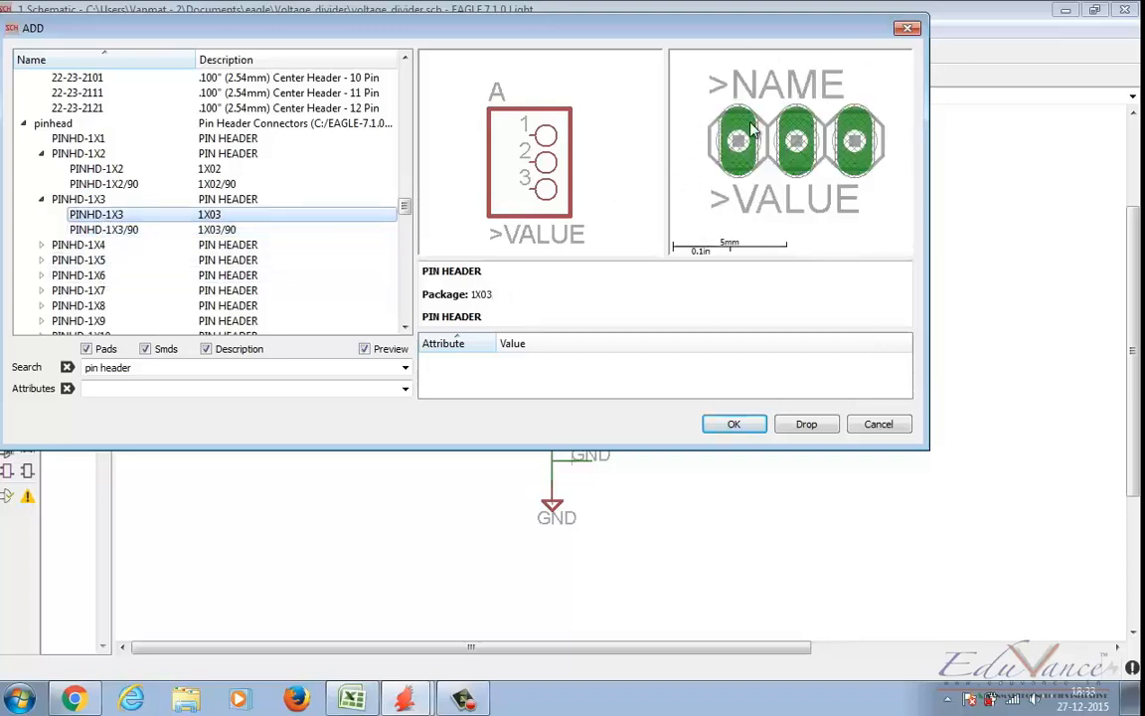
click(733, 425)
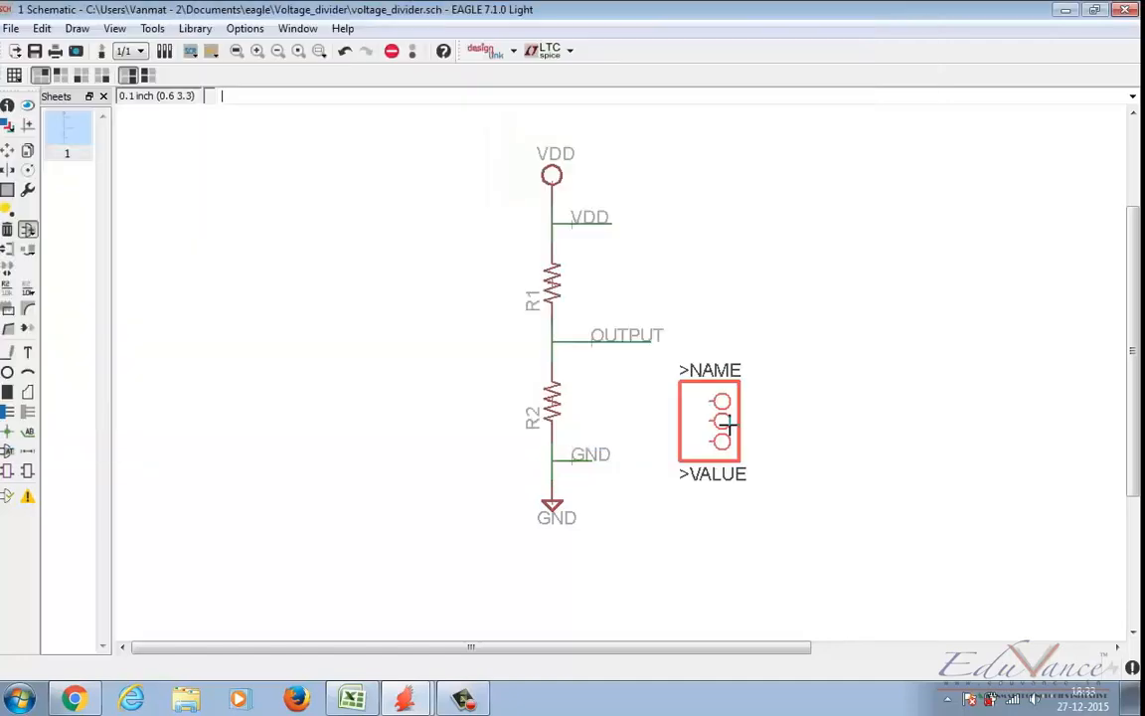
click(819, 343)
key(Escape)
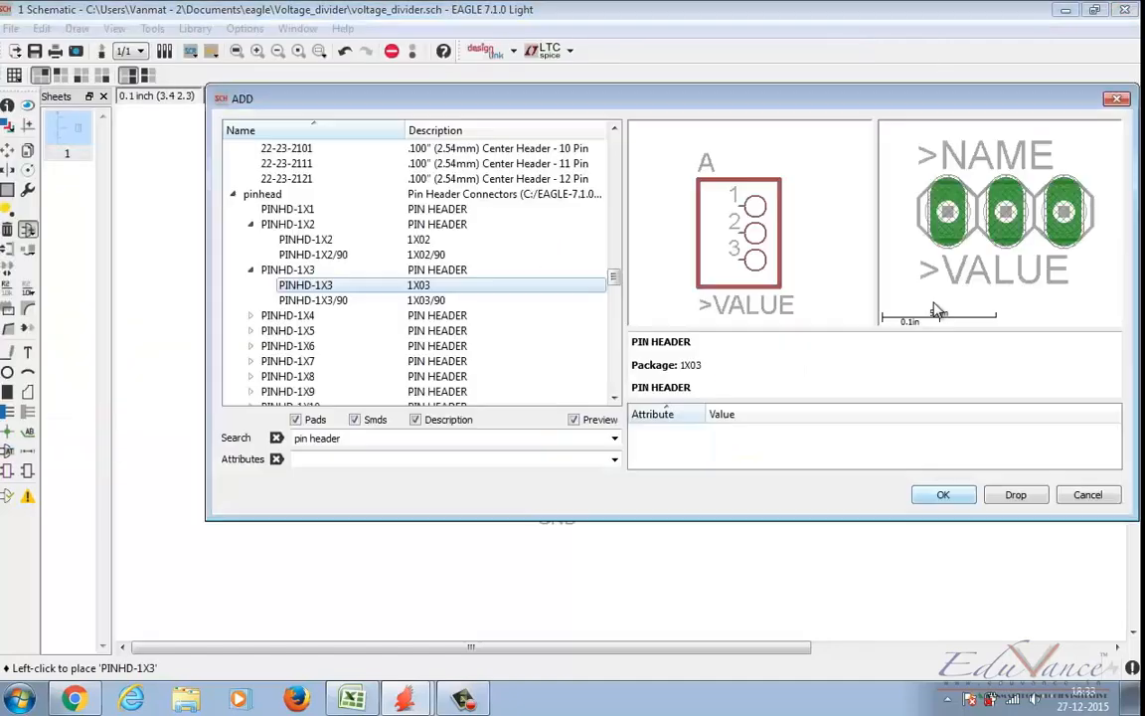
click(1118, 100)
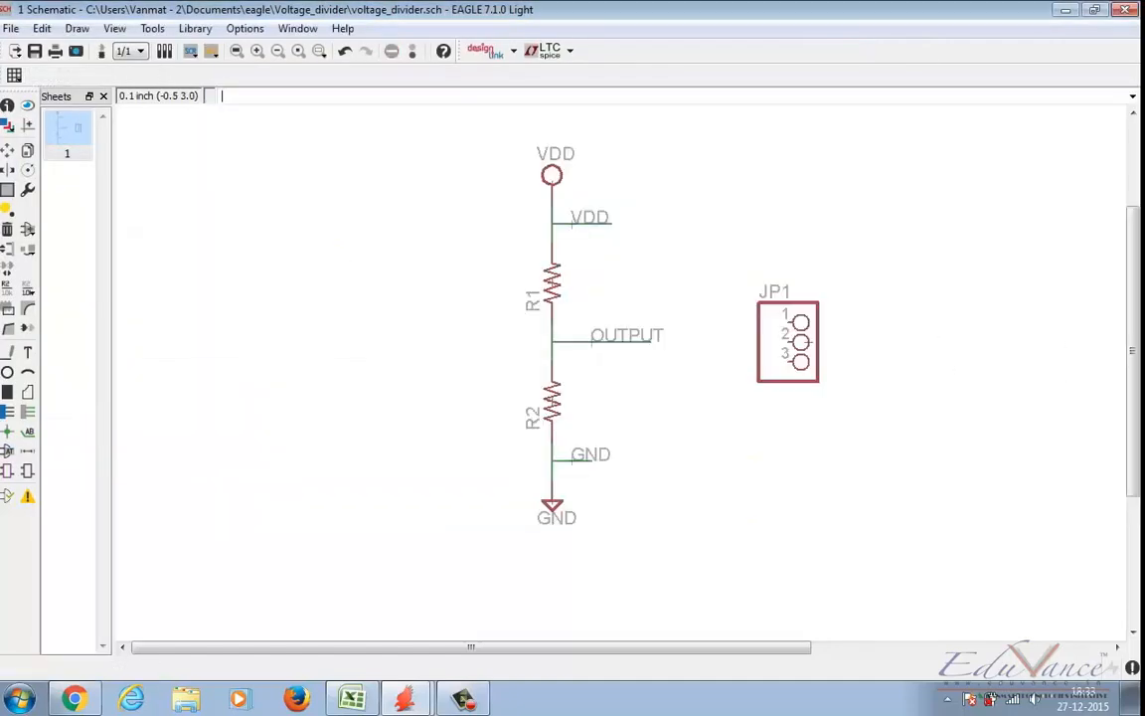
Step: Extend the OUTPUT net wire from its free end to pin 2 of header JP1
scroll(698, 427, up, 2)
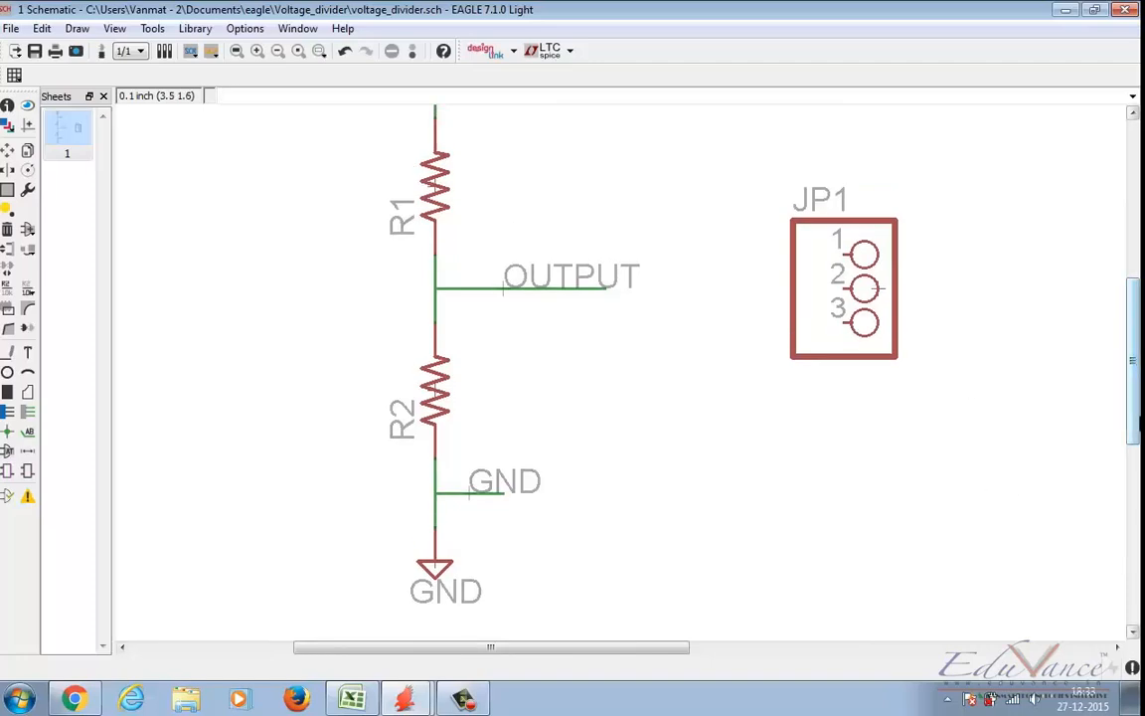
drag(1136, 423, 1136, 408)
scroll(1001, 425, up, 2)
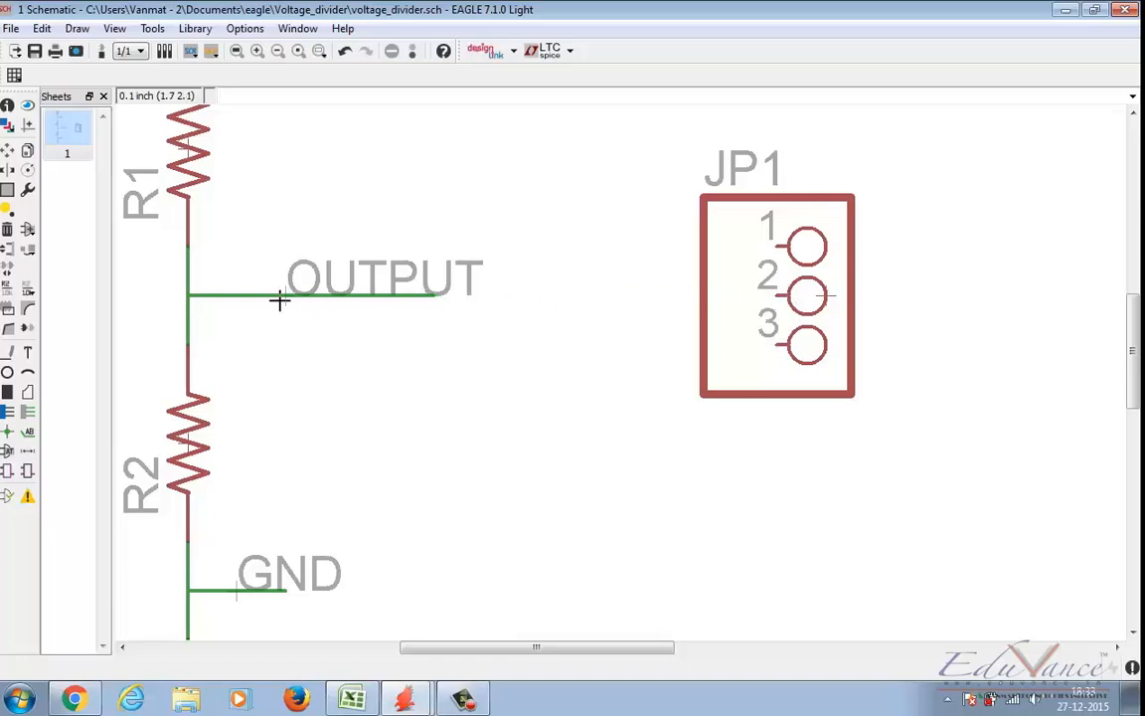
click(8, 352)
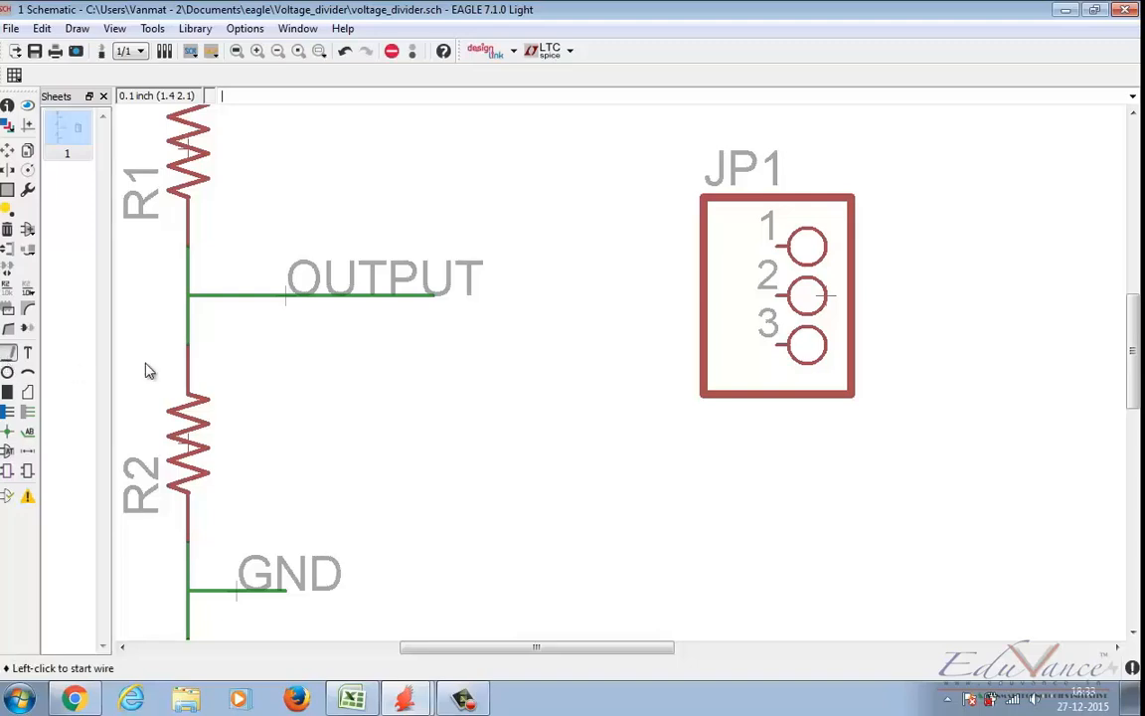
click(433, 295)
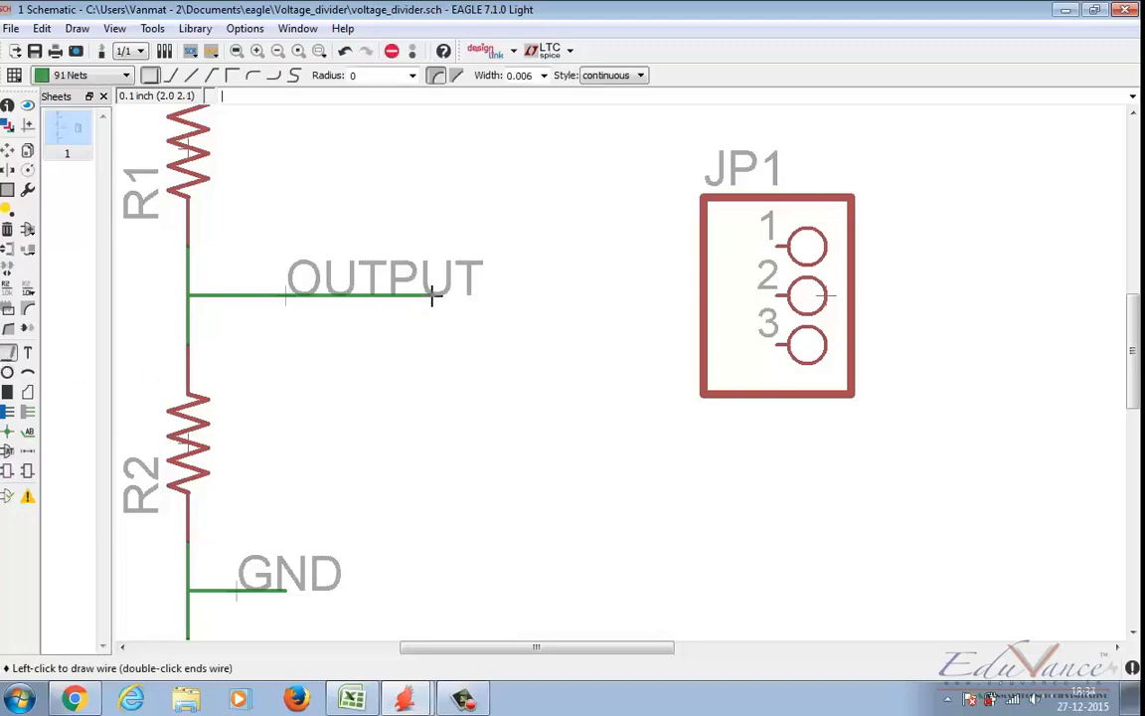
click(766, 291)
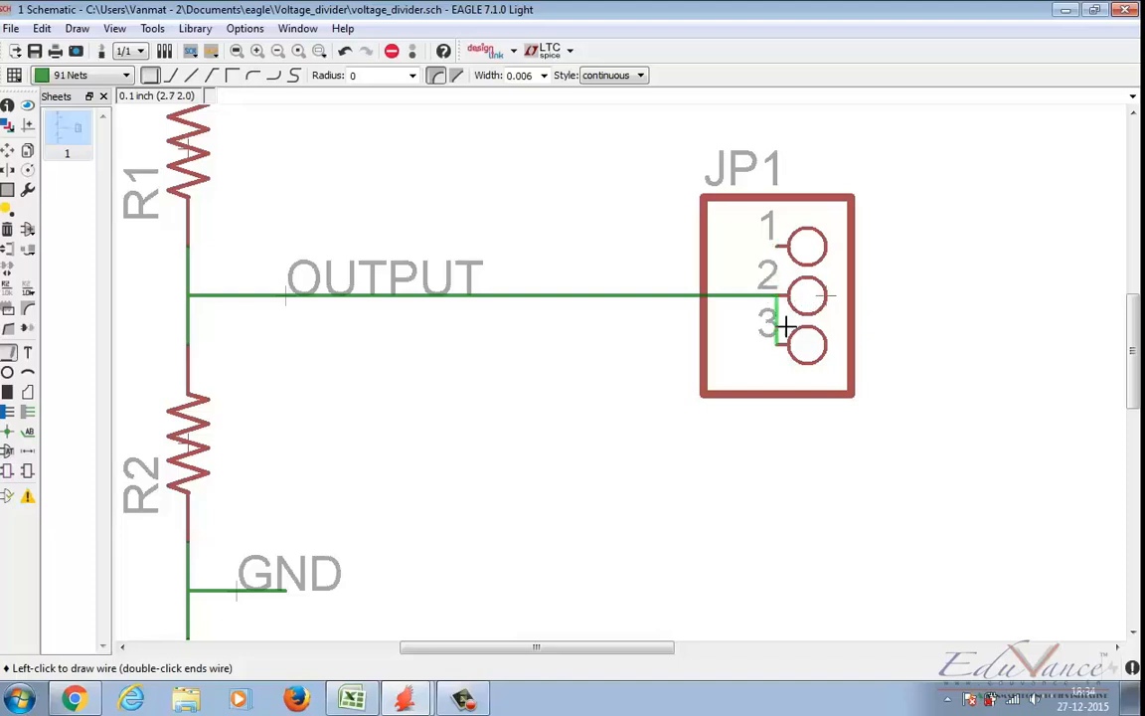
click(768, 275)
Step: Route the VDD branch wire across, down and over to pin 1 of header JP1
scroll(315, 181, up, 4)
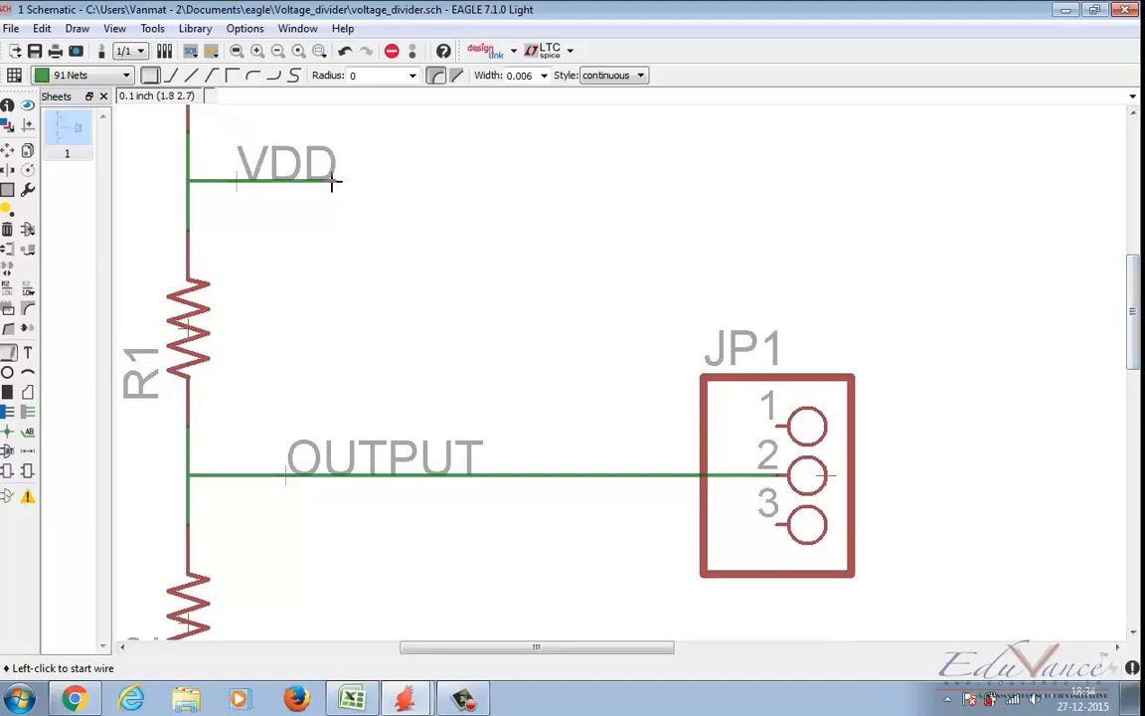
click(333, 181)
click(603, 414)
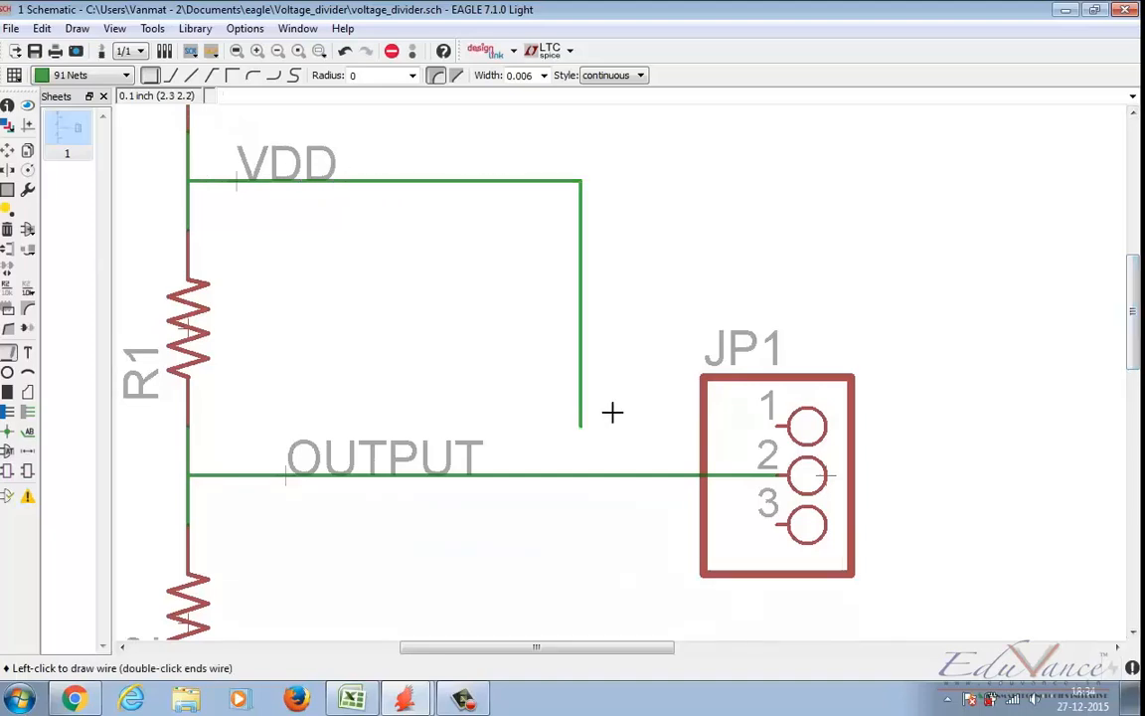
click(771, 409)
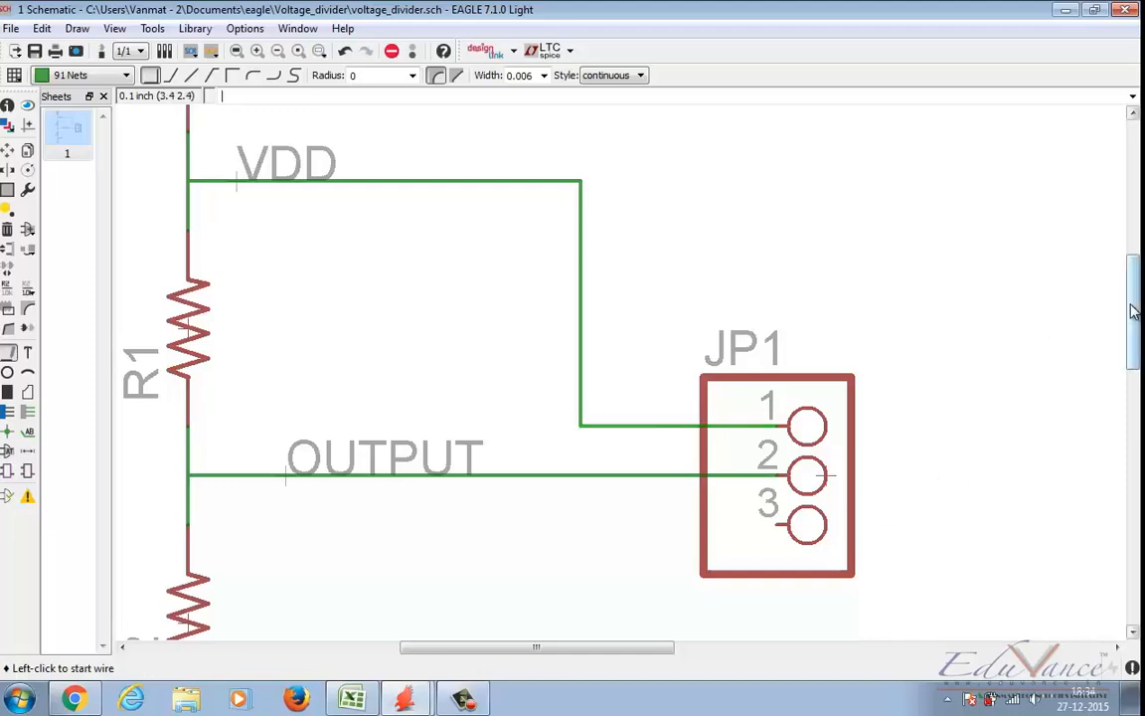
Step: Route the GND branch wire across, up and over to pin 3 of header JP1
scroll(696, 447, down, 5)
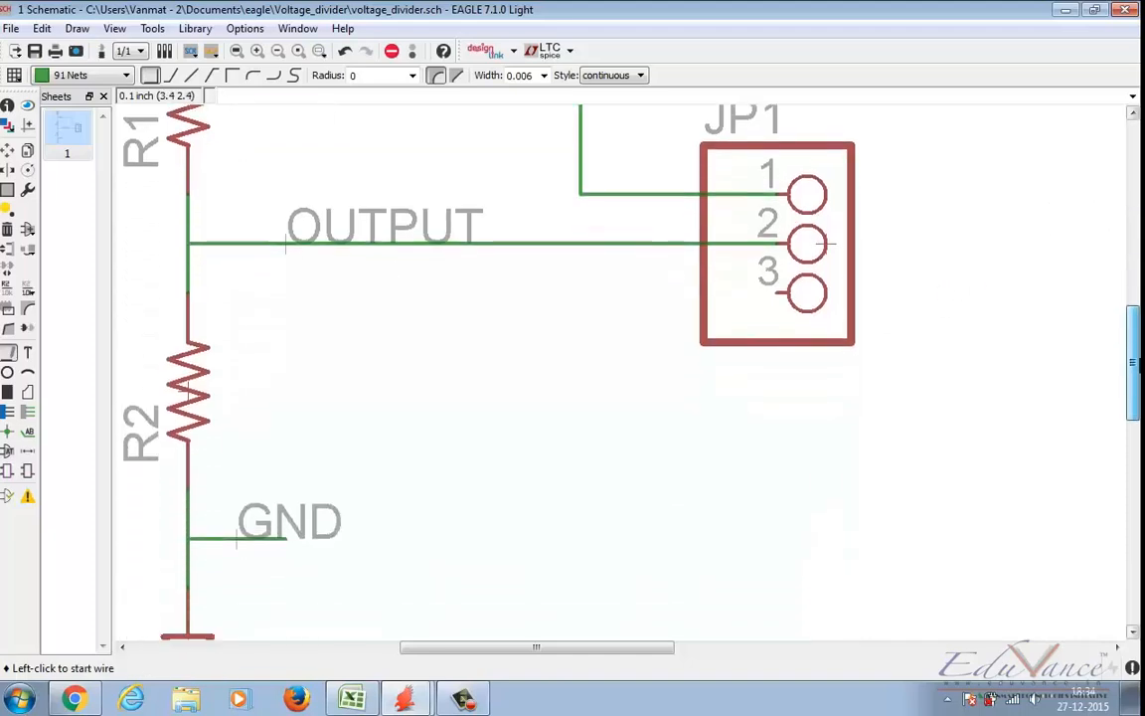
click(279, 517)
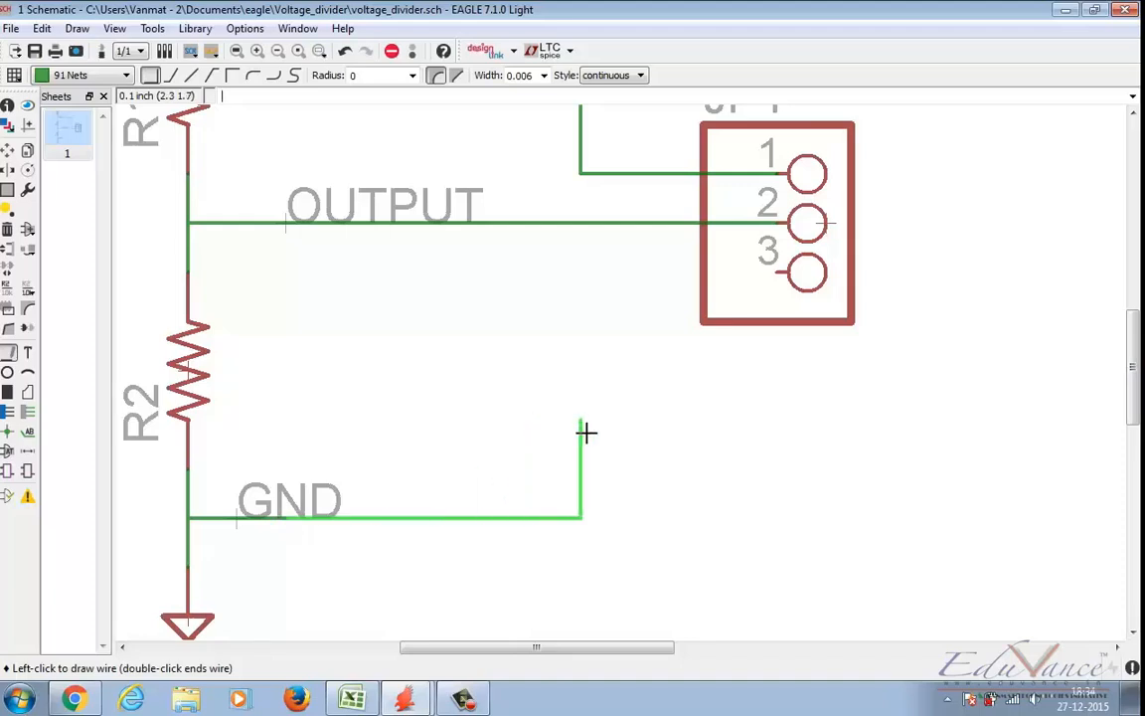
click(584, 272)
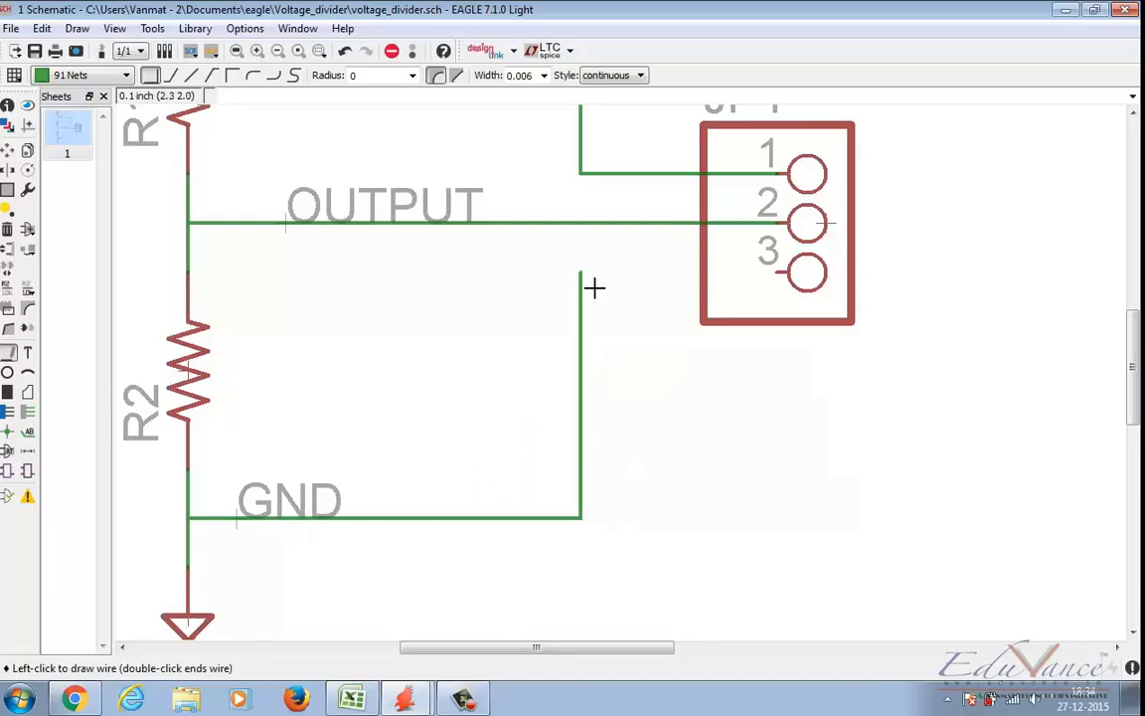
click(771, 272)
key(Escape)
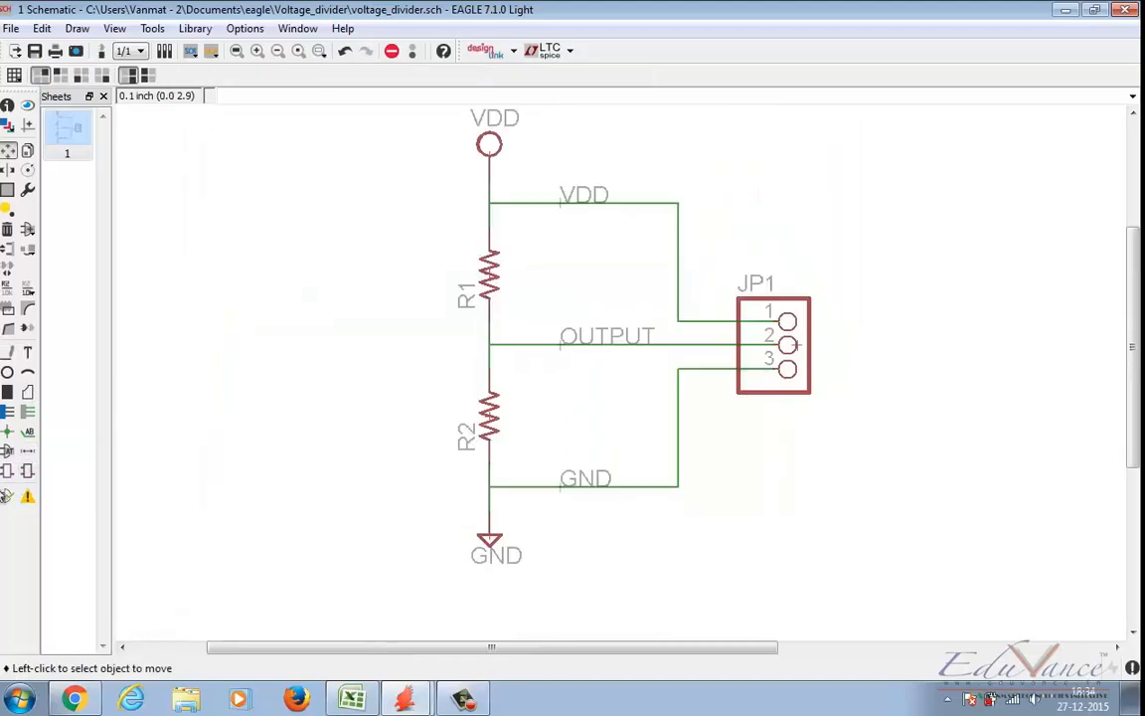
Step: Run the electrical rule check, add a junction where the GND branch meets the divider line, and repeat the check
click(9, 503)
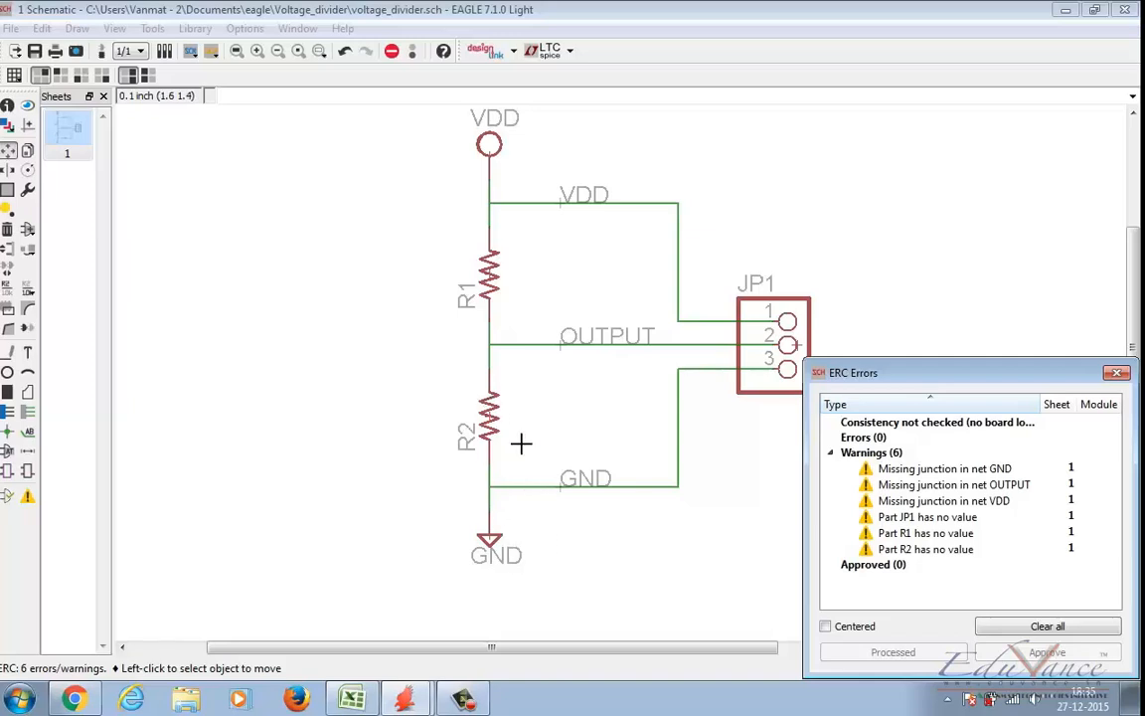
click(6, 435)
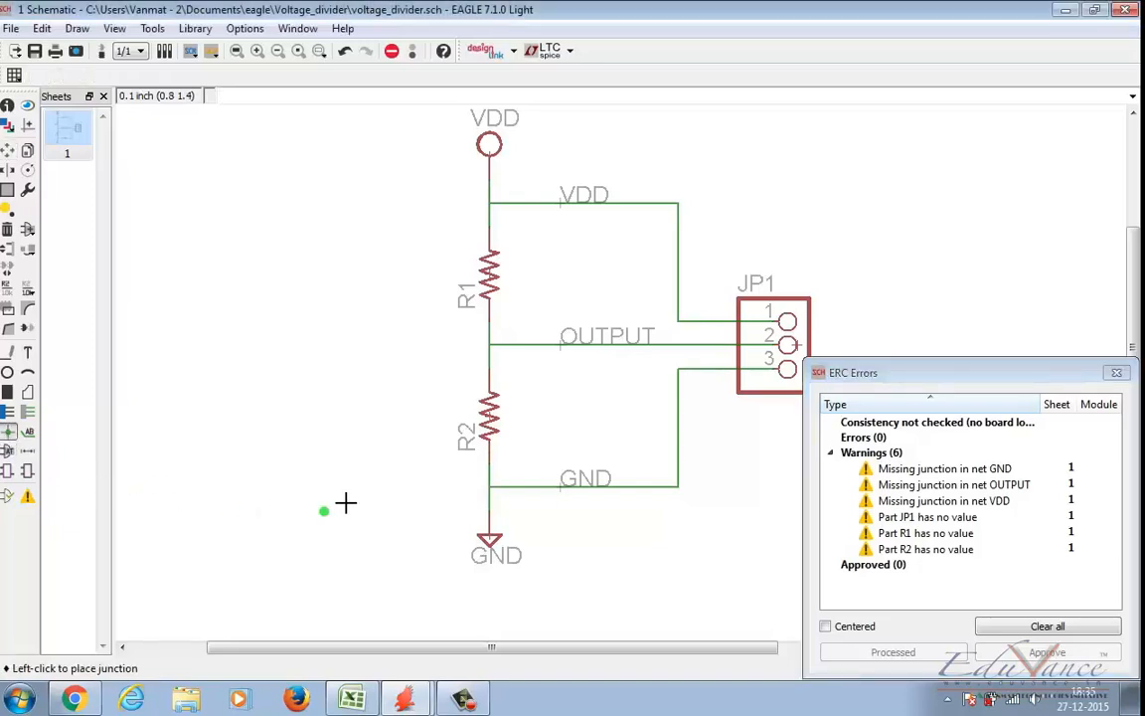
click(492, 487)
click(7, 497)
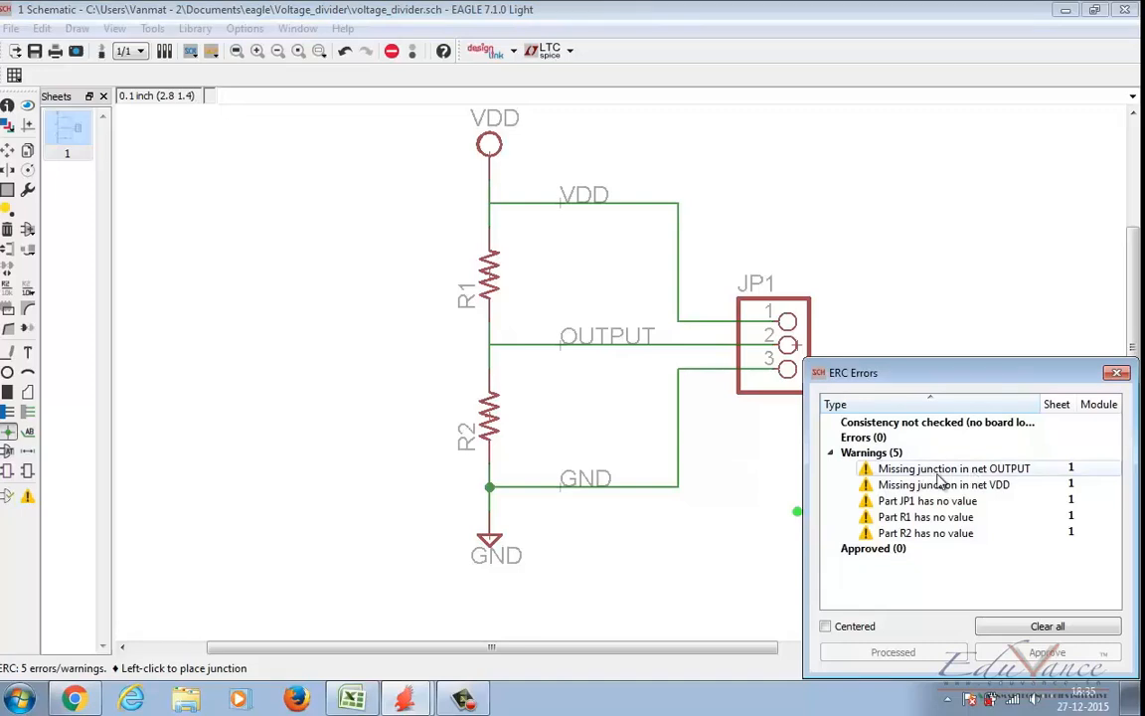
Step: Place junctions where the OUTPUT and VDD branches meet the divider line, and rerun the electrical rule check
click(487, 347)
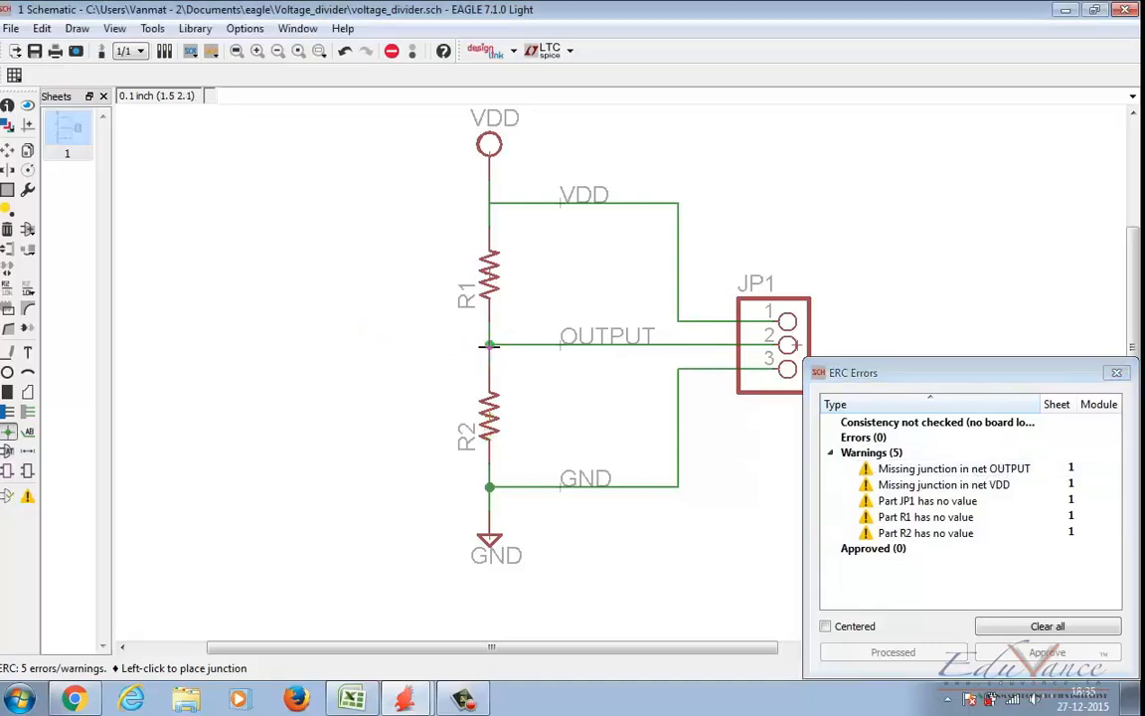
click(9, 434)
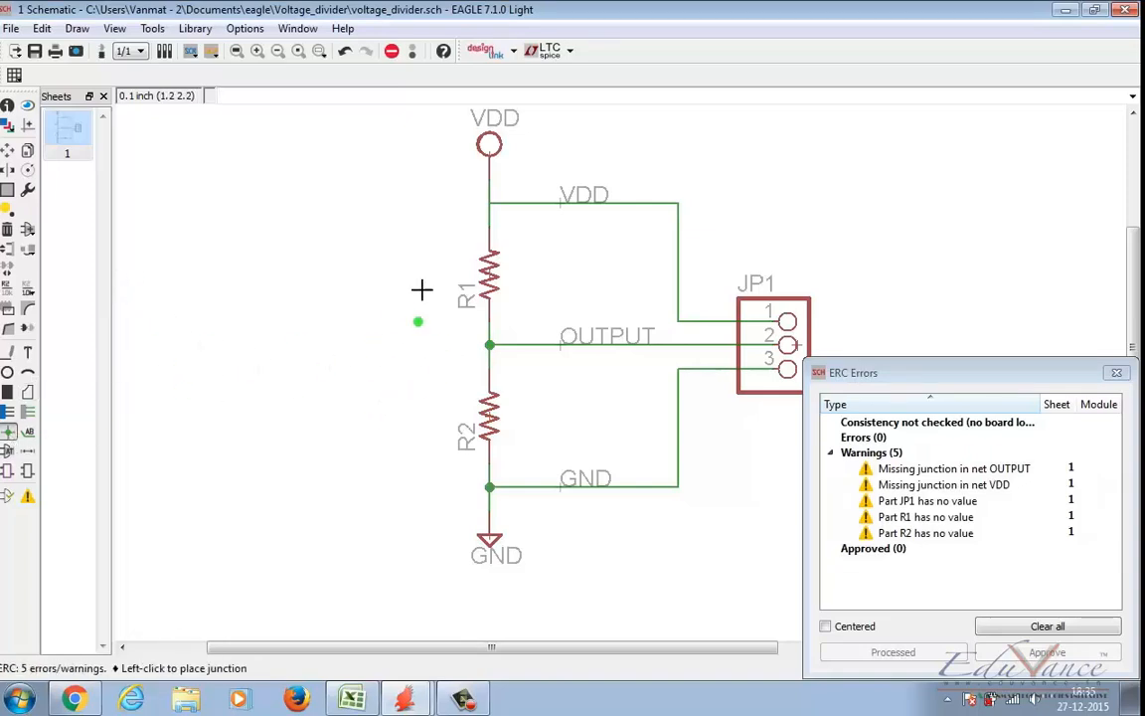
click(489, 204)
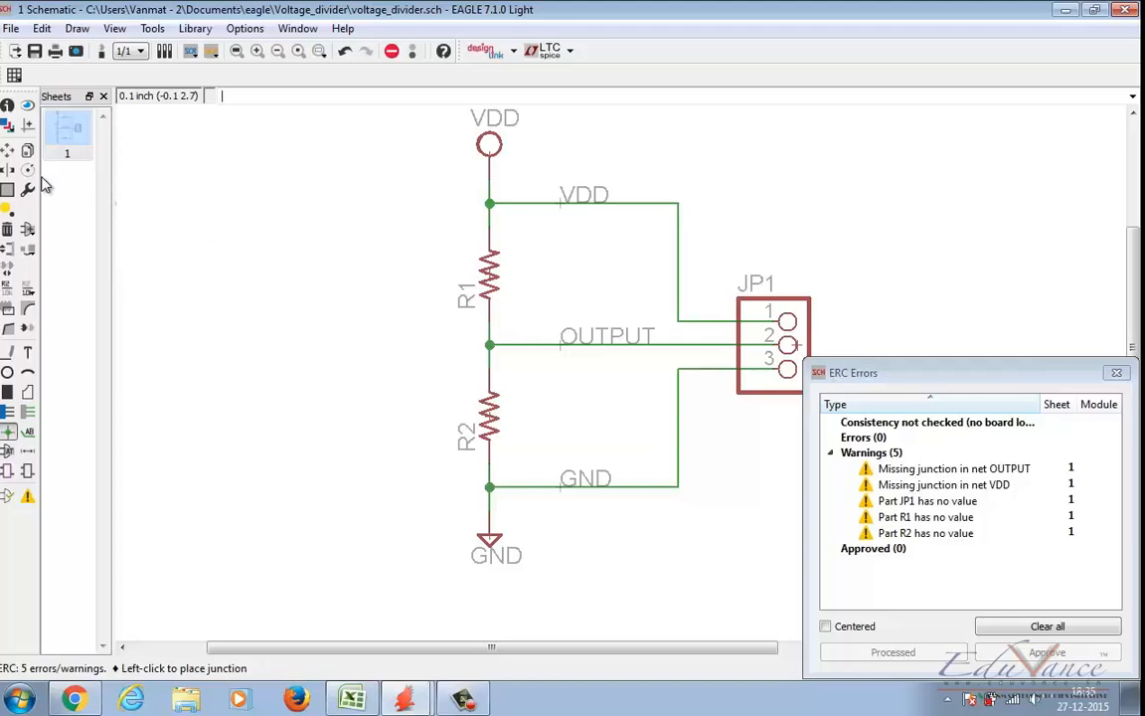
click(9, 500)
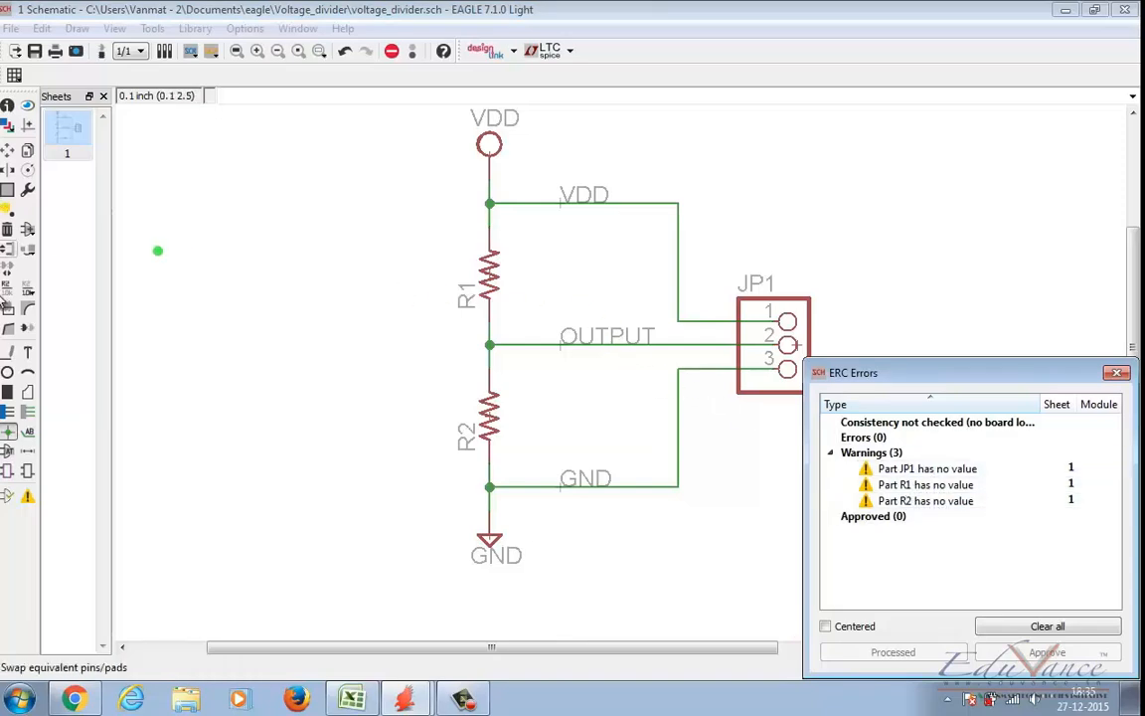
Step: Set the values of resistors R1 and R2 to 1k each and rerun the electrical rule check
click(28, 288)
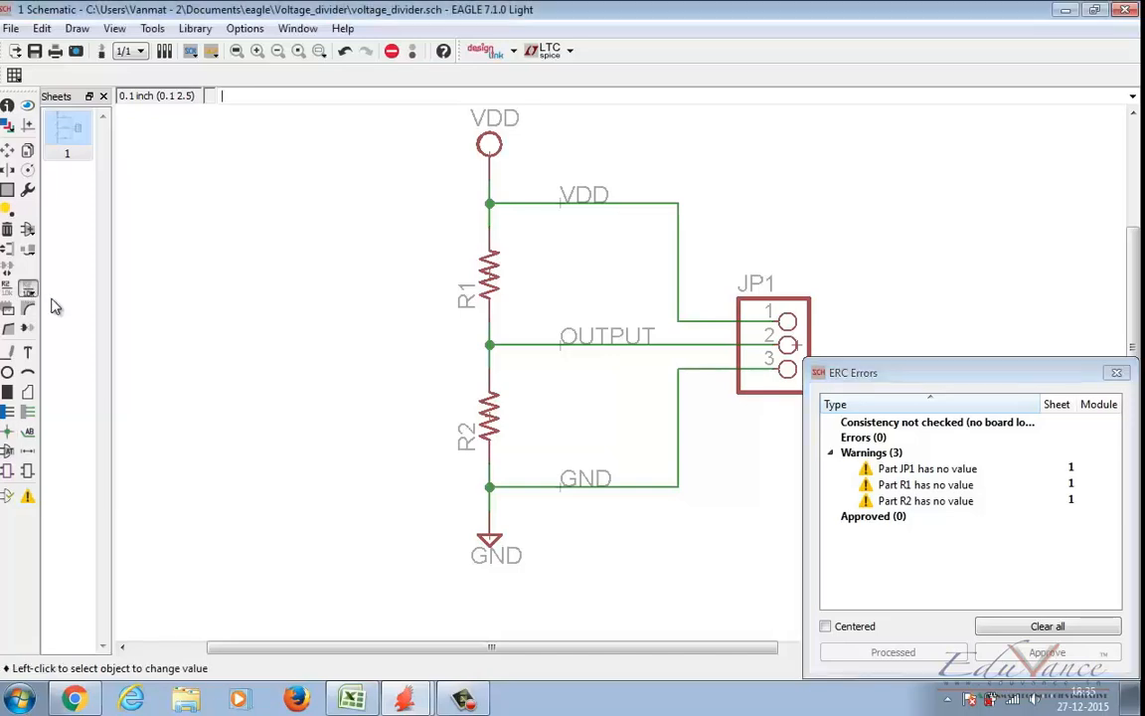
click(490, 289)
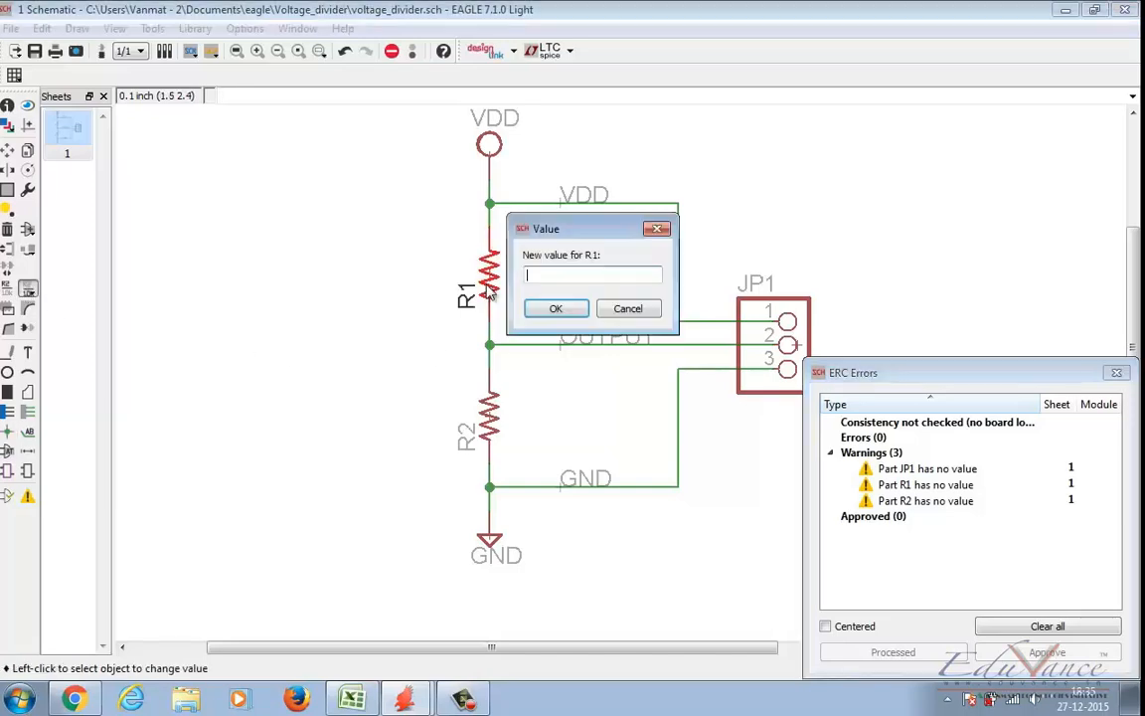
text(1k)
click(557, 308)
click(487, 419)
text(1k)
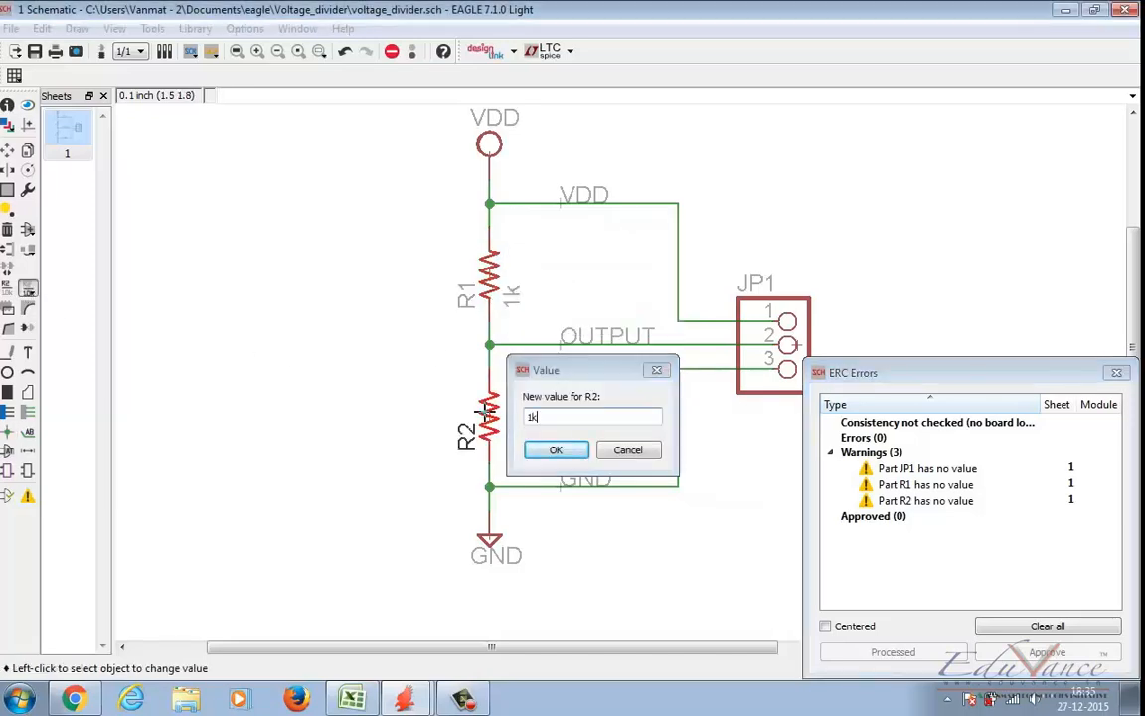
key(Return)
click(8, 497)
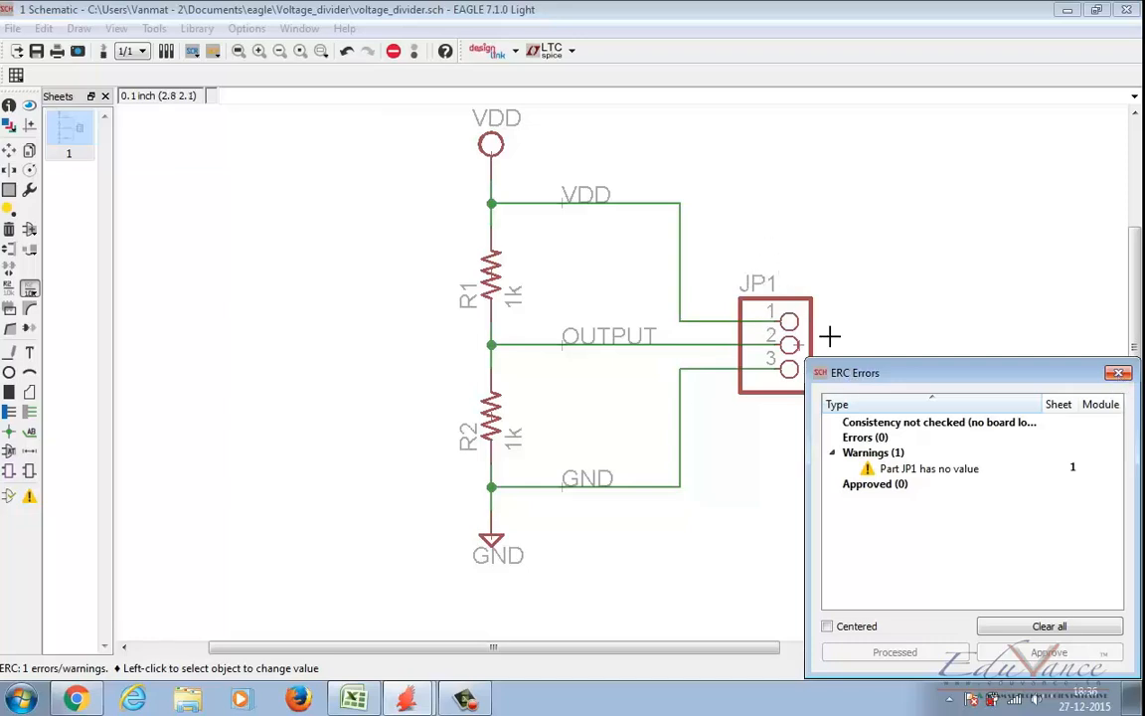
key(Escape)
Step: Rename header JP1 to PINS, rerun the electrical rule check and dismiss its report
click(9, 288)
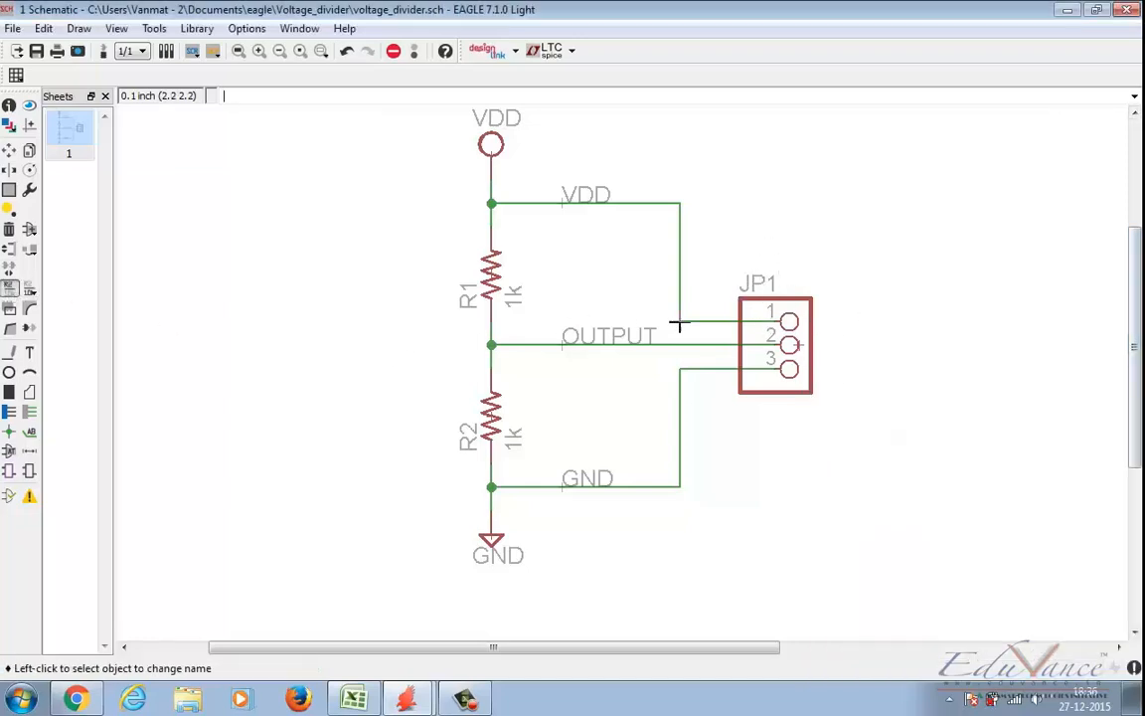
click(787, 328)
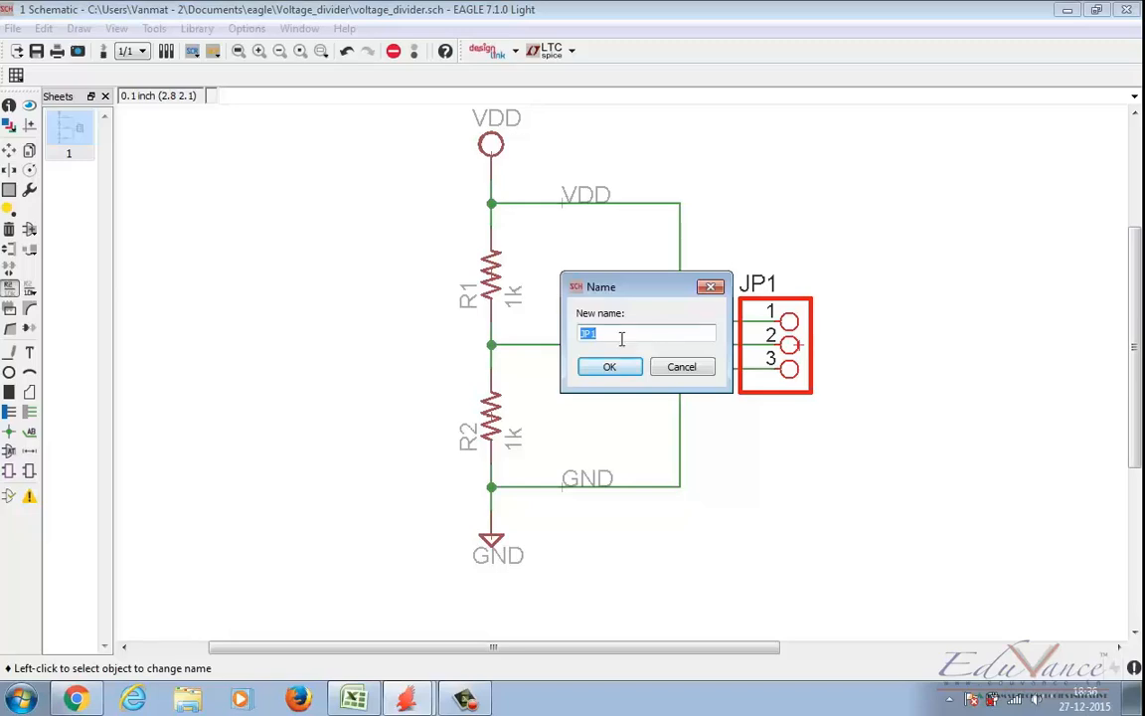
text(PINS)
key(Return)
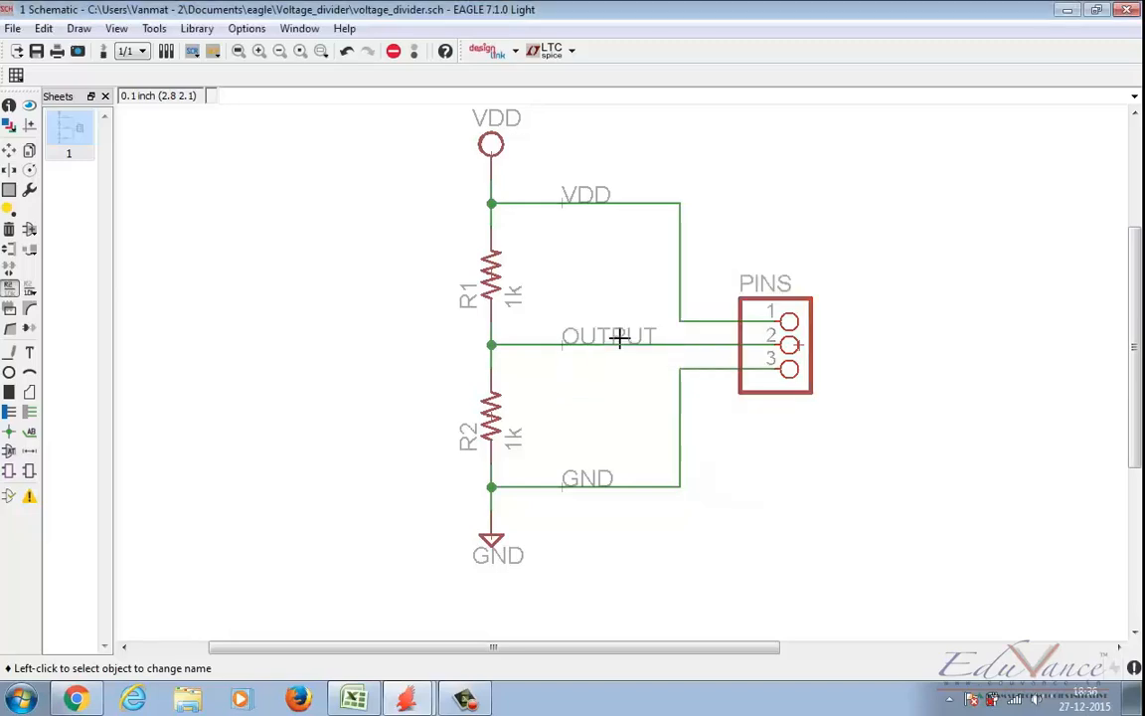
click(29, 495)
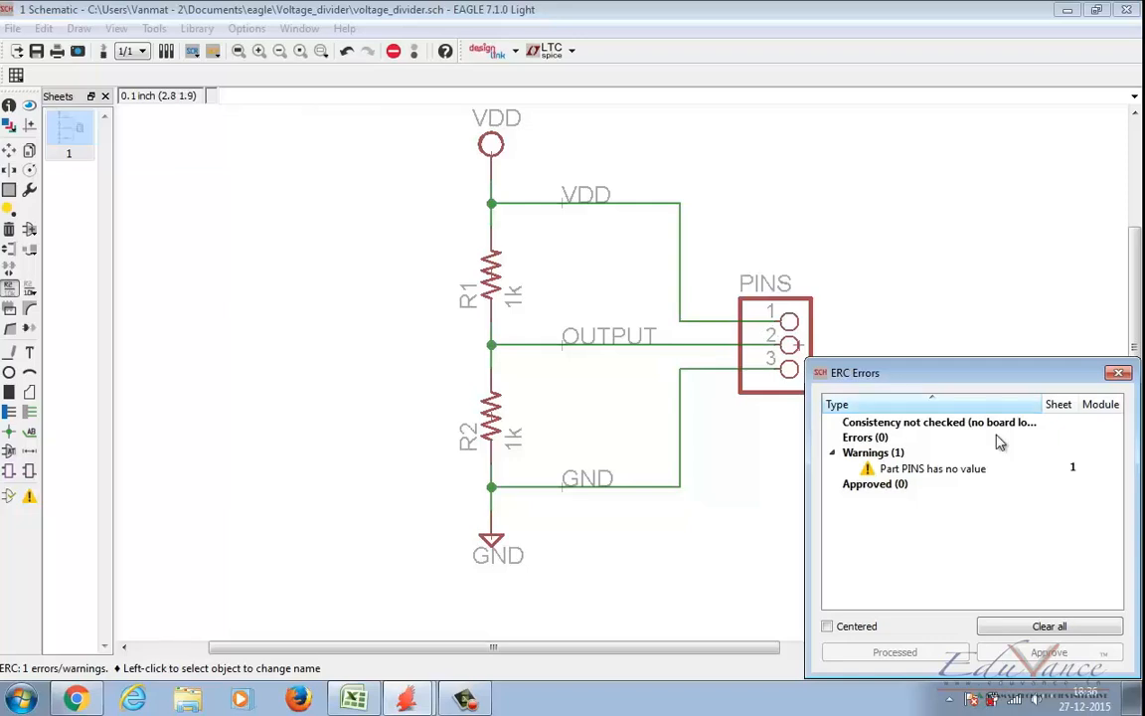
click(1118, 374)
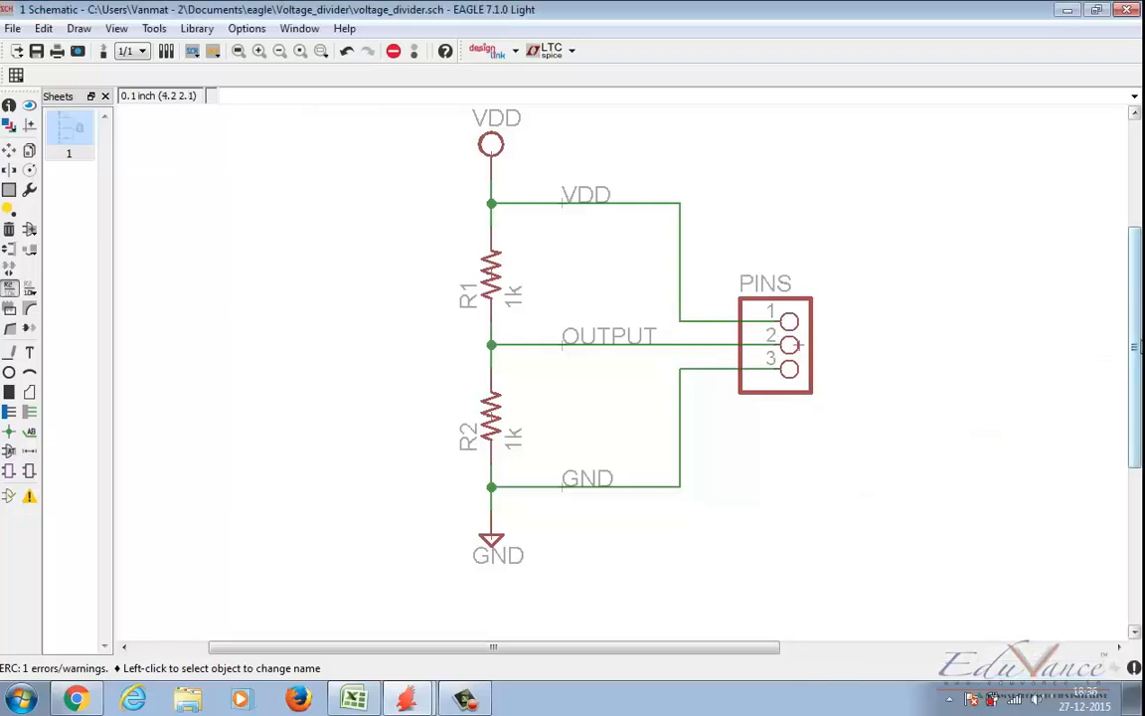
drag(1139, 346, 1138, 330)
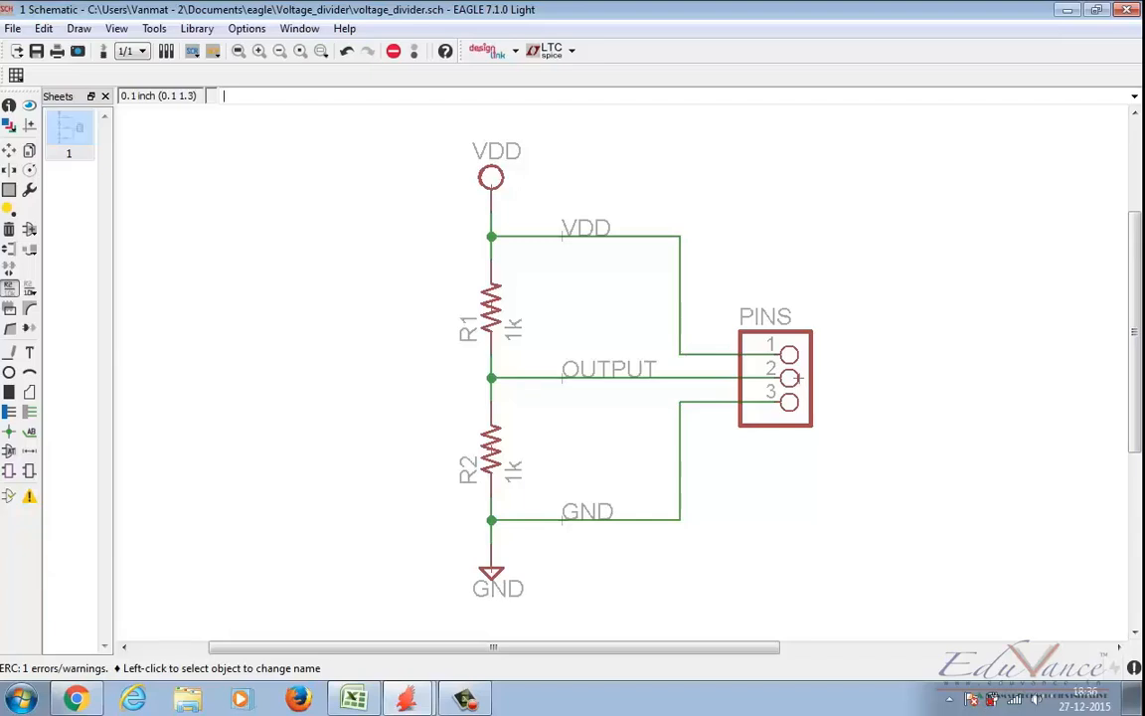
click(12, 29)
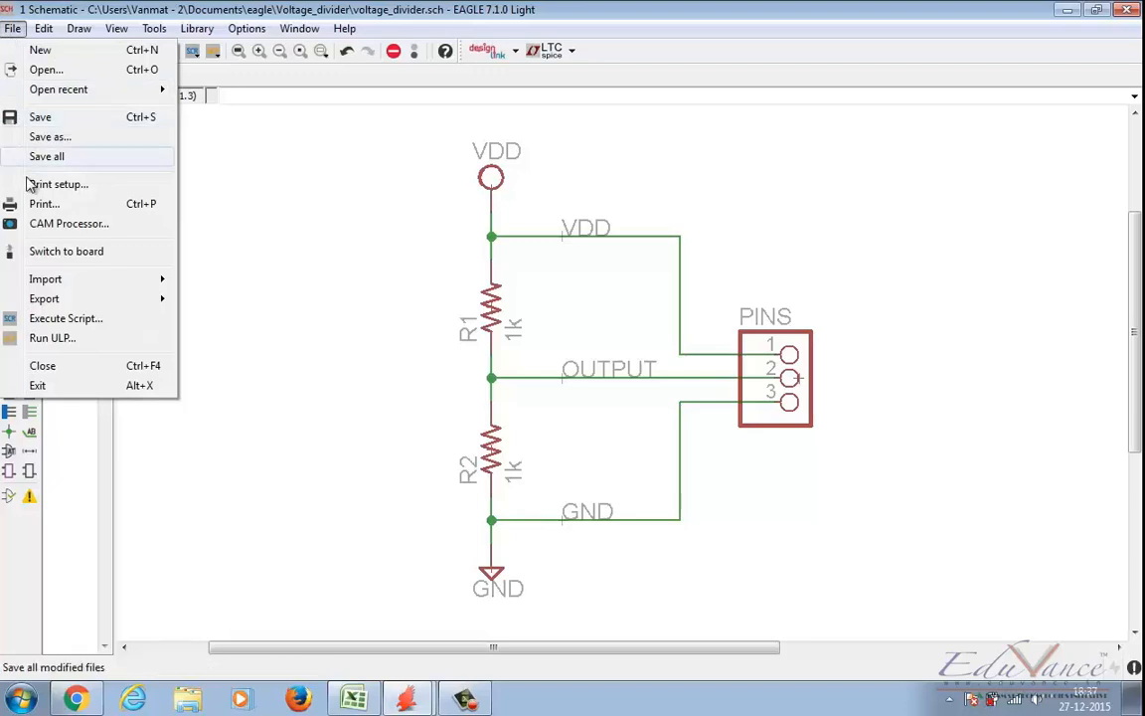
key(Escape)
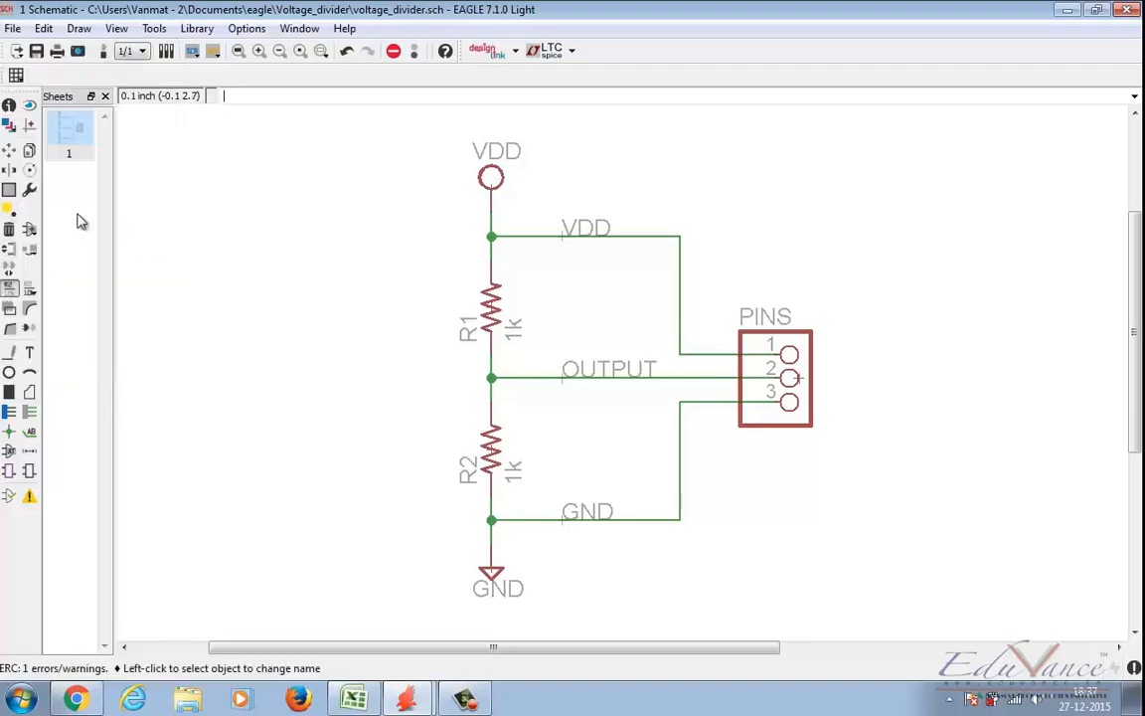
click(103, 56)
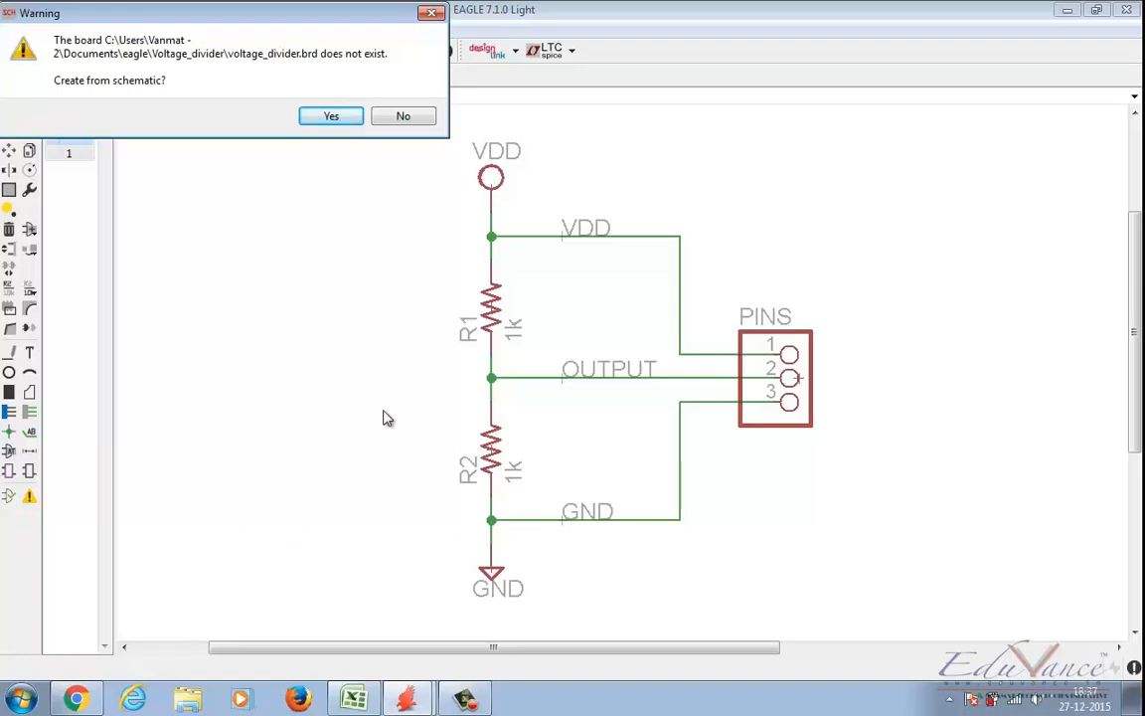
click(431, 12)
click(14, 27)
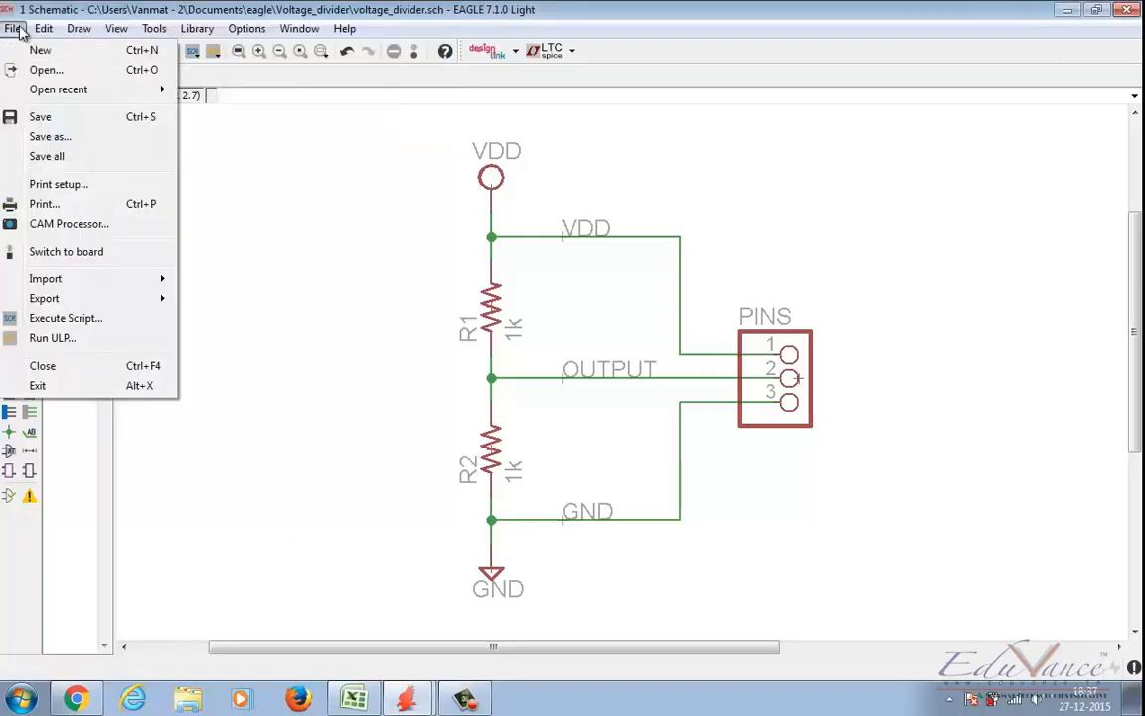
click(60, 251)
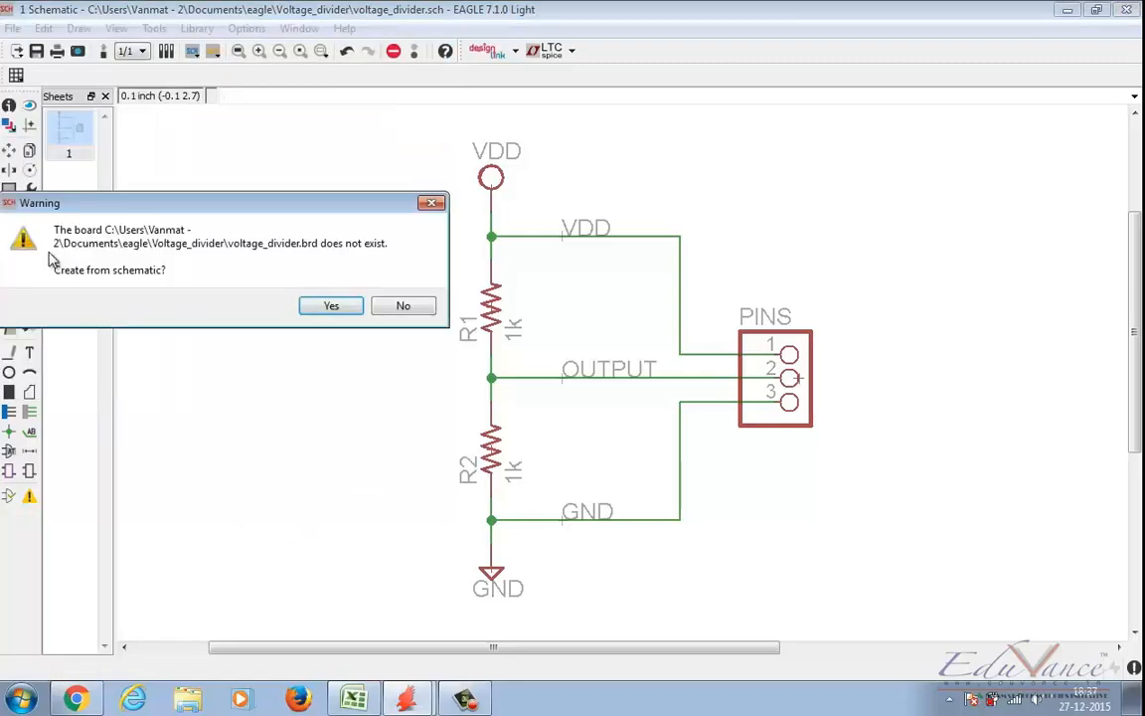
click(432, 203)
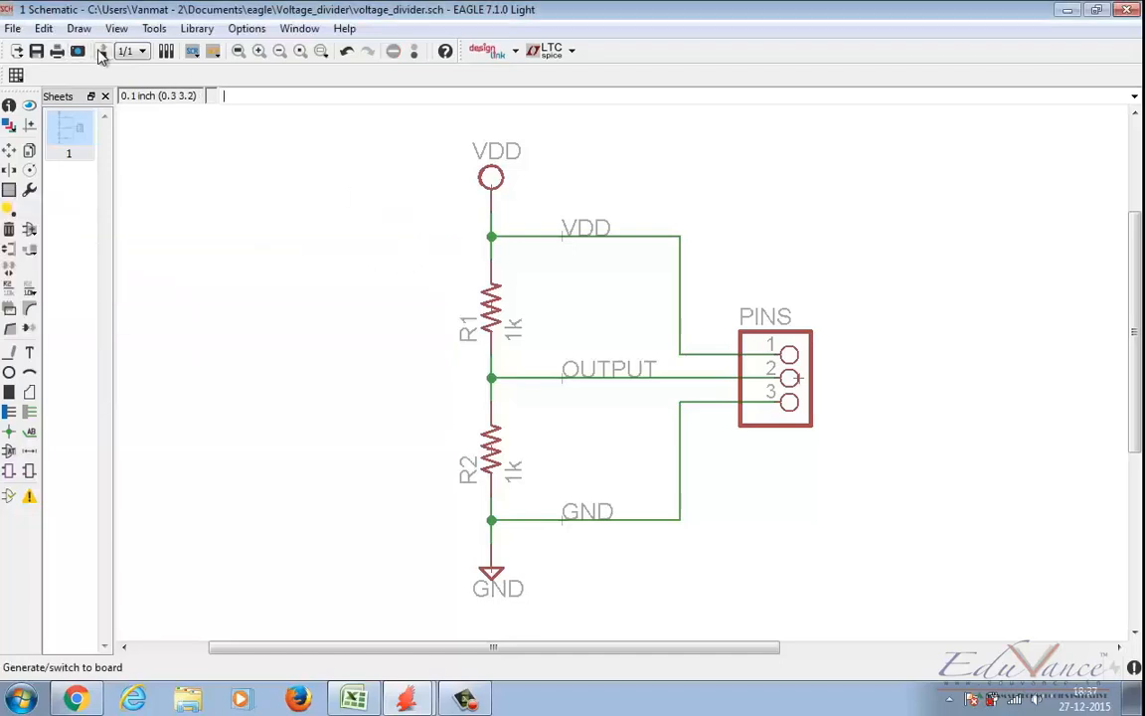
Step: Create the board from the voltage_divider schematic, and close the schematic window while the board is open
click(100, 51)
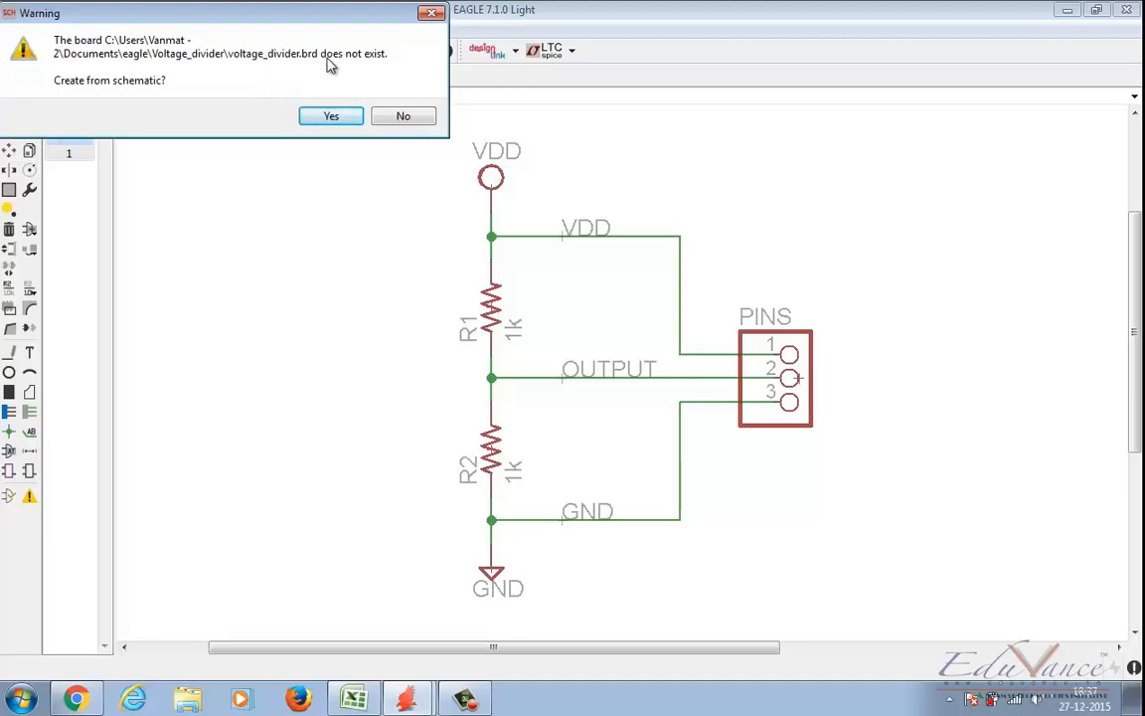
click(332, 116)
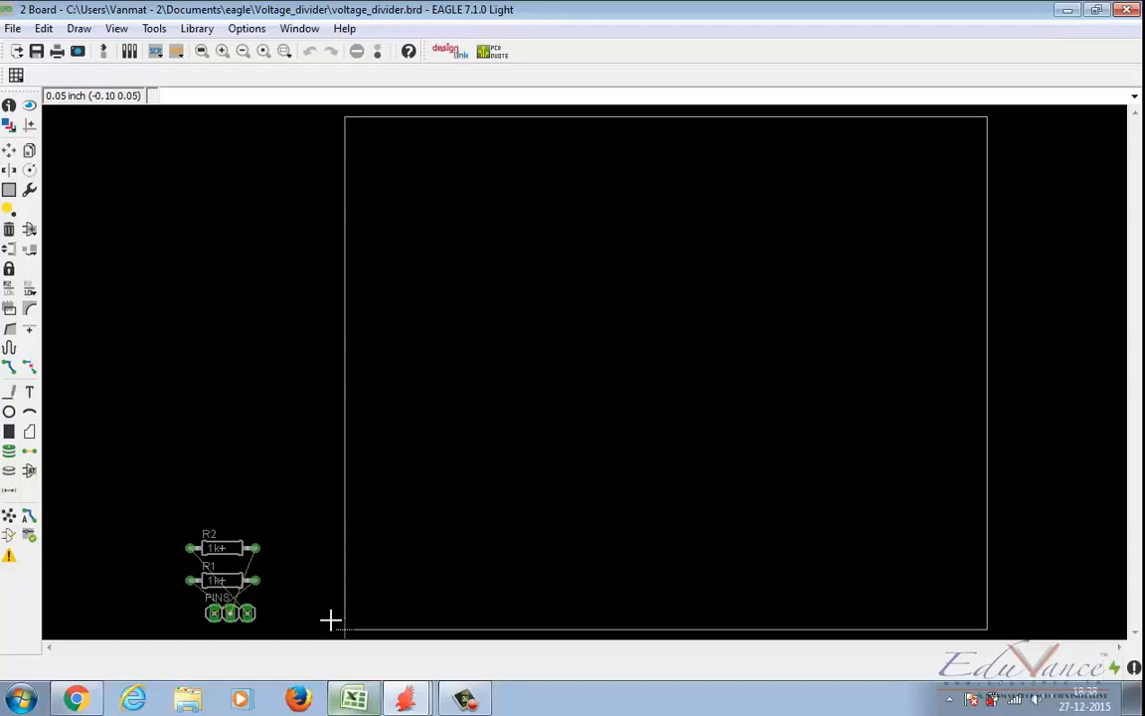
click(406, 699)
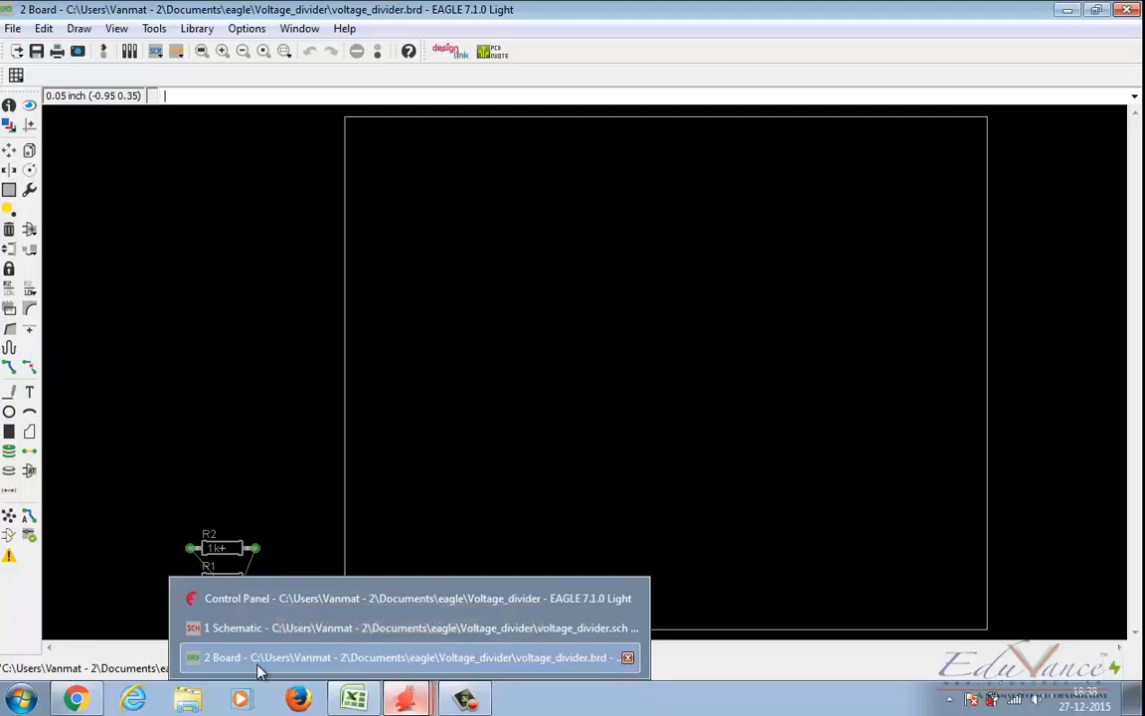
click(628, 630)
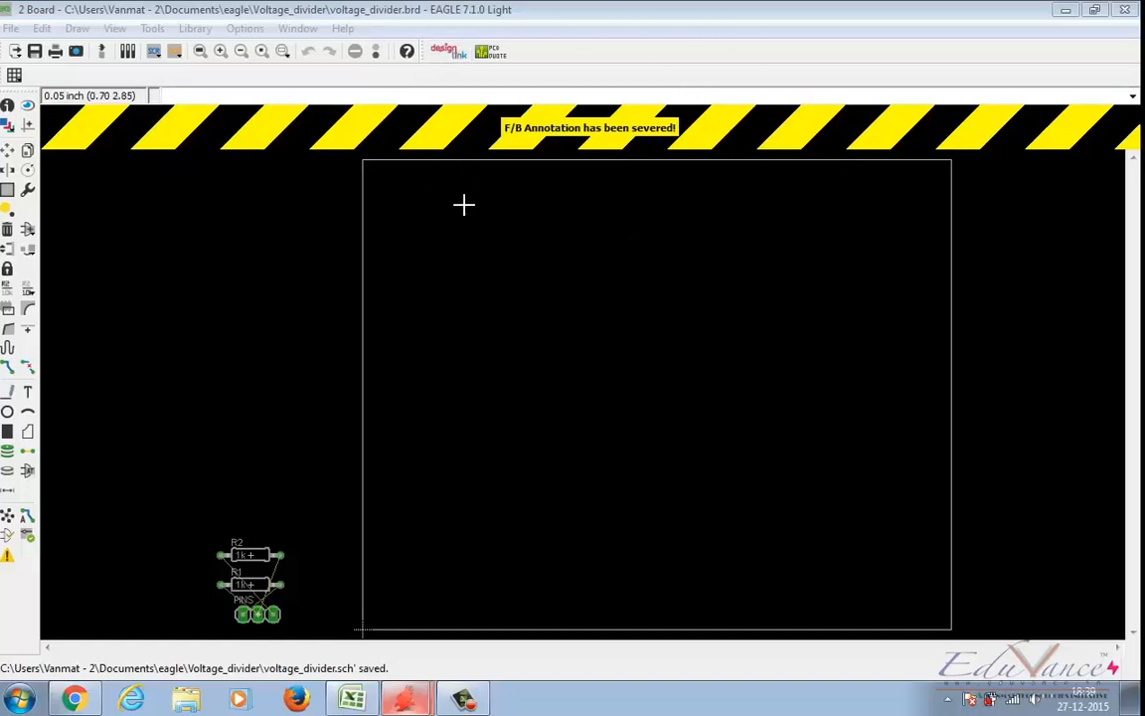
Step: Reopen the voltage_divider schematic from the Voltage_divider project in the Control Panel and maximize its window
mouse_move(350, 696)
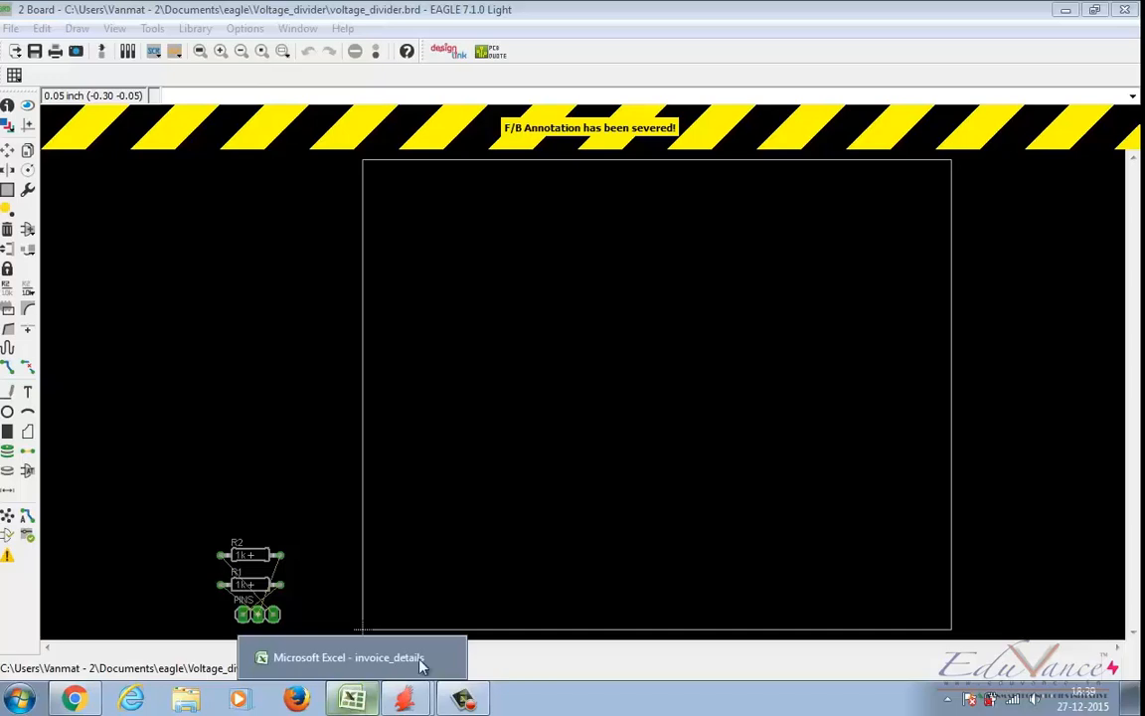
mouse_move(401, 708)
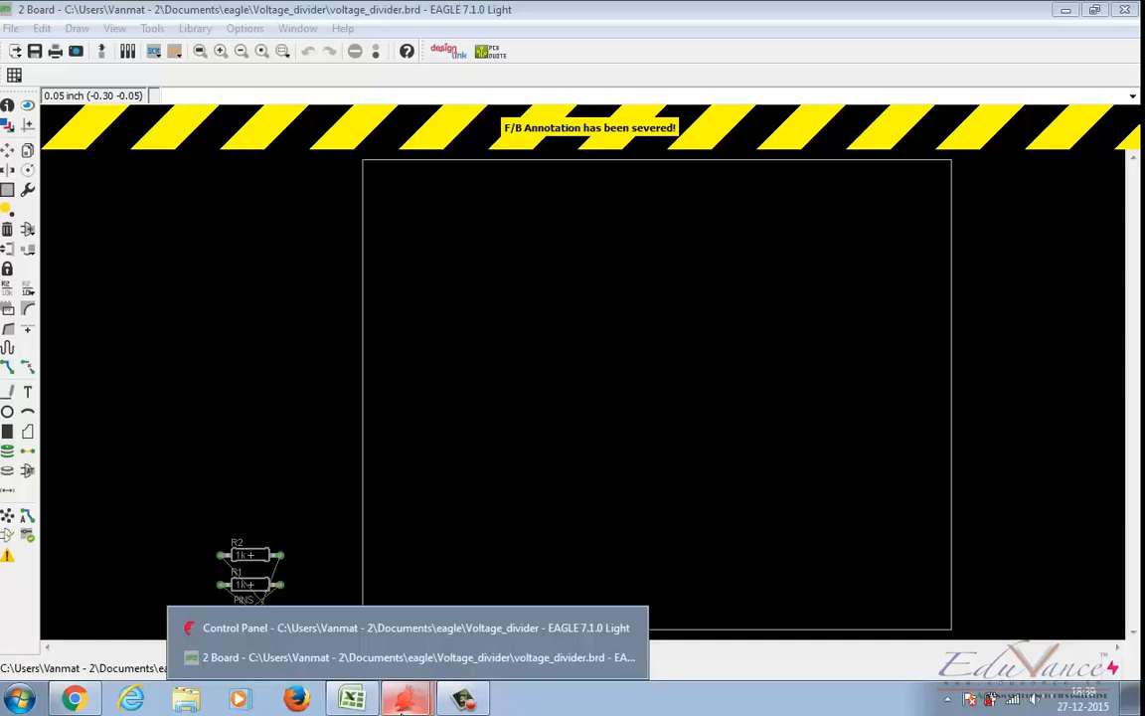
click(271, 631)
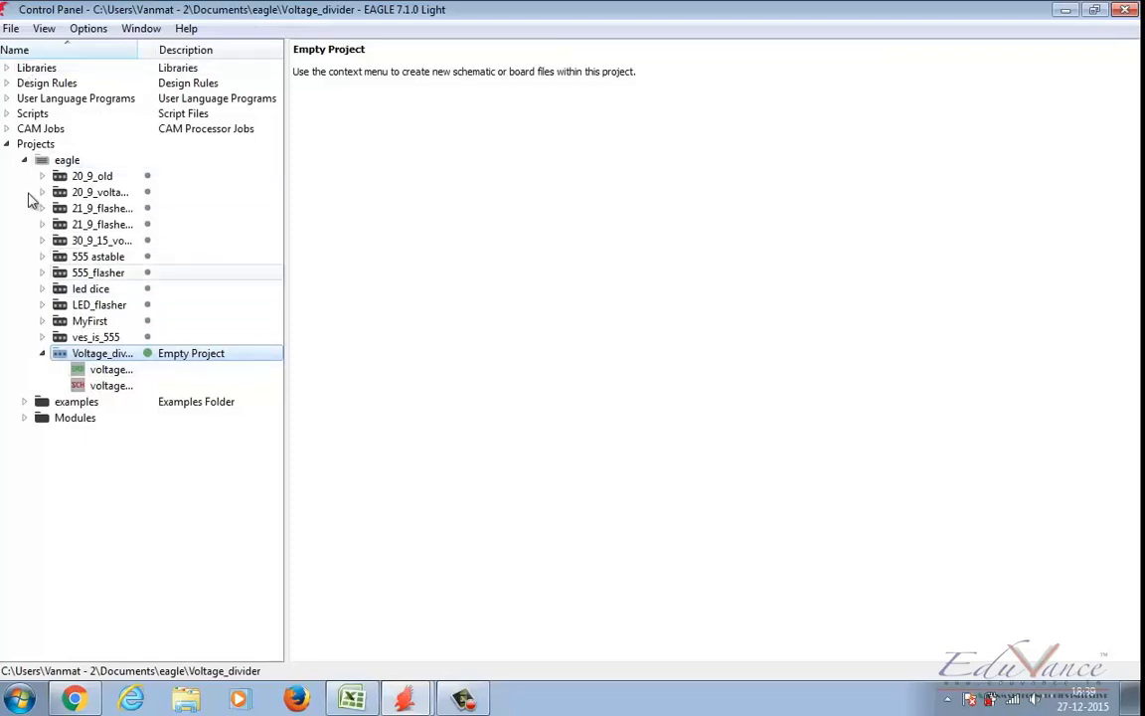
click(106, 385)
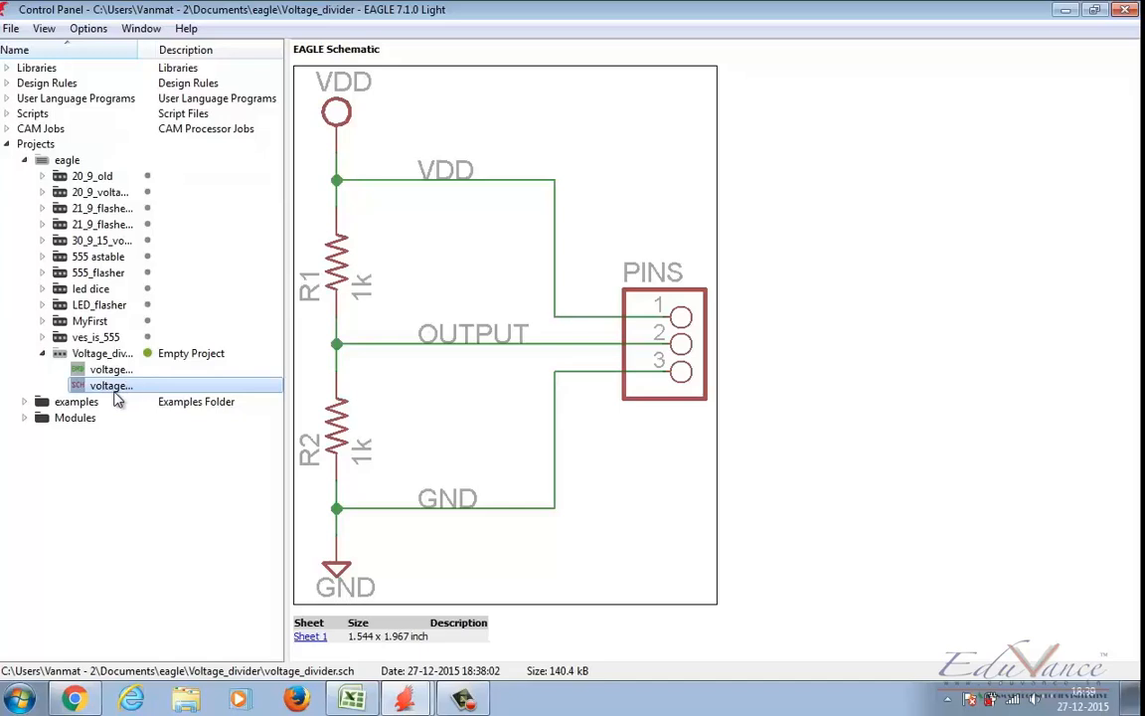
double_click(111, 388)
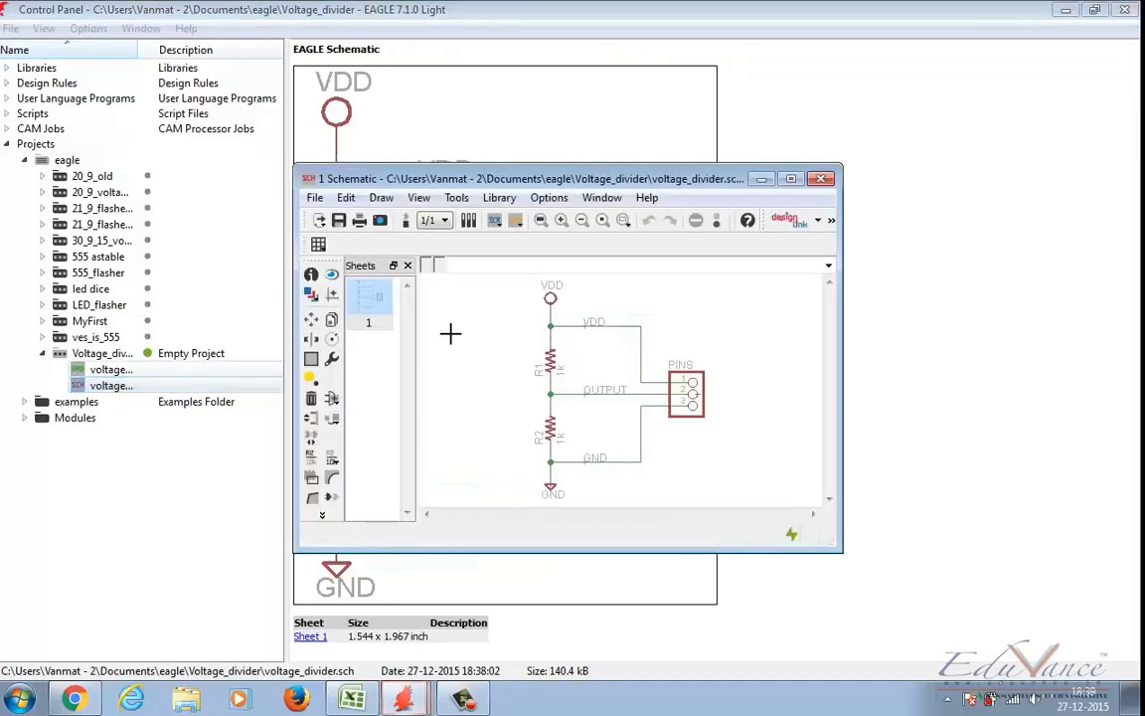
click(793, 181)
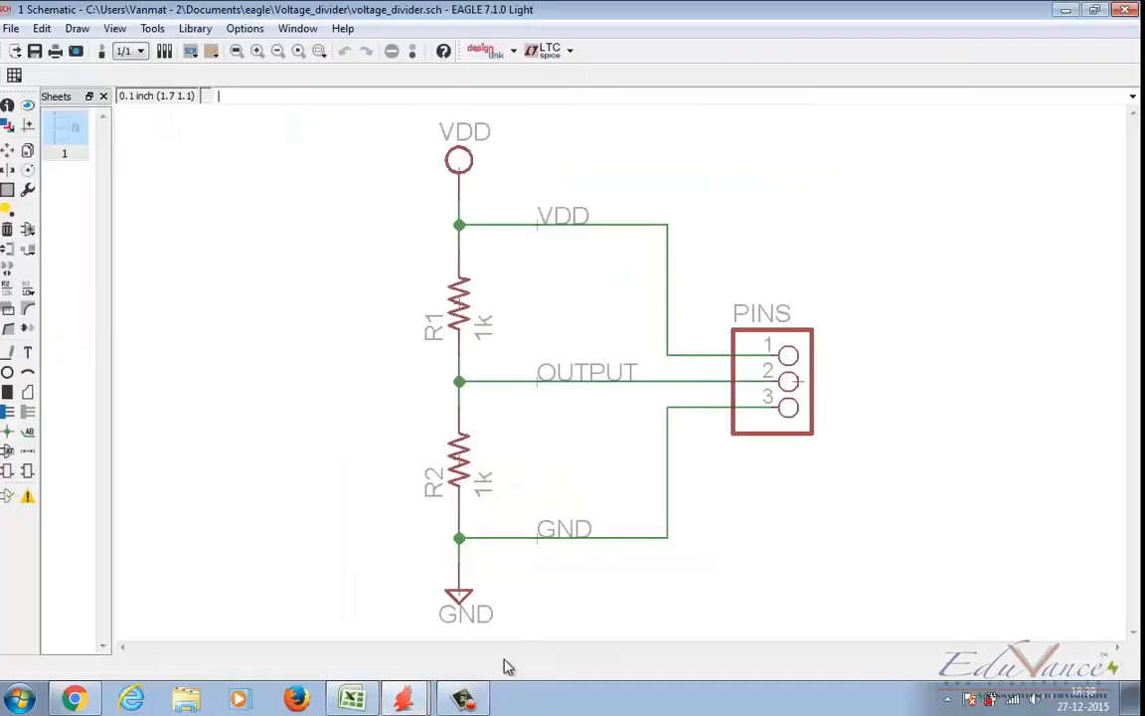
Step: Return to the voltage_divider board and save it
click(360, 623)
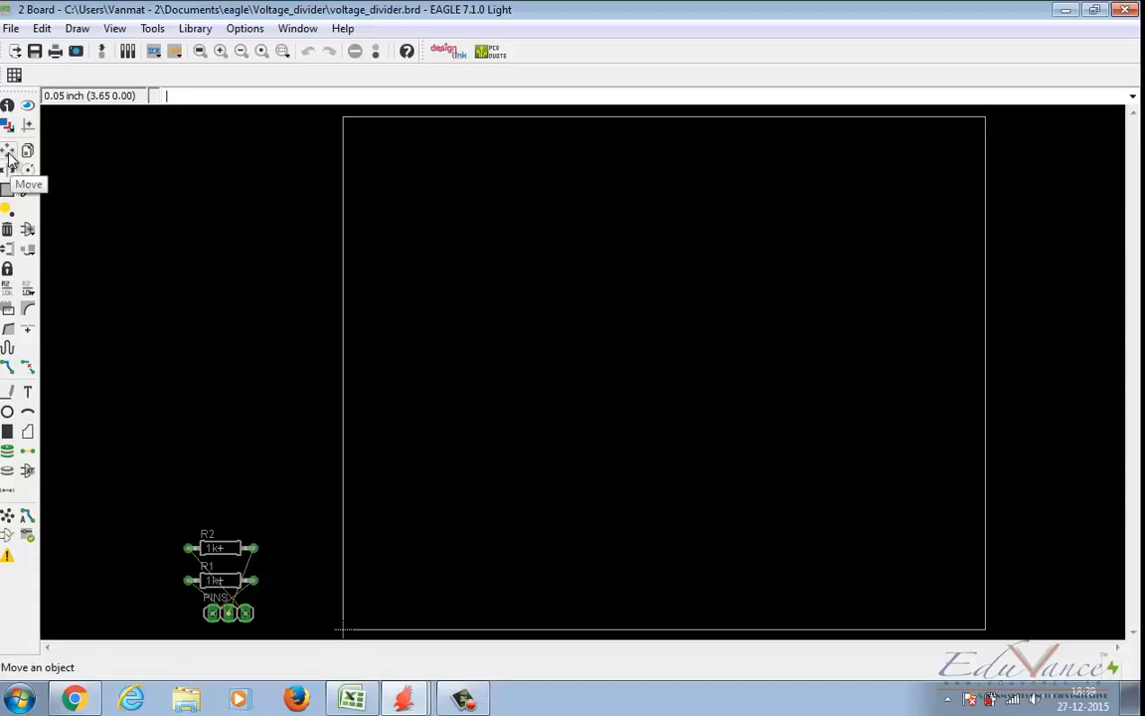
key(ctrl+s)
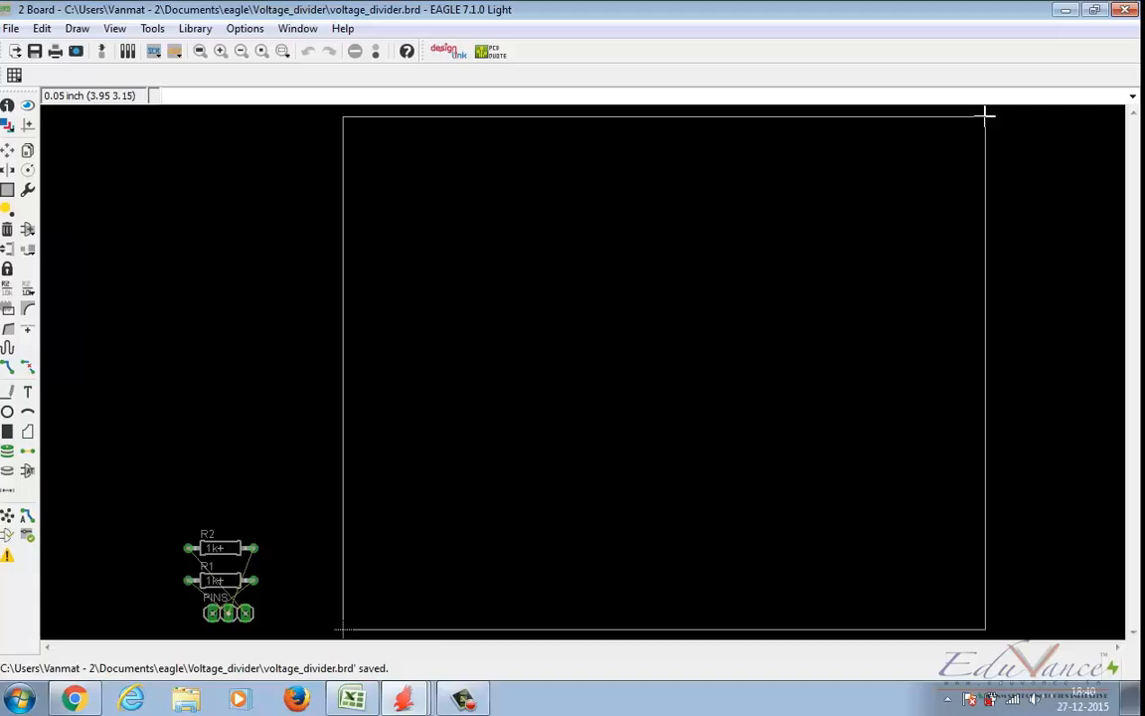
Step: Shrink the board outline to about 1.4 by 1.45 inches by moving its upper edge down and its right edge inward
click(8, 149)
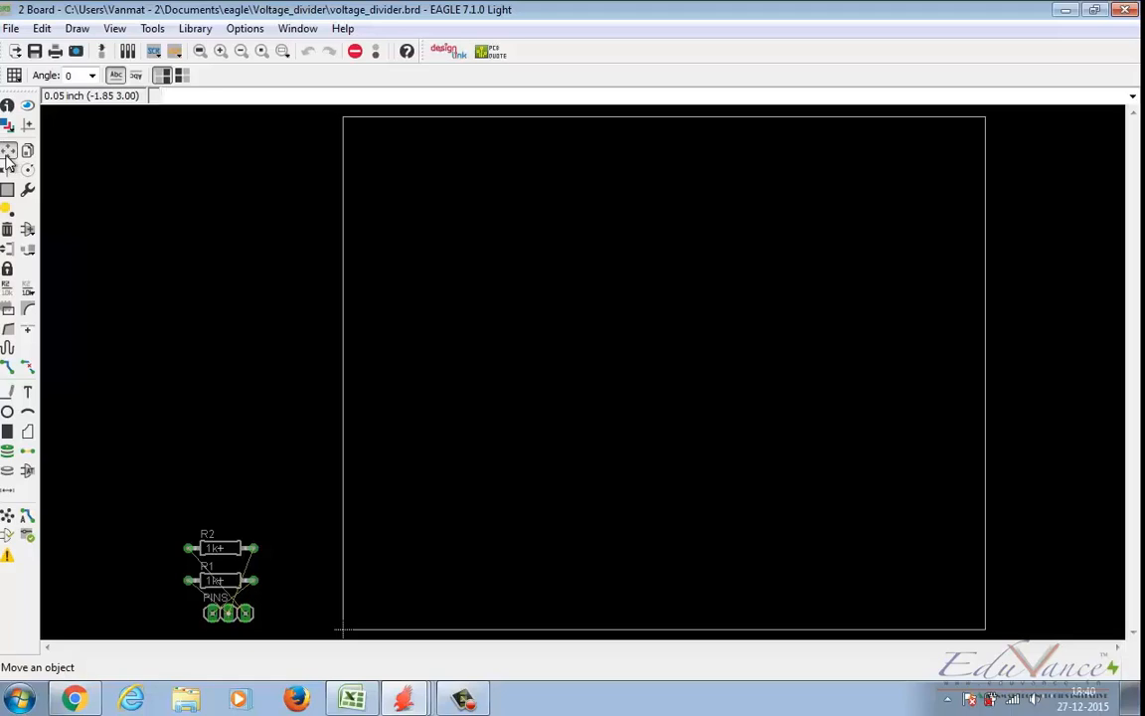
click(673, 117)
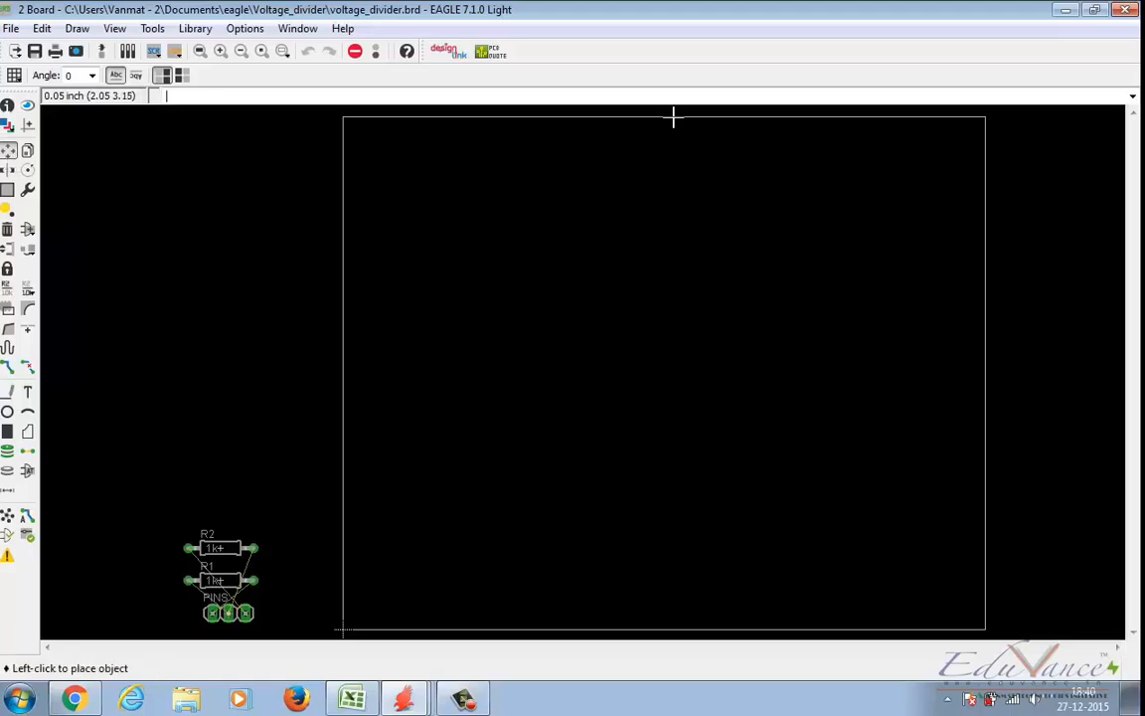
click(673, 289)
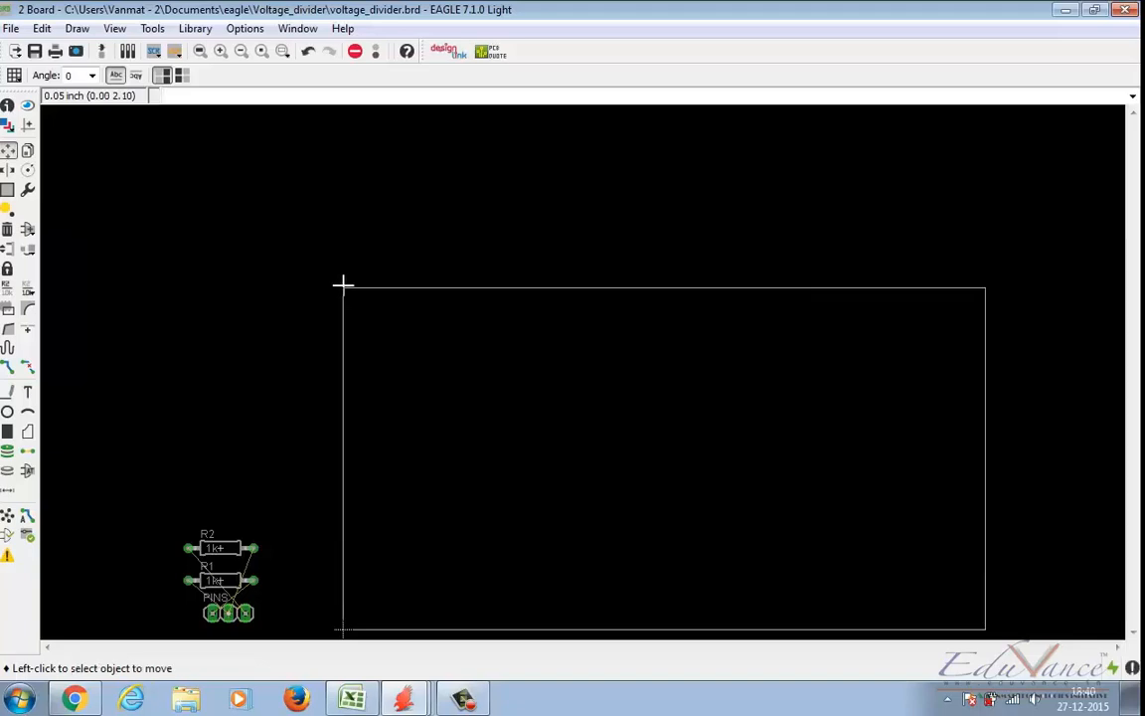
click(343, 288)
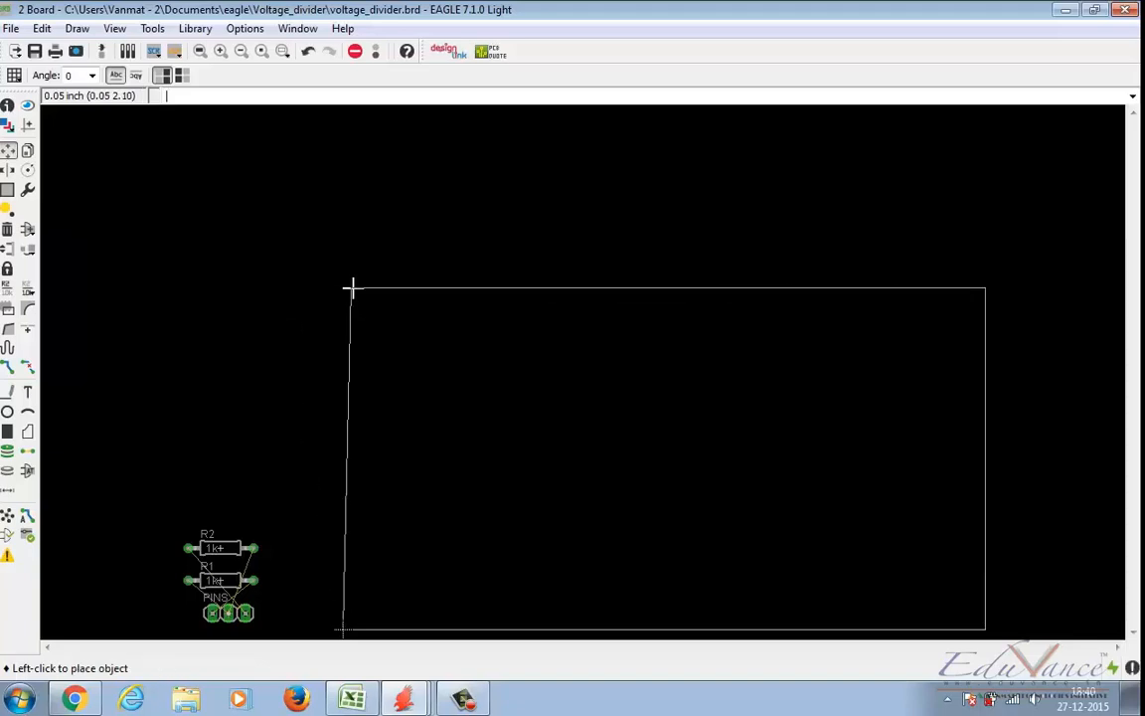
click(343, 287)
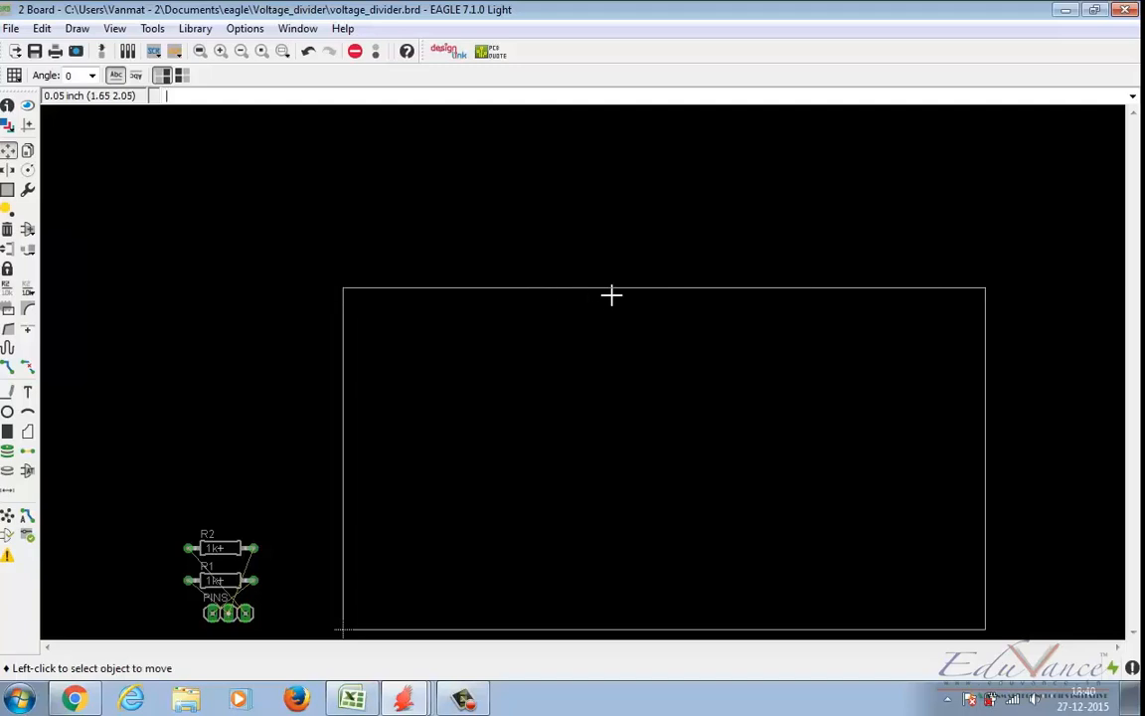
click(643, 288)
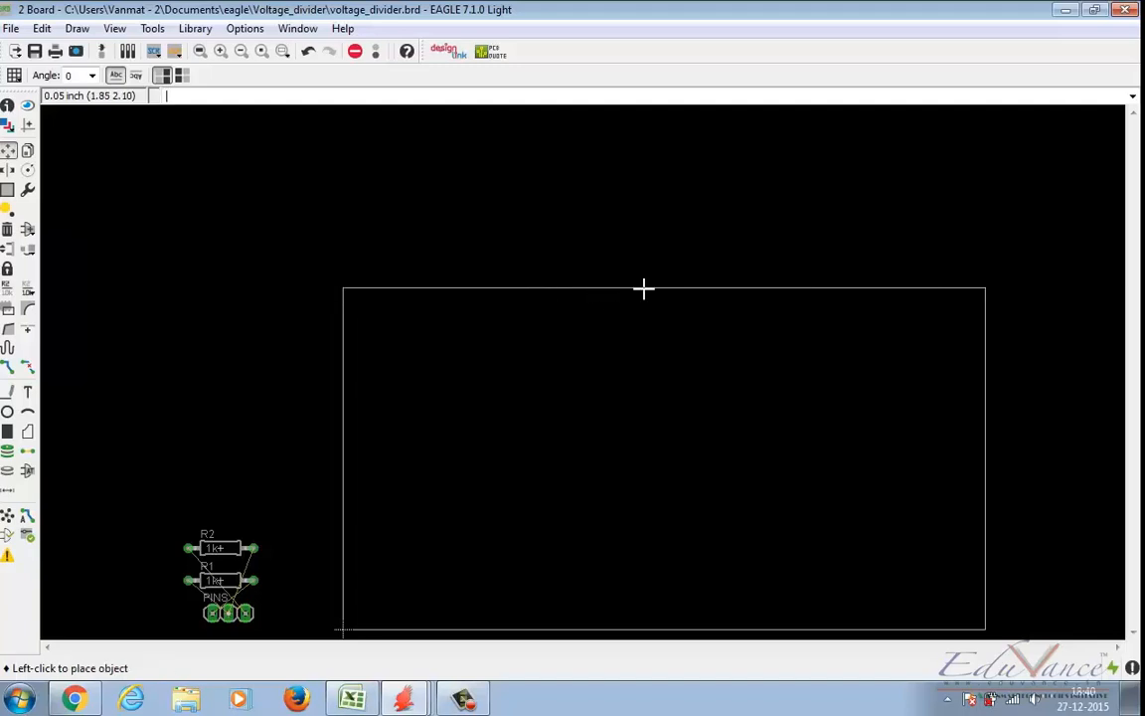
click(649, 393)
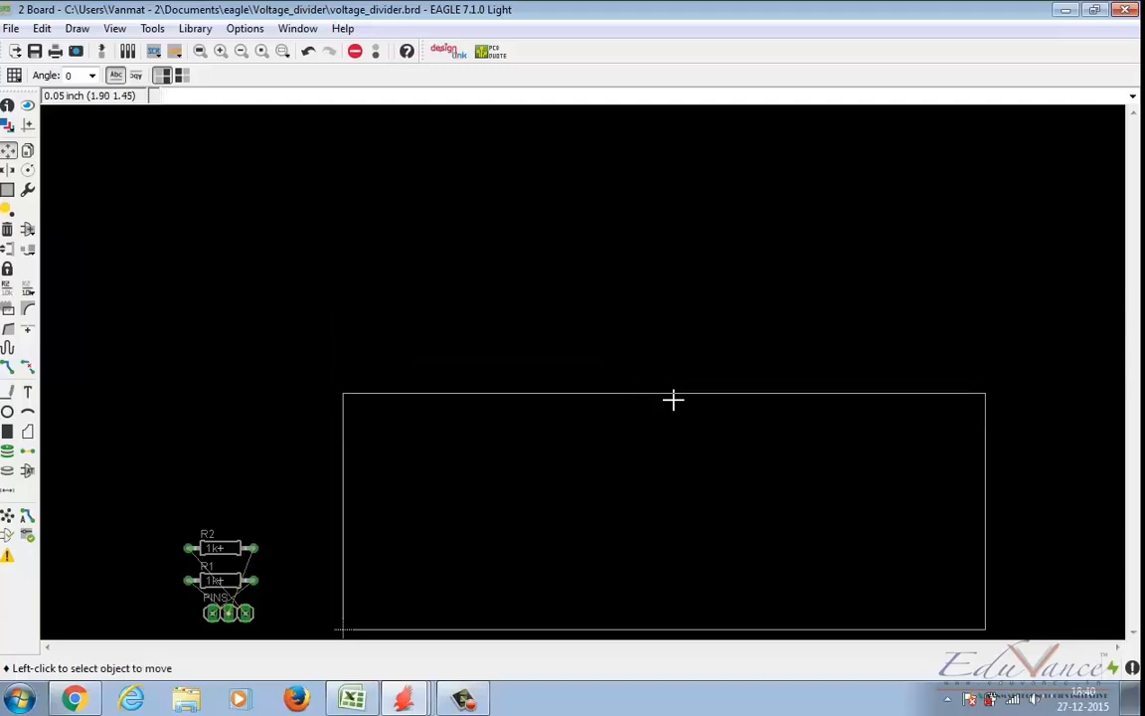
click(987, 492)
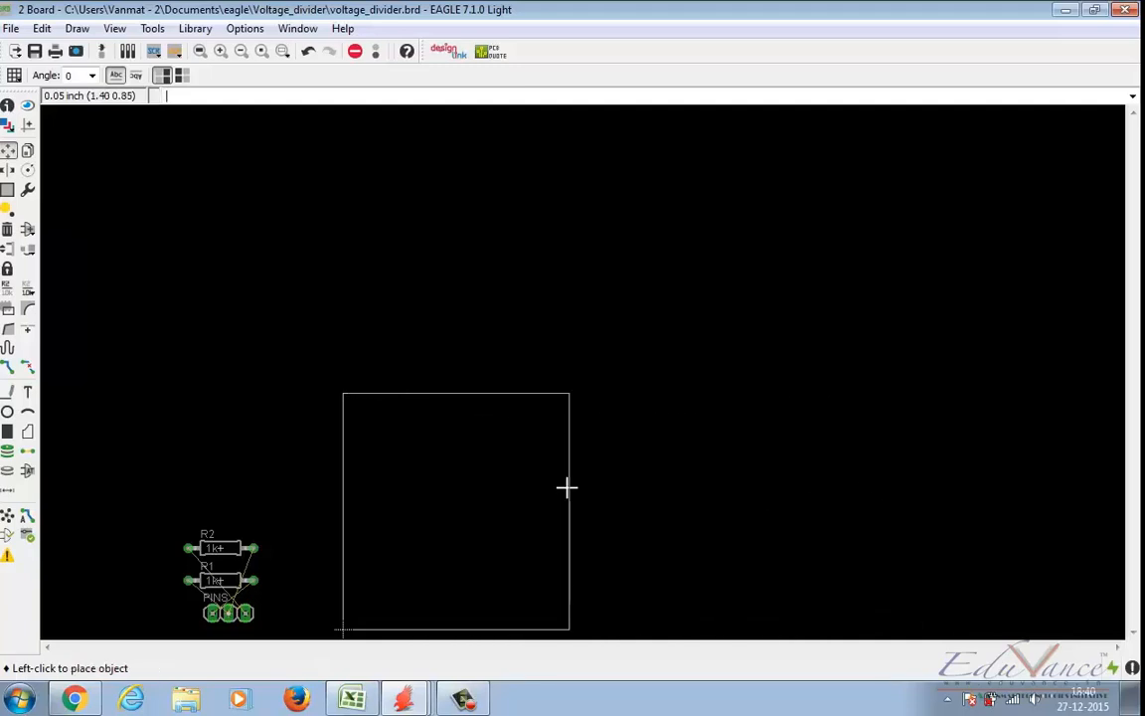
click(572, 487)
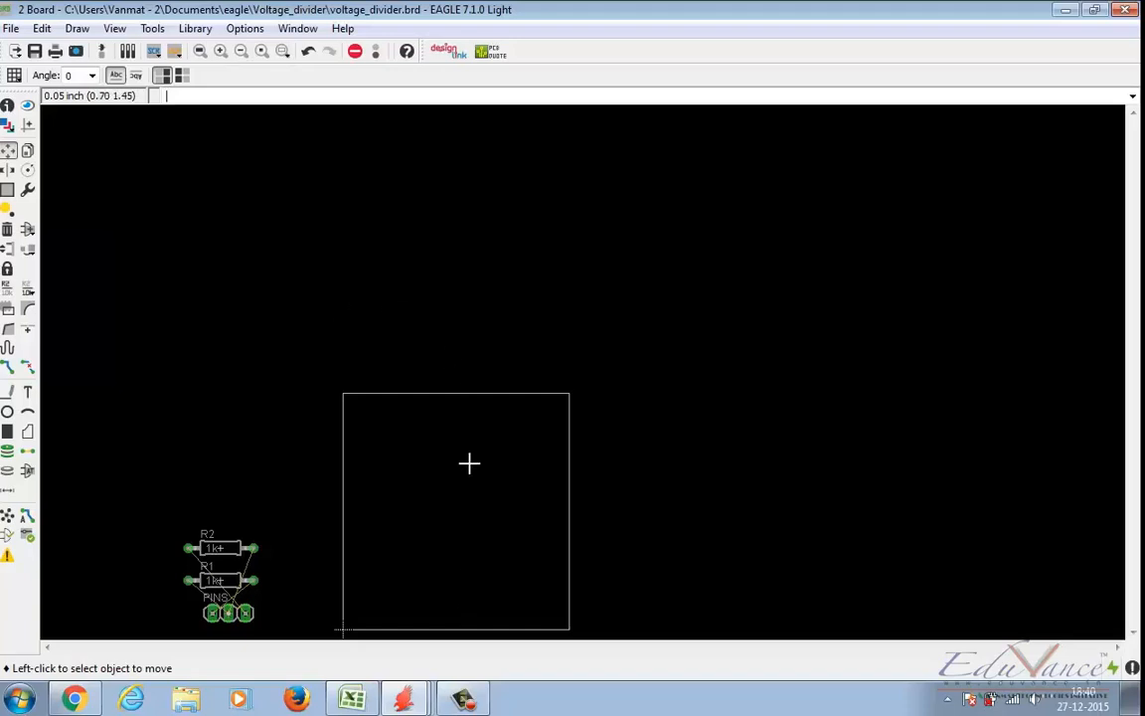
Step: Reduce the board outline further to about 0.65 by 0.6 inch by moving its upper and right edges inward
click(200, 53)
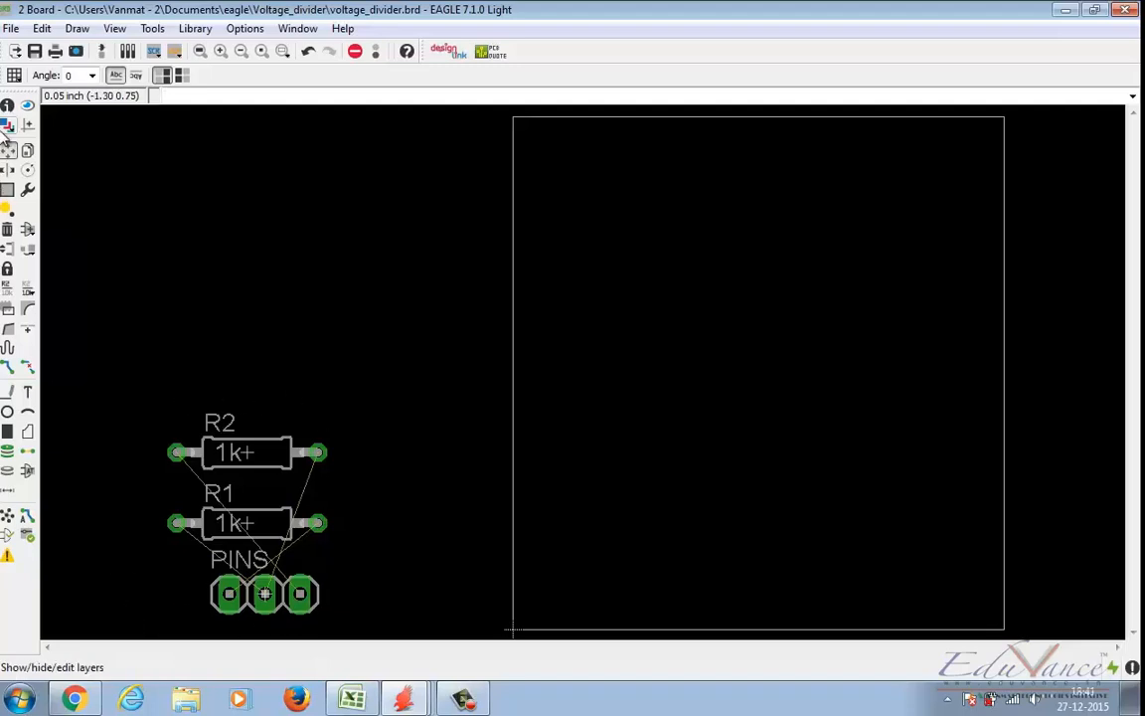
click(752, 118)
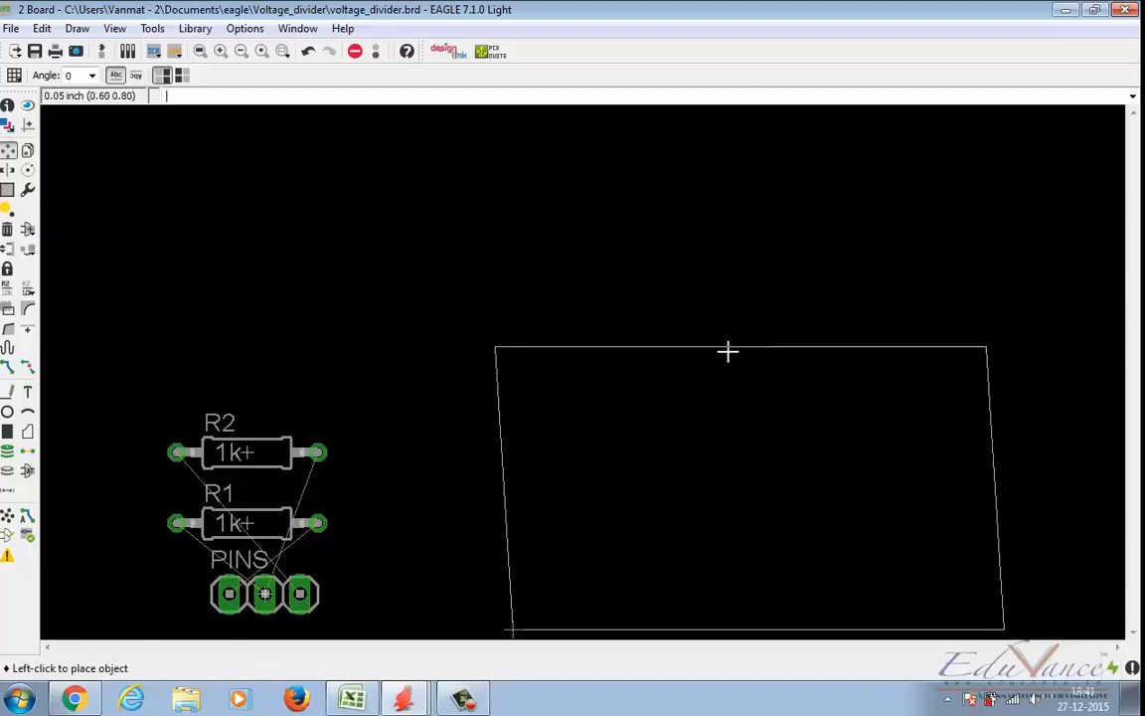
click(737, 417)
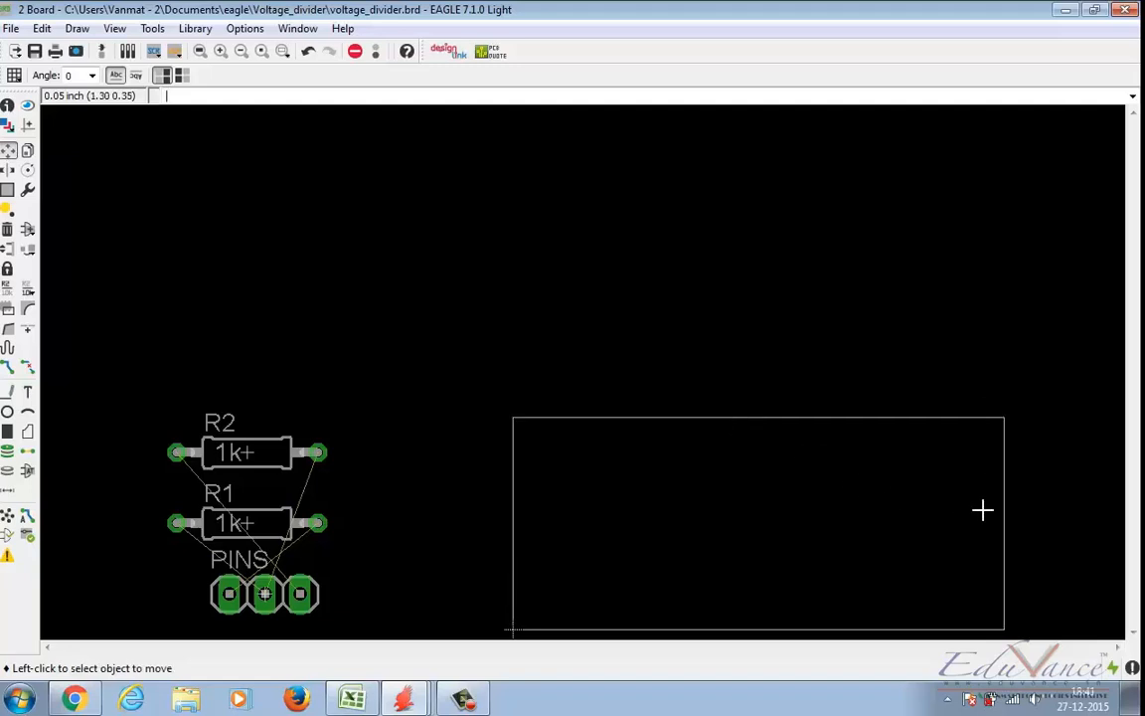
click(1004, 509)
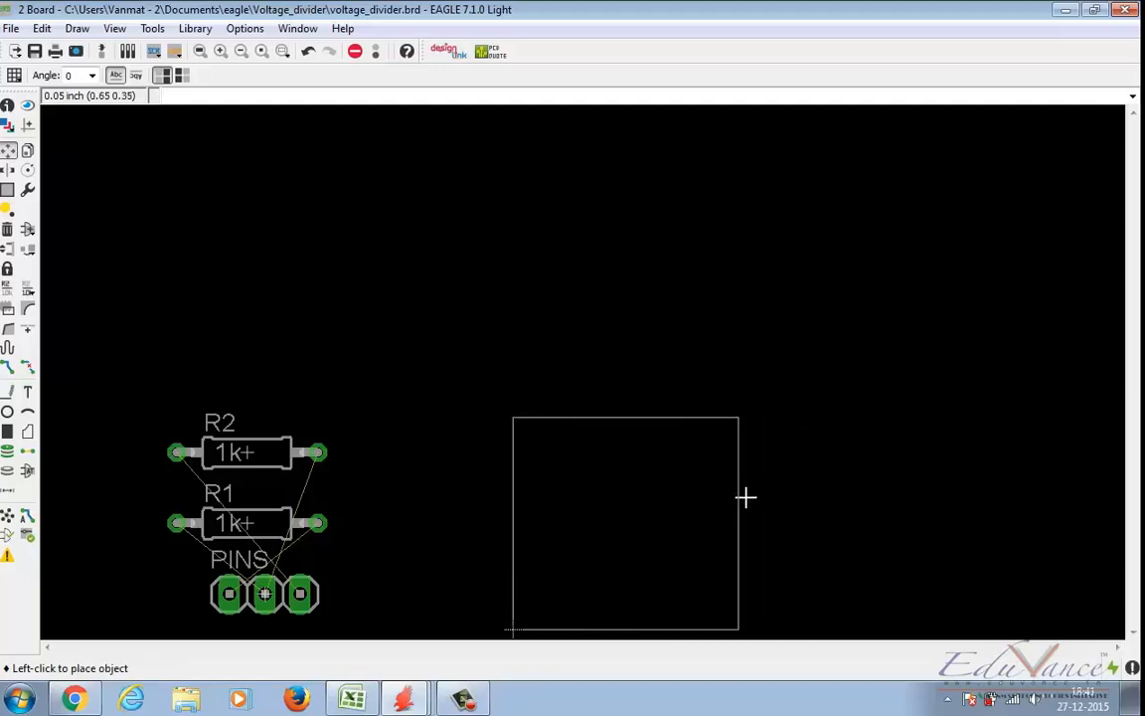
click(738, 492)
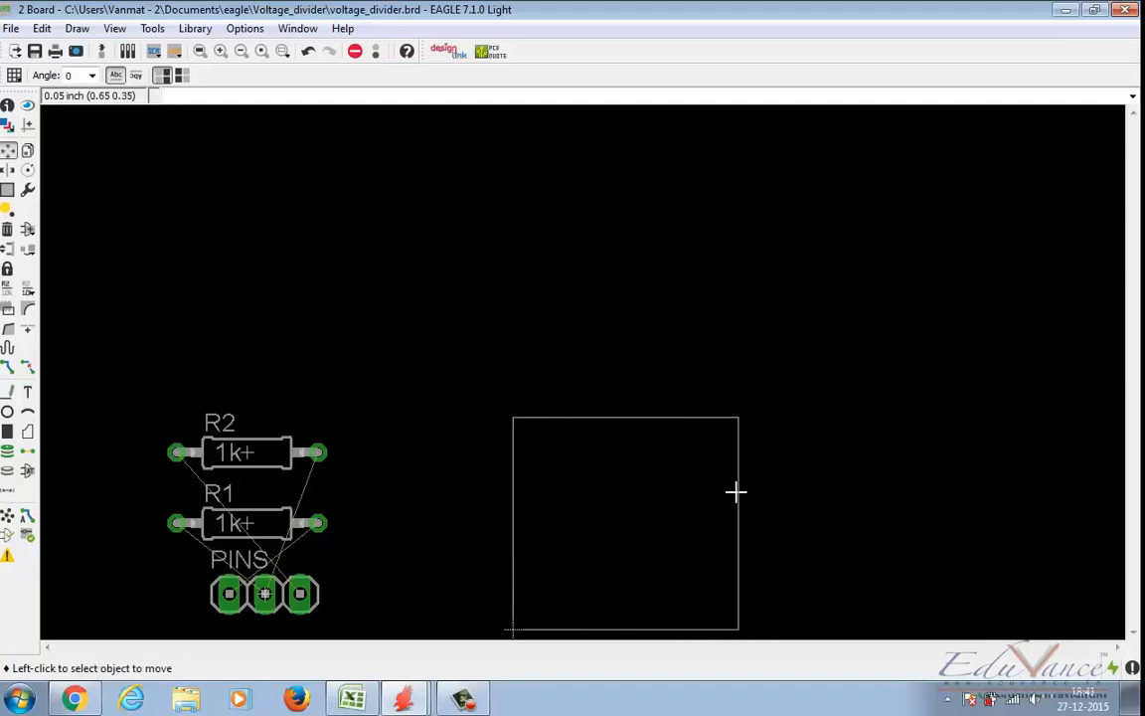
Step: Move the parts inside the board outline, with R2 in the upper part, R1 in the lower part and the PINS header between them
click(200, 51)
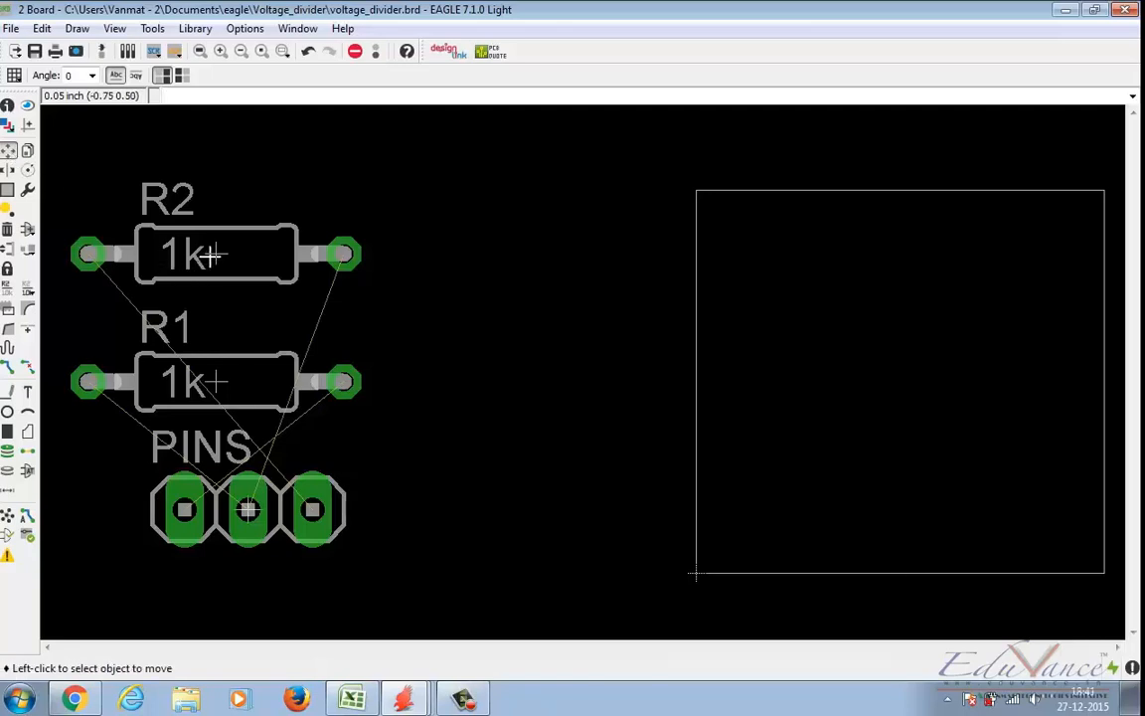
click(218, 256)
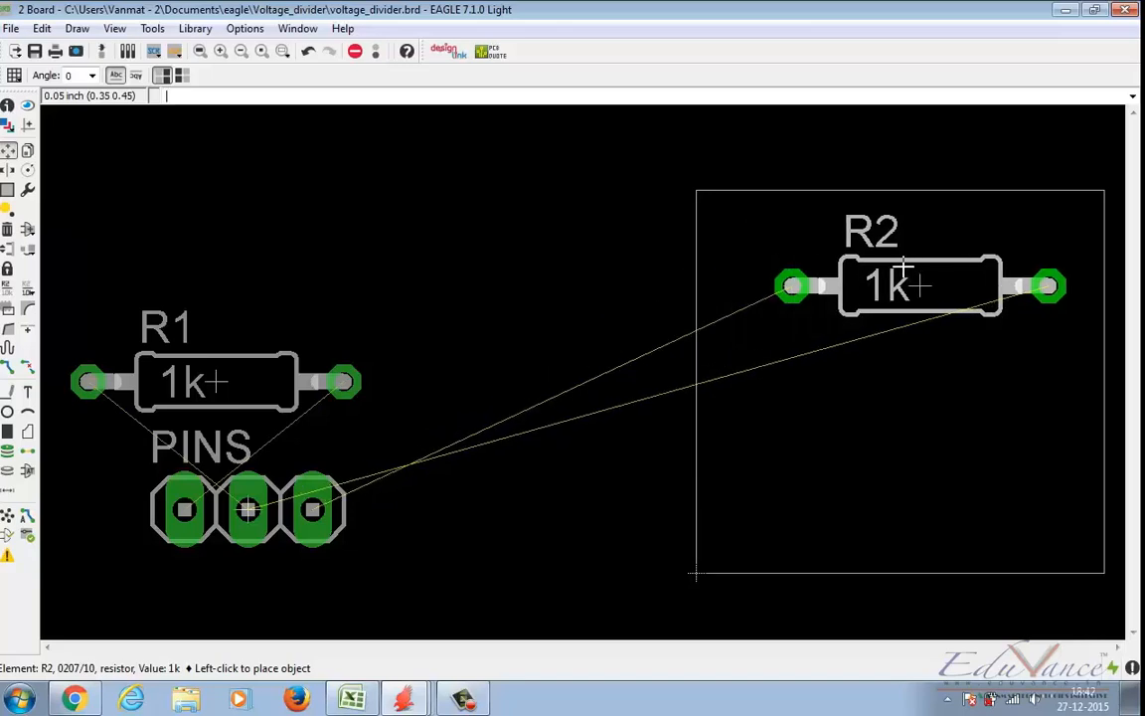
click(893, 285)
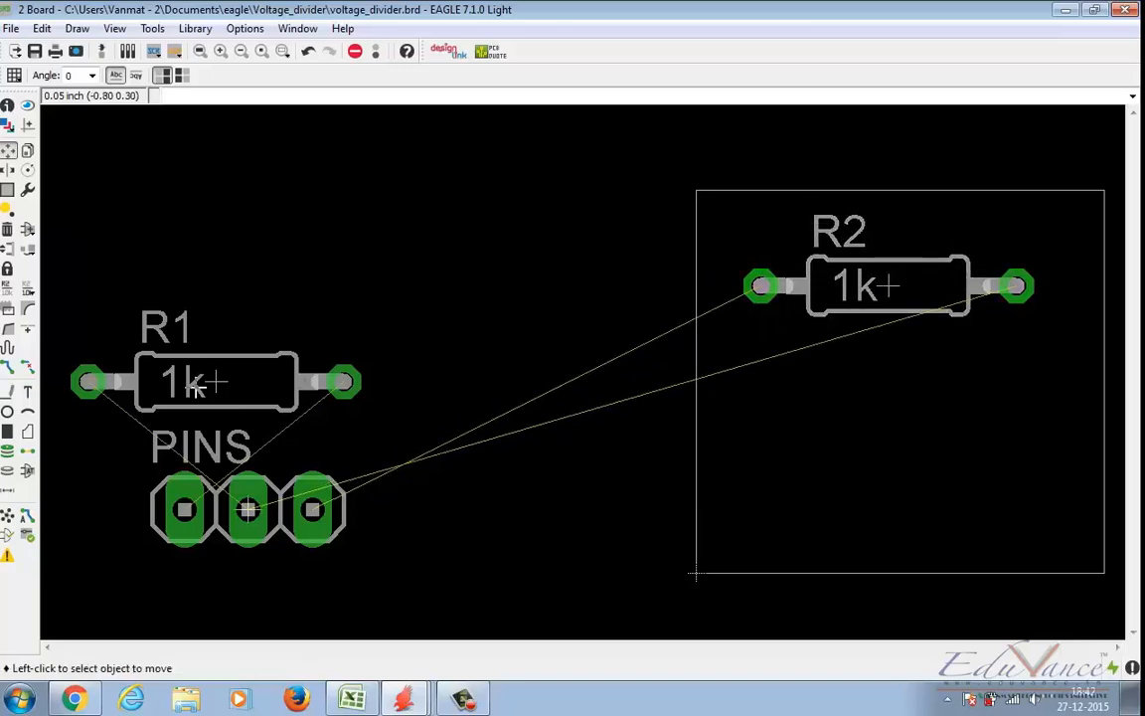
click(201, 383)
click(880, 509)
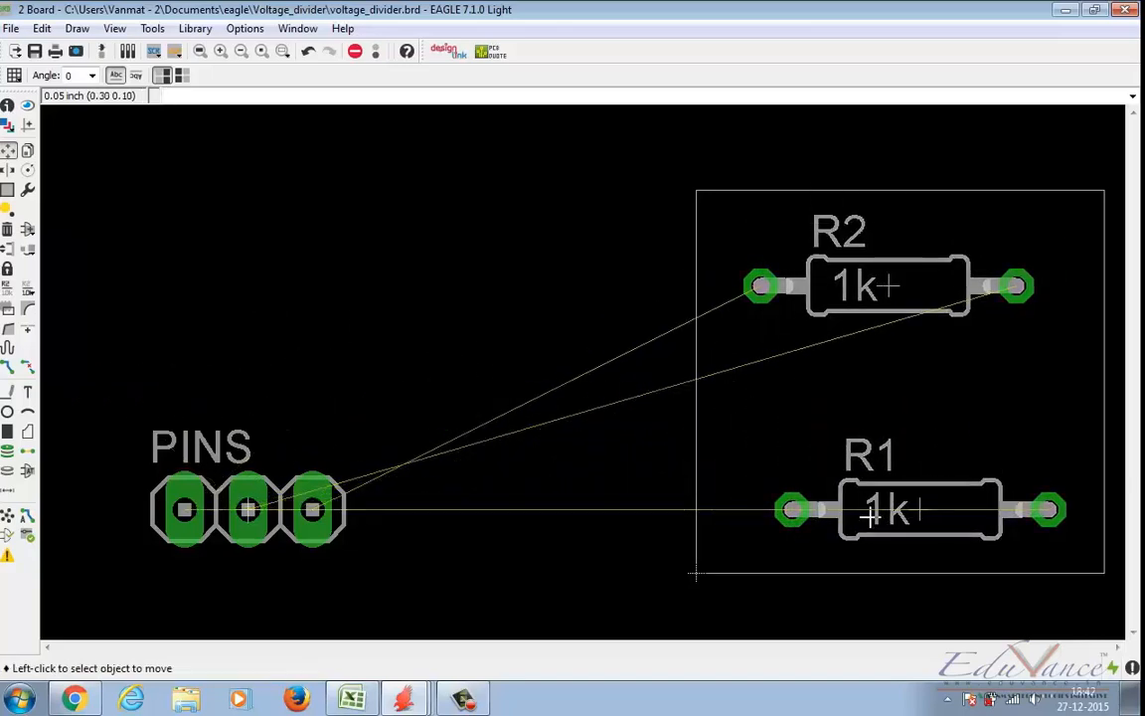
click(246, 509)
click(887, 384)
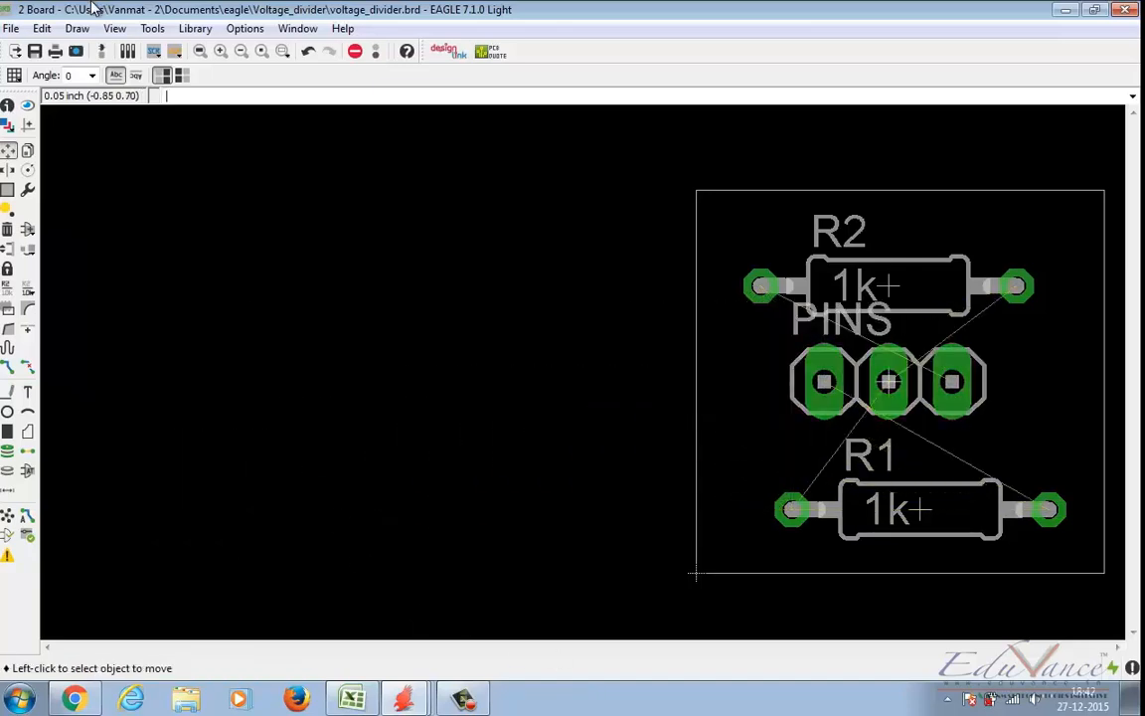
click(199, 51)
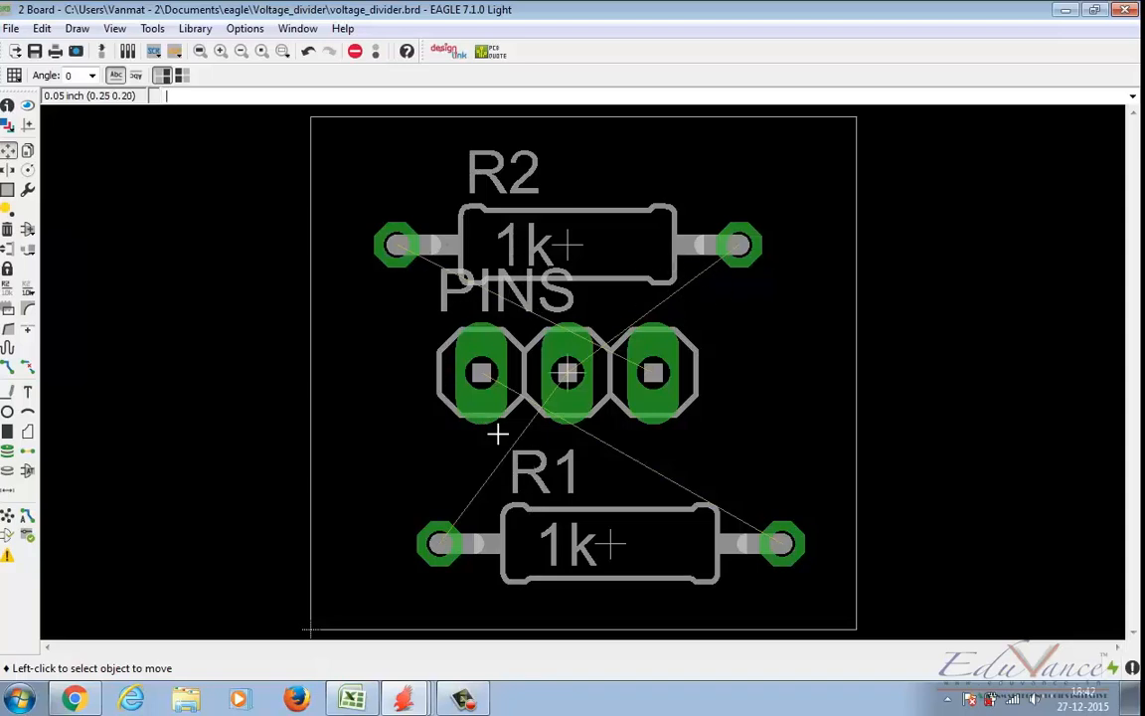
Step: Delete the horizontal VDD net segment from the divider line in the schematic, and view the effect on the board's airwires
click(418, 702)
click(378, 657)
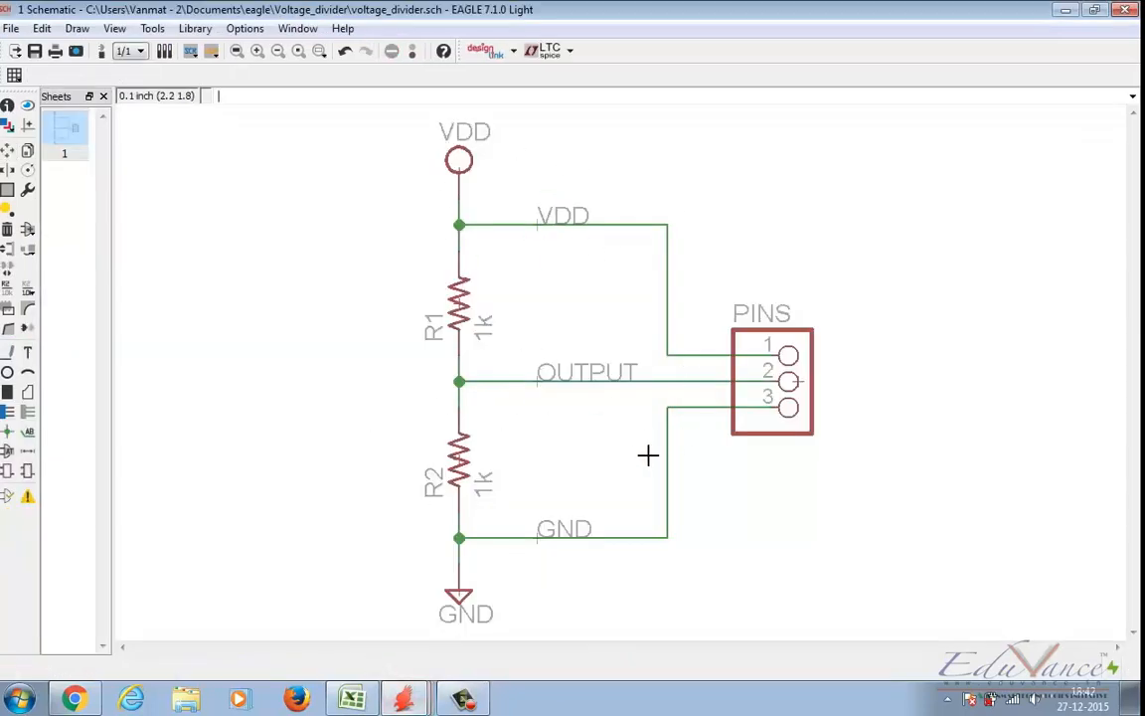
click(597, 222)
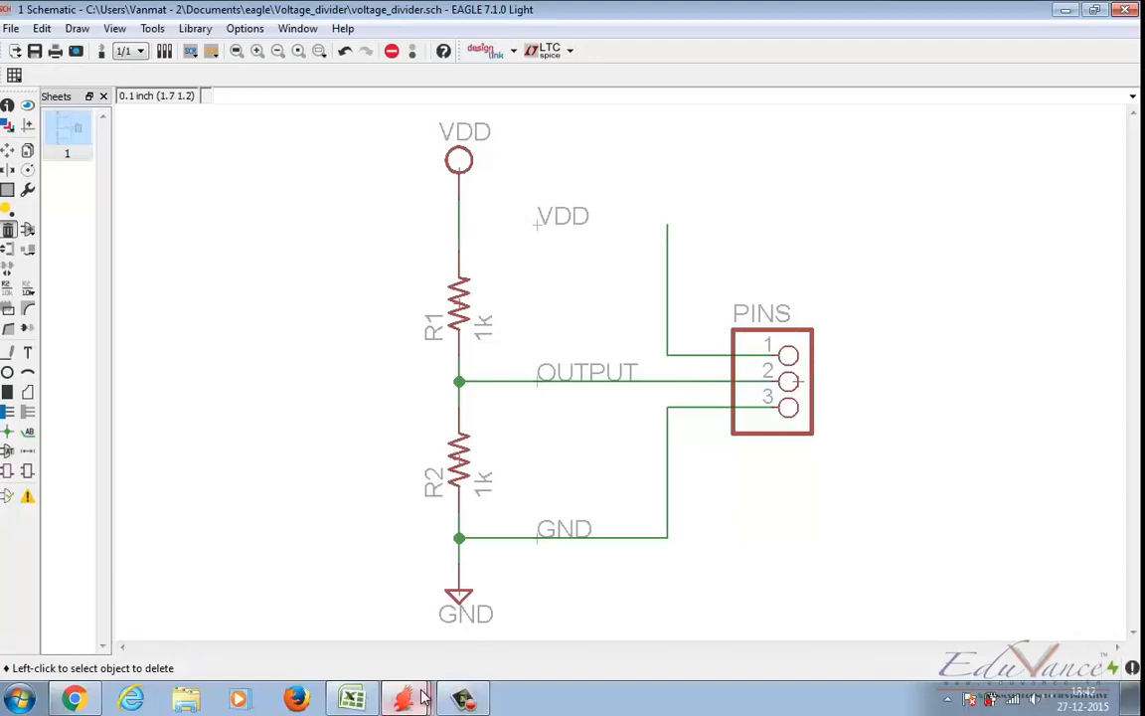
mouse_move(403, 699)
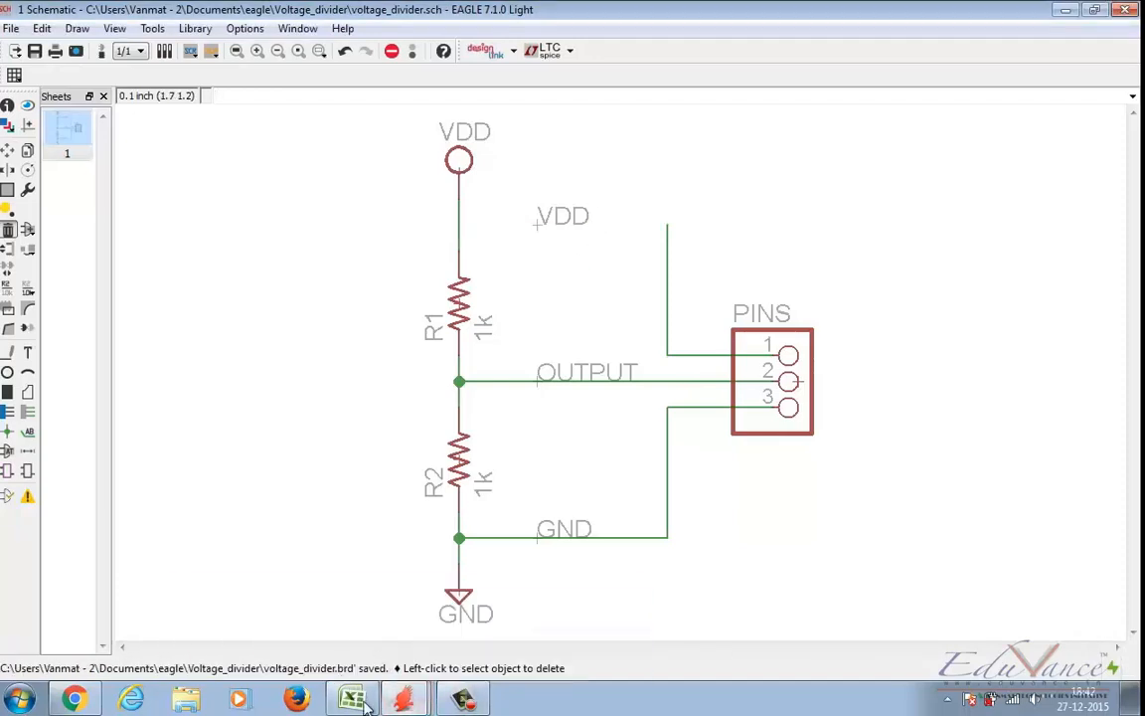
click(305, 627)
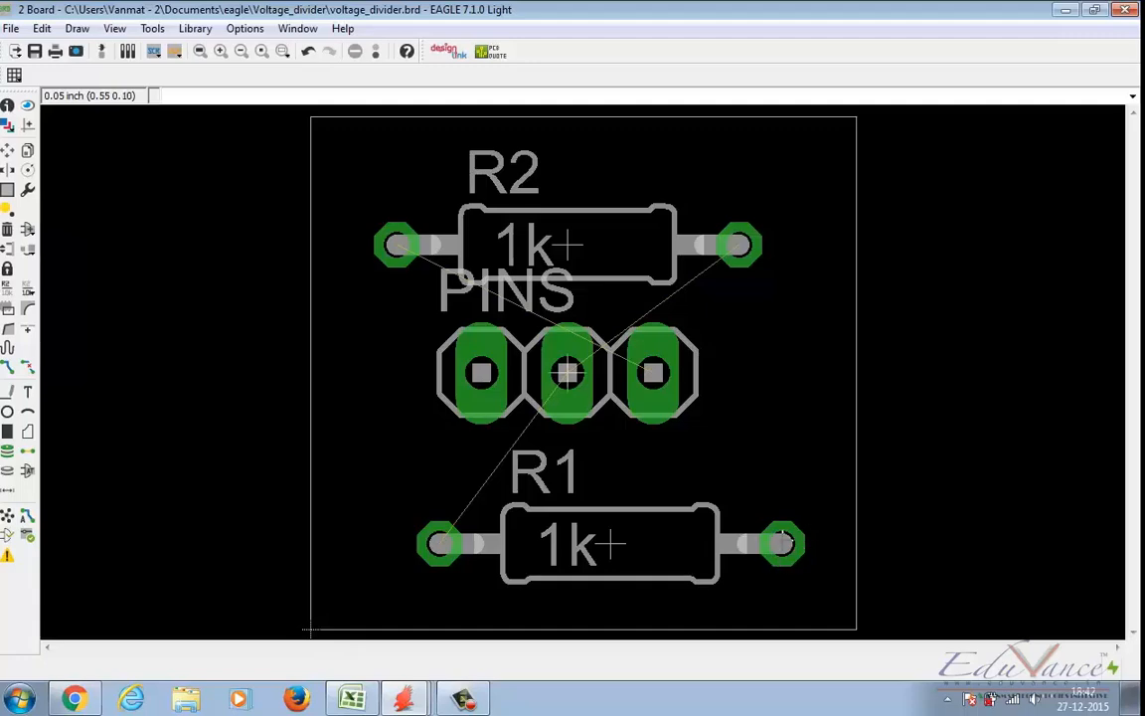
Step: Undo the deletion of the VDD net segment in the schematic, save, and return to the board
mouse_move(403, 696)
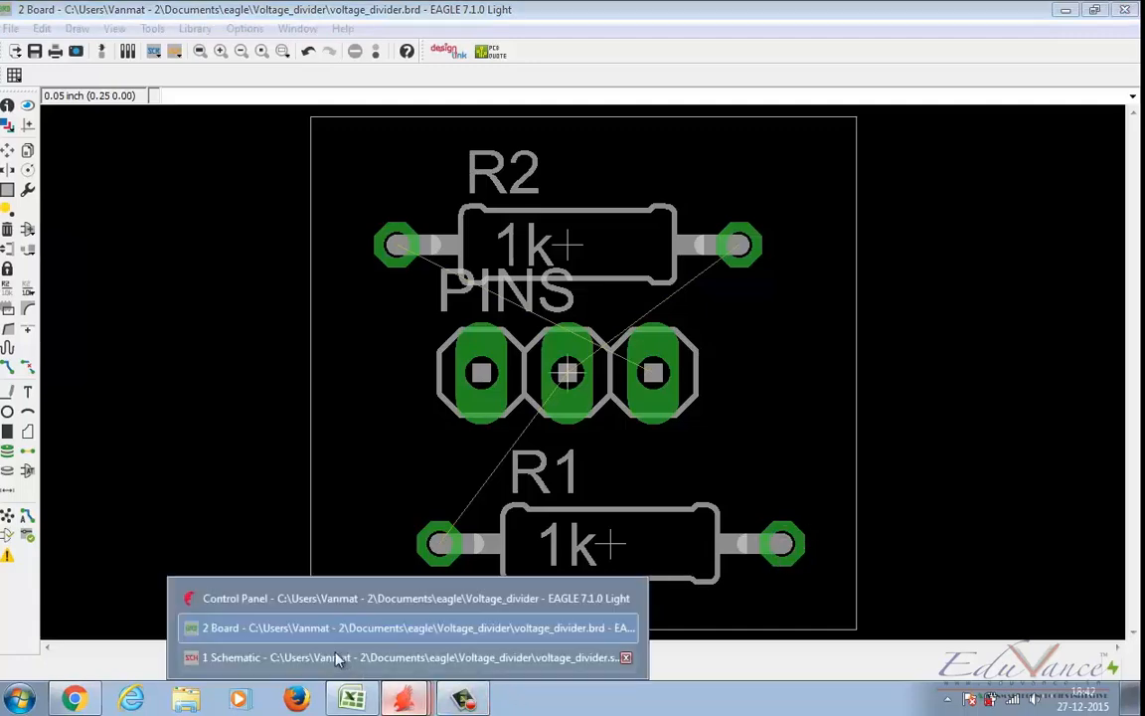
click(340, 659)
key(ctrl+z)
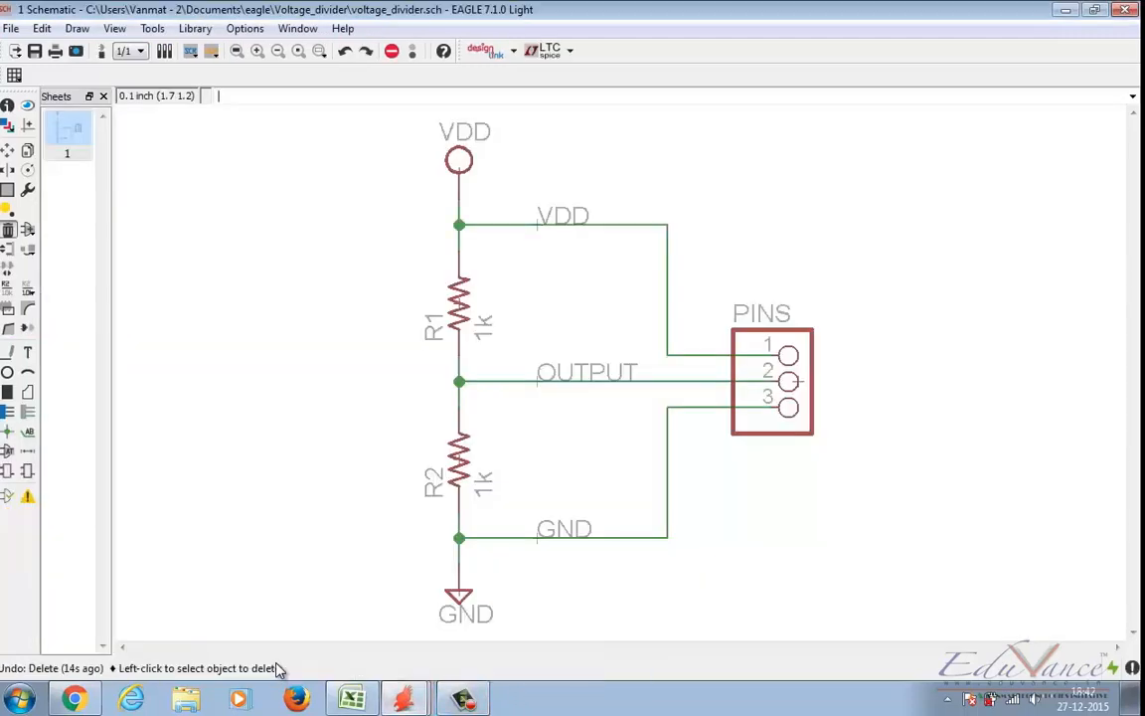
key(ctrl+s)
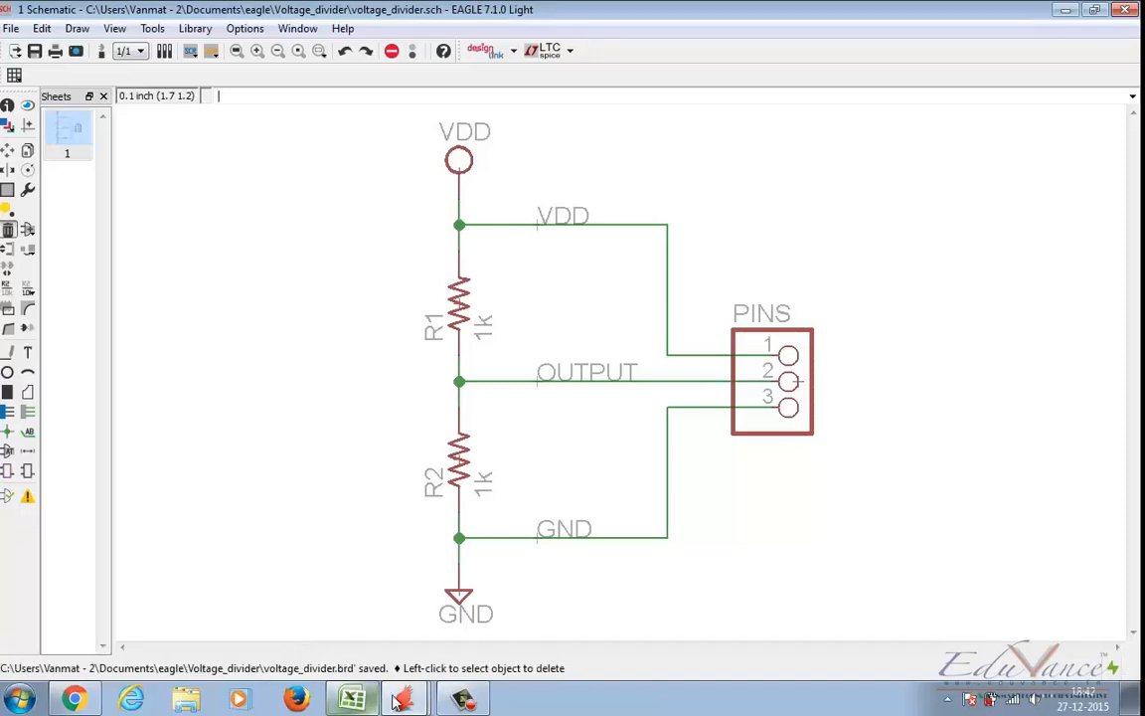
click(403, 696)
click(316, 628)
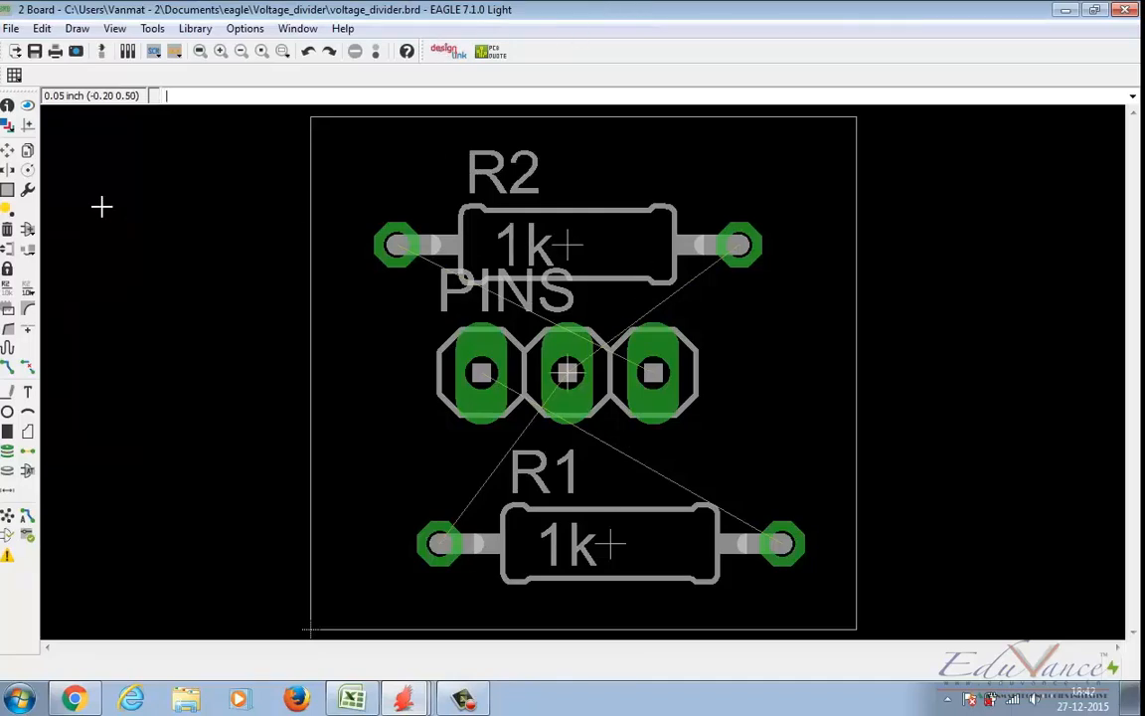
Step: Try moving R2 and the PINS header on the board to see how their airwires follow
click(8, 149)
click(567, 248)
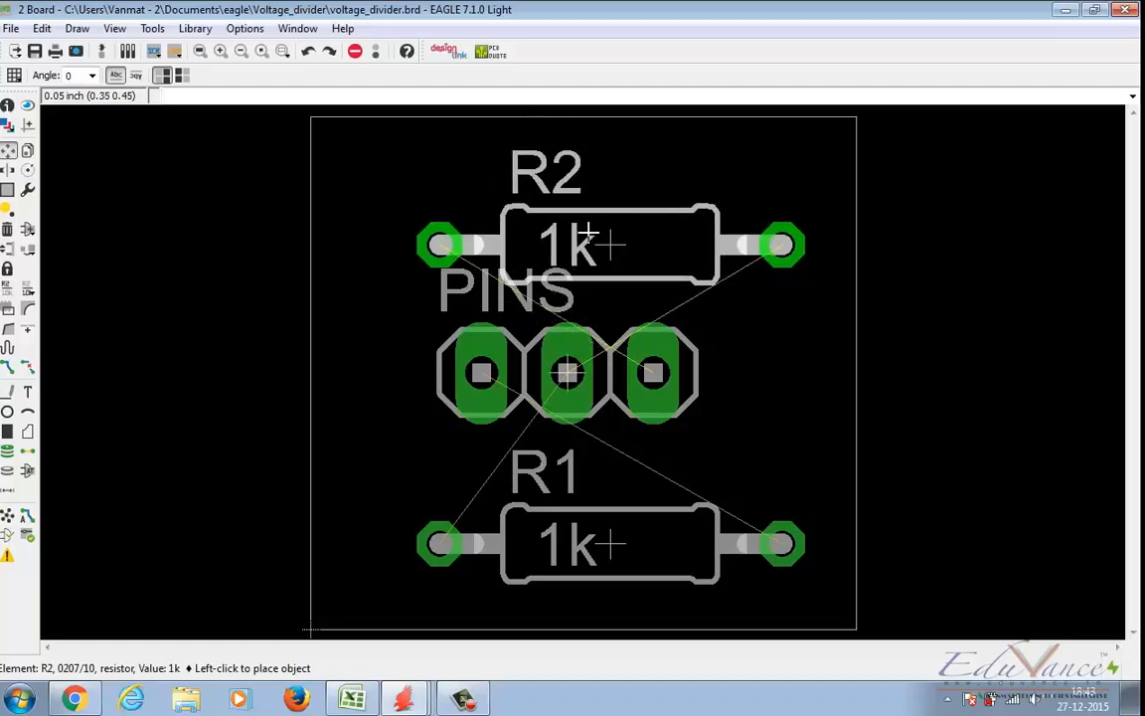
click(585, 232)
click(517, 340)
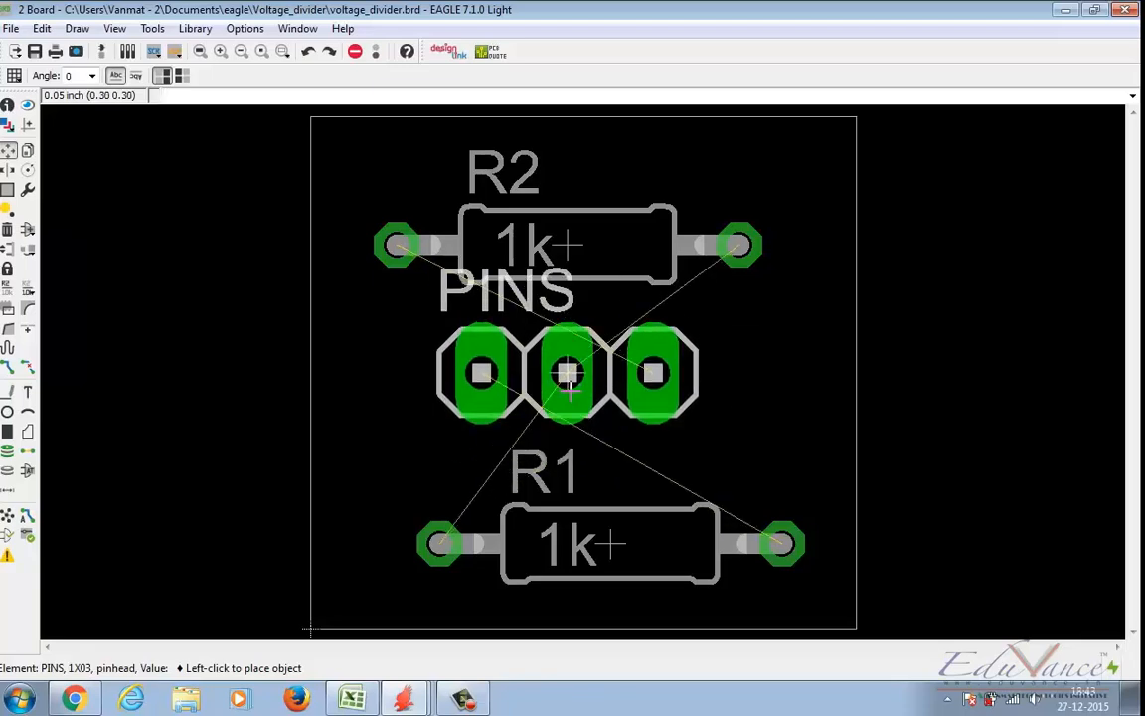
click(569, 386)
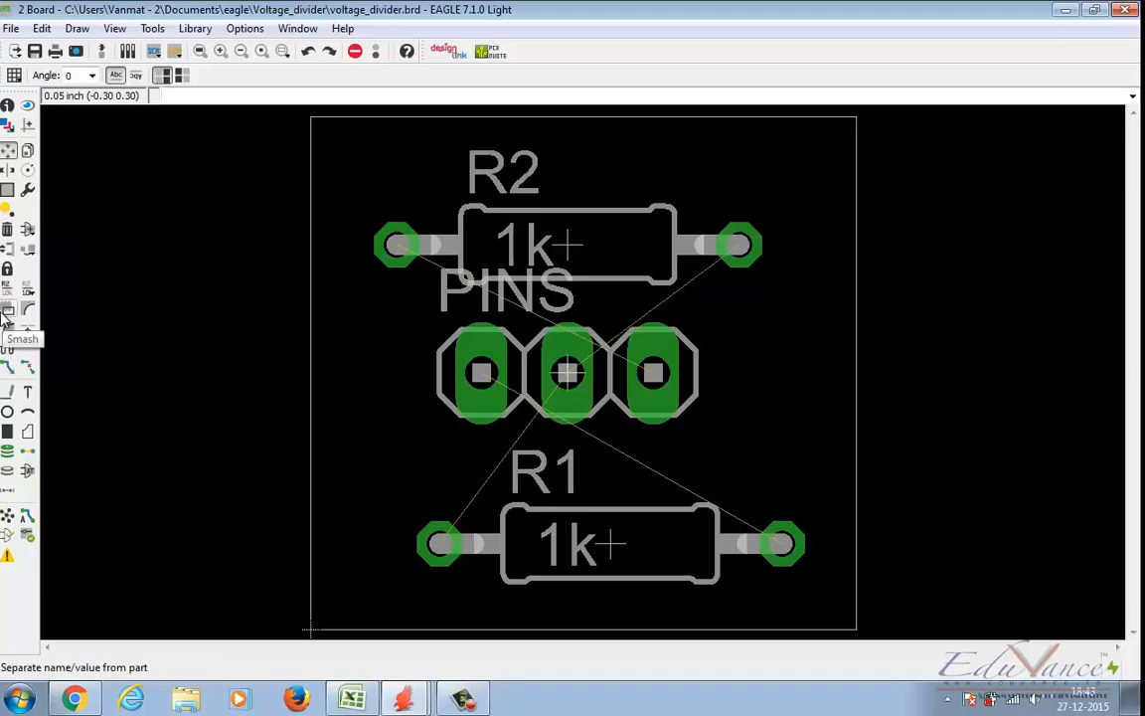
Step: Draw a vertical wire crossing the horizontal VDD net in the schematic, on the 91 Nets layer
mouse_move(403, 699)
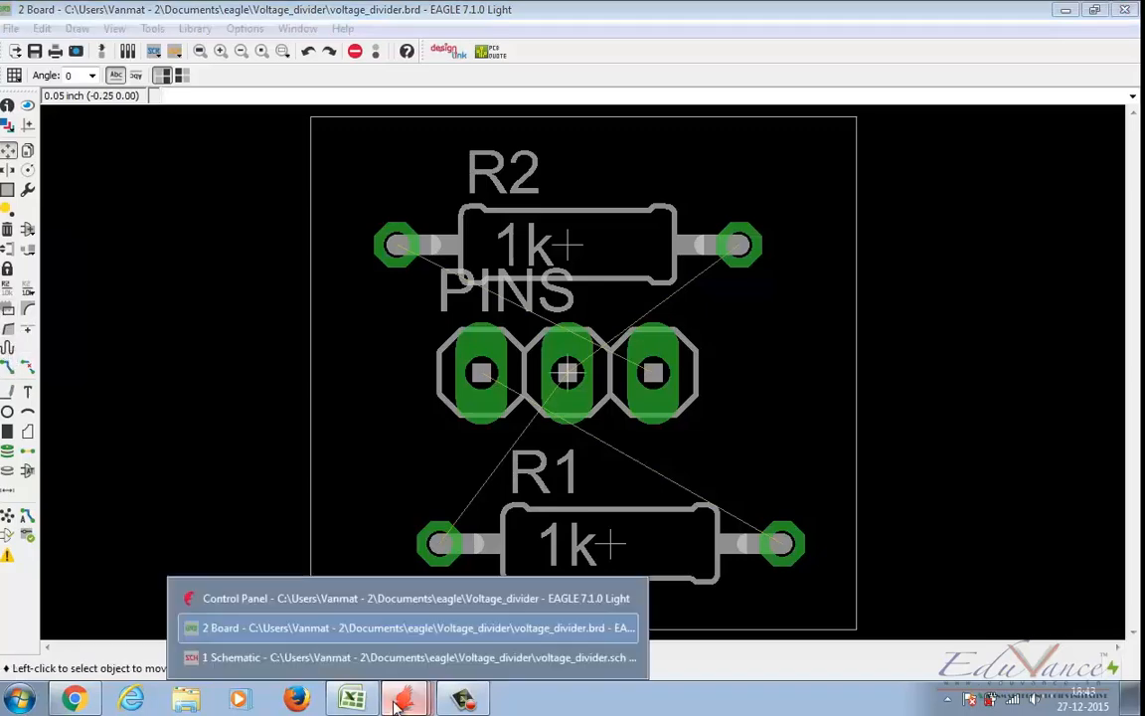
click(288, 659)
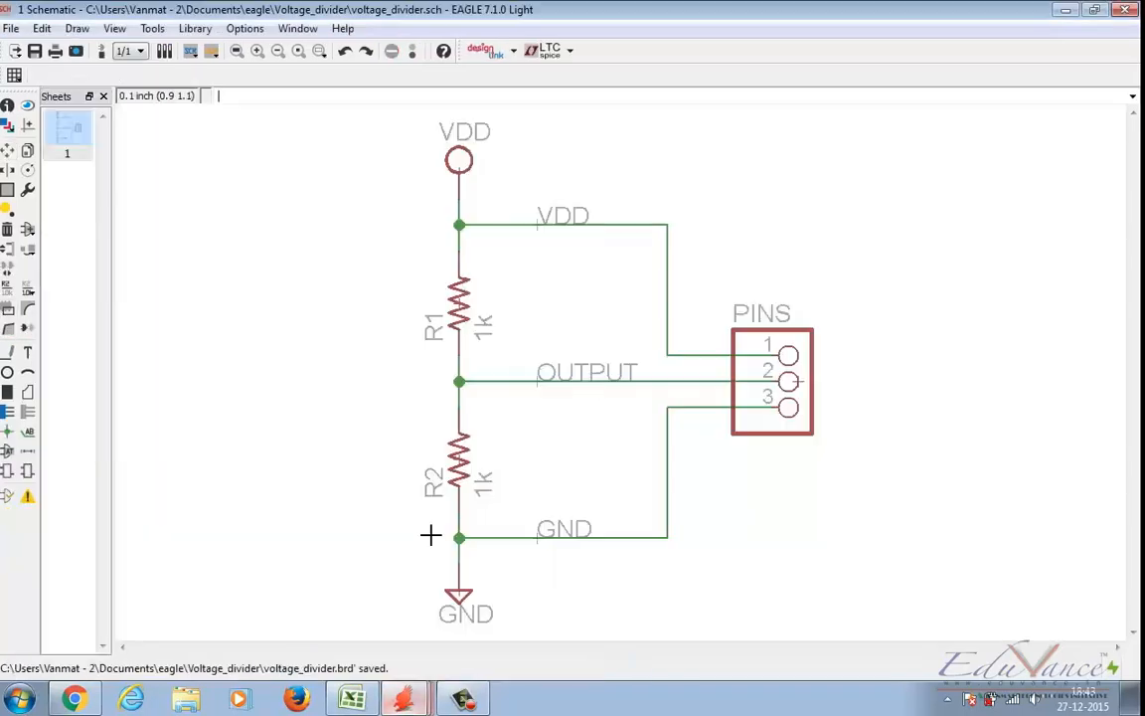
click(7, 350)
click(541, 182)
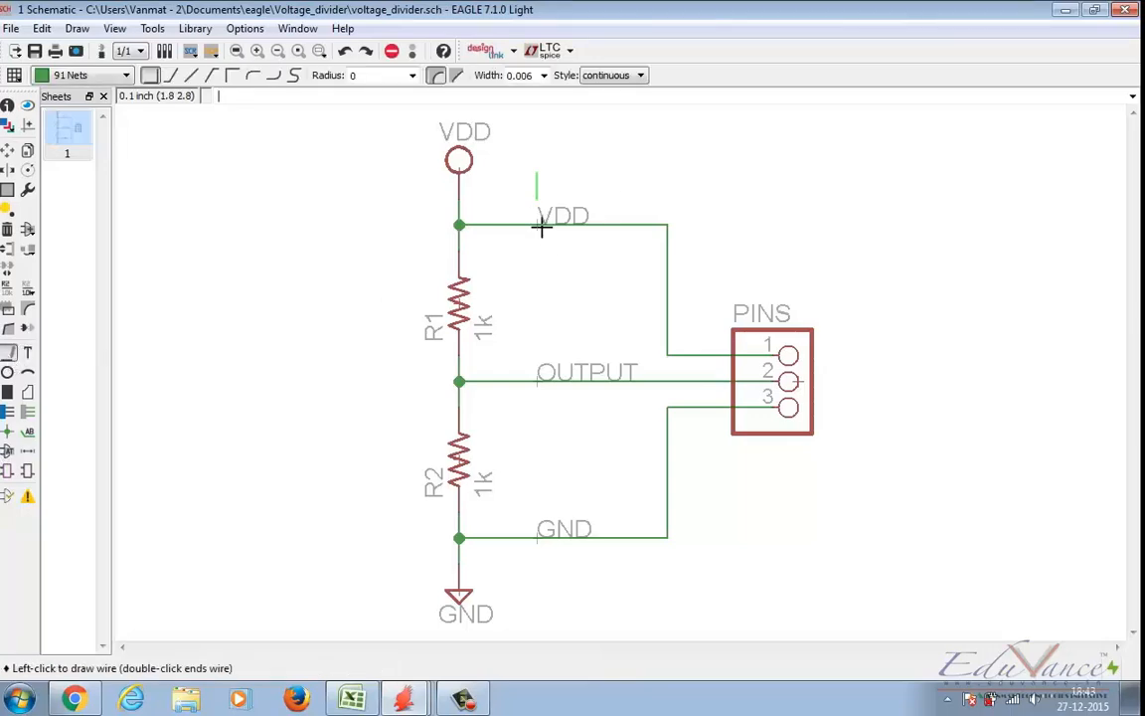
click(543, 290)
key(Escape)
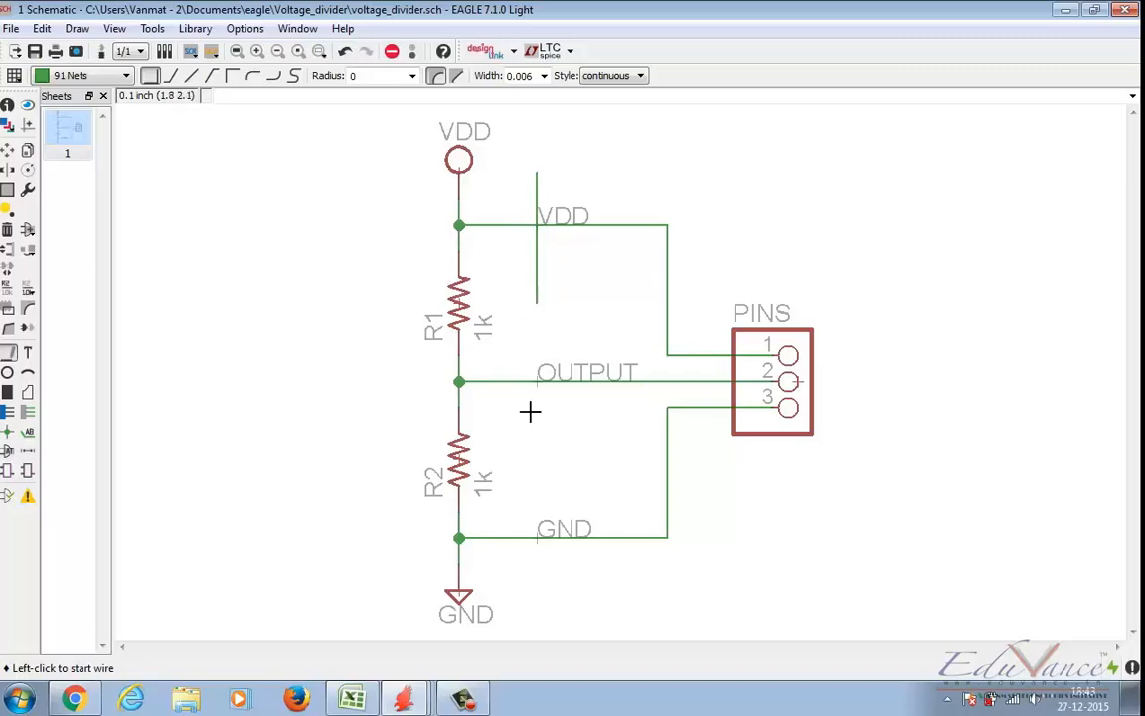
Step: Try a junction where the vertical wire crosses the VDD net, decline merging the segments, and undo the wire
click(8, 431)
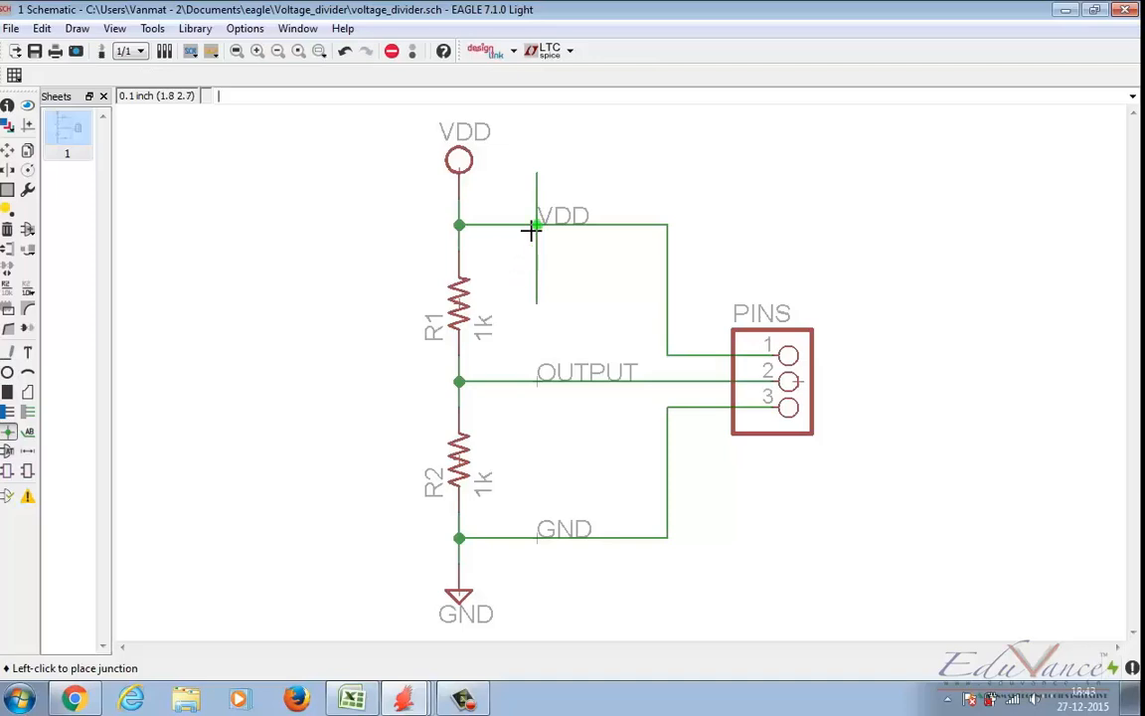
click(532, 229)
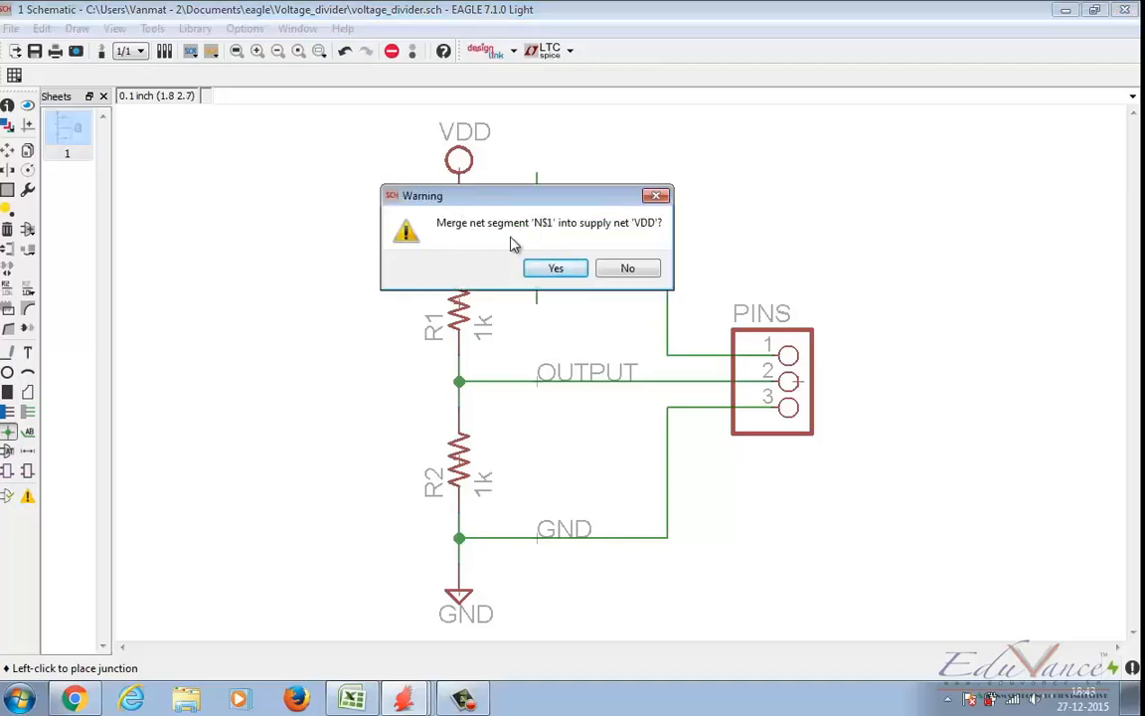
click(629, 273)
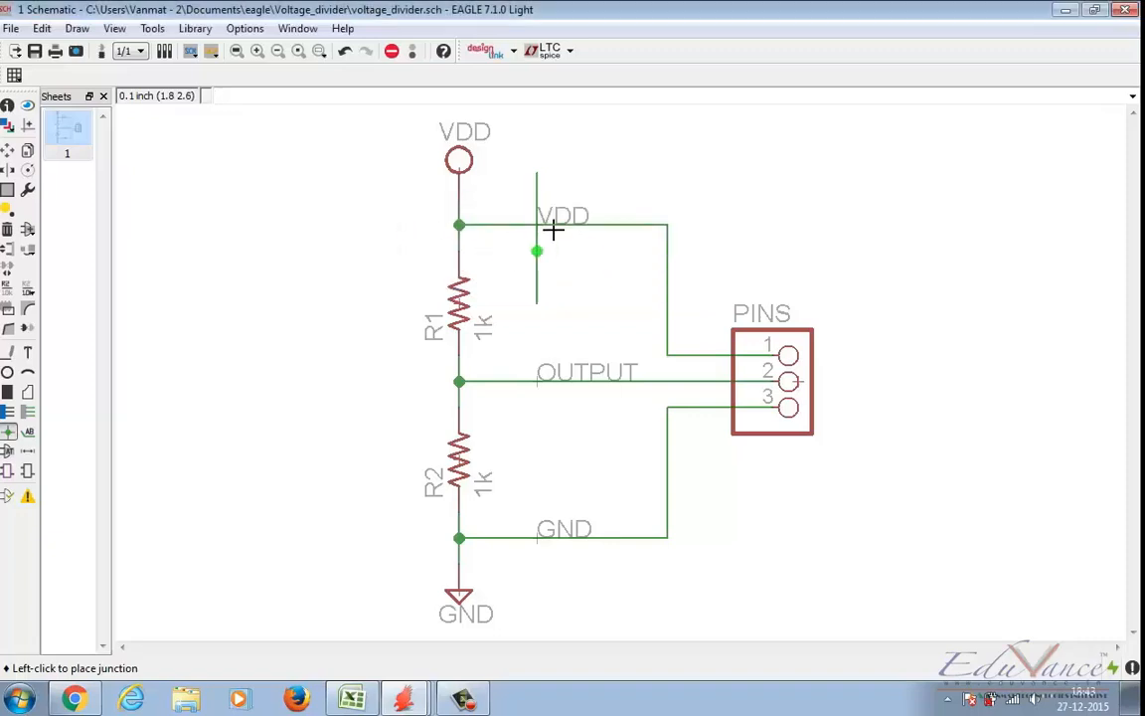
click(9, 430)
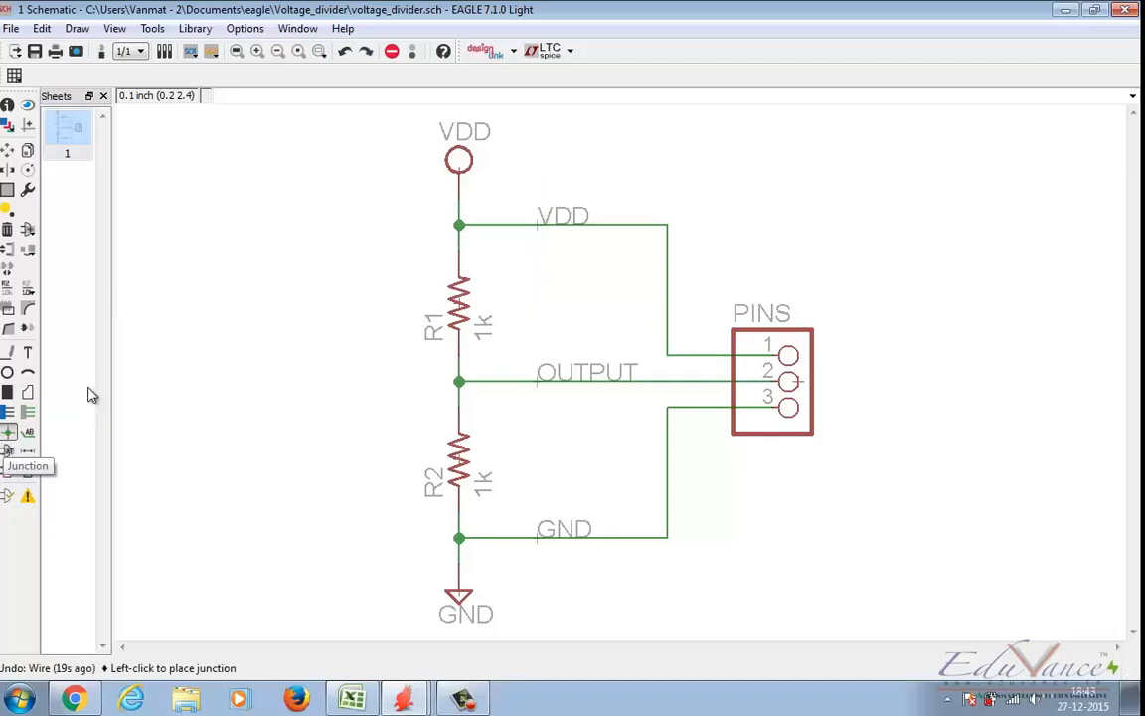
Step: On the board, rotate R2 to 180° and place it above the PINS header at (0.30 0.50)
click(403, 699)
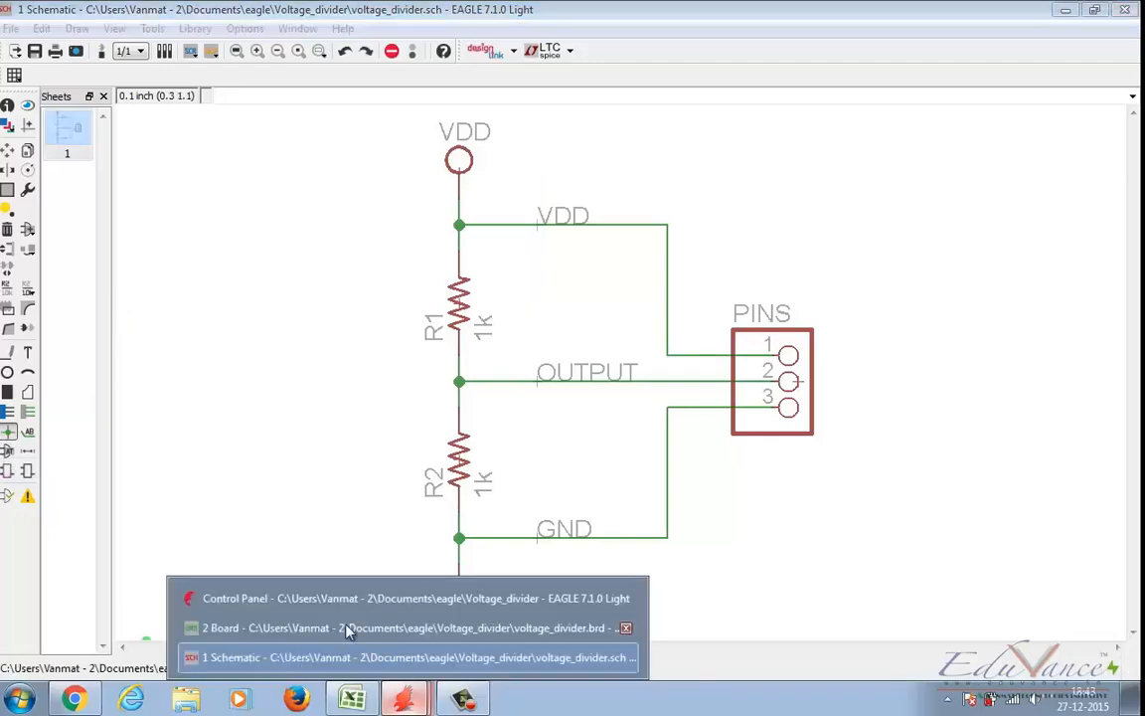
click(288, 629)
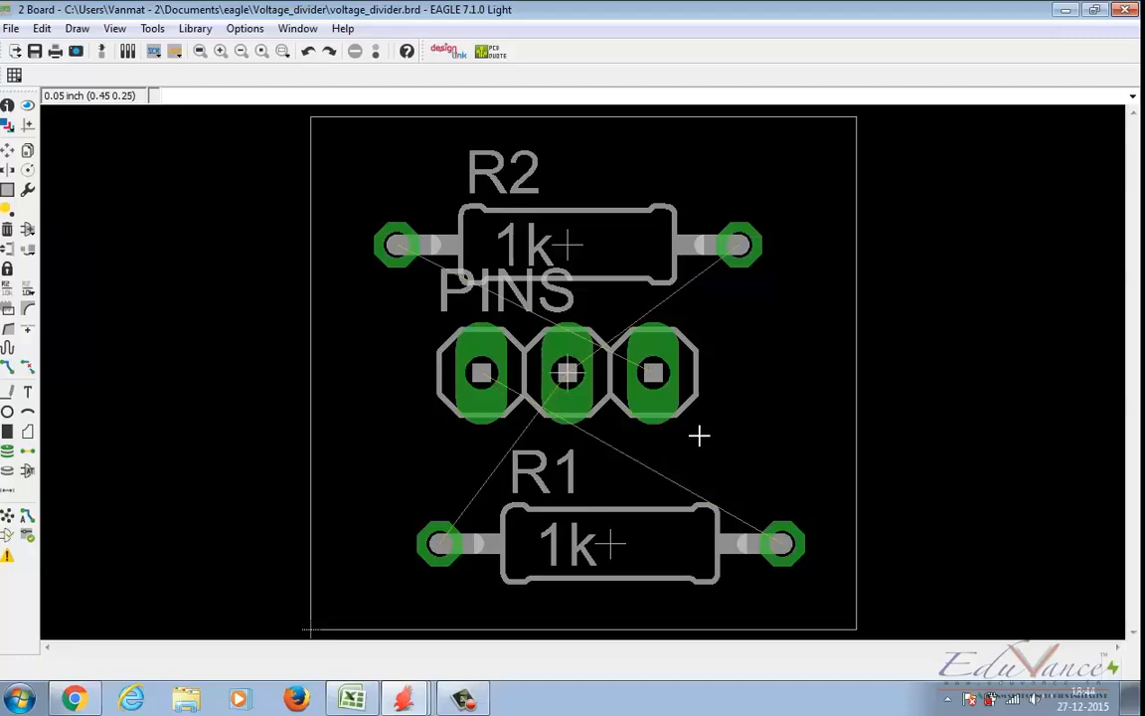
scroll(696, 433, up, 3)
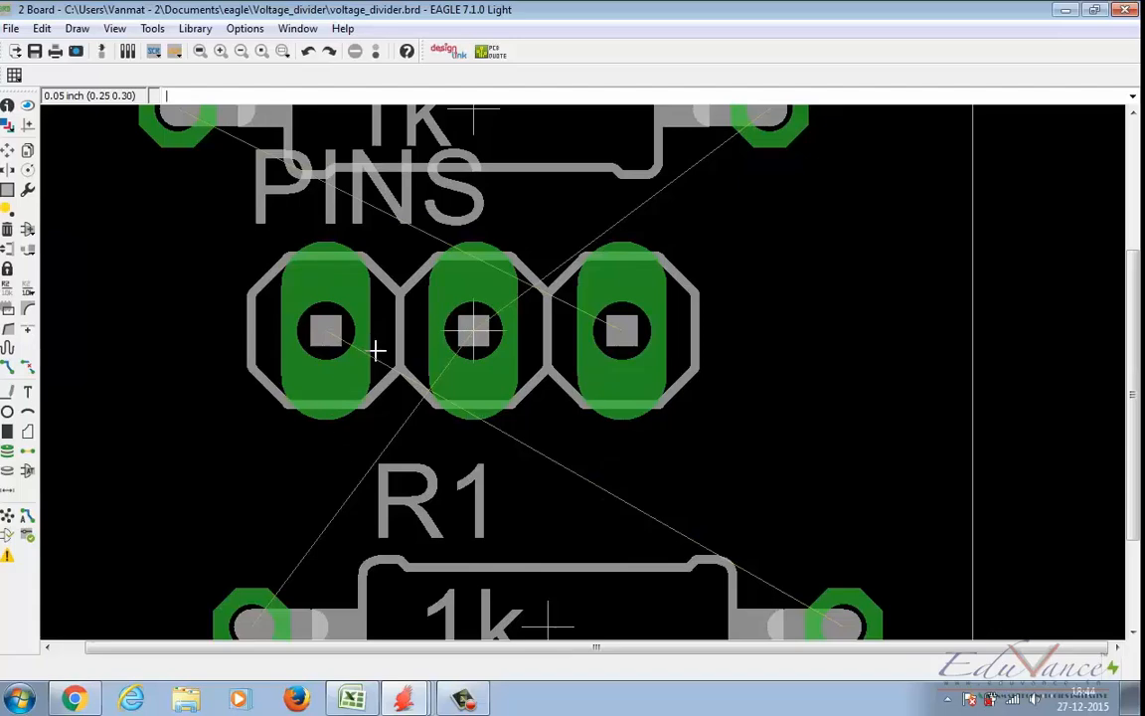
scroll(378, 348, down, 2)
click(8, 149)
click(418, 231)
right_click(434, 219)
right_click(435, 219)
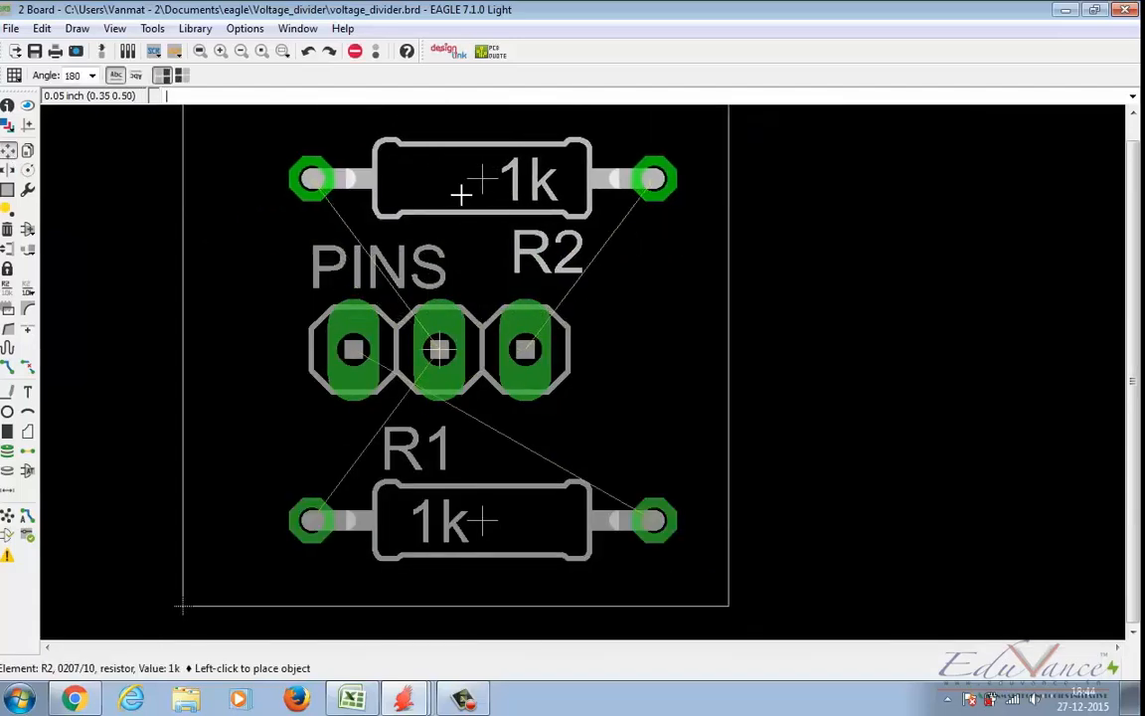
middle_drag(454, 197, 581, 204)
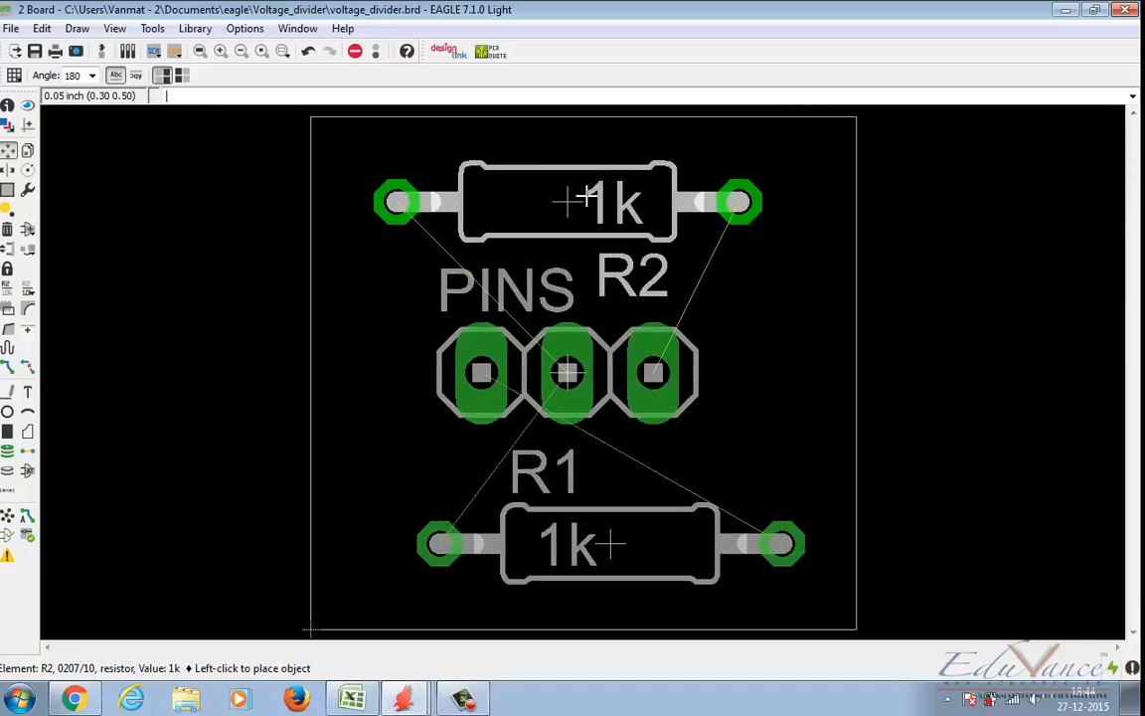
click(563, 202)
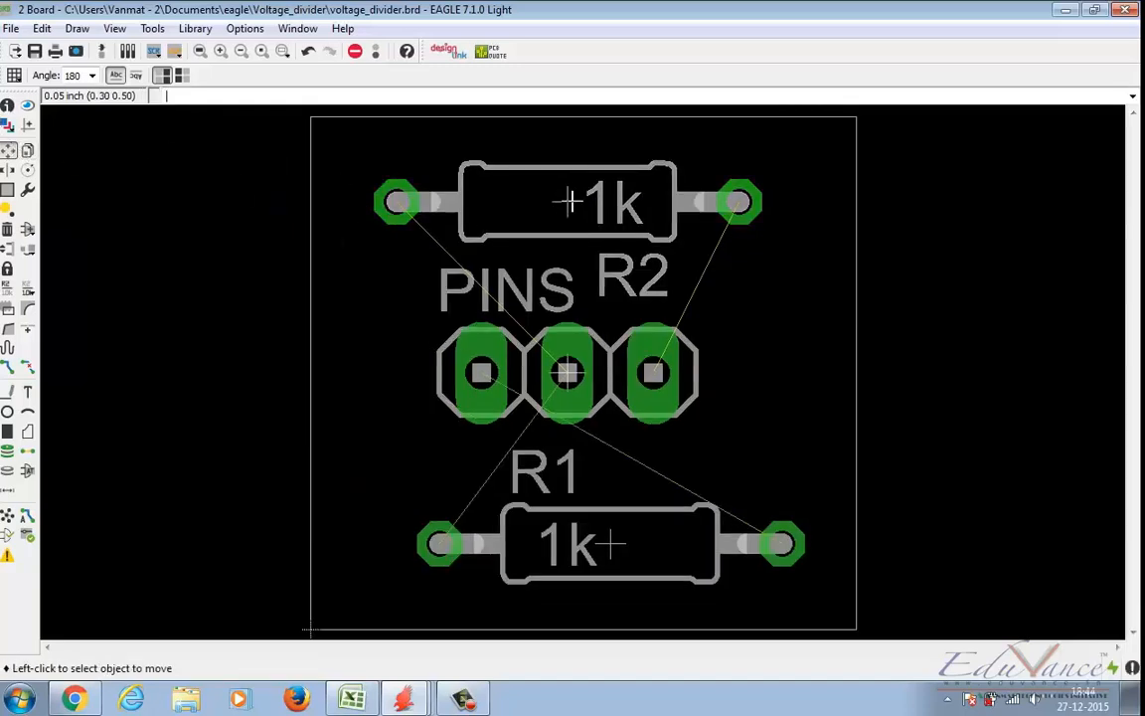
Step: Rotate R1 to 180° and place it below the PINS header, aligned vertically with R2
click(609, 543)
right_click(610, 543)
right_click(607, 543)
right_click(637, 544)
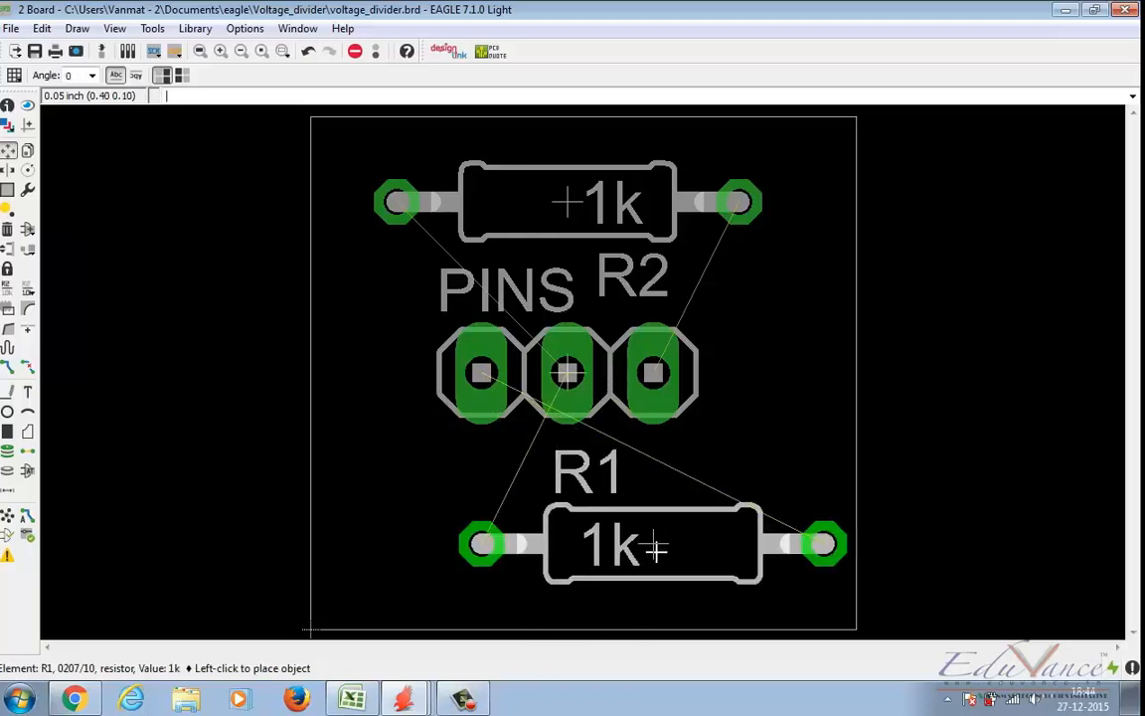
right_click(653, 548)
right_click(597, 545)
click(569, 557)
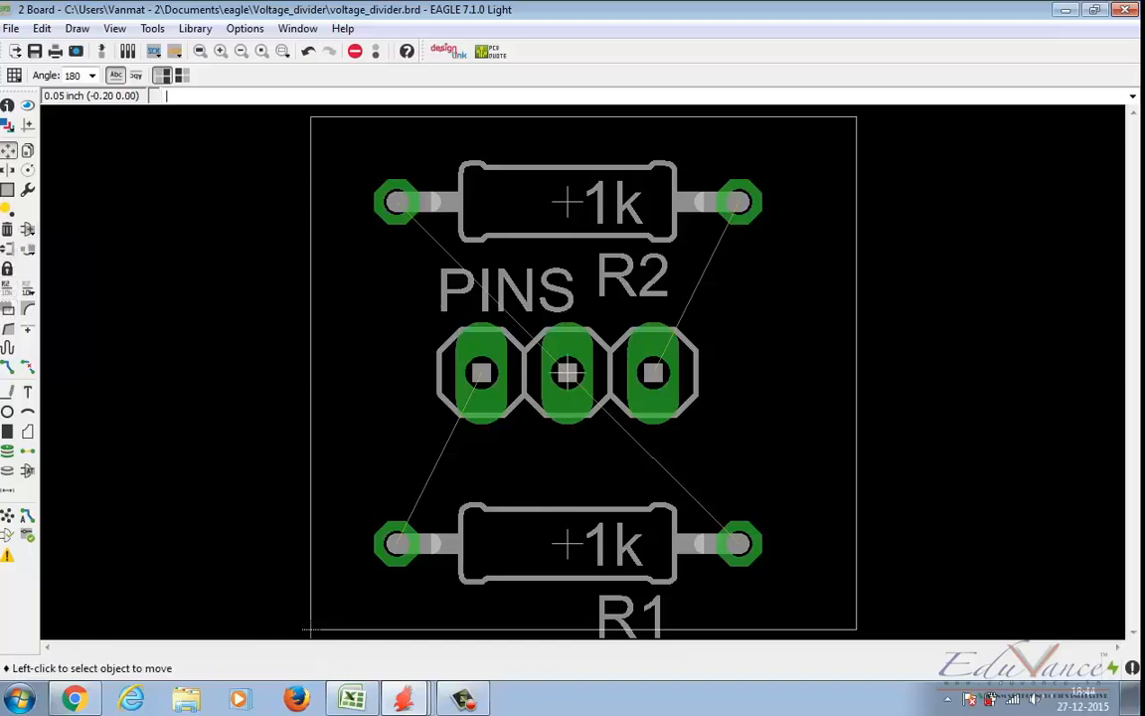
Step: Set up manual routing with a 0.024 track width, the 16 Bottom layer and wire bend style 1
click(8, 370)
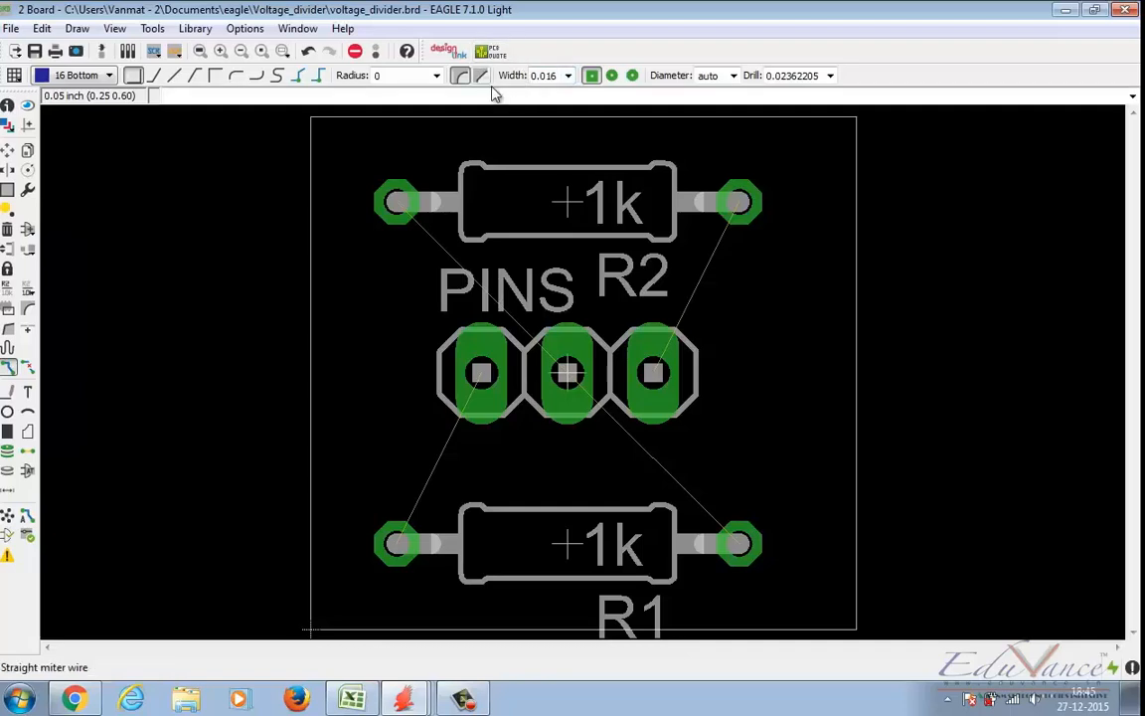
click(569, 76)
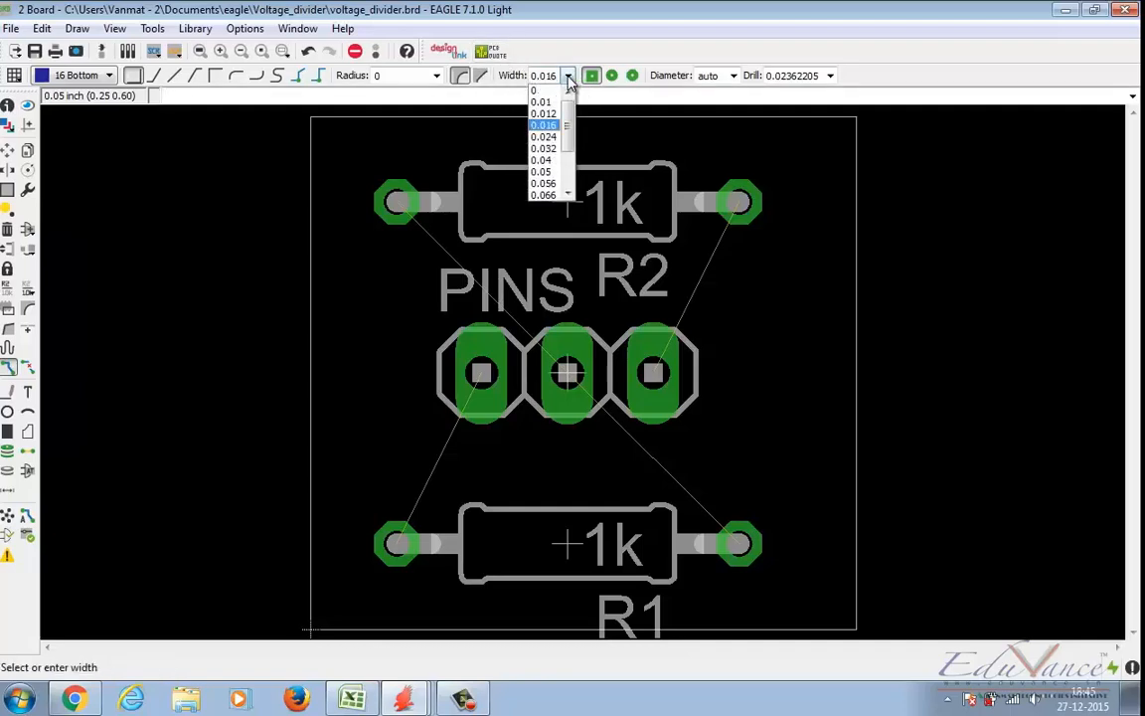
click(548, 138)
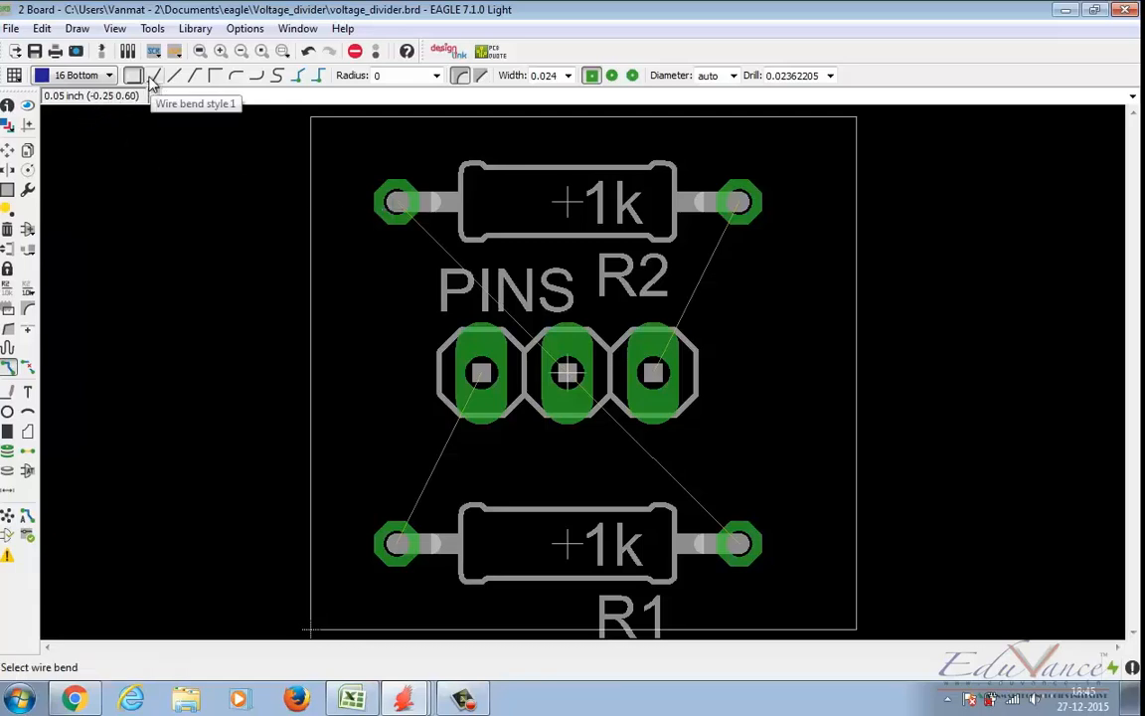
click(98, 83)
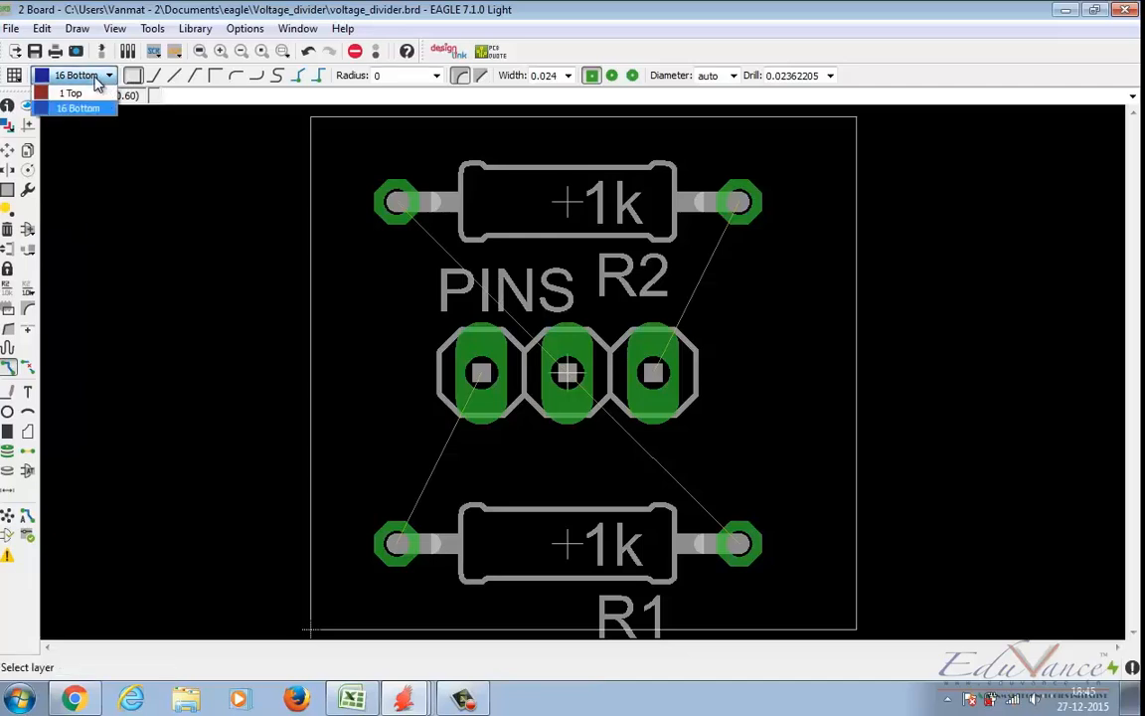
click(96, 80)
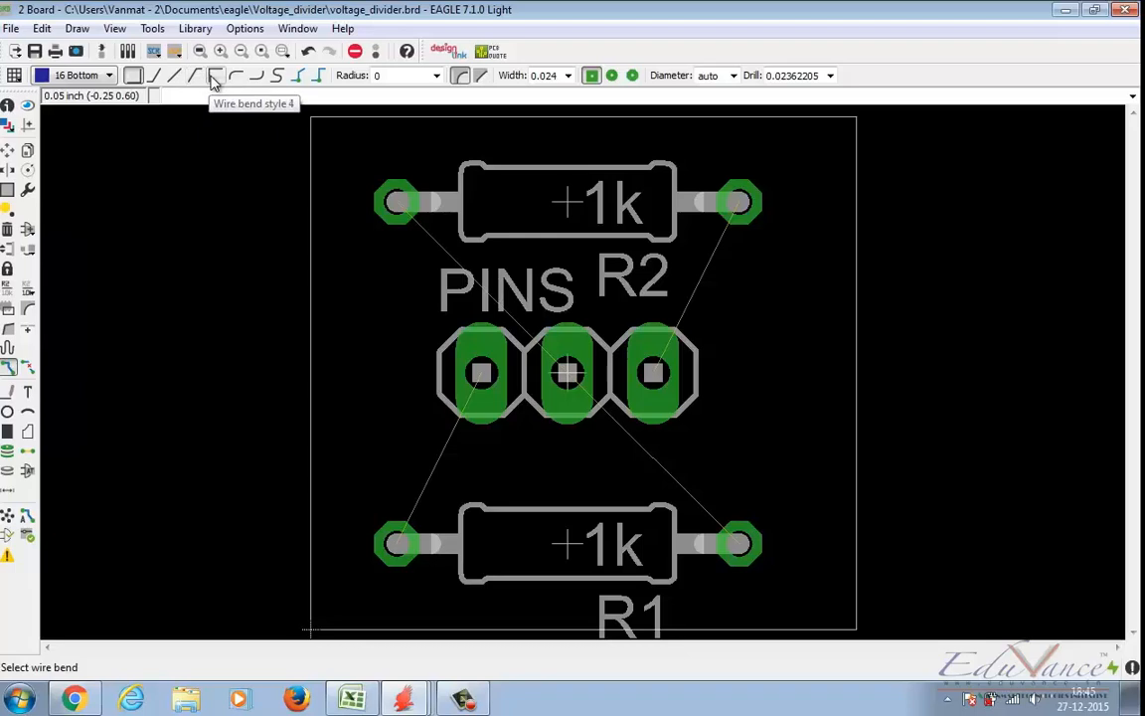
click(154, 77)
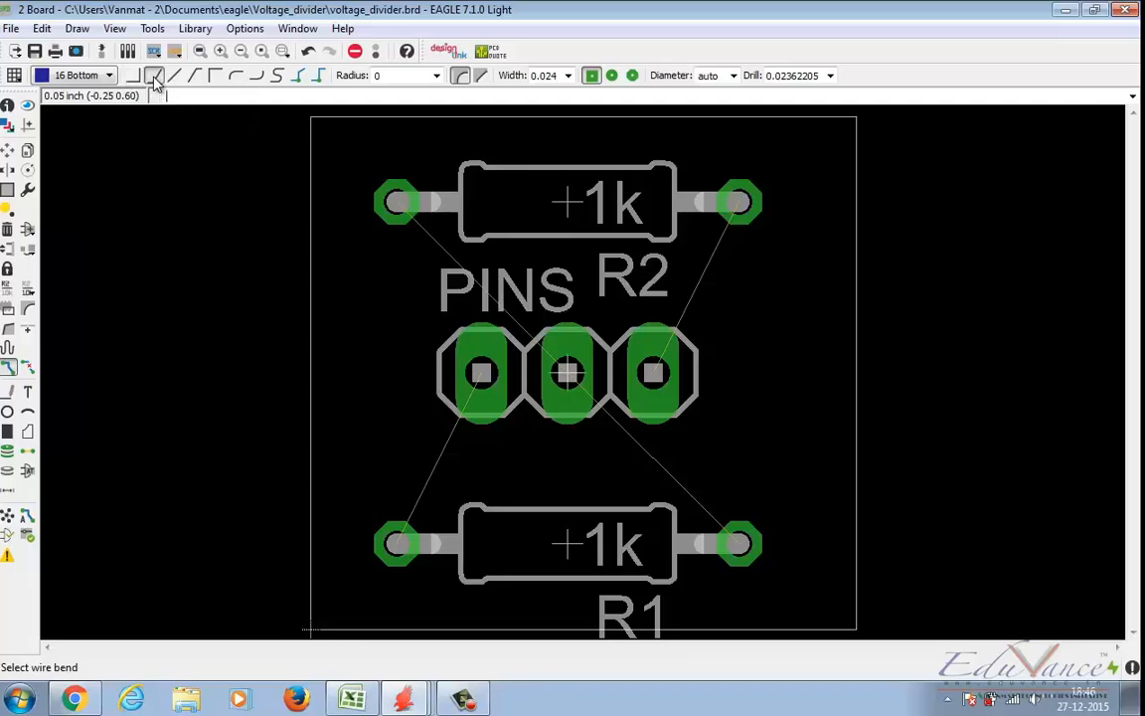
Step: Route all airwires: R2's left pad and R1's right pad to the middle pin, and the remaining resistor pads to the outer pins
click(397, 203)
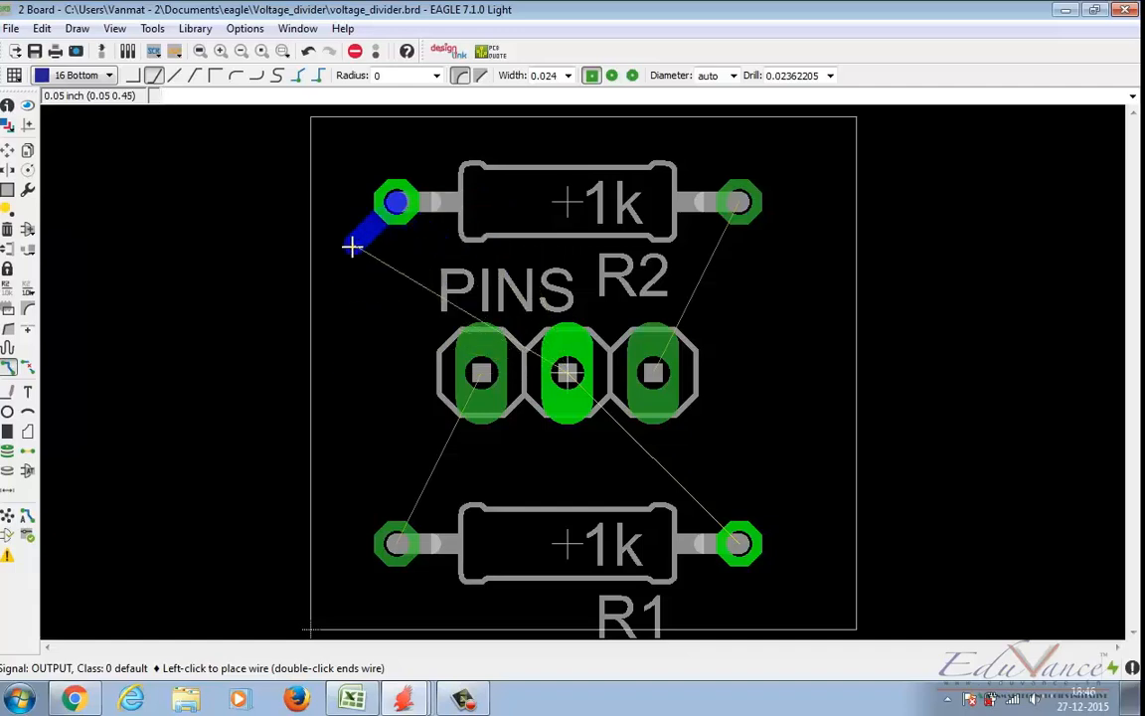
click(397, 203)
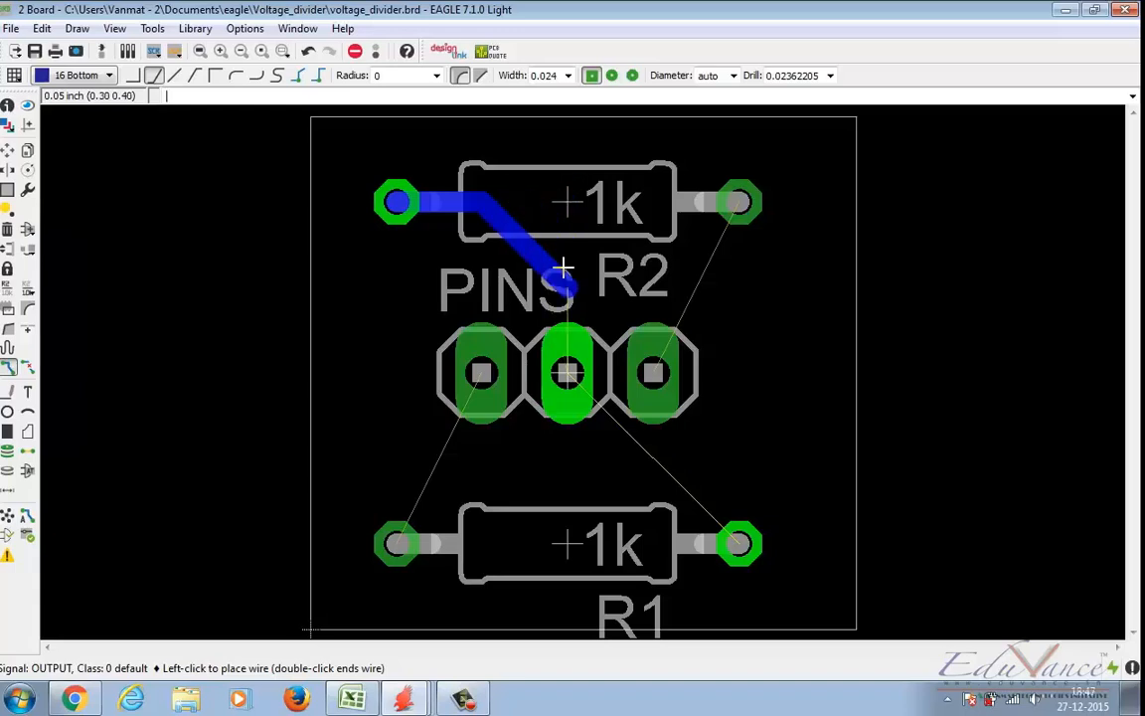
click(567, 373)
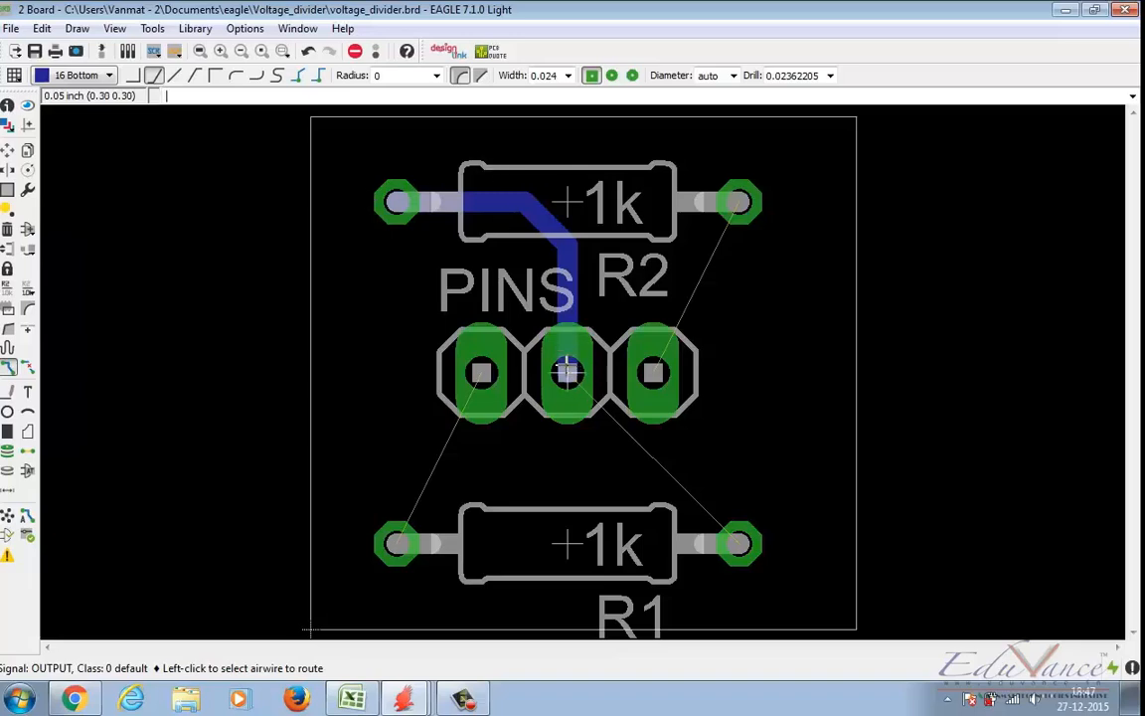
click(731, 537)
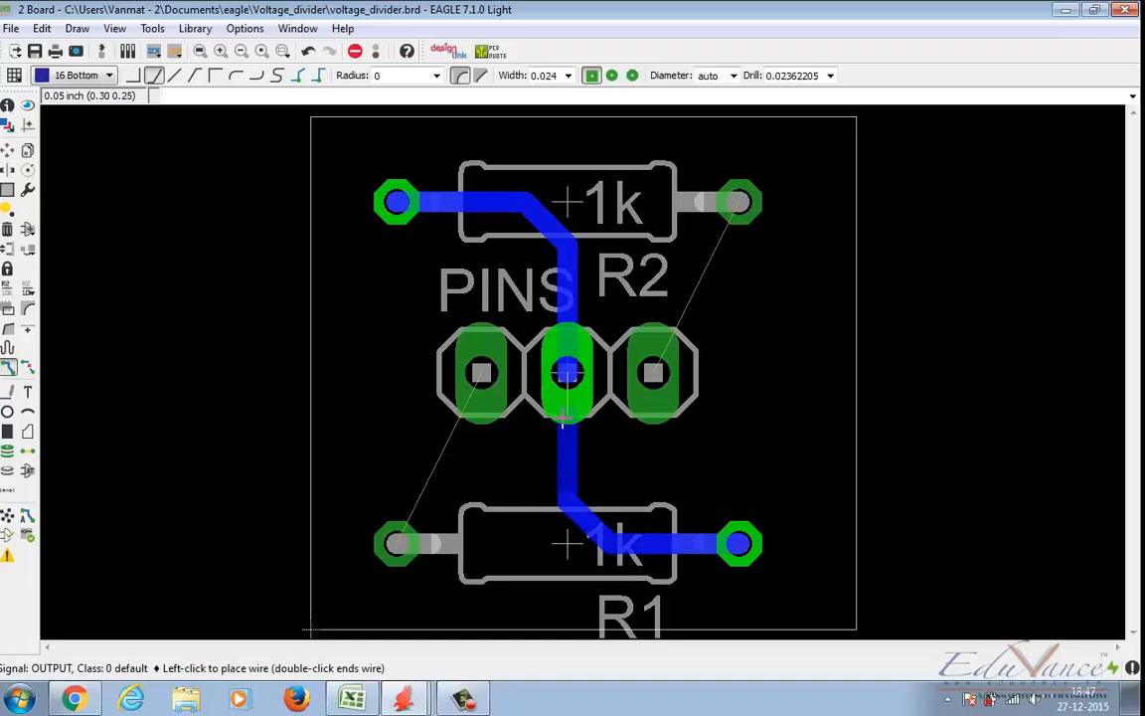
click(567, 372)
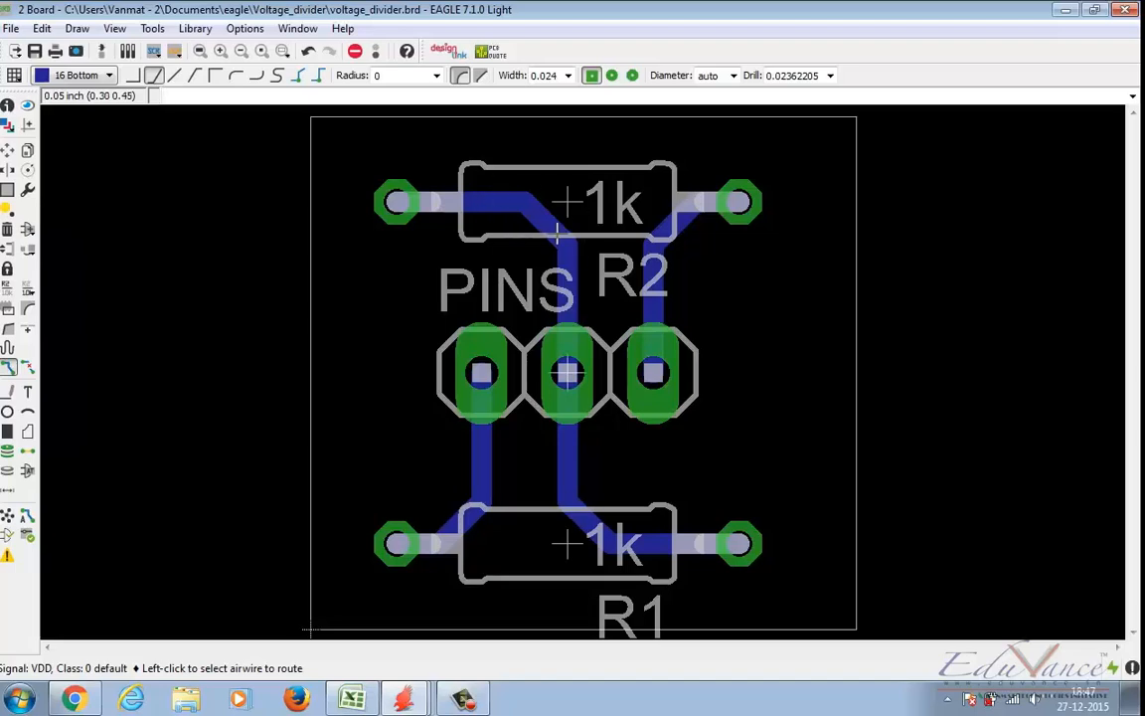
Step: Rip up the track between R2's left pad and the middle pin and recalculate the airwires
click(29, 368)
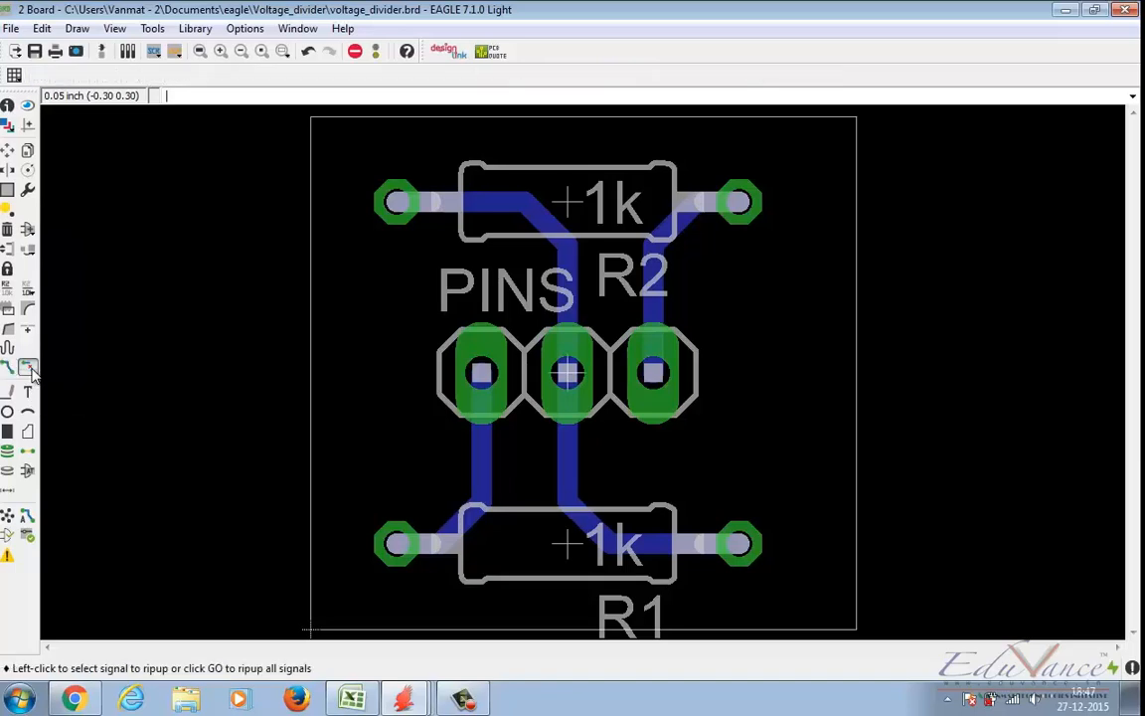
click(548, 242)
click(548, 243)
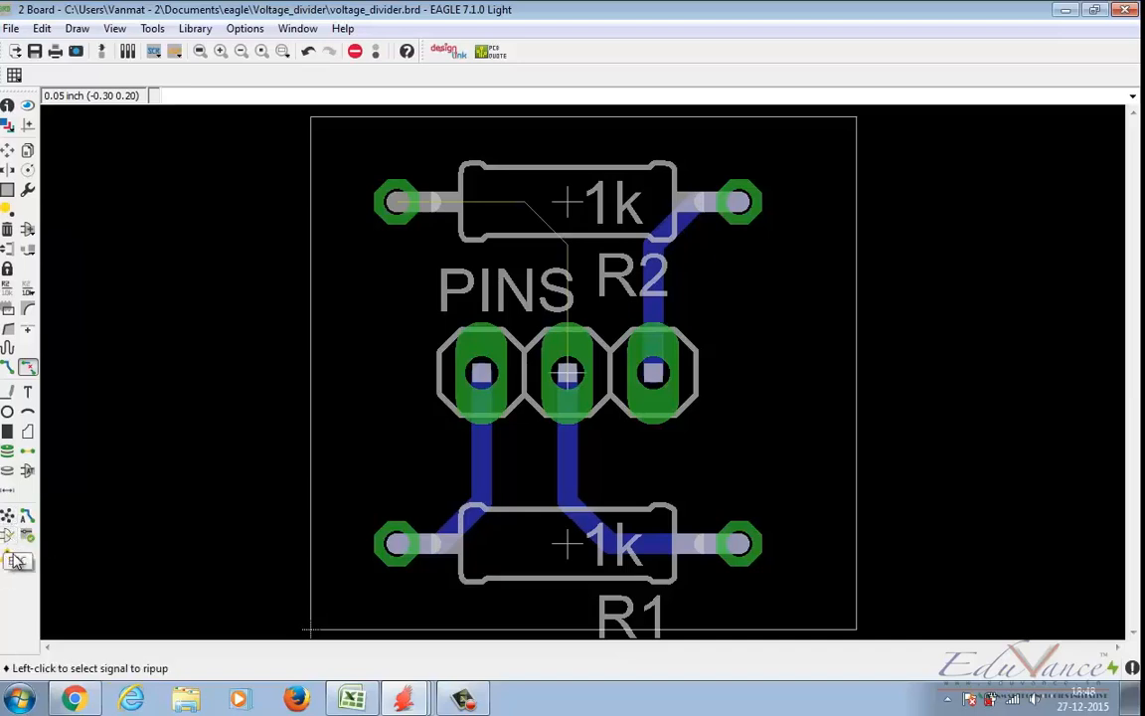
click(8, 516)
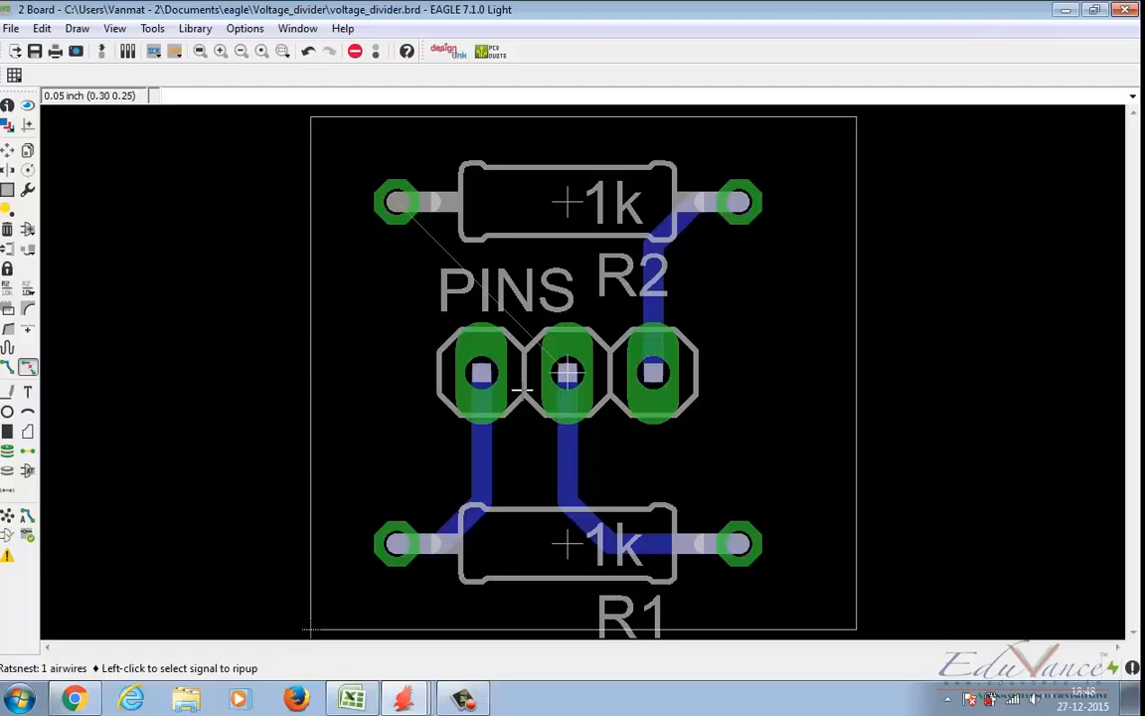
click(7, 518)
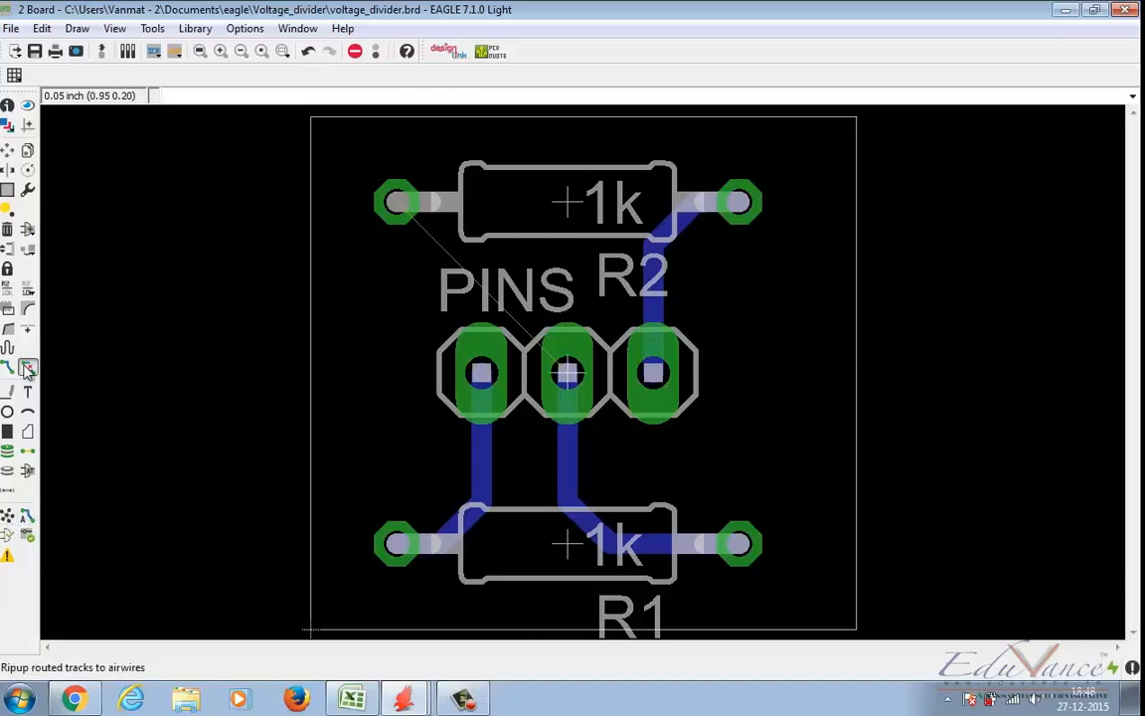
Step: Rip up the tracks from the PINS header to R1's two pads and to R2's right pad, and recalculate the airwires
click(477, 459)
click(476, 509)
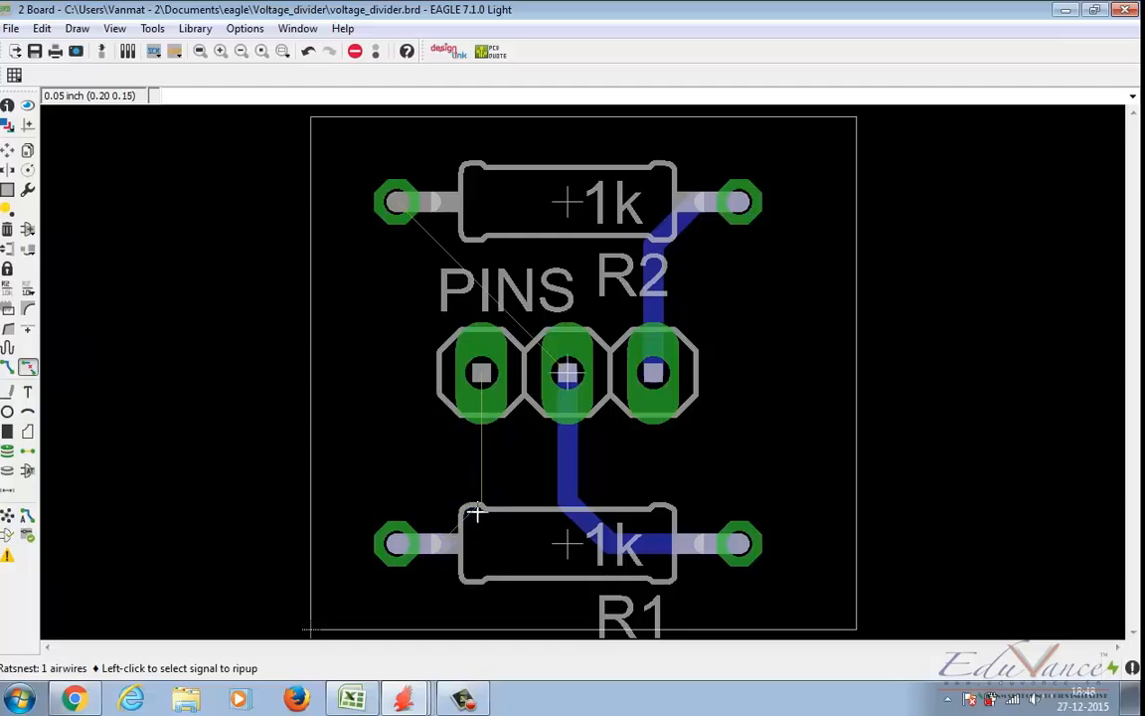
click(566, 465)
click(653, 269)
click(661, 227)
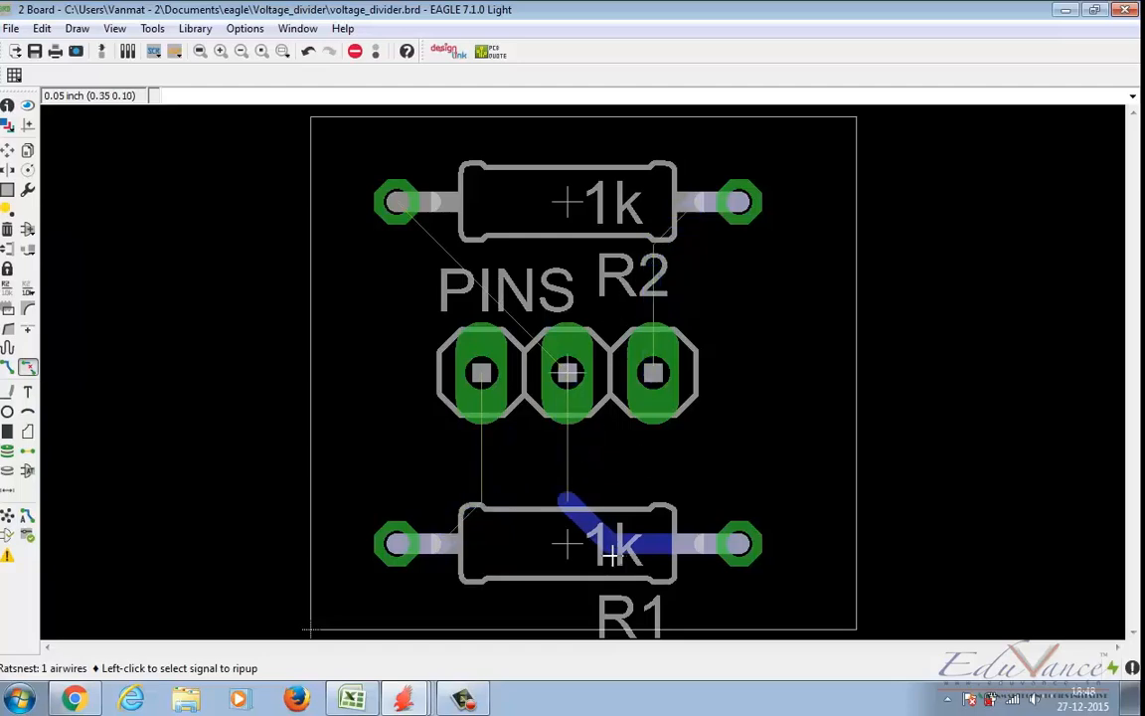
click(581, 515)
click(617, 544)
click(7, 515)
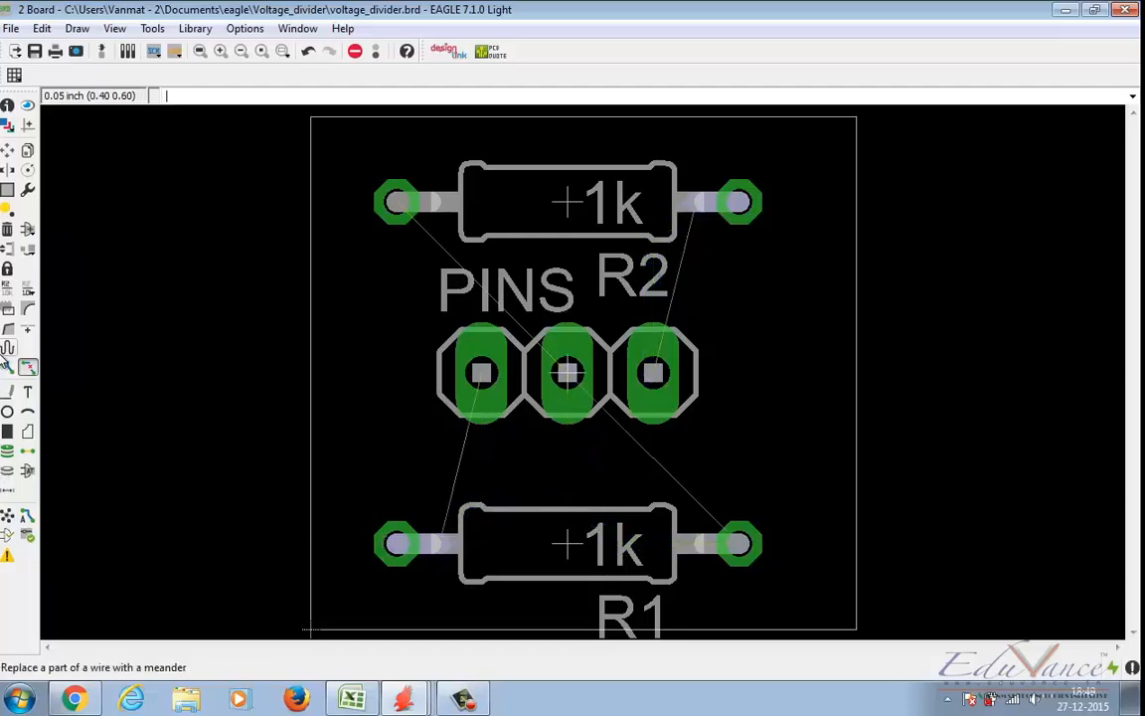
Step: Rip up the leftover track segment at R2's right pad and recalculate the airwires
click(7, 149)
right_click(575, 205)
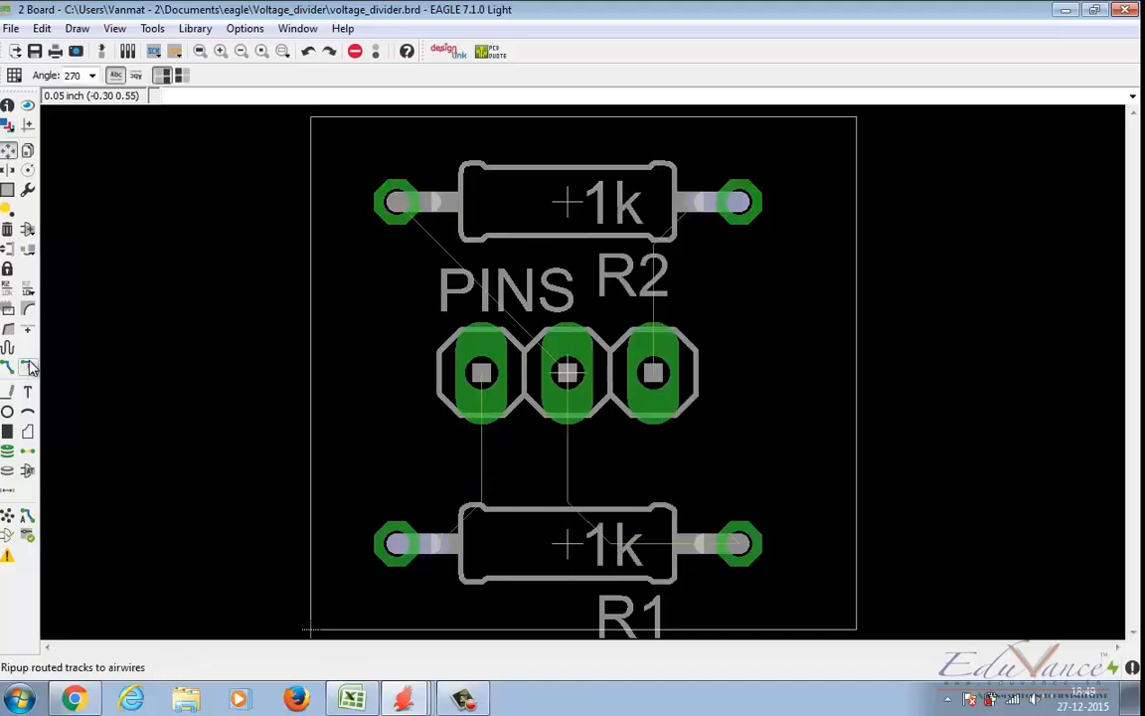
click(28, 367)
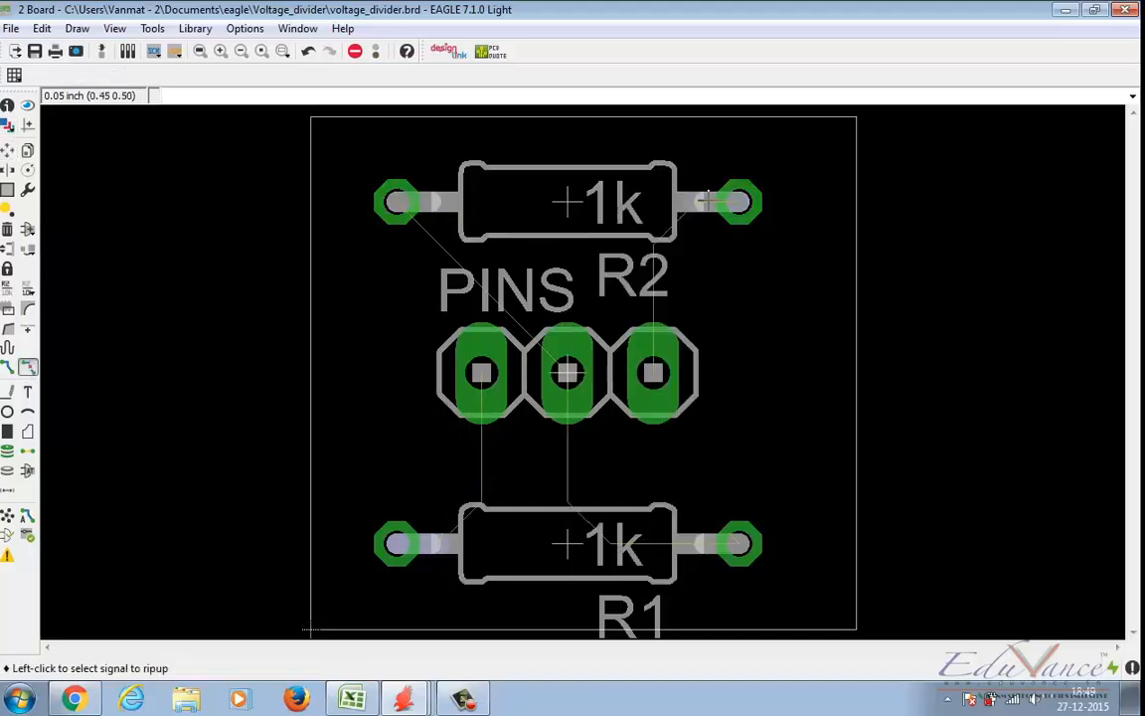
click(7, 515)
Step: Try R2 rotated to 270° beside the right end of the PINS header, recalculate the airwires, and undo the placement
click(7, 149)
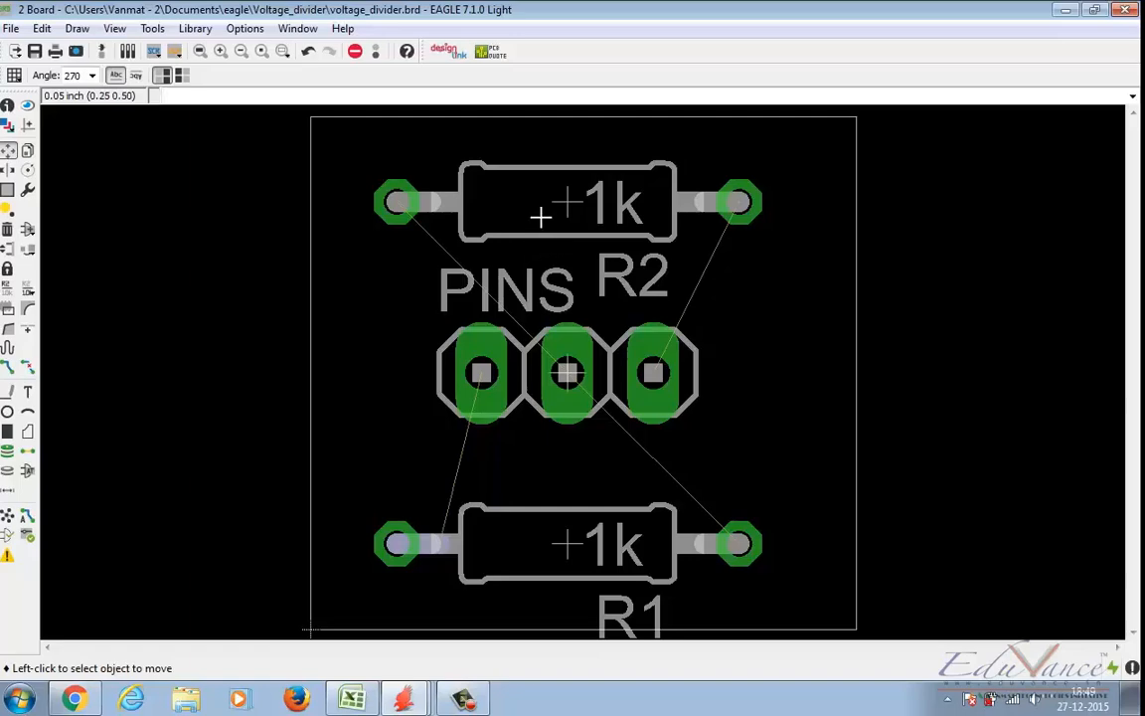
right_click(537, 210)
click(582, 327)
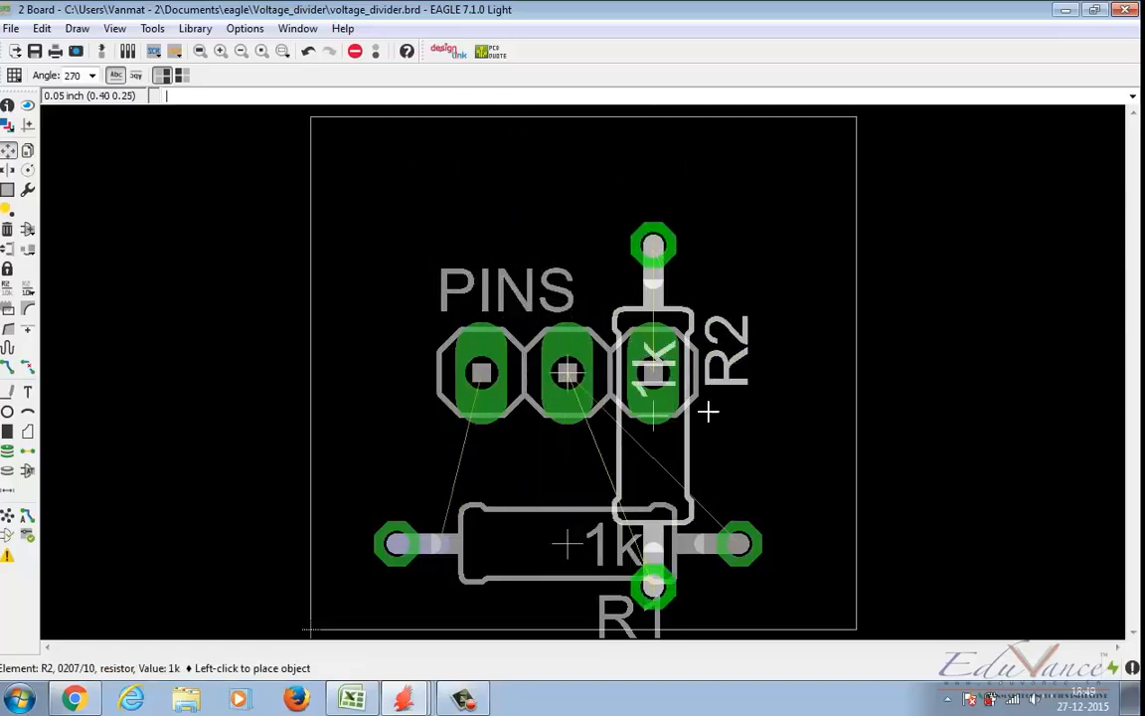
click(782, 338)
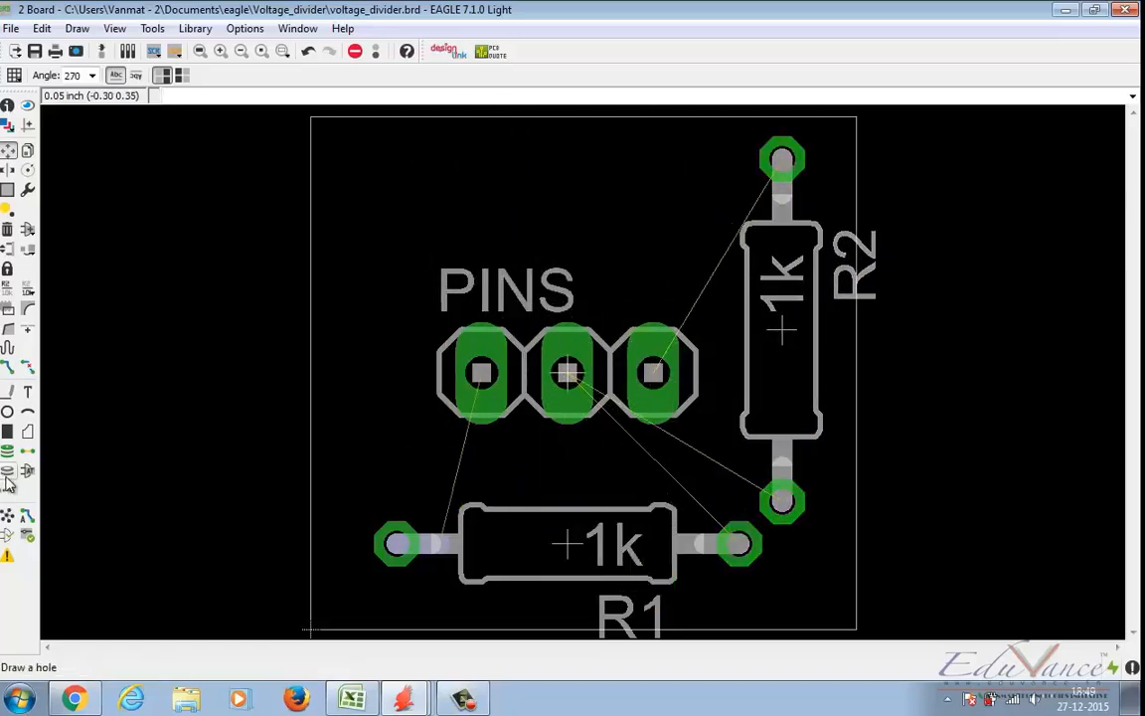
click(7, 515)
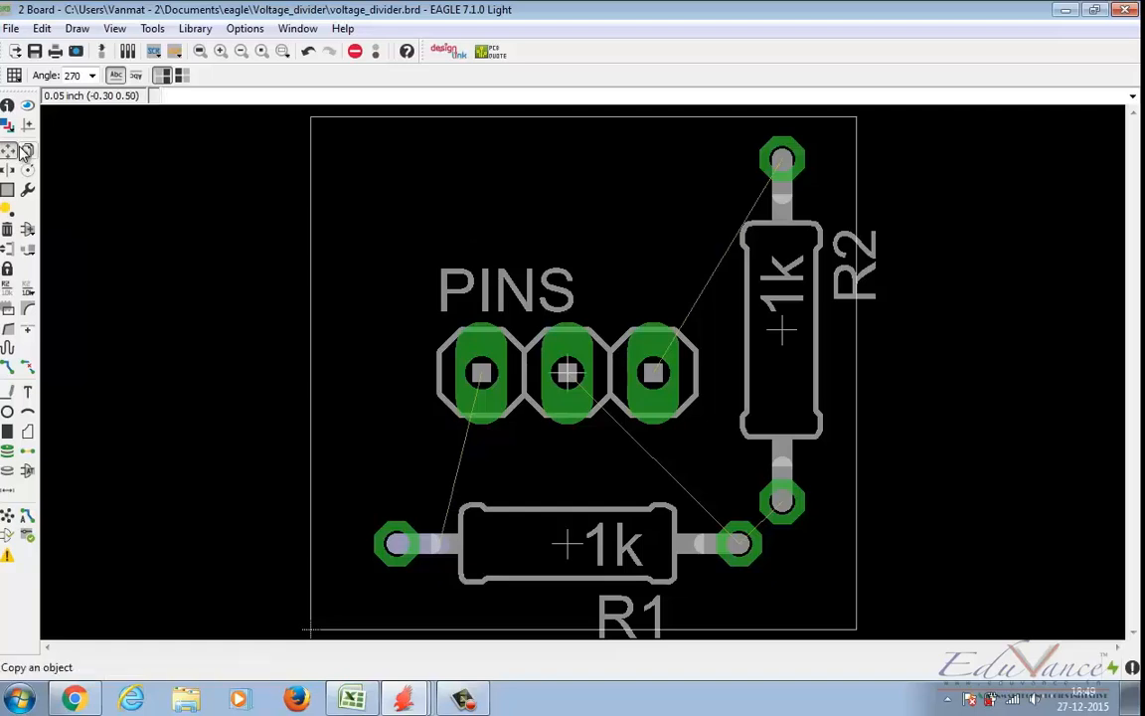
key(ctrl+z)
key(ctrl+z)
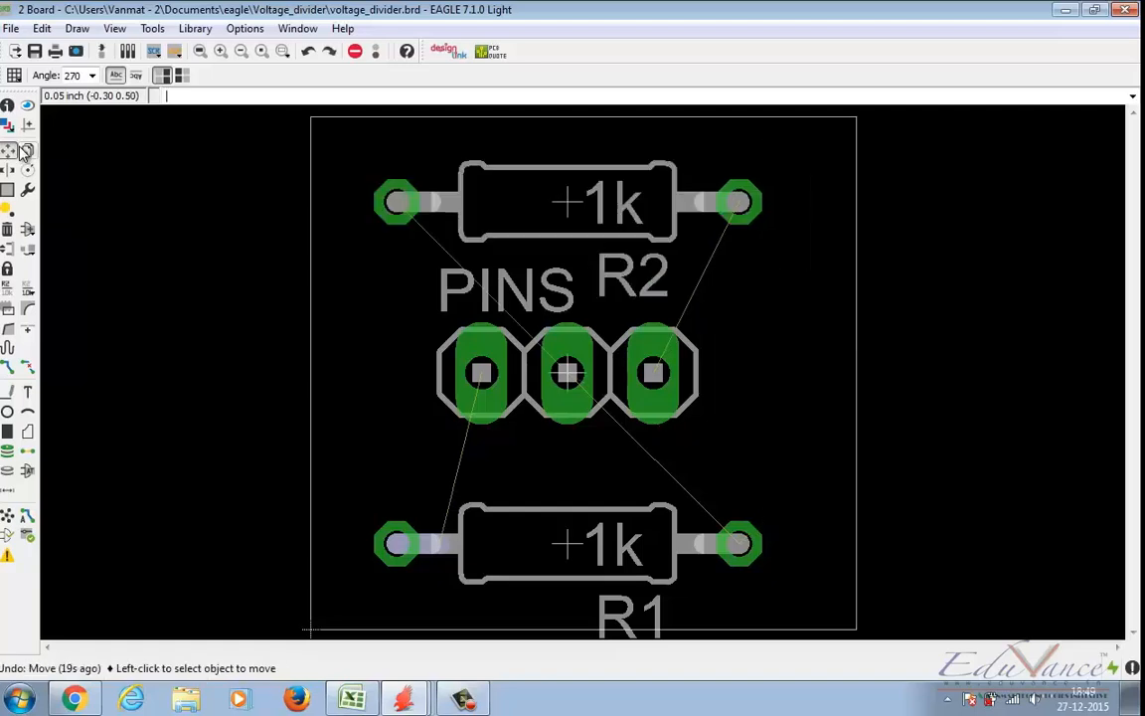
Step: Rip up the leftover track segment at R1's left pad and recalculate the airwires
click(5, 515)
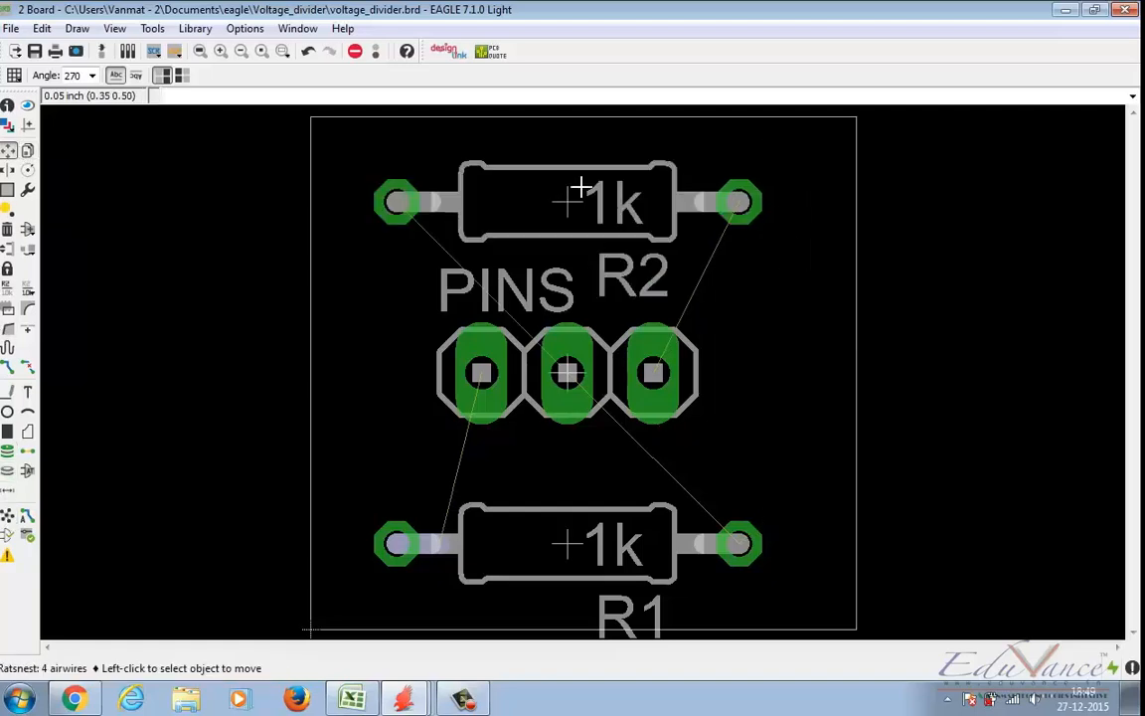
click(8, 519)
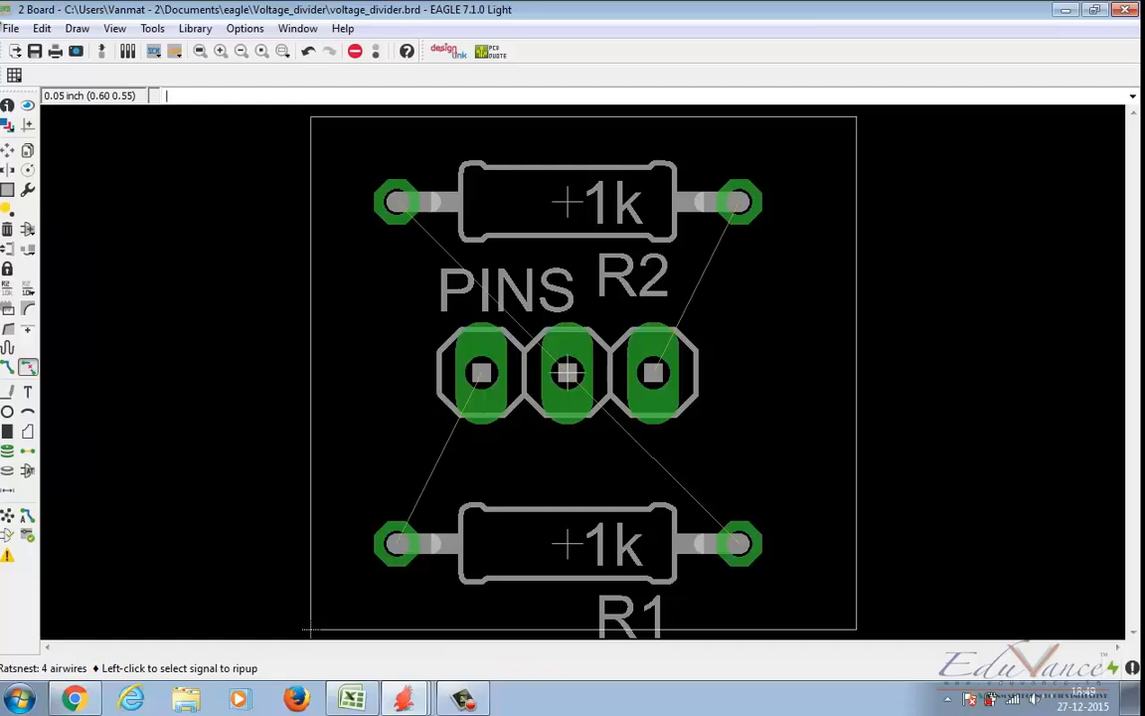
Step: Manually reroute all four airwires between the resistor pads and the PINS header on the 16 Bottom layer with 0.024 width
click(8, 368)
click(396, 202)
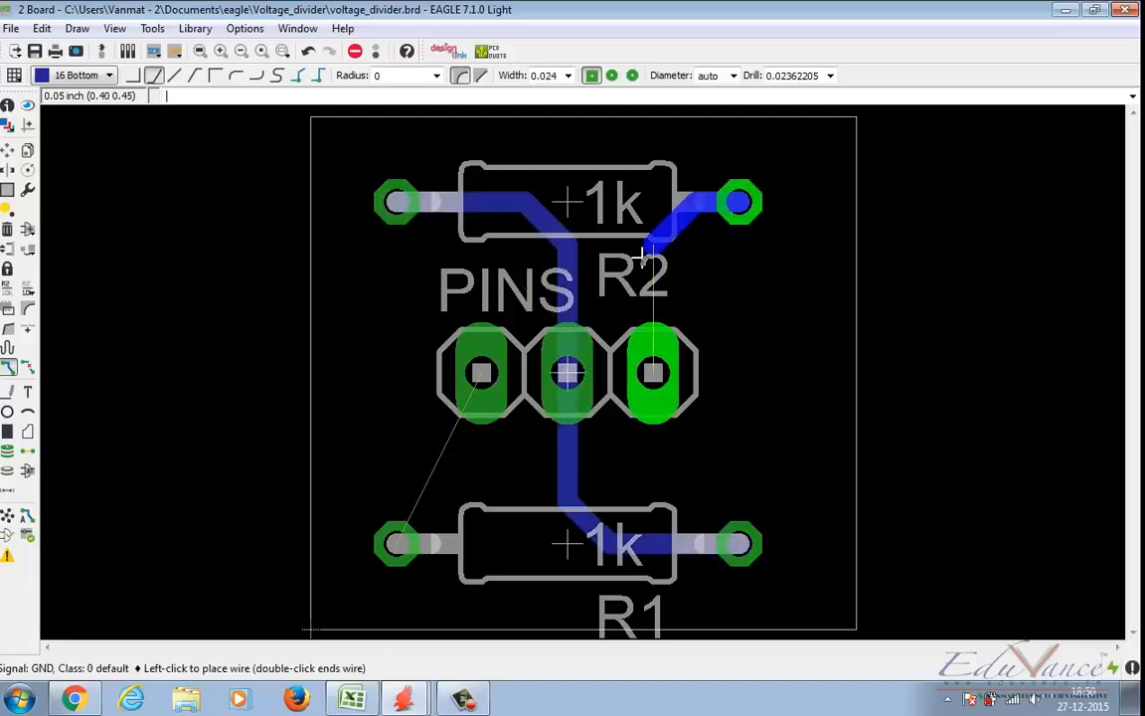
click(651, 370)
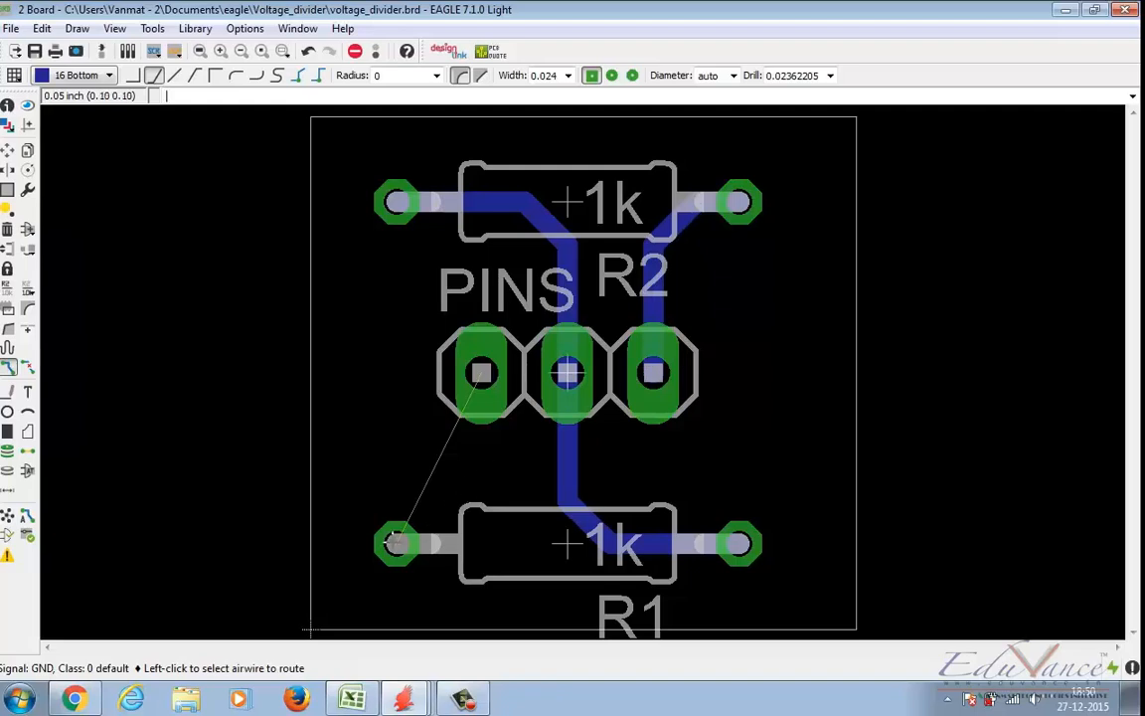
click(410, 512)
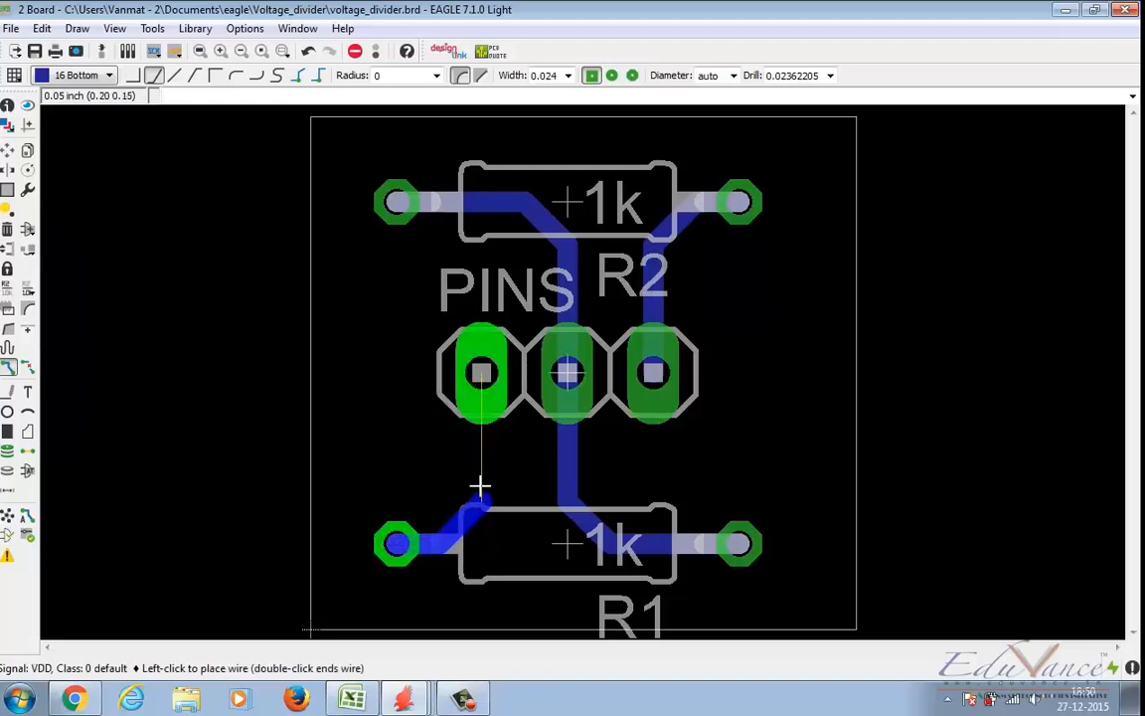
click(480, 372)
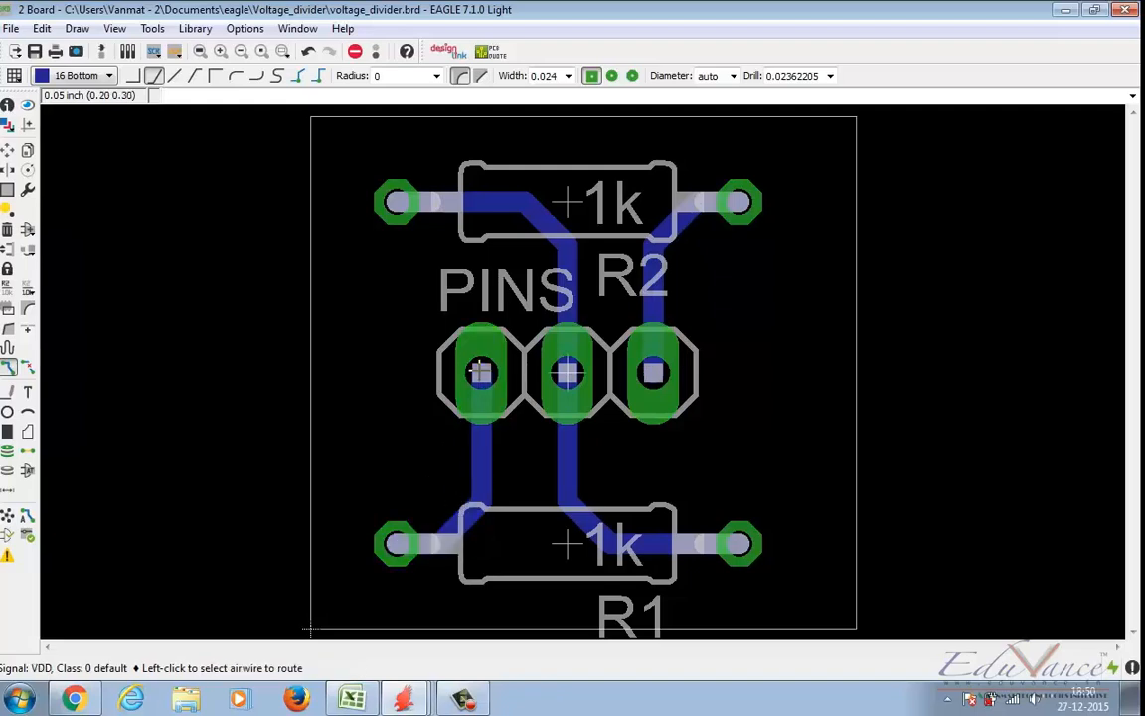
Step: Use Show to highlight in turn the signals at R2's left pad, R2's right pad and R1's left pad, ending on R2's left pad
click(28, 106)
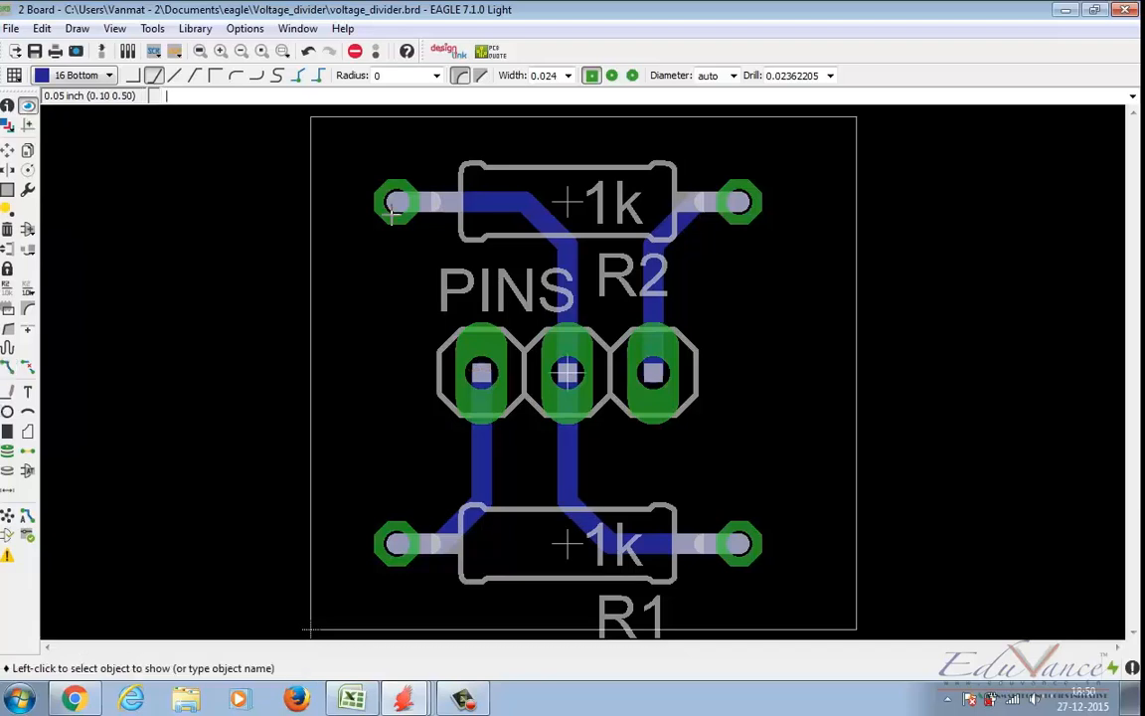
click(394, 207)
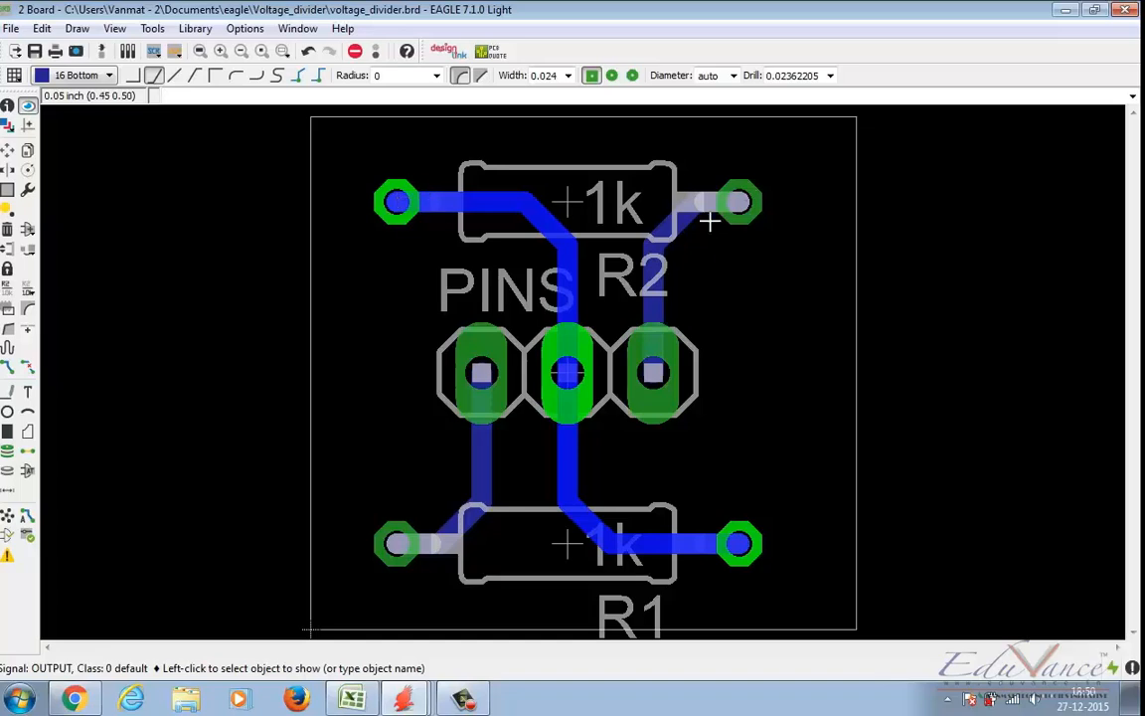
click(755, 186)
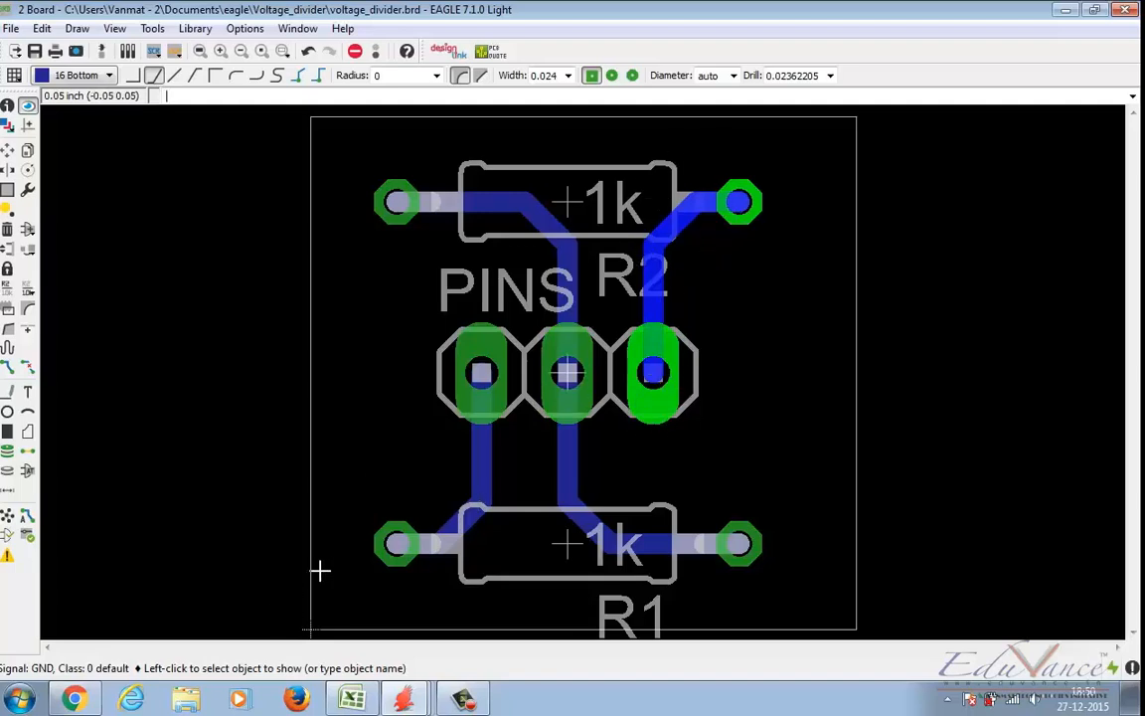
click(396, 542)
click(393, 203)
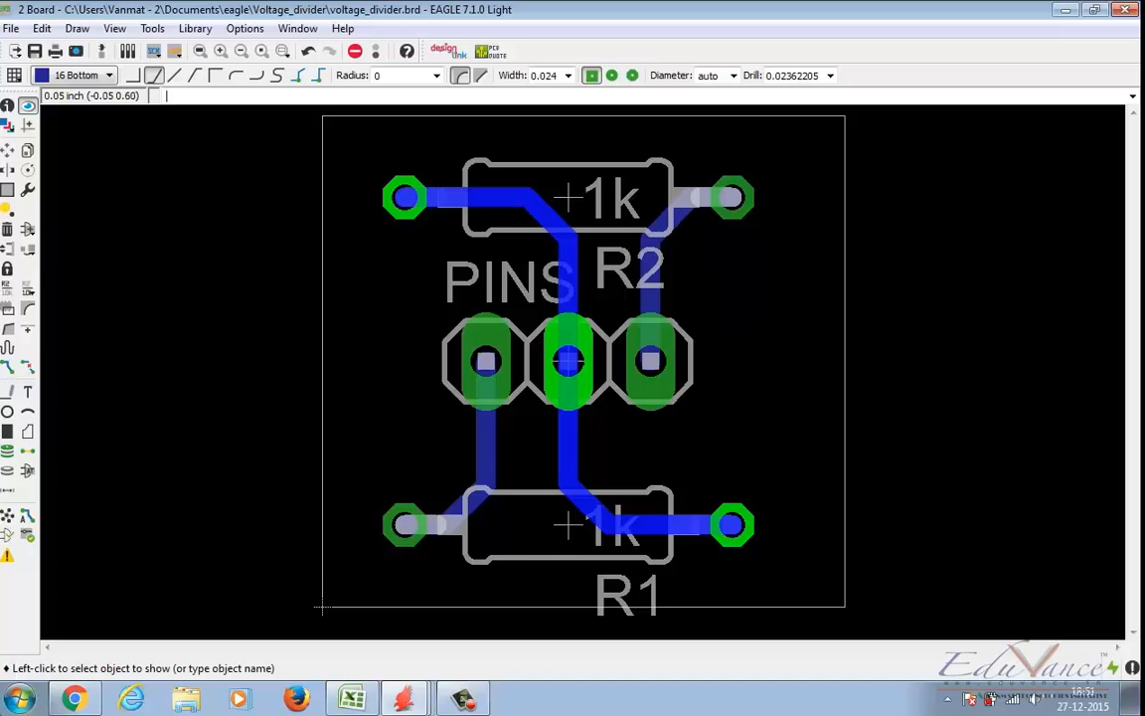
Step: Run a design rule check on the board with the default rules
click(26, 538)
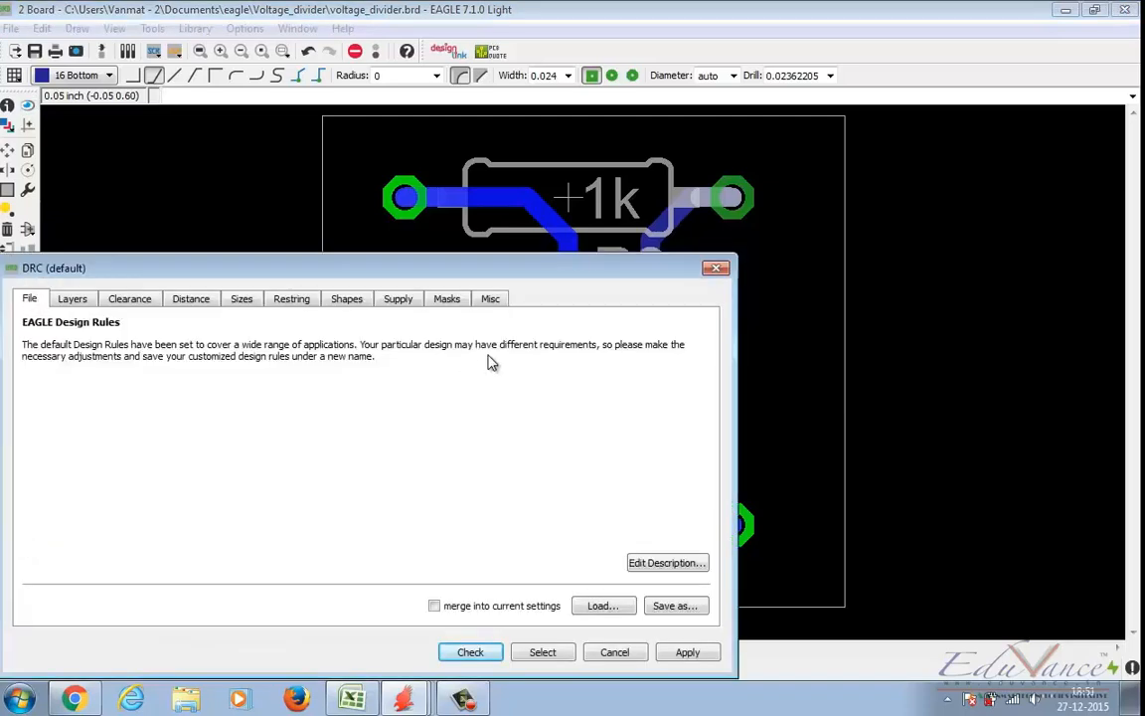
drag(494, 270, 682, 131)
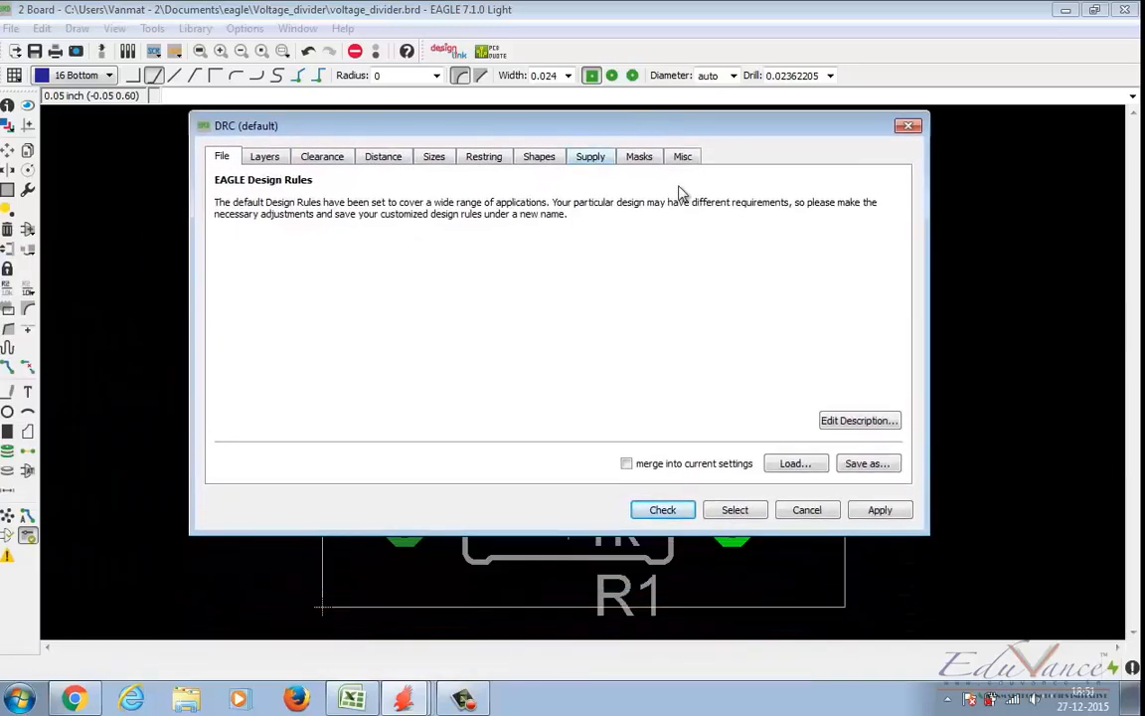
click(663, 511)
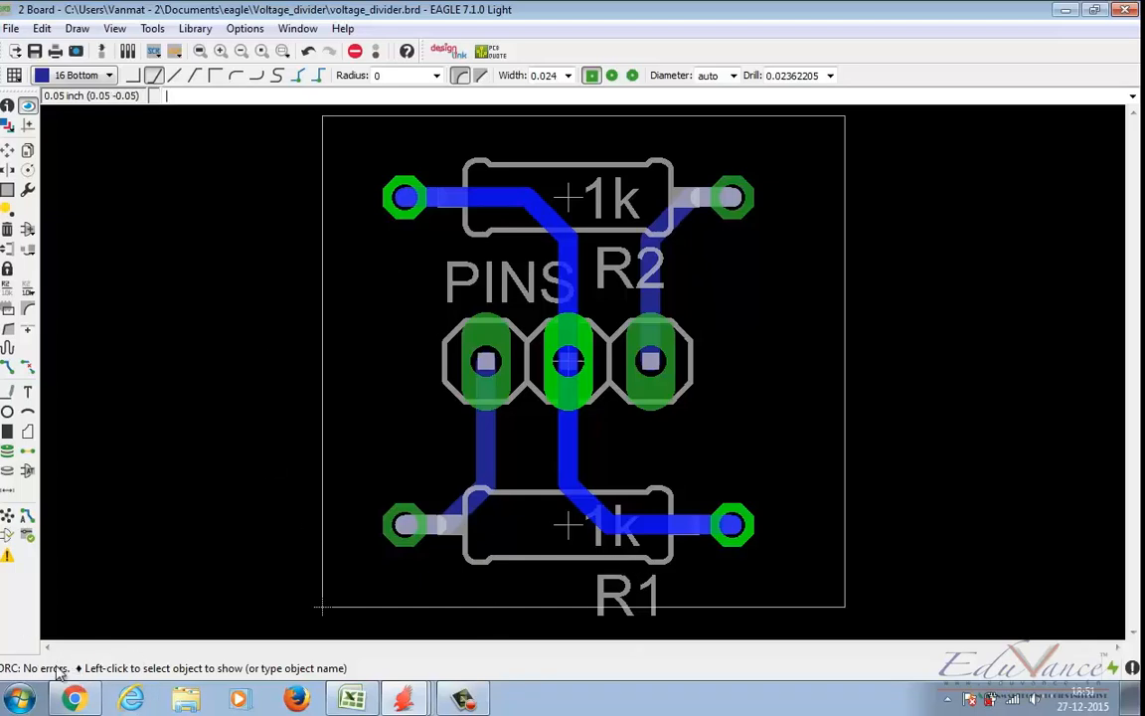
Step: Move R1 down to (0.30 0.05), close to the board's lower outline
click(8, 149)
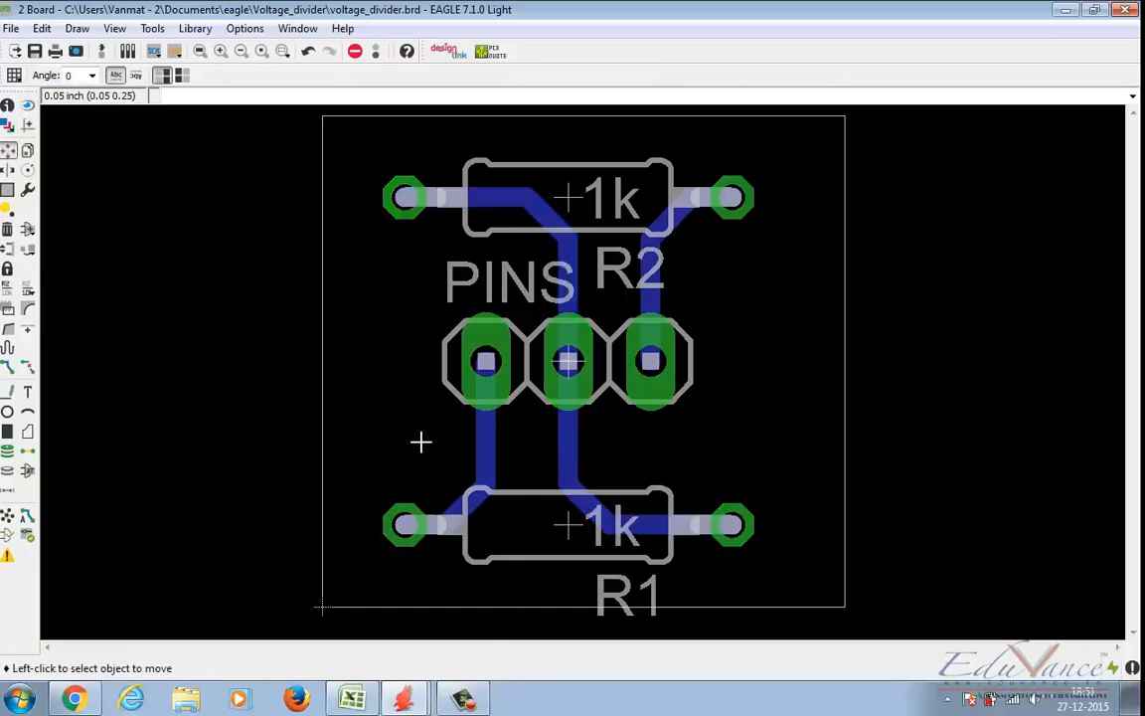
click(568, 525)
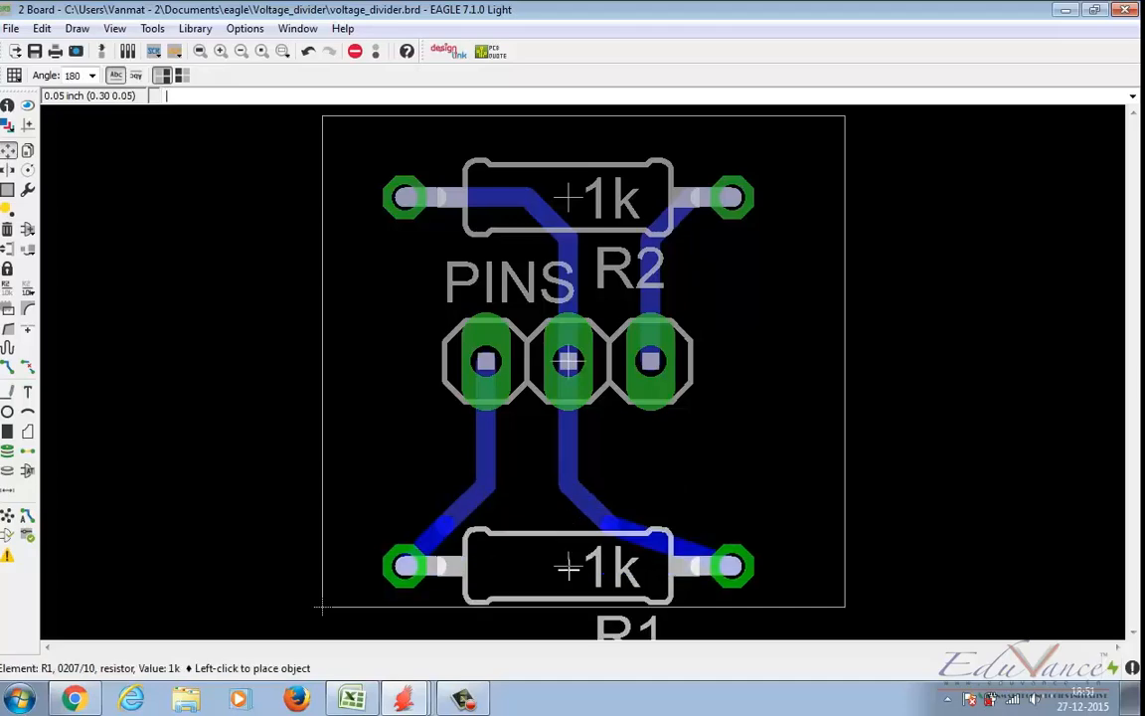
click(569, 569)
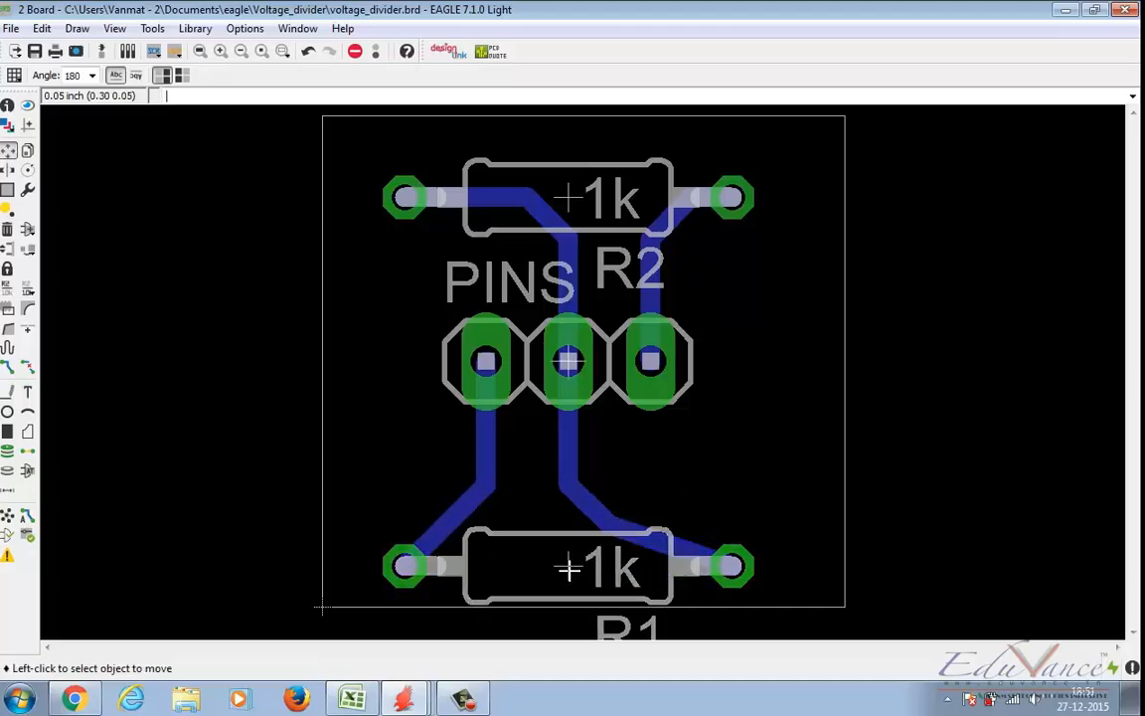
Step: Run the design rule check for R1's position near the outline and shift the error list clear of the board
click(28, 537)
click(471, 653)
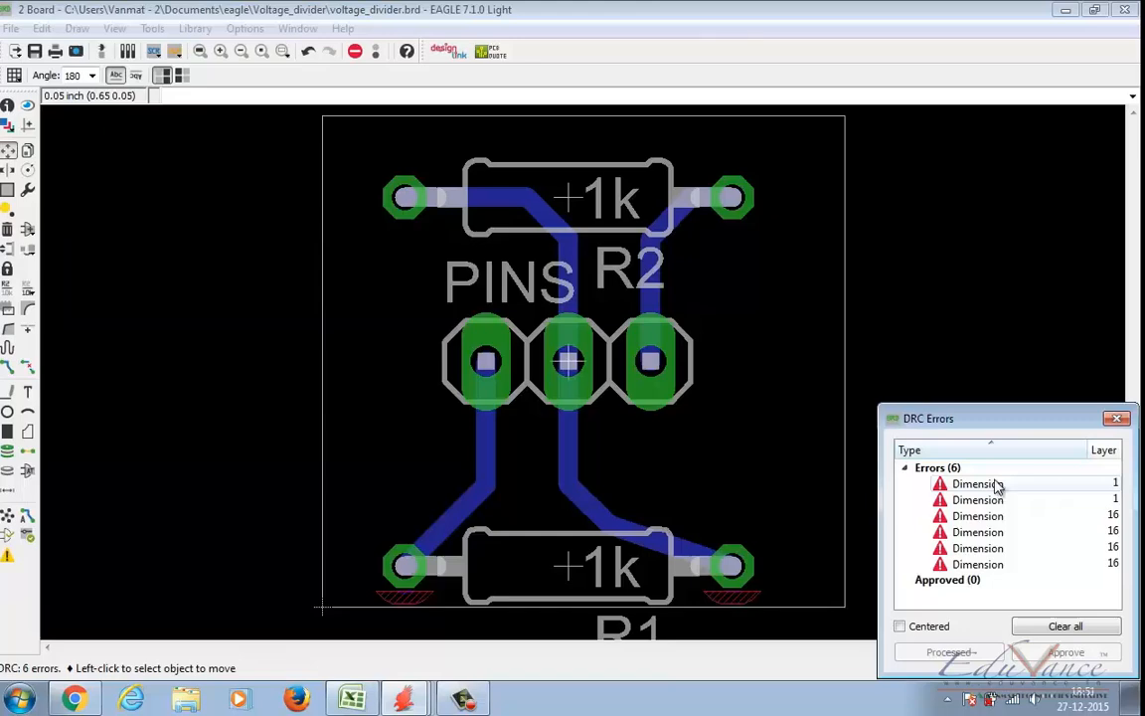
drag(1003, 419, 1003, 257)
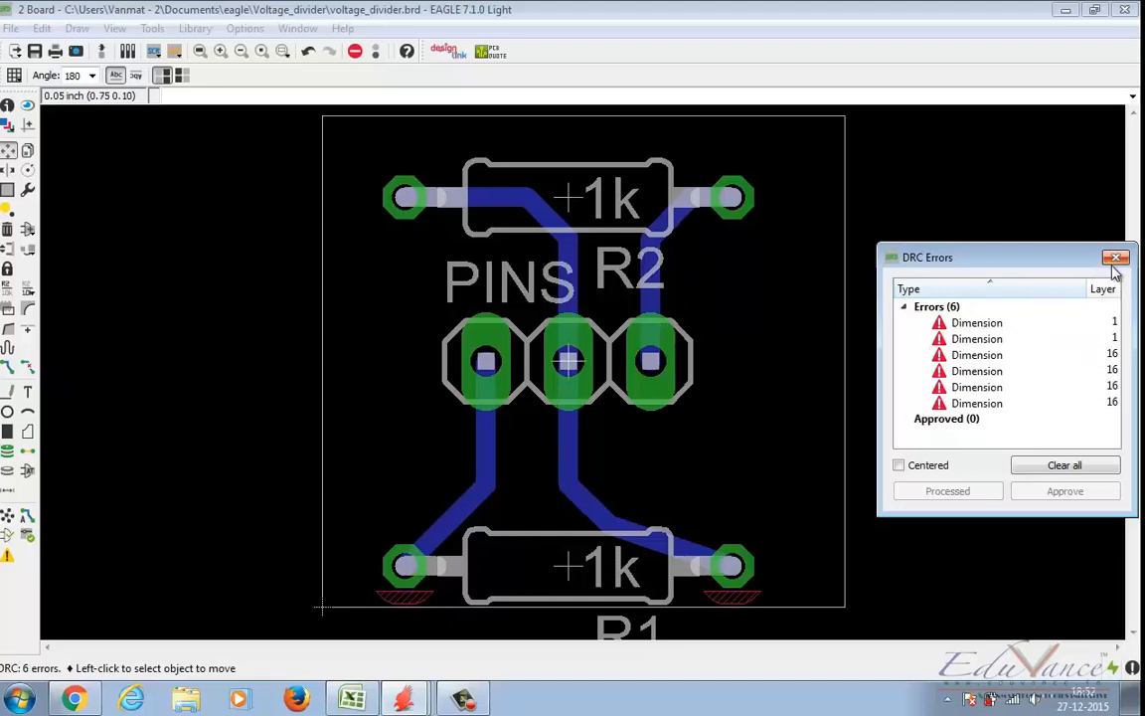
Step: Move R1 back up to (0.30 0.10), away from the board outline
click(8, 152)
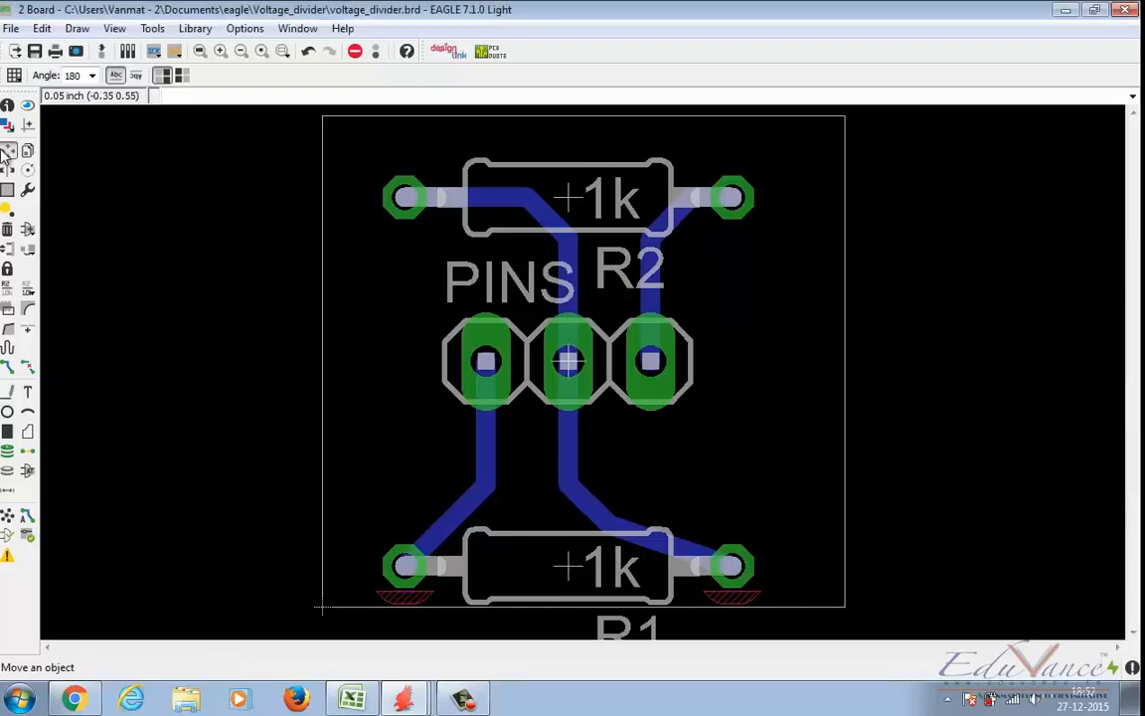
click(555, 559)
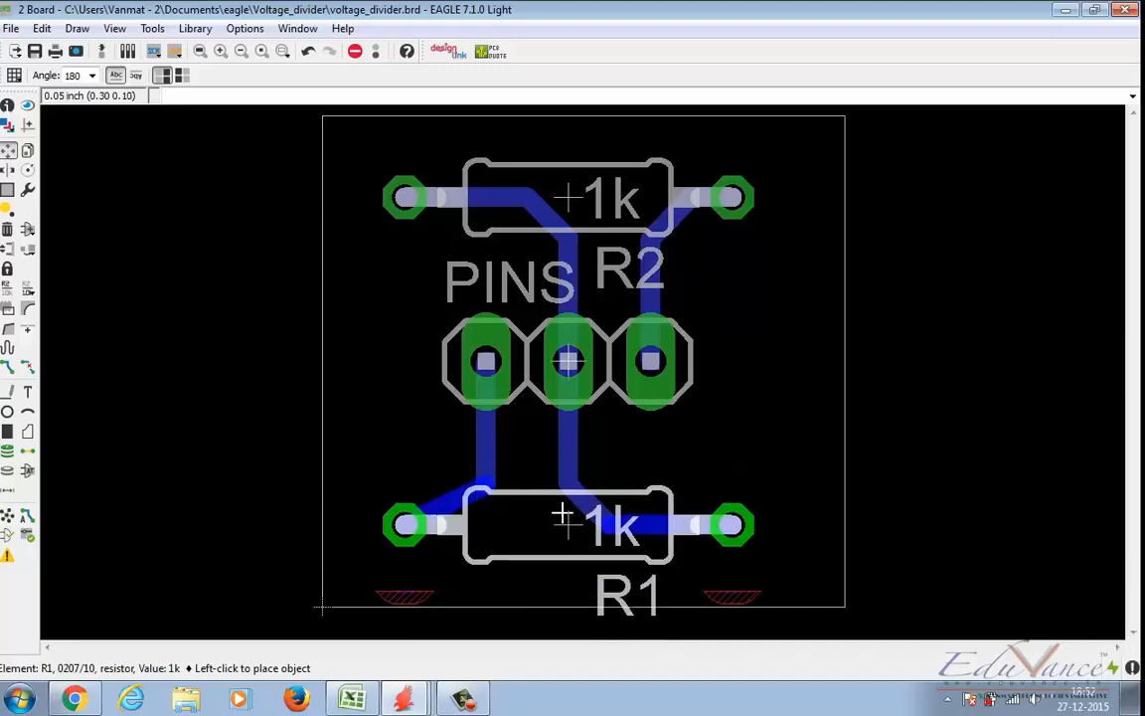
click(567, 525)
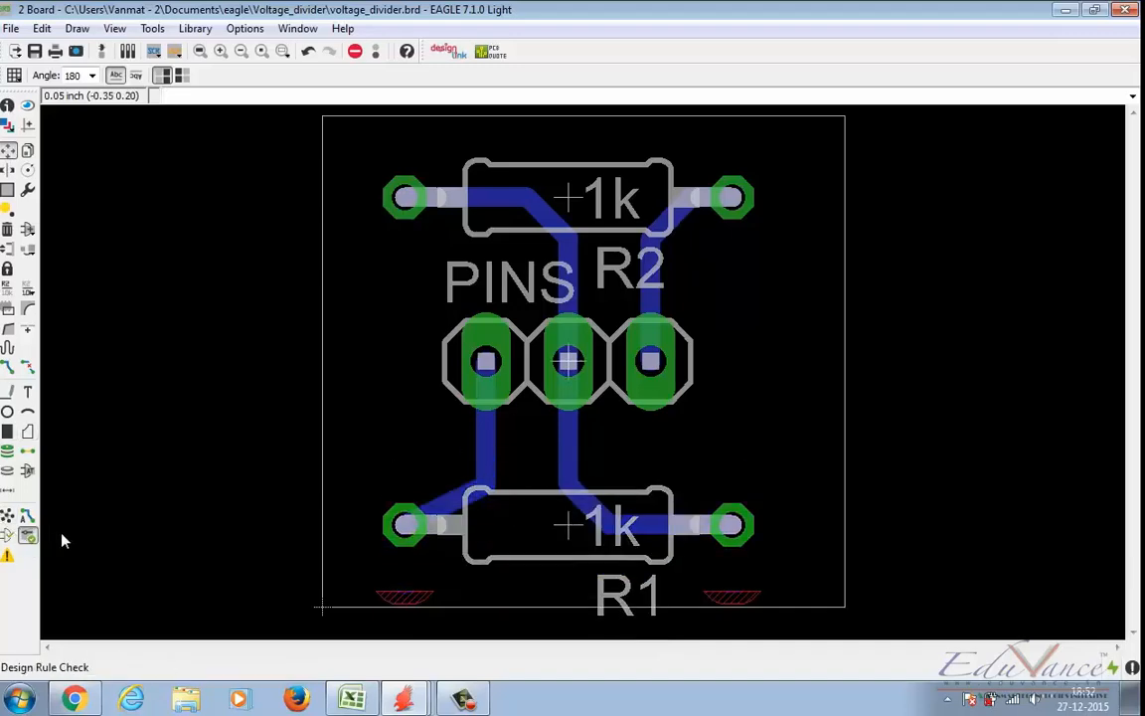
Step: Rerun the design rule check on the board with R1 away from the outline
click(28, 535)
click(467, 652)
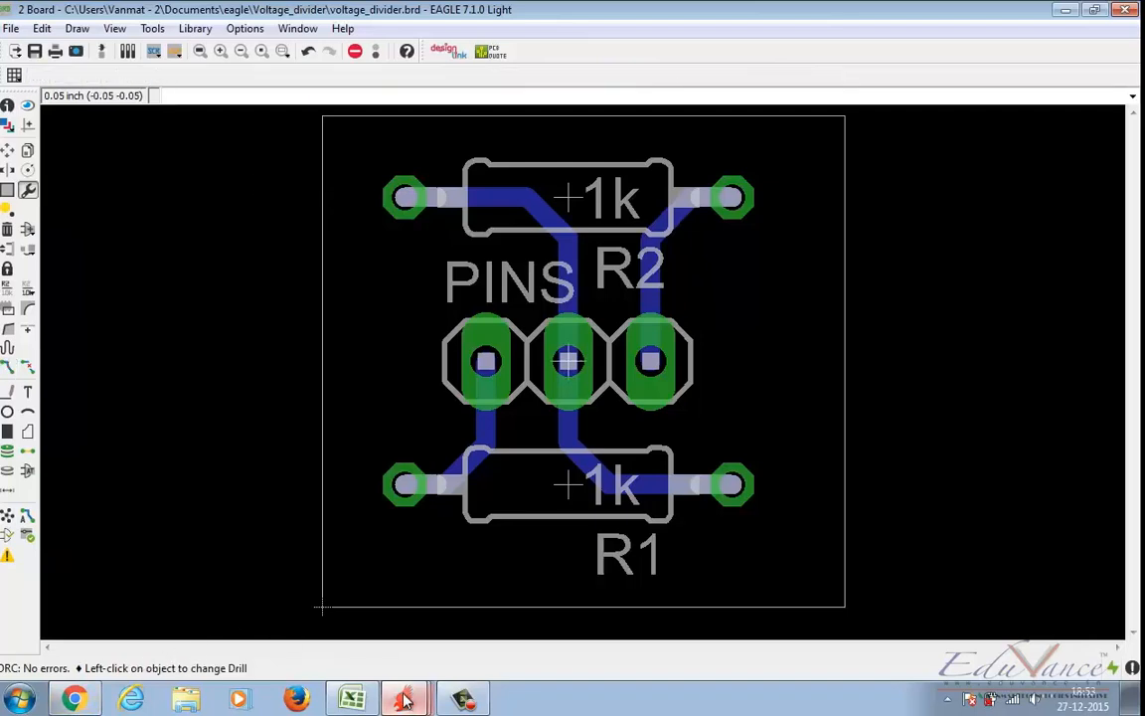
Step: Switch to the voltage_divider schematic and search the part libraries for "frame"
mouse_move(404, 699)
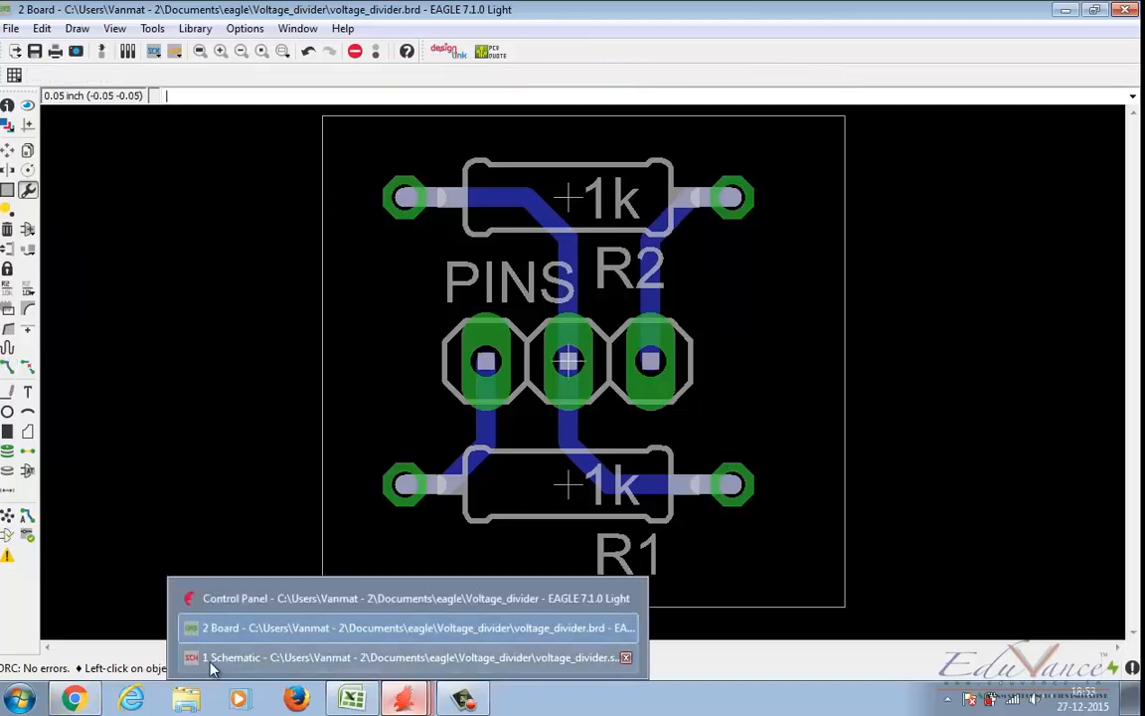
click(308, 658)
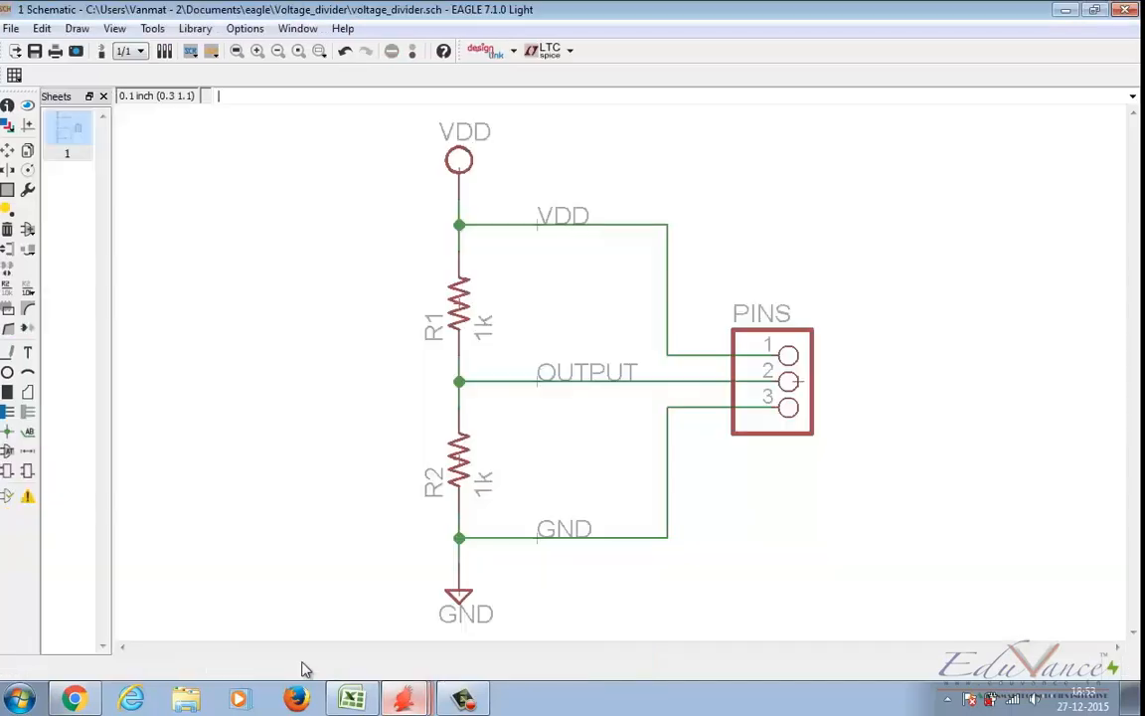
click(237, 55)
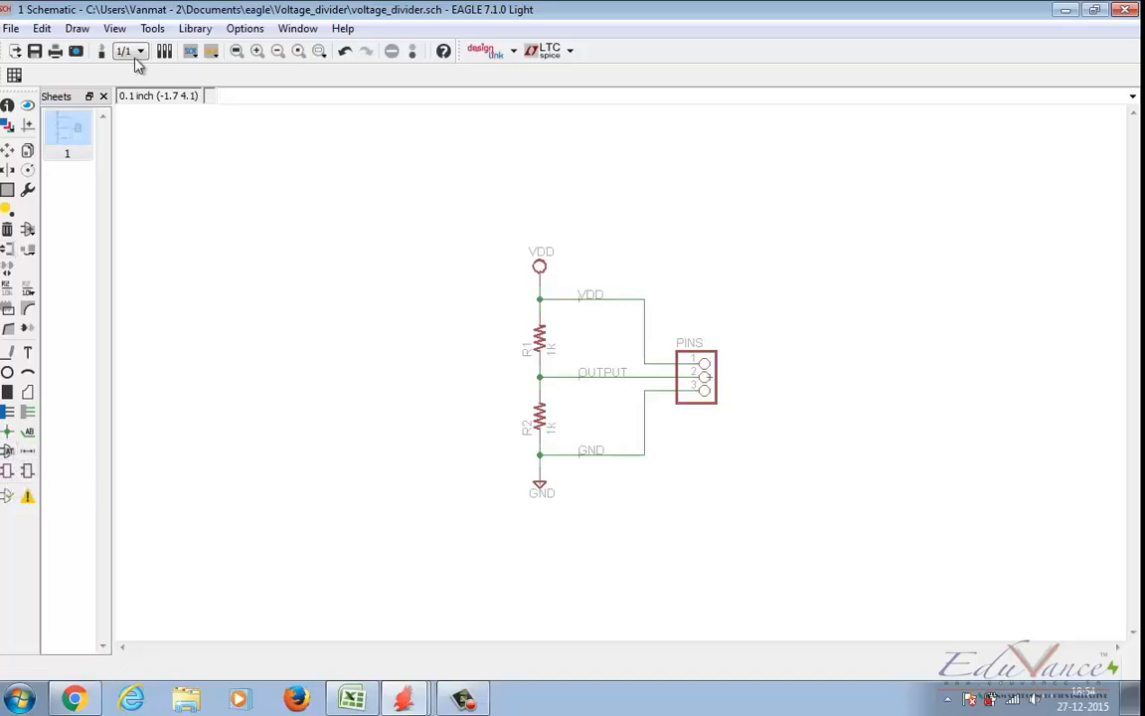
click(27, 229)
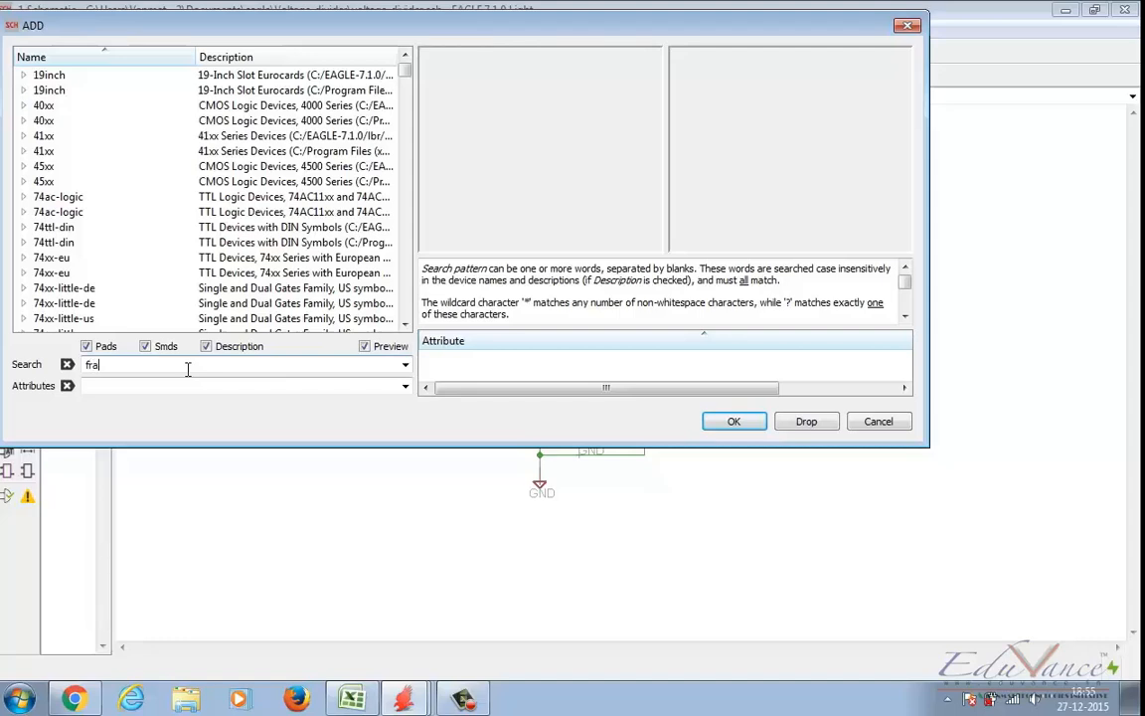
key(Return)
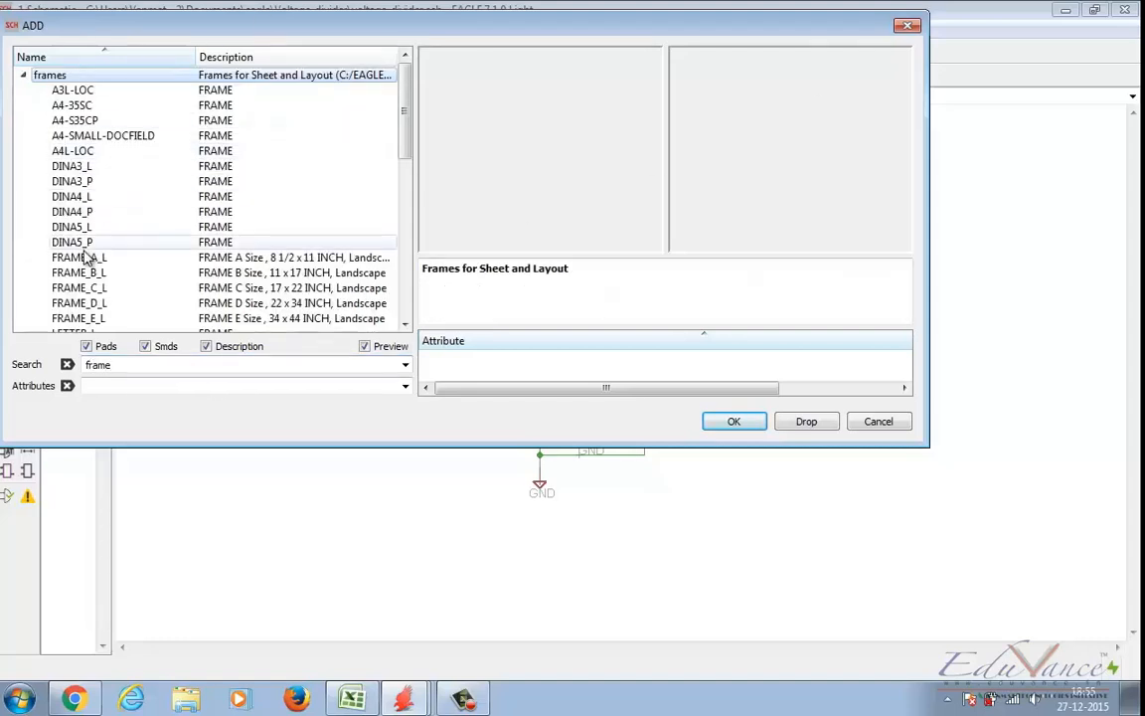
Step: Add the A4L-LOC landscape frame to the sheet so that it encloses the voltage divider circuit
click(71, 137)
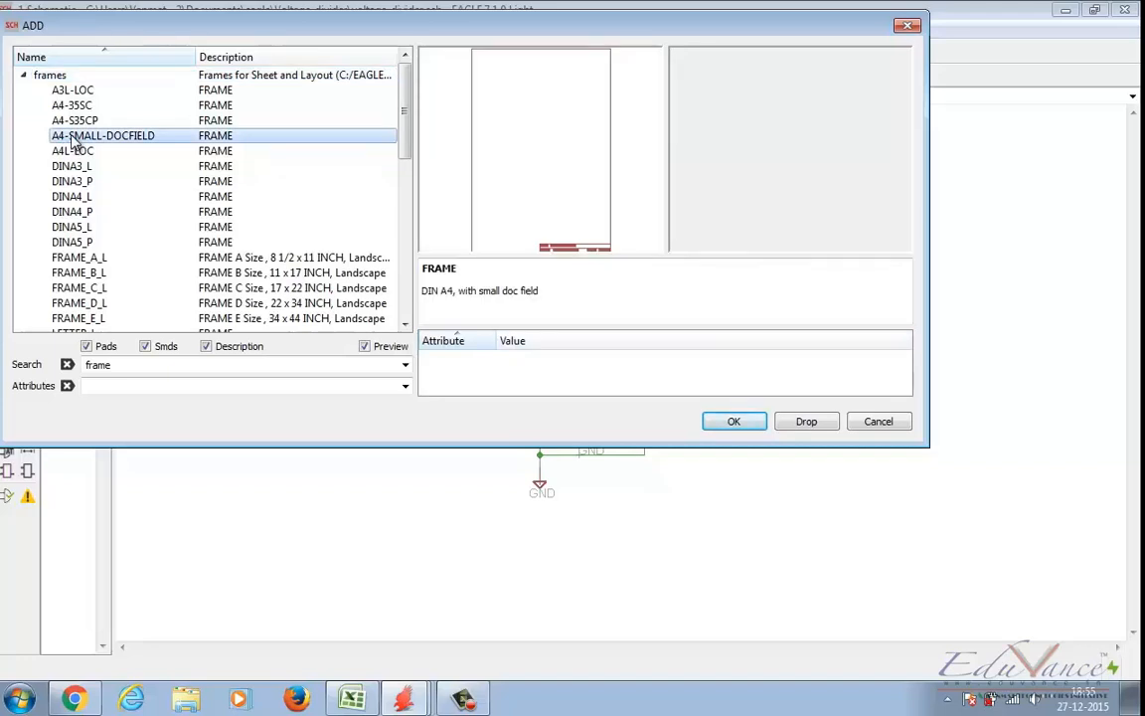
click(71, 154)
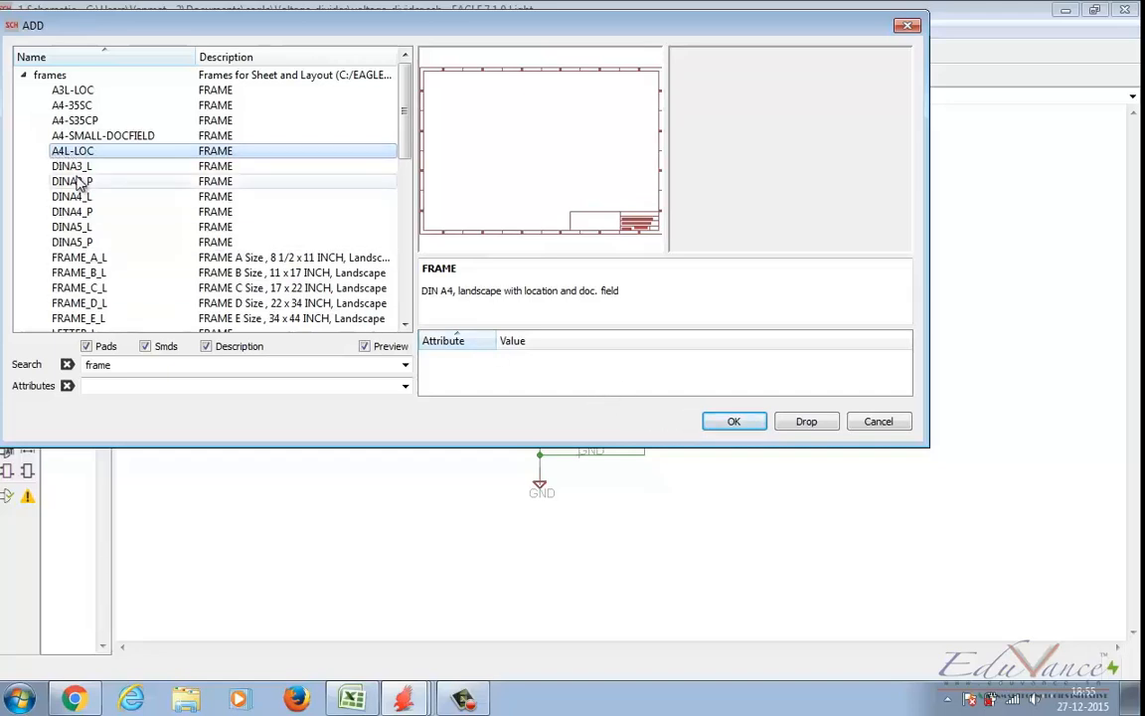
click(731, 419)
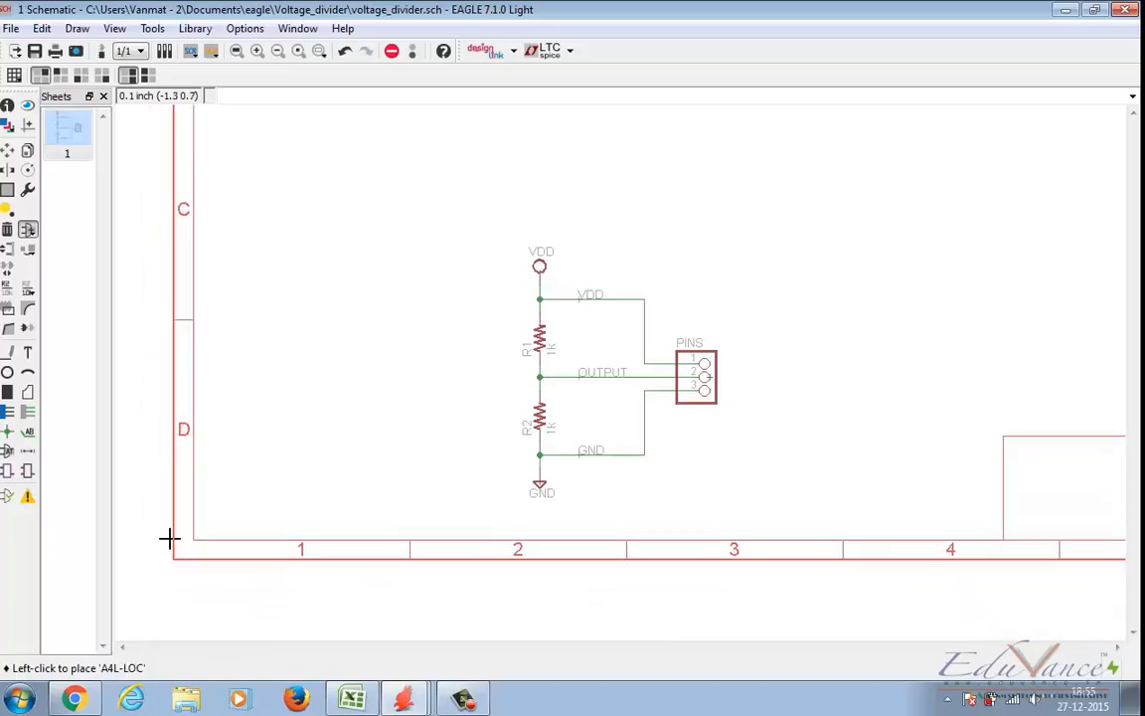
click(144, 622)
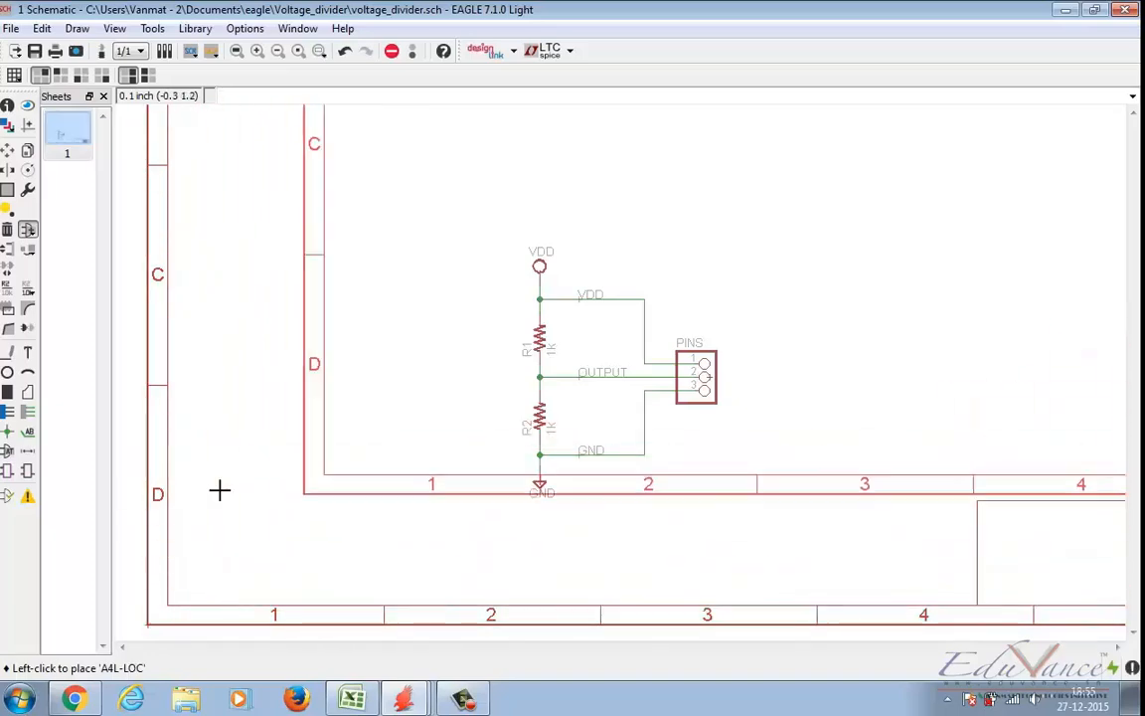
key(Escape)
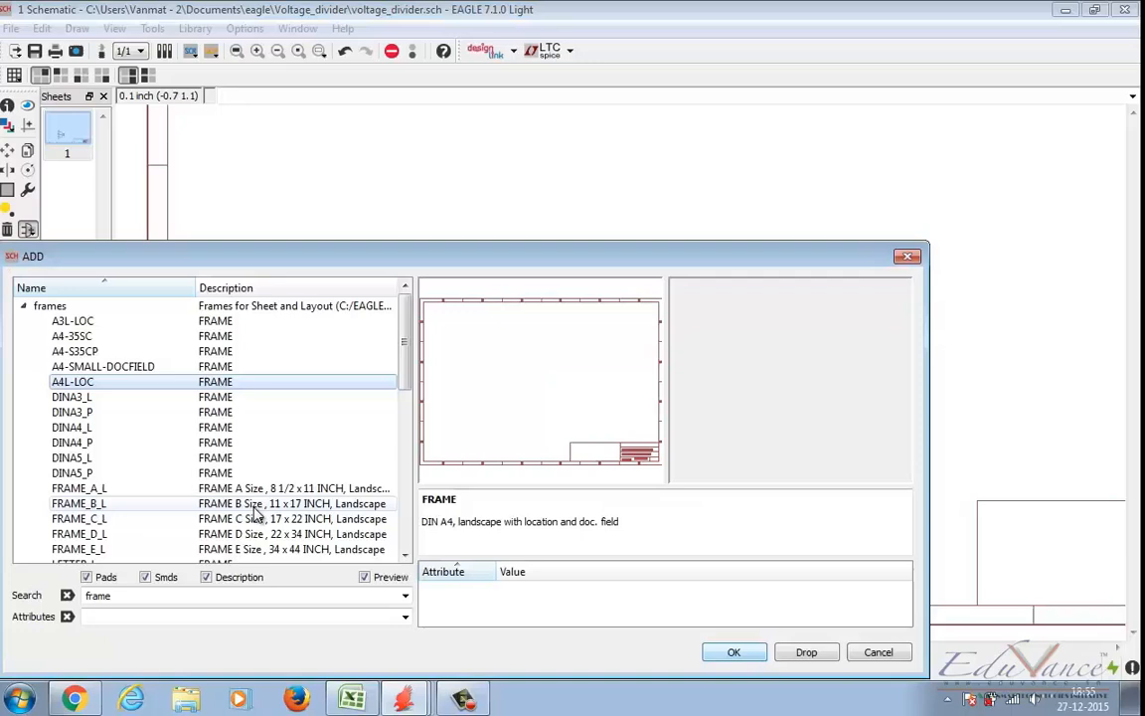
click(880, 652)
Step: Group the whole voltage divider circuit and move it to the middle of the frame
click(237, 51)
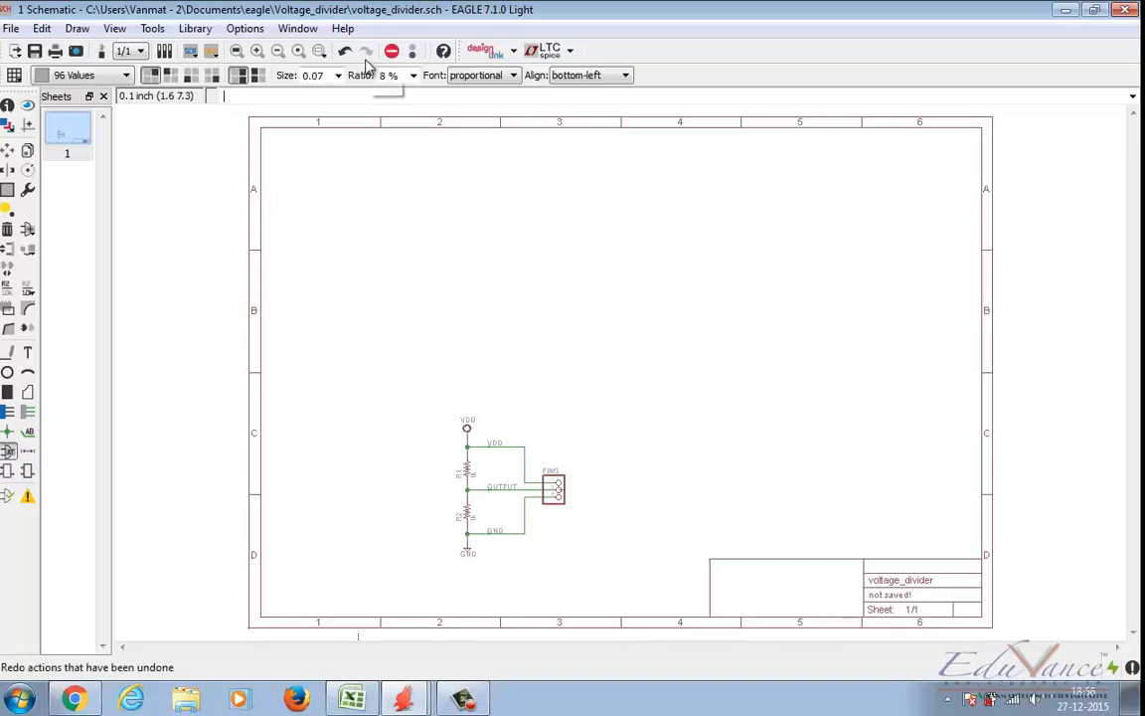
click(5, 194)
drag(401, 383, 575, 563)
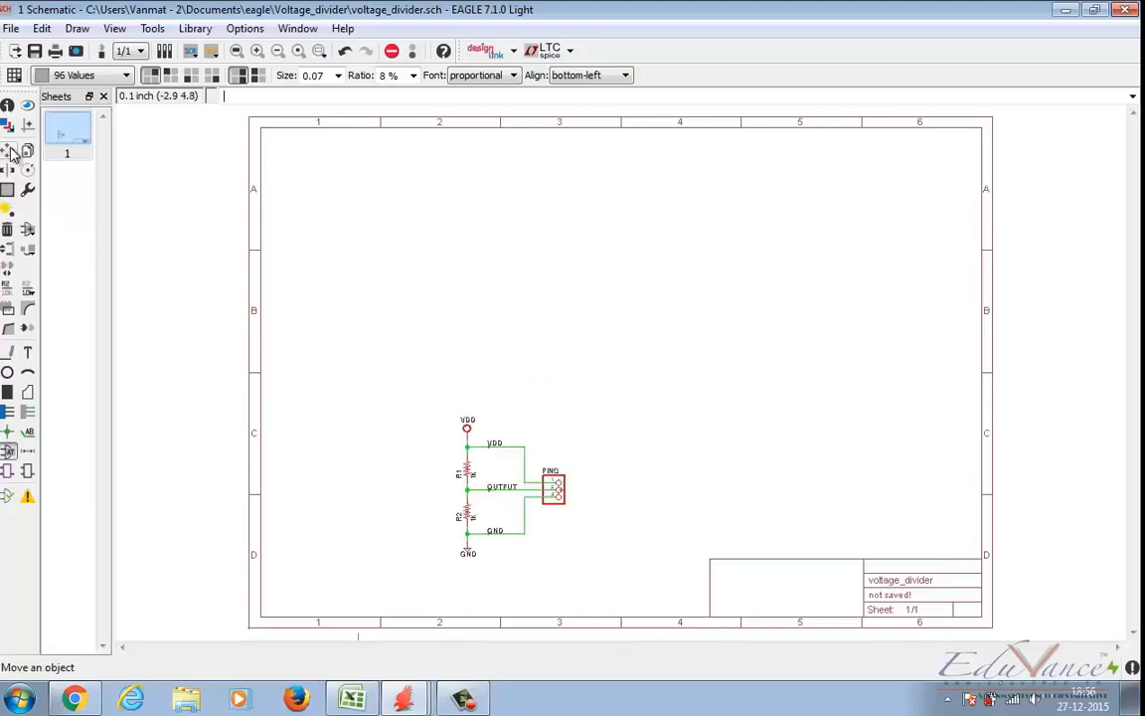
click(12, 154)
ctrl+right_click(451, 521)
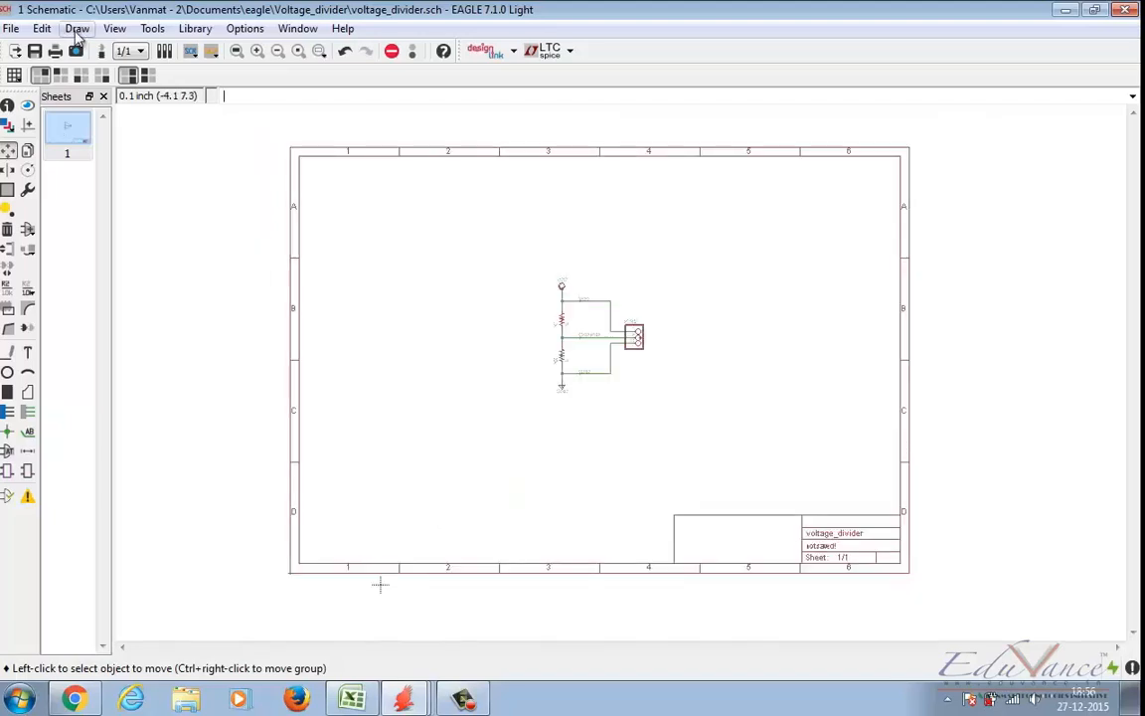
Step: Save the voltage_divider drawing with the frame added
click(78, 30)
click(111, 72)
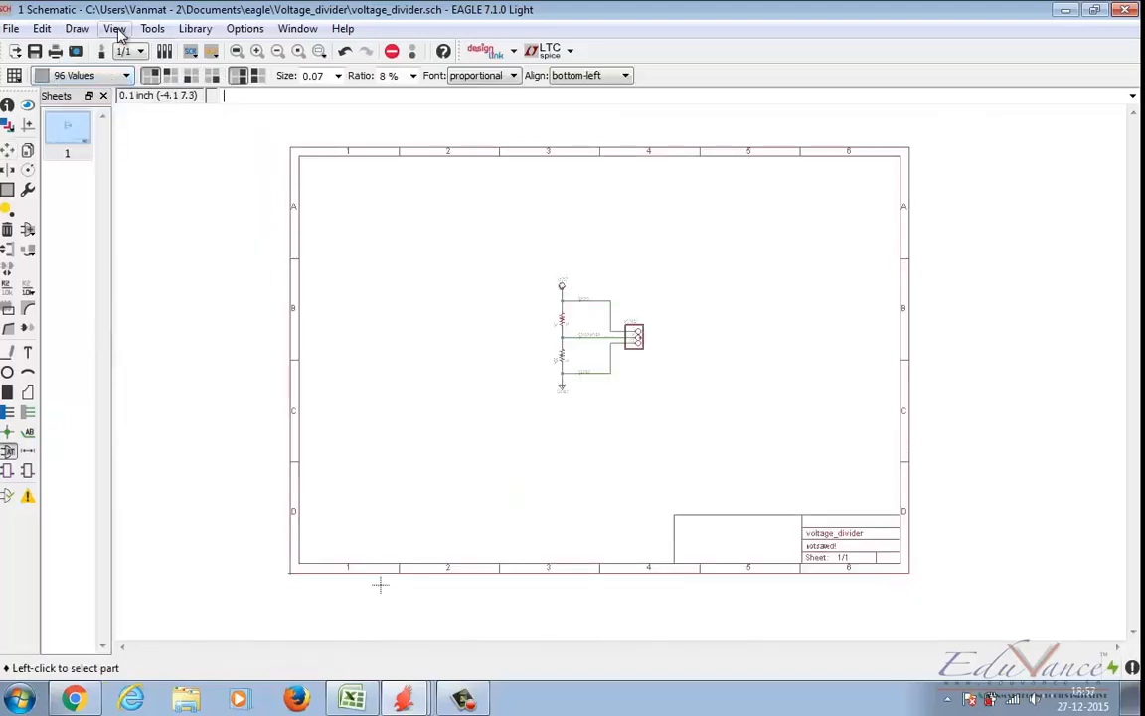
click(115, 29)
click(151, 188)
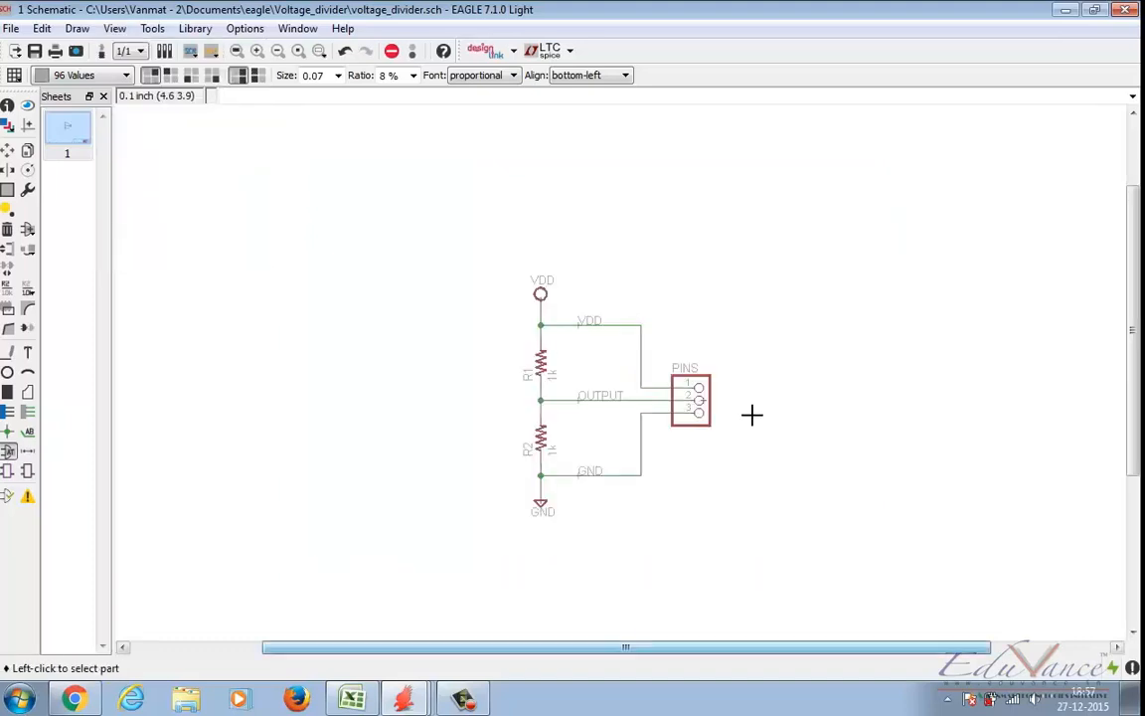
scroll(752, 415, down, 3)
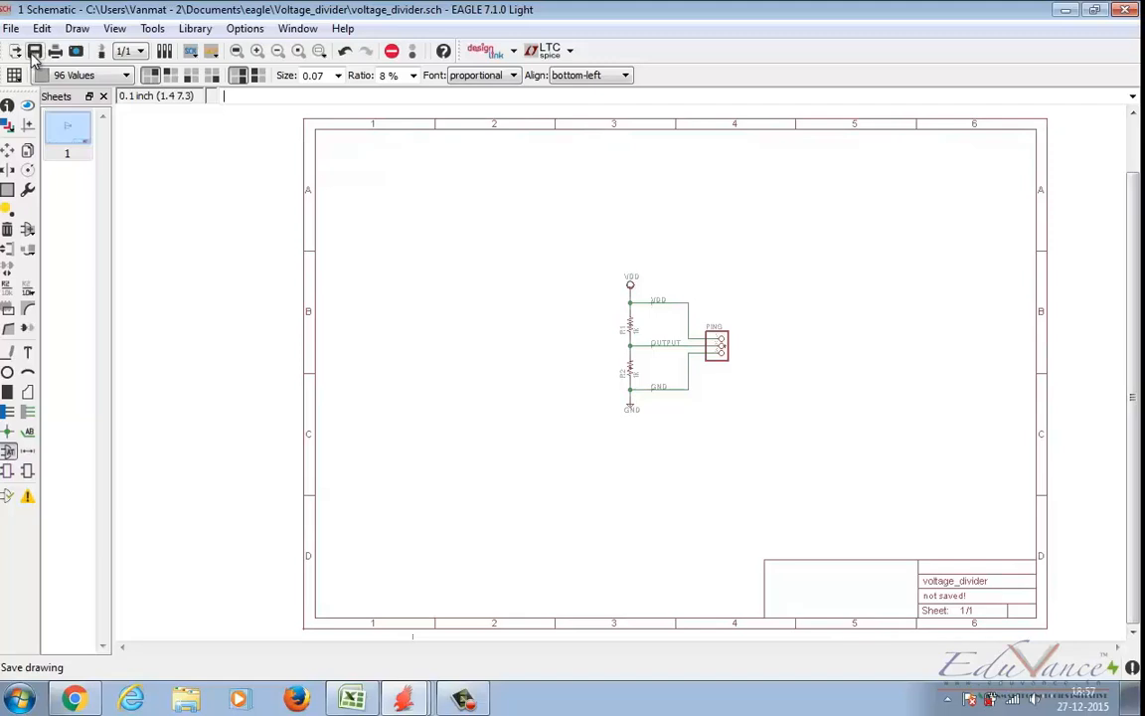
click(33, 53)
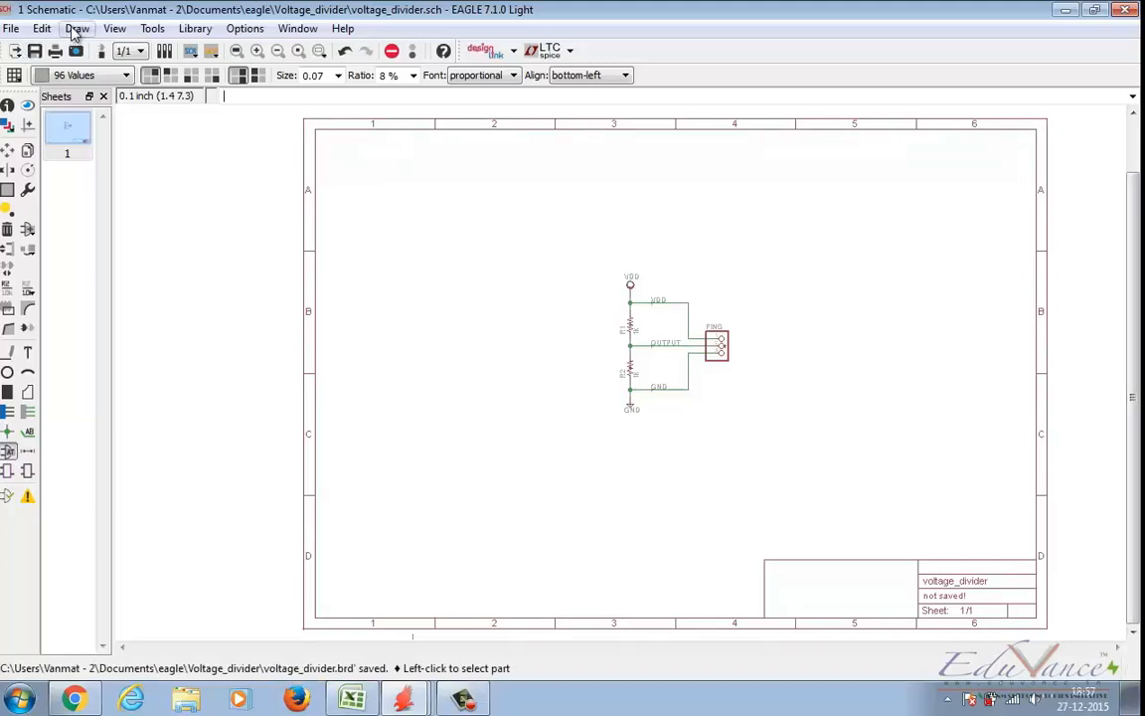
Step: Examine the frame's title block for the drawing name, save date and sheet number, and look over the framed circuit
click(76, 29)
click(99, 73)
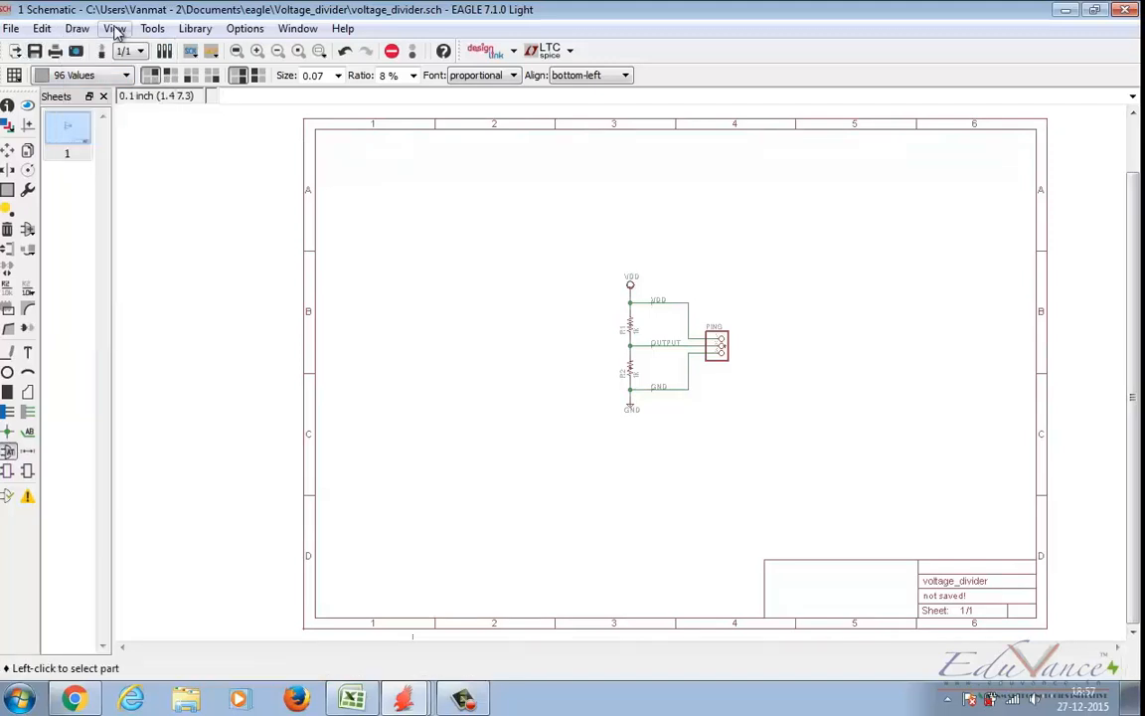
click(116, 31)
click(126, 171)
middle_drag(1040, 635, 930, 533)
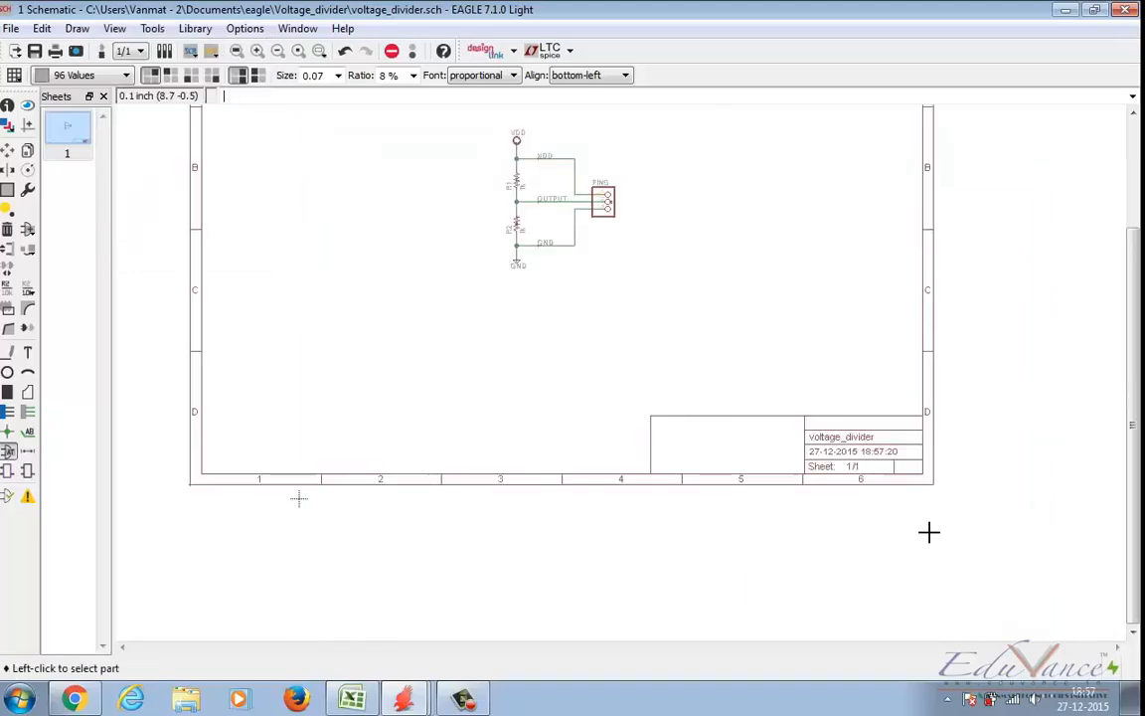
scroll(928, 533, up, 1)
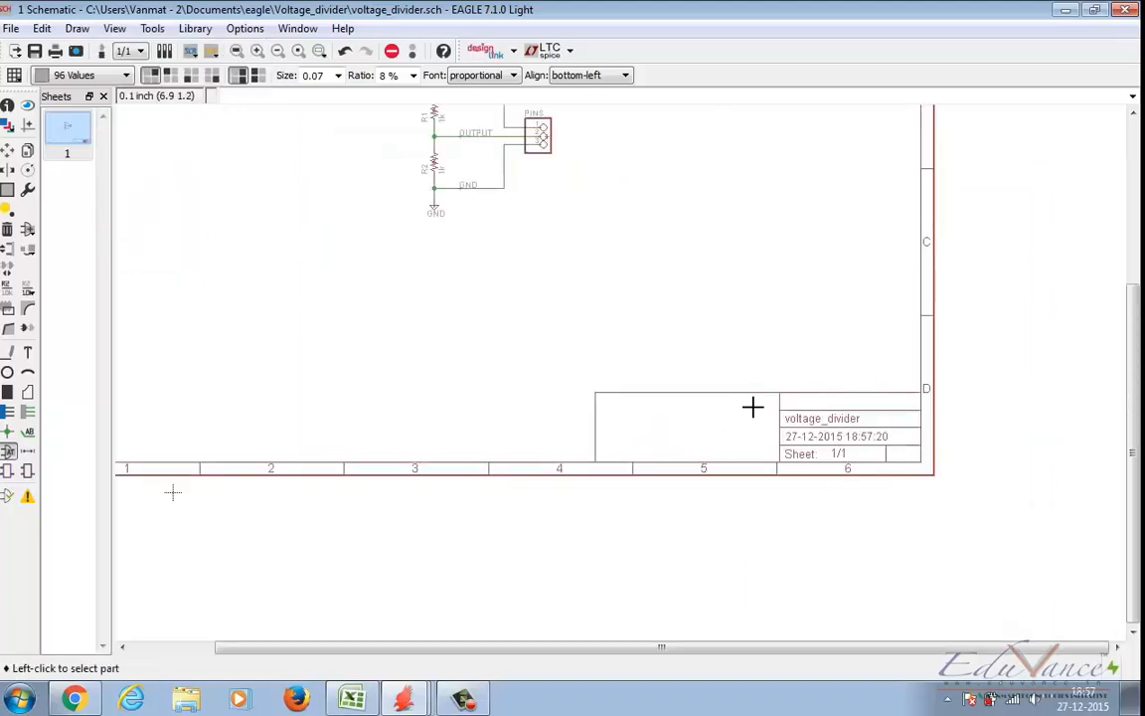
drag(1132, 431, 1109, 326)
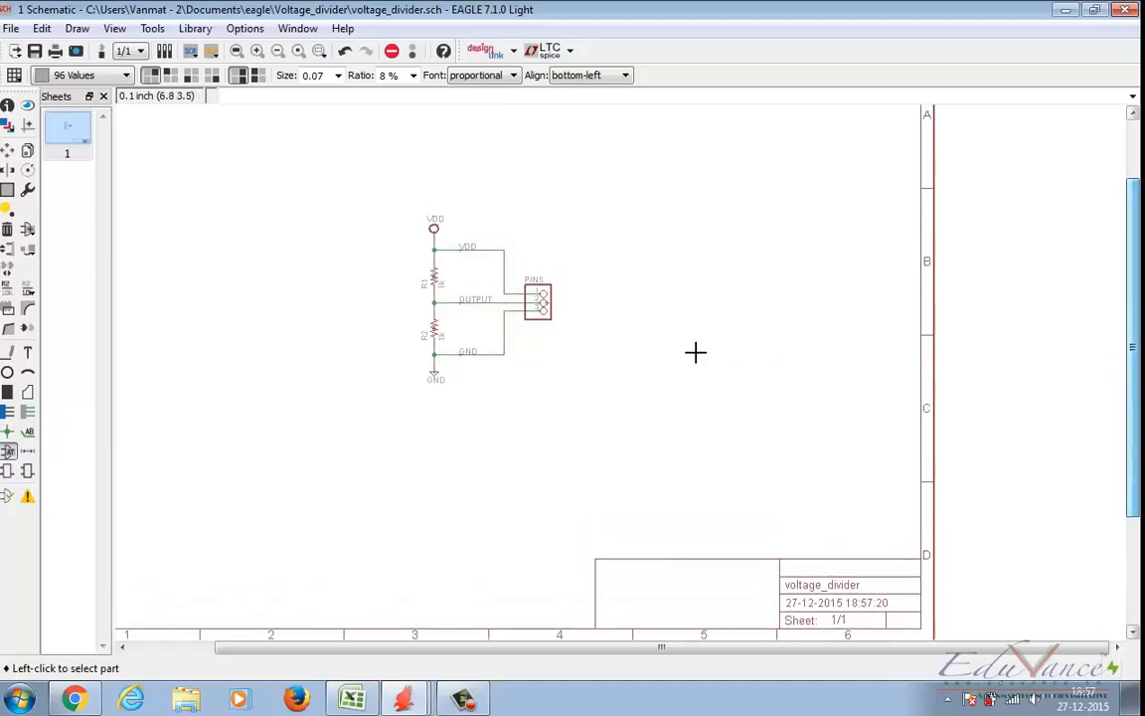
scroll(686, 351, down, 2)
scroll(288, 180, up, 2)
Step: Switch back to the voltage_divider board layout
click(391, 702)
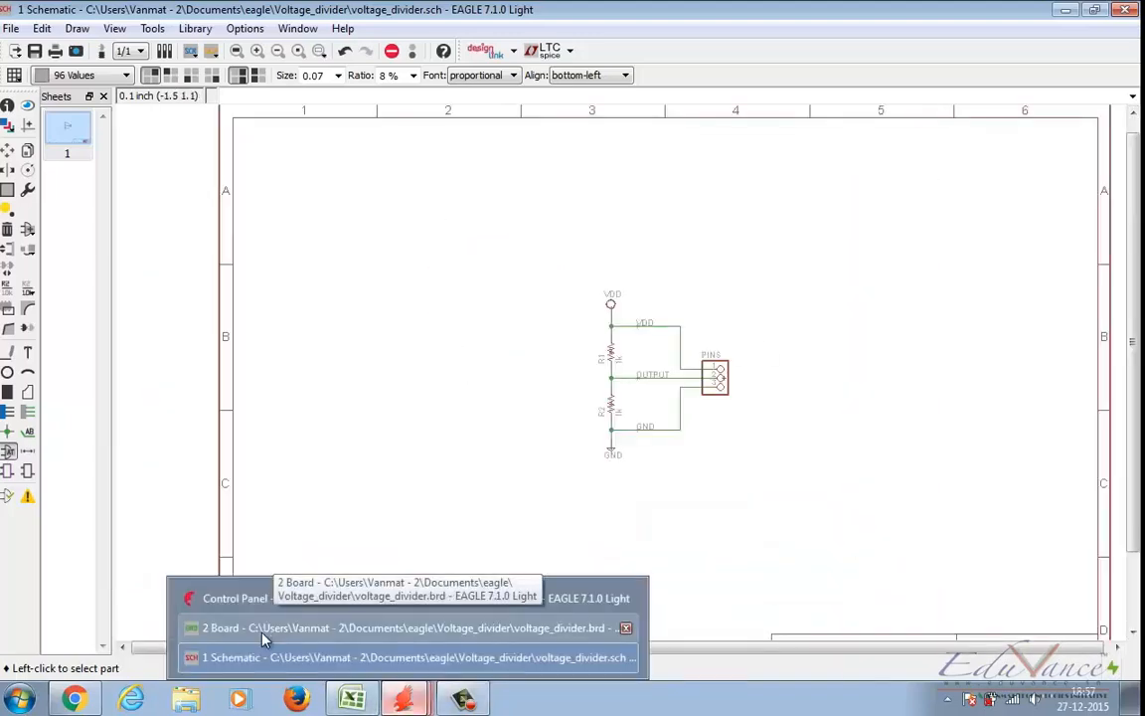
click(262, 638)
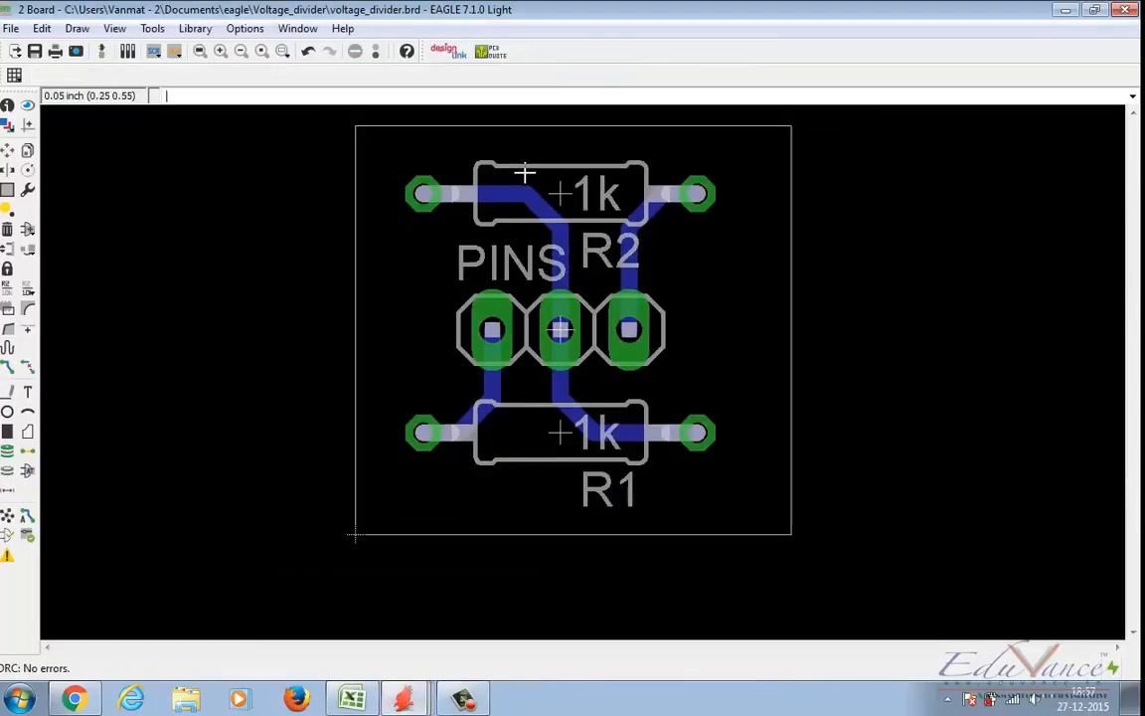
scroll(524, 174, down, 1)
Step: Move the right edge of the board outline outward by about 0.1 inch to widen the board
key(F7)
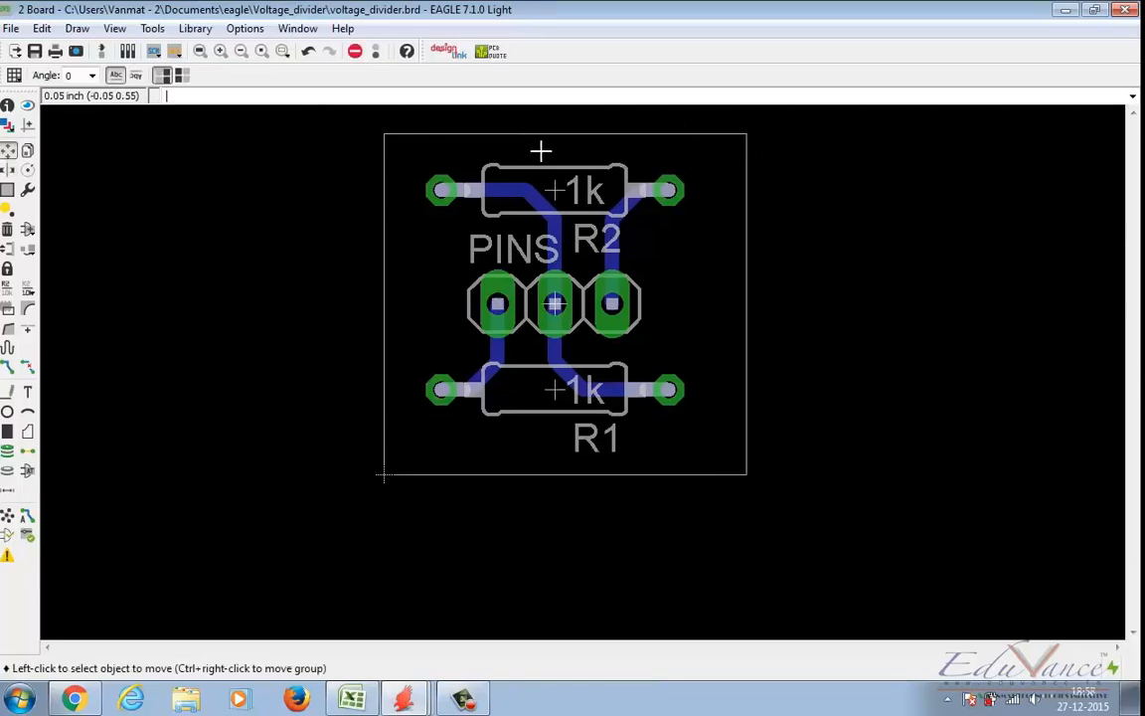
click(565, 133)
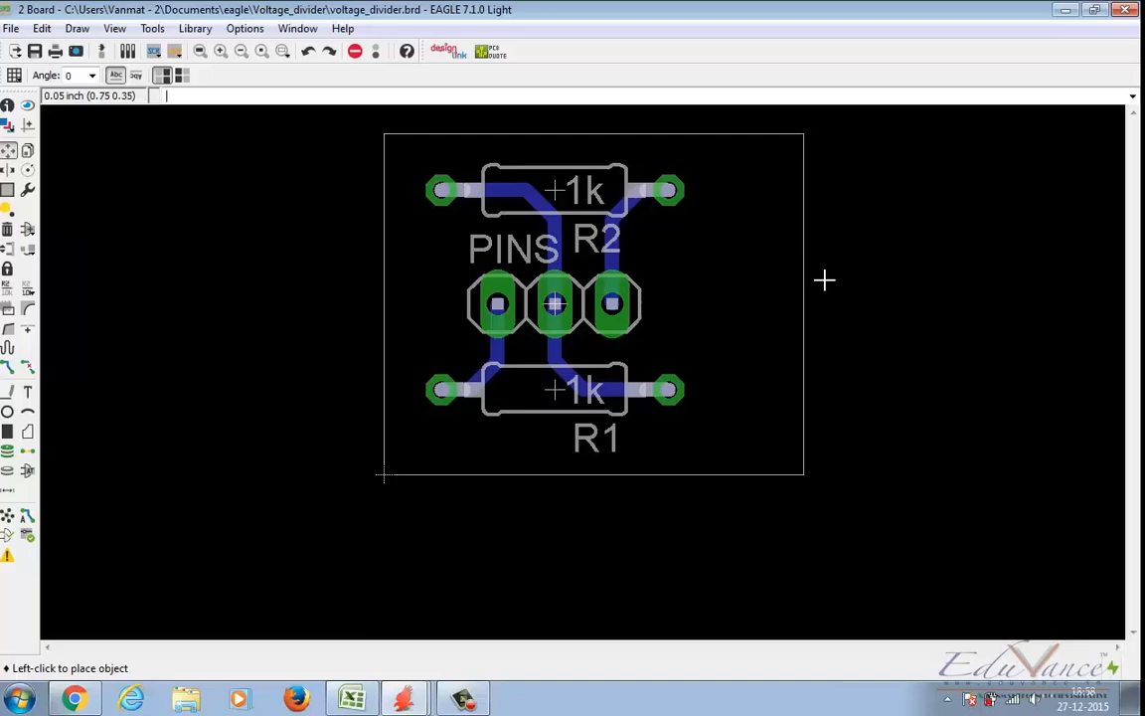
click(824, 280)
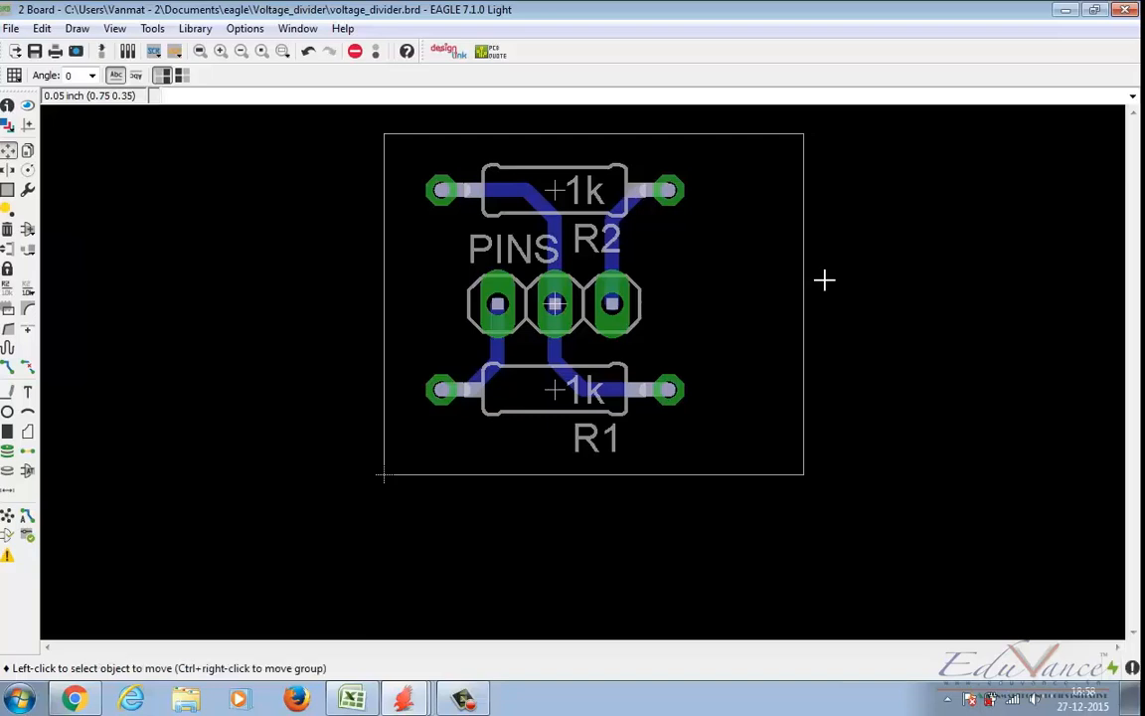
Step: Place the text "Voltage Diviver" horizontally across the PINS header on layer 16 Bottom, and undo the placement
click(27, 396)
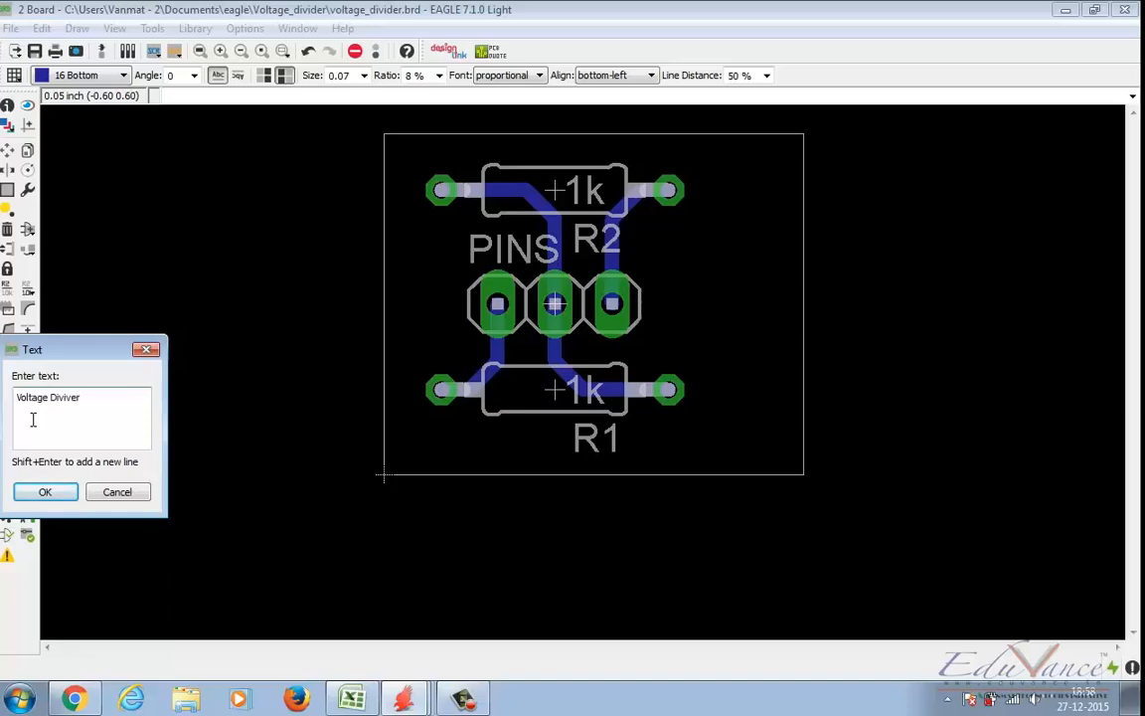
key(Return)
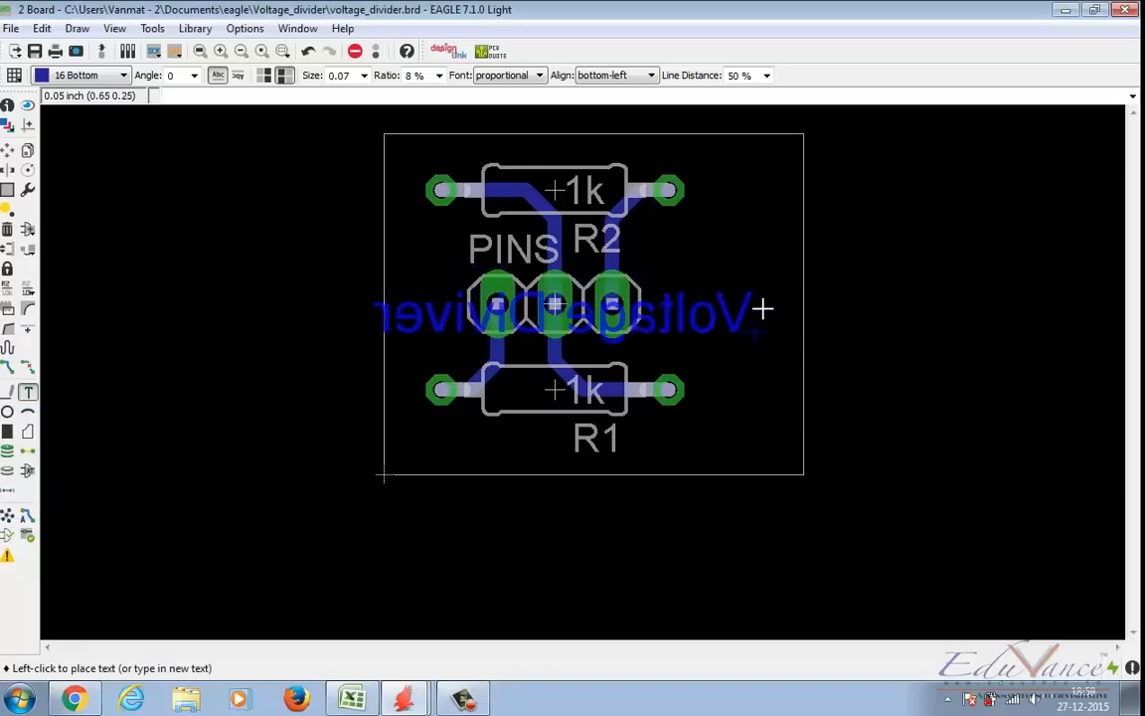
click(779, 302)
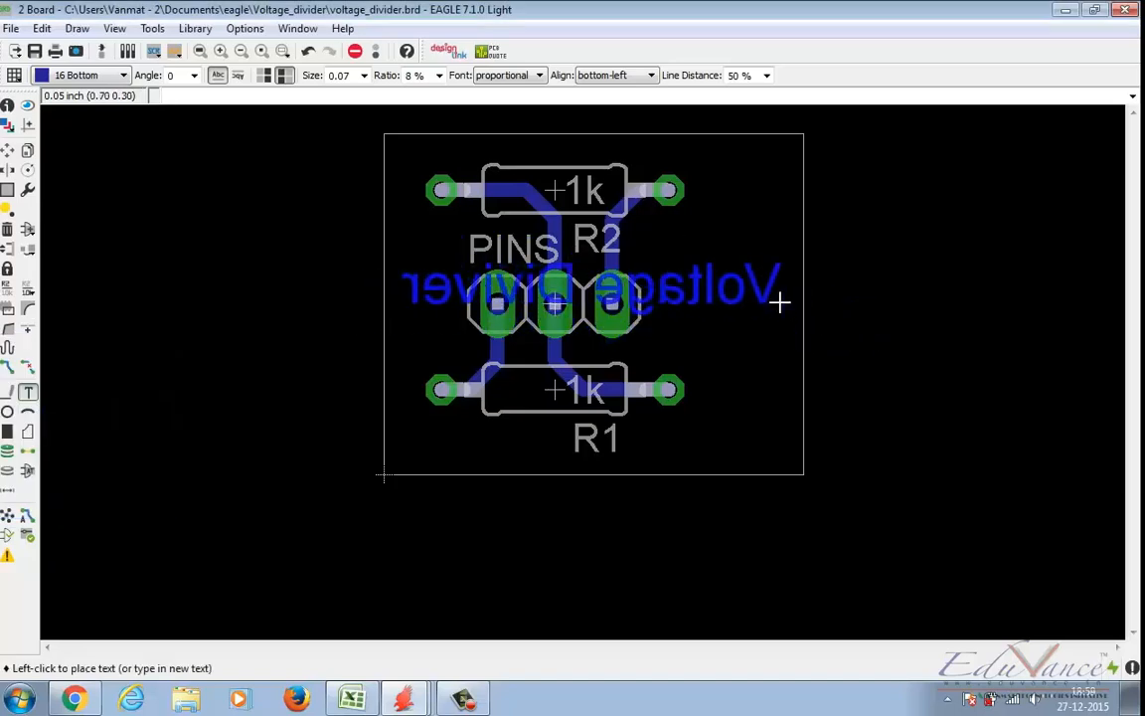
right_click(780, 302)
key(ctrl+z)
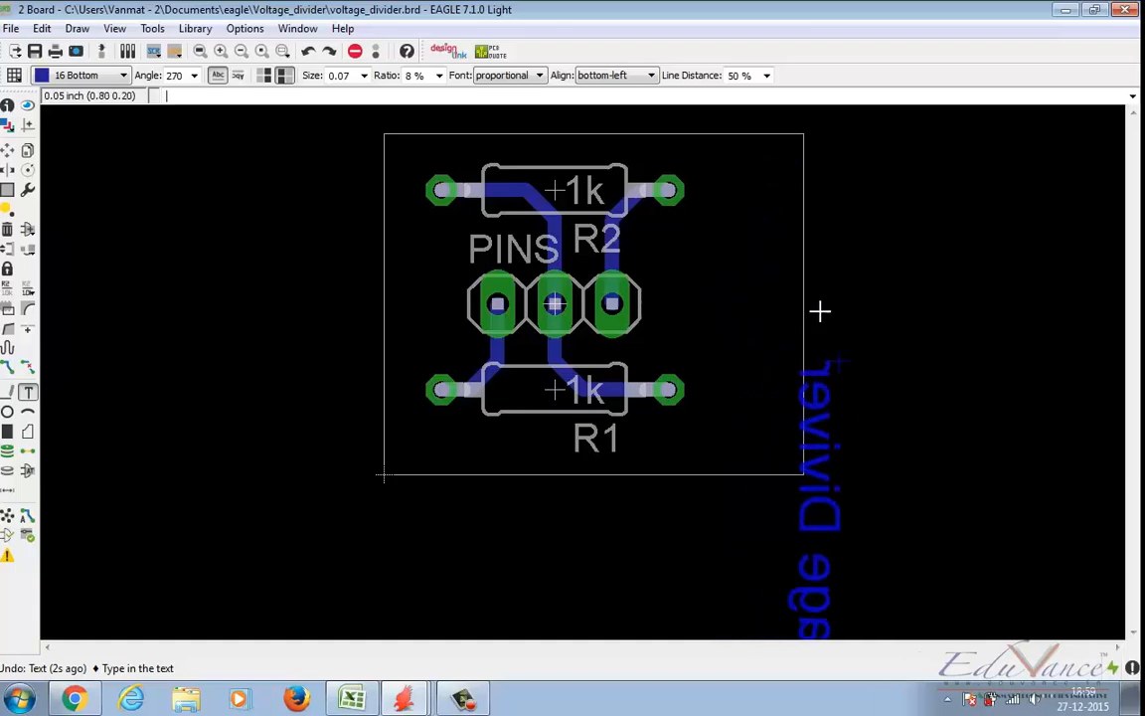
Step: Place the "Voltage Diviver" text at a 90 degree angle beside the resistors near the board's right edge, and delete it
right_click(747, 237)
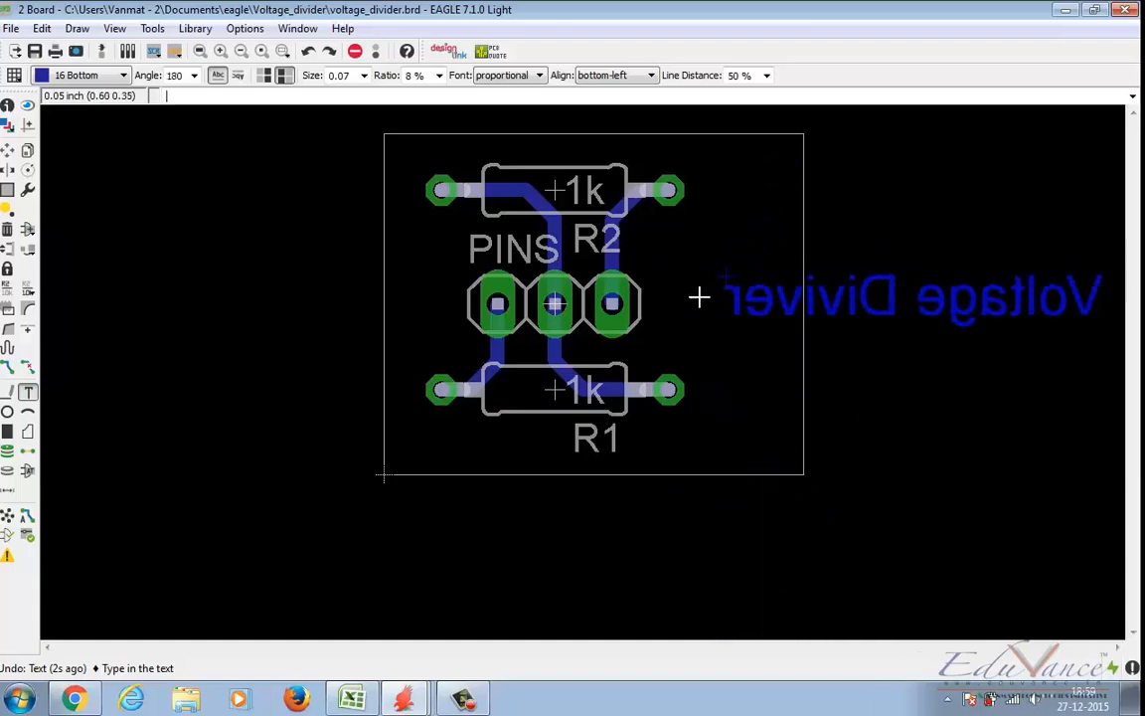
right_click(749, 290)
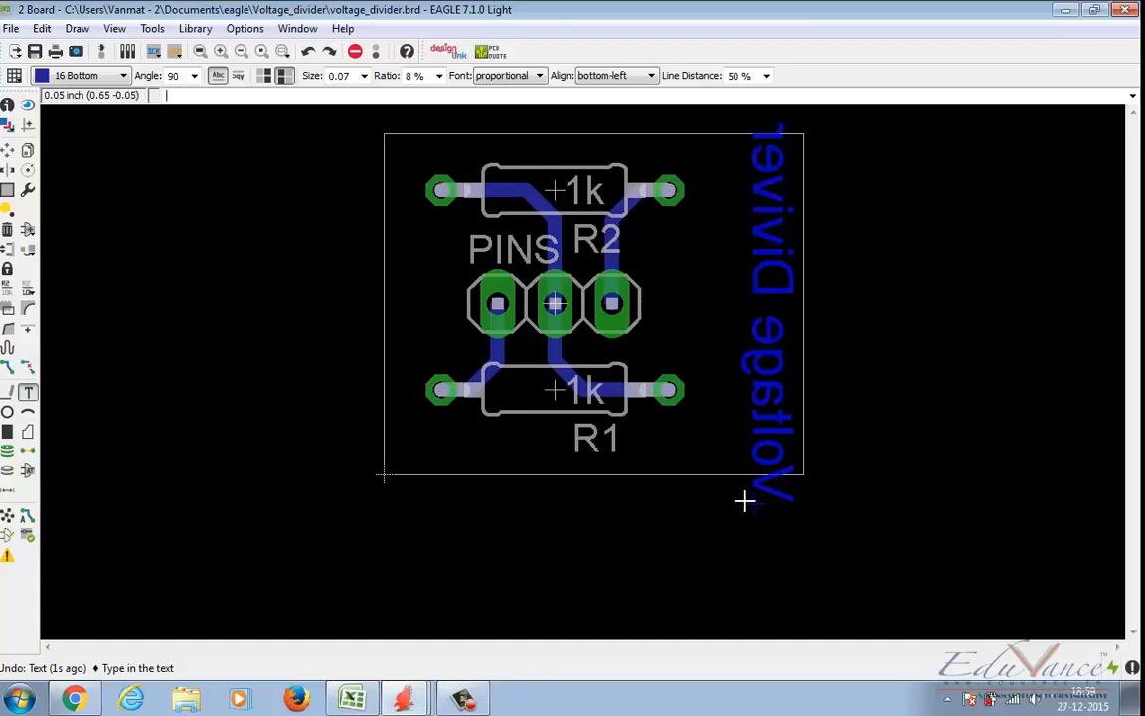
click(697, 447)
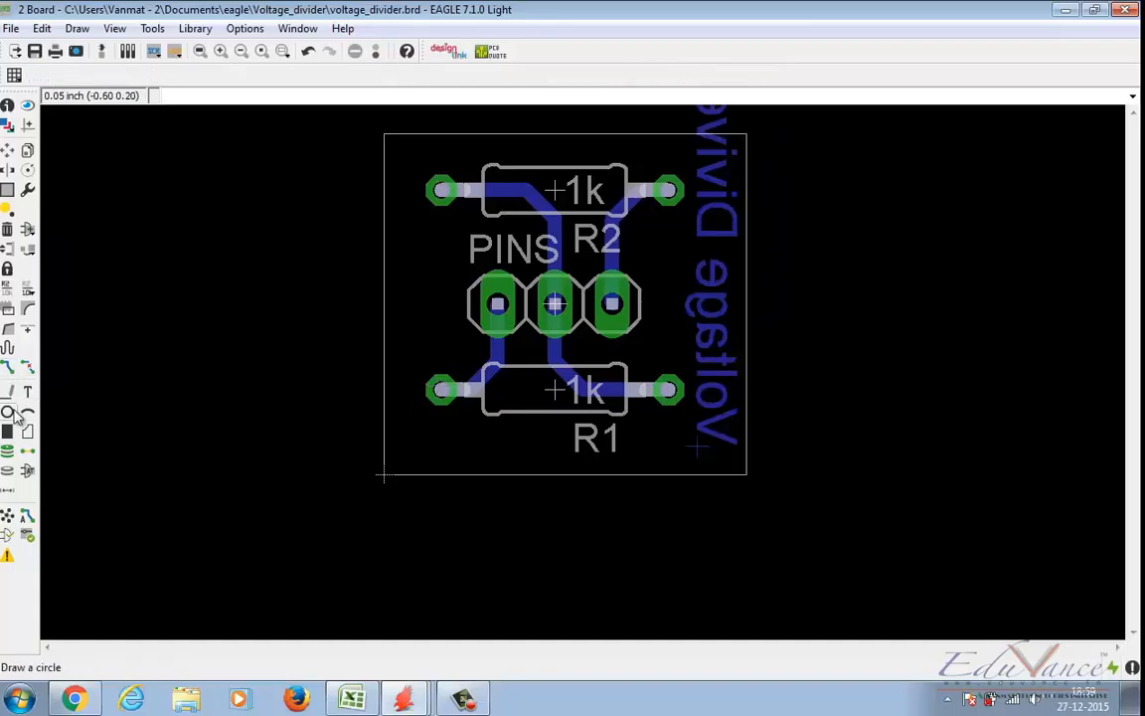
click(7, 229)
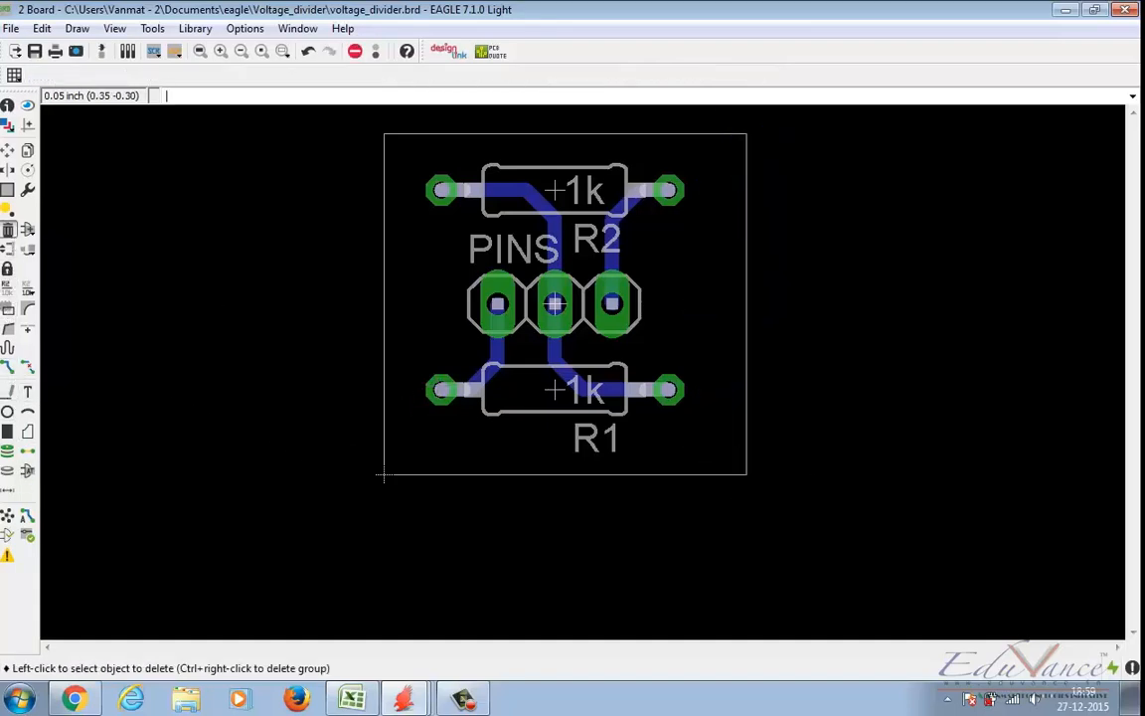
Step: Place the text "VTG DIV" on layer 16 Bottom at a 270 degree angle between the resistors and the board's right edge, and save the board
click(27, 391)
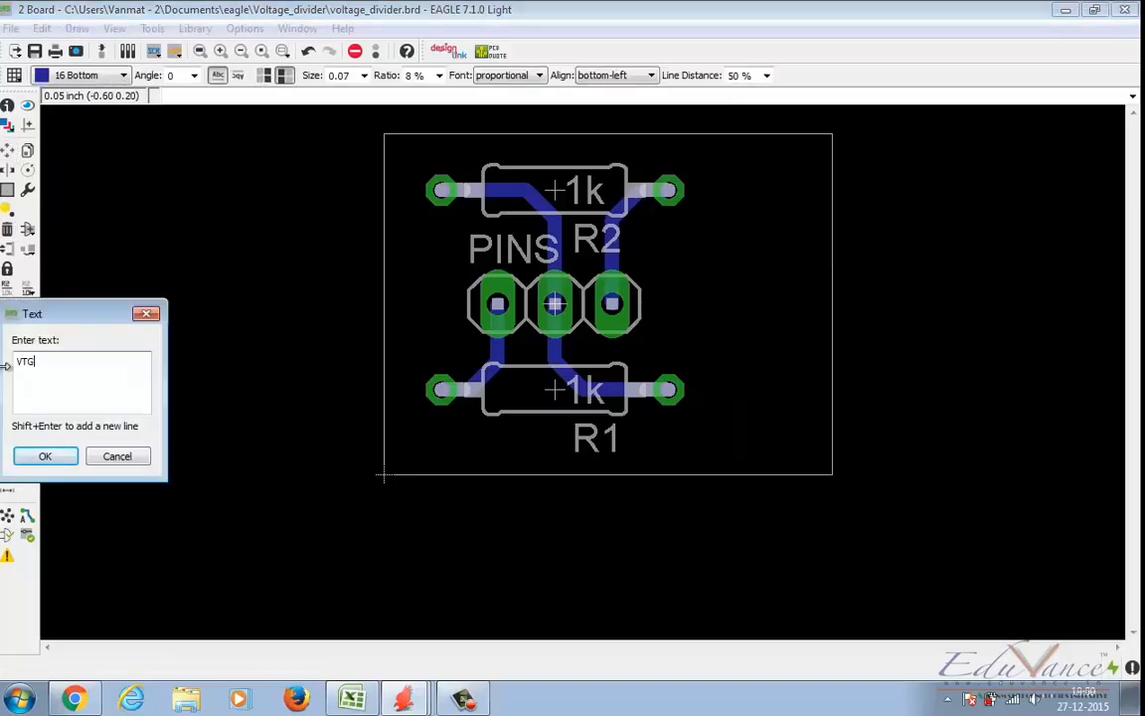
text(VTG Div)
key(Return)
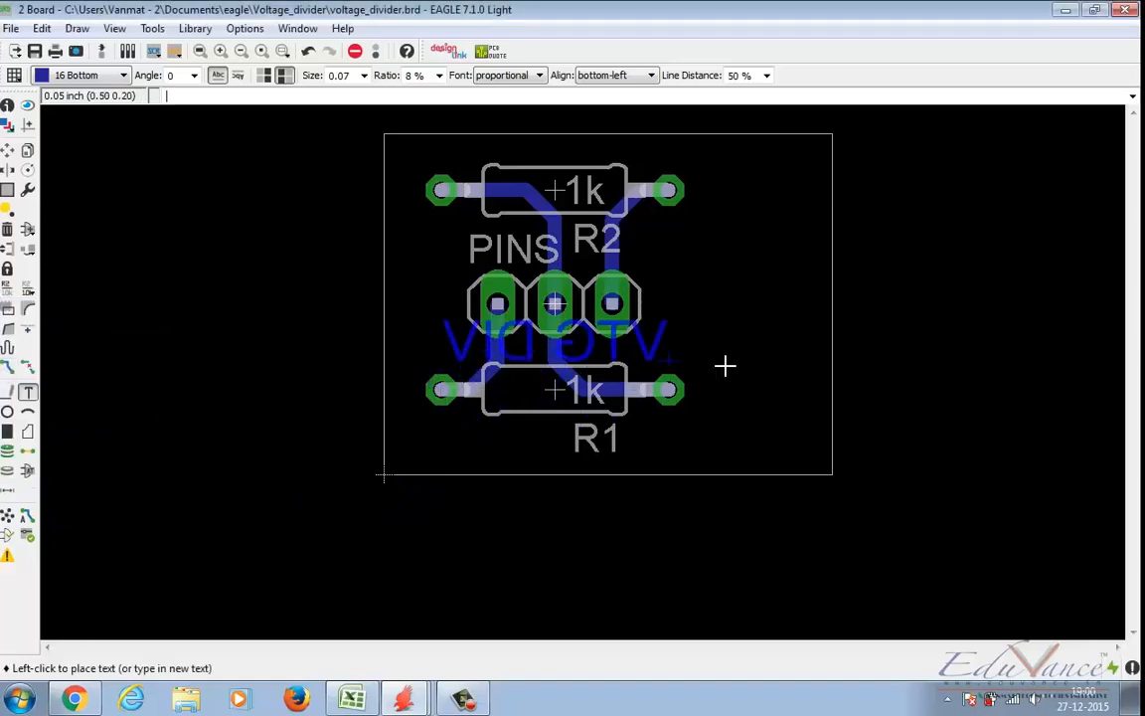
right_click(746, 356)
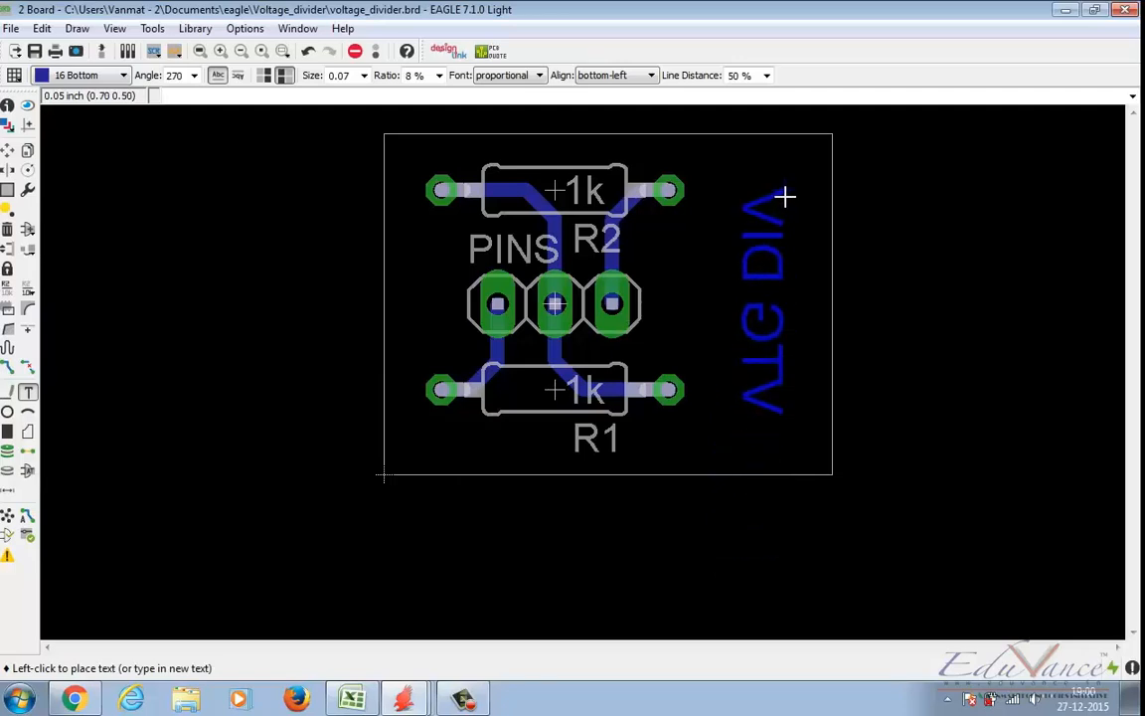
click(785, 196)
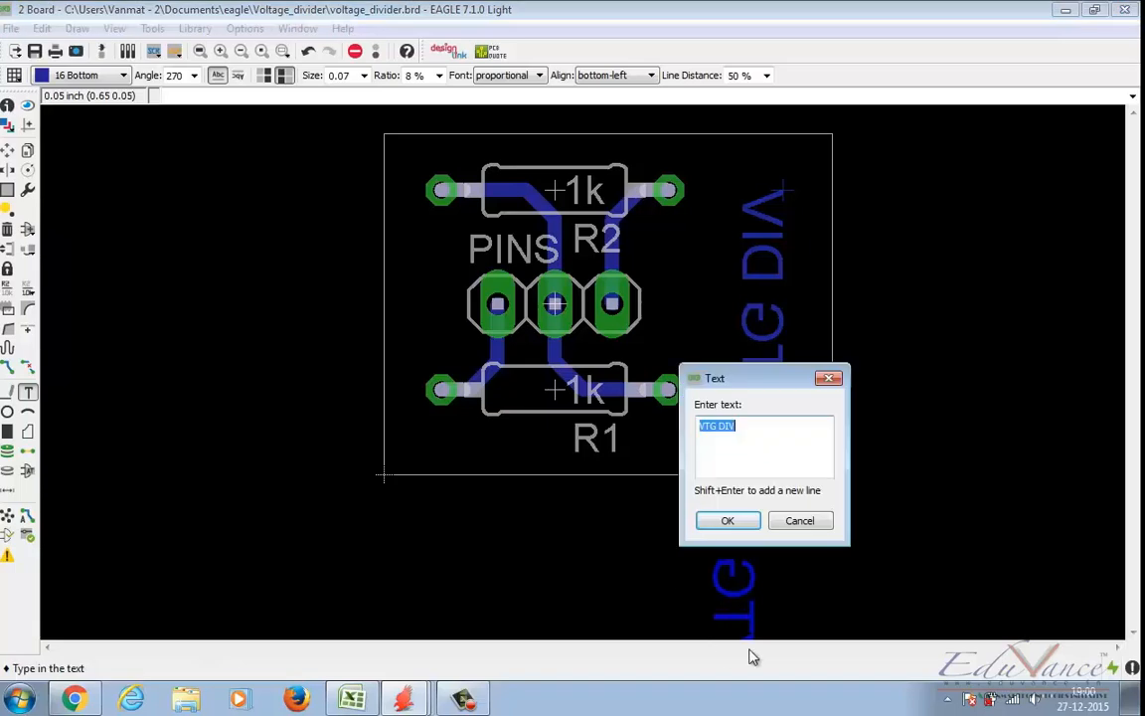
click(728, 521)
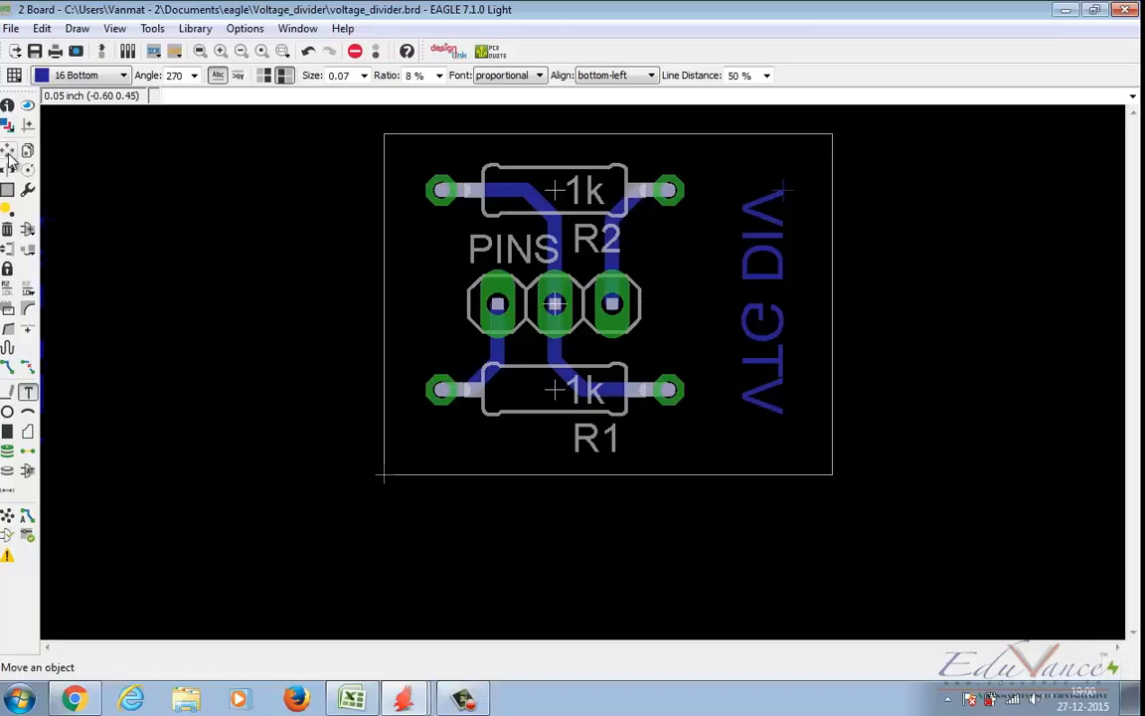
click(138, 215)
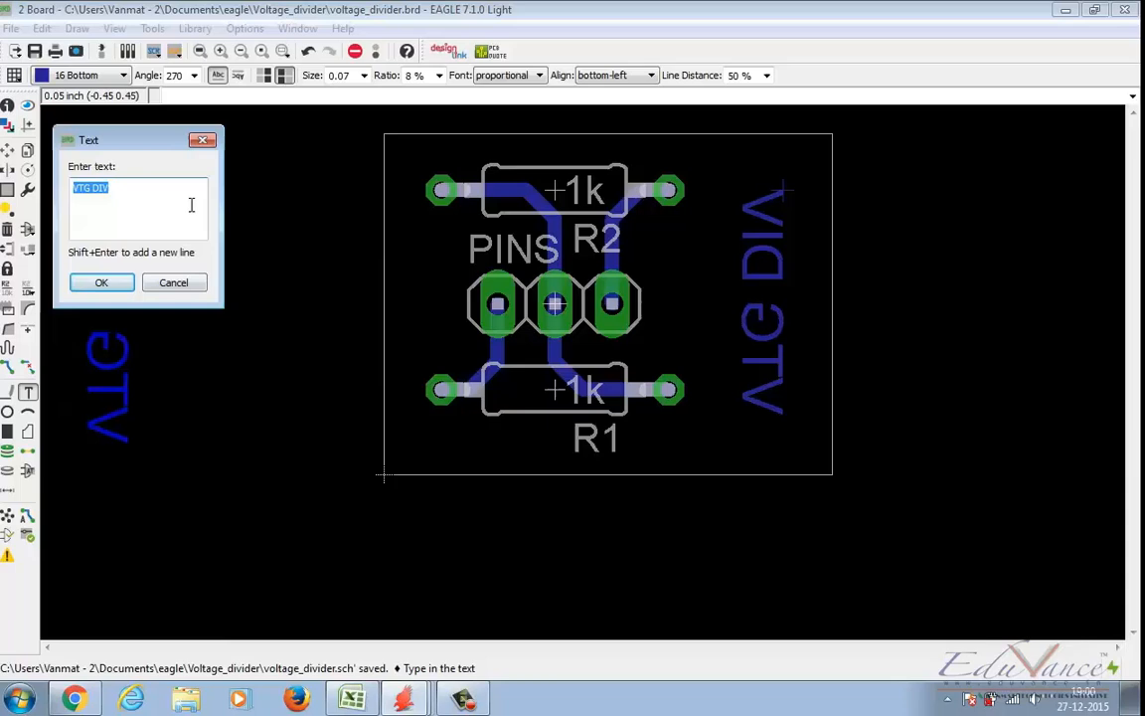
click(203, 139)
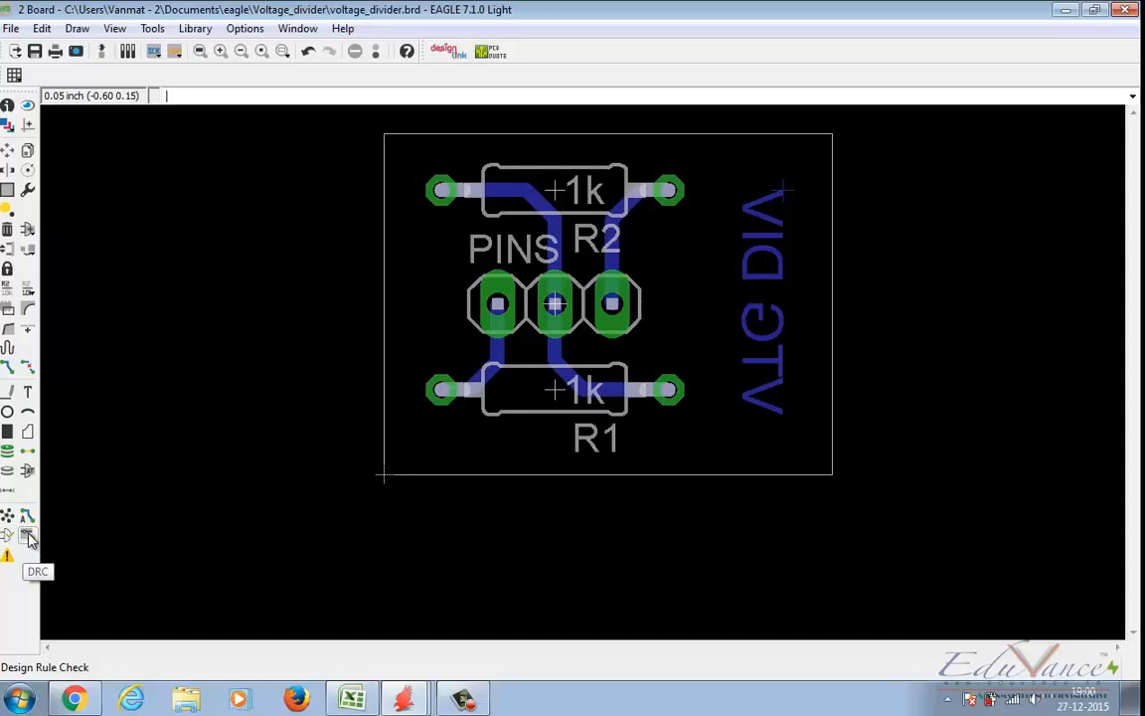
key(ctrl+s)
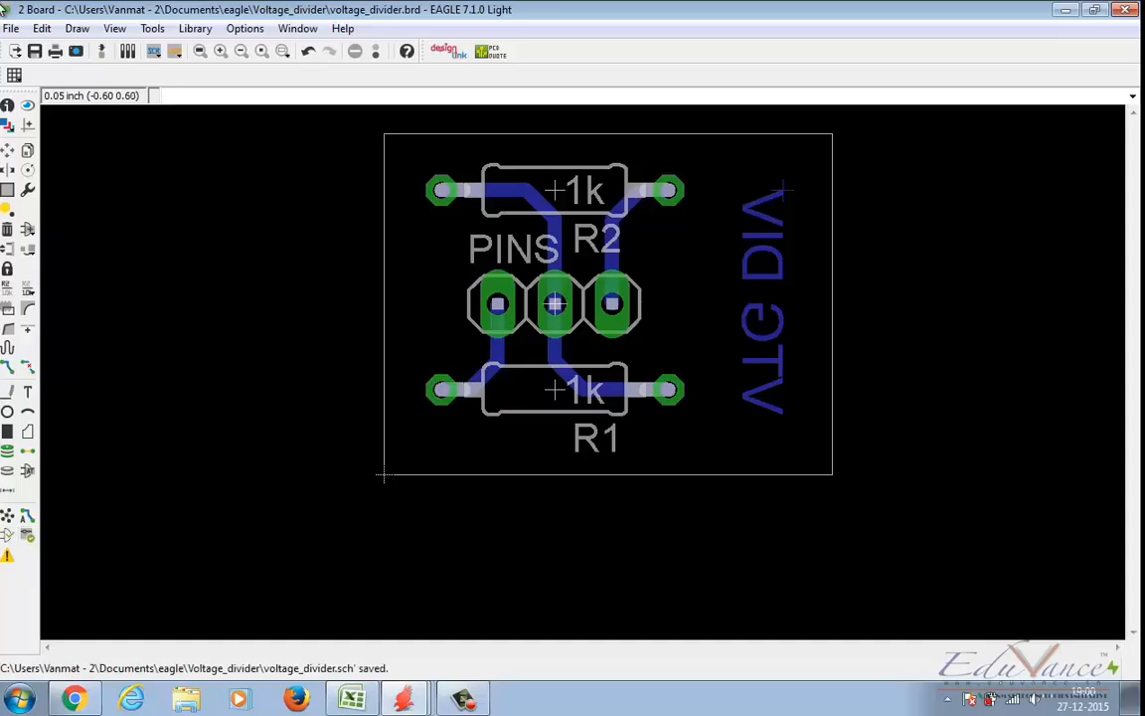